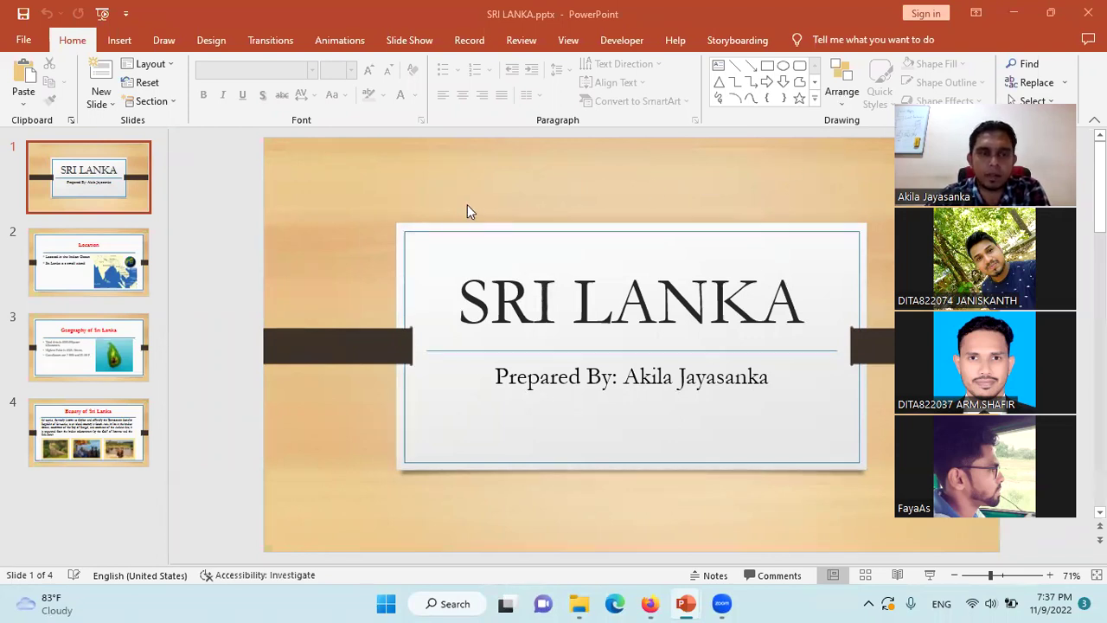
View slides 2 (Location), 3 (Geography of Sri Lanka) and 4 (Beauty of Sri Lanka) in turn
{"action": "left_click", "coordinate": [99, 270]}
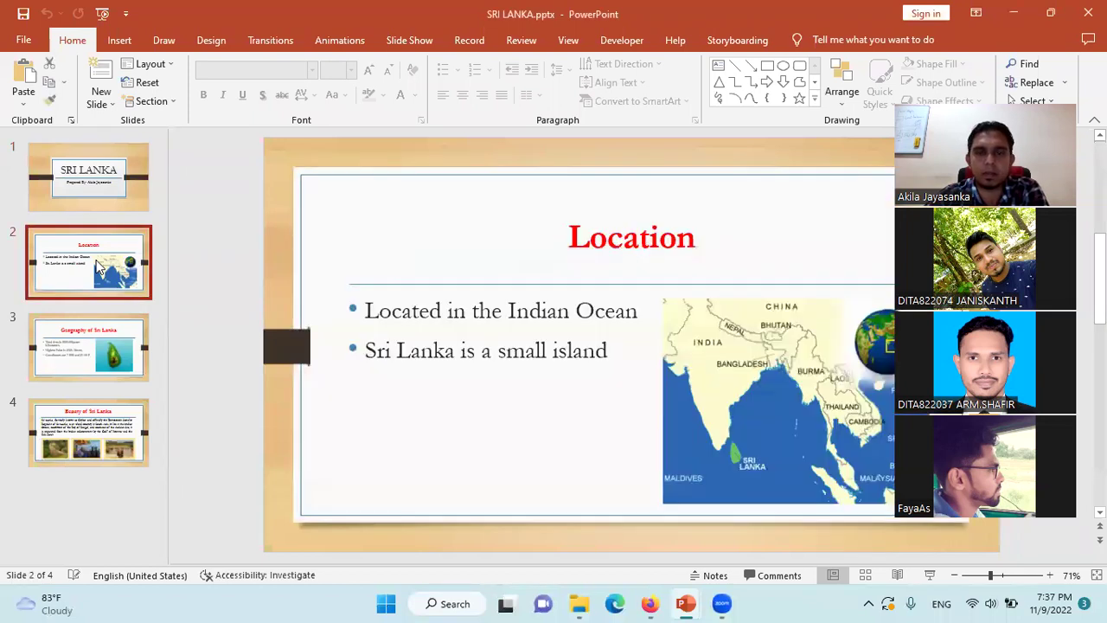
{"action": "left_click", "coordinate": [77, 346]}
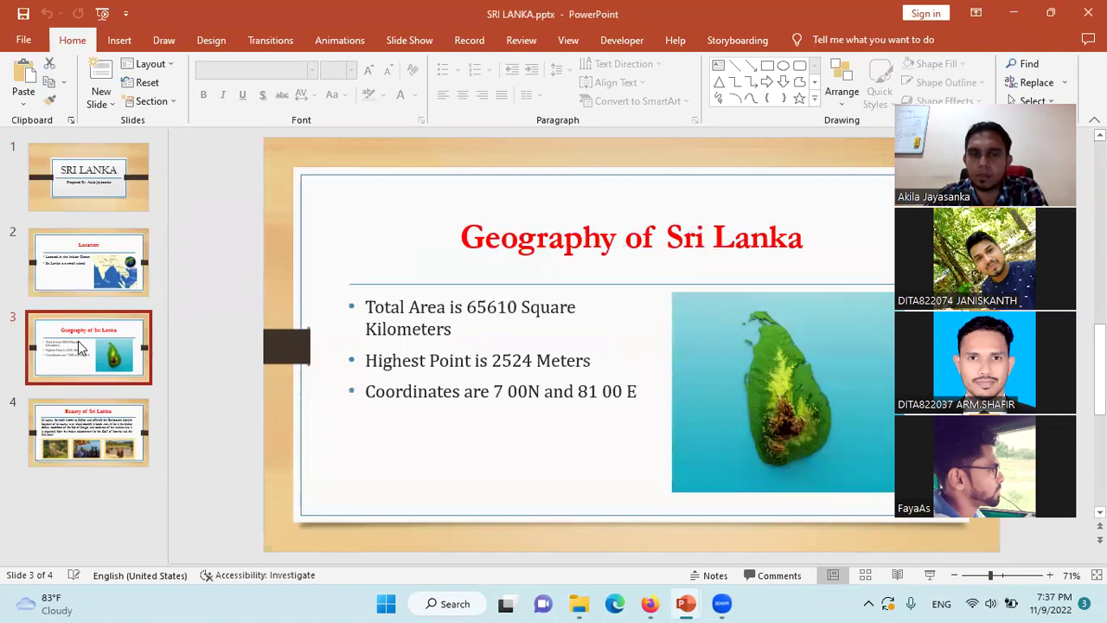
{"action": "left_click", "coordinate": [91, 460]}
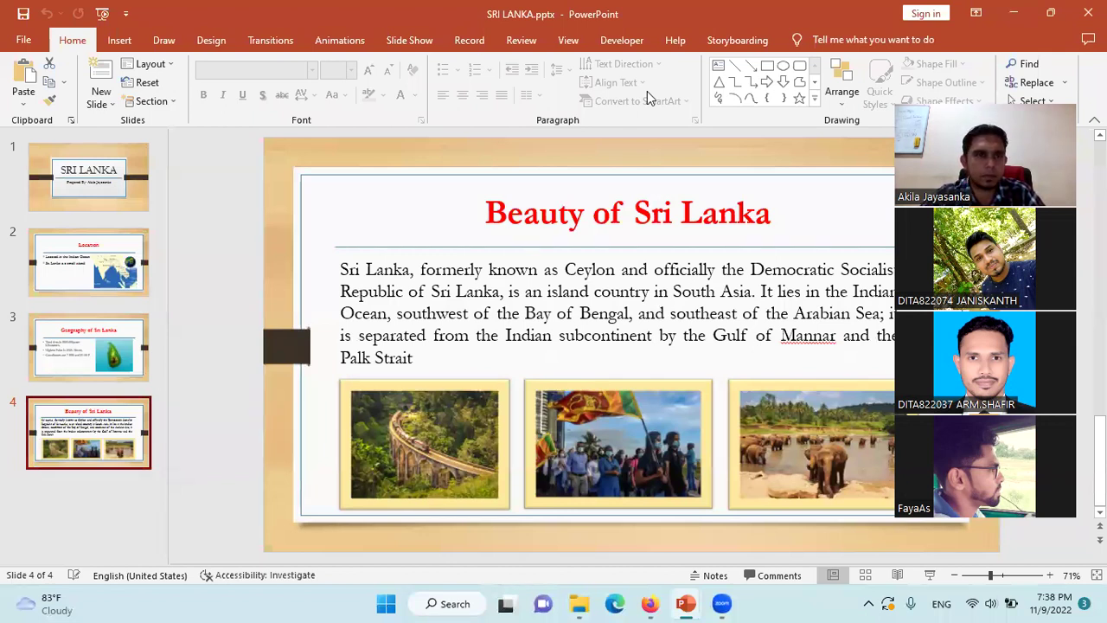
Insert a new slide with the Blank layout after slide 4
{"action": "left_click", "coordinate": [99, 102]}
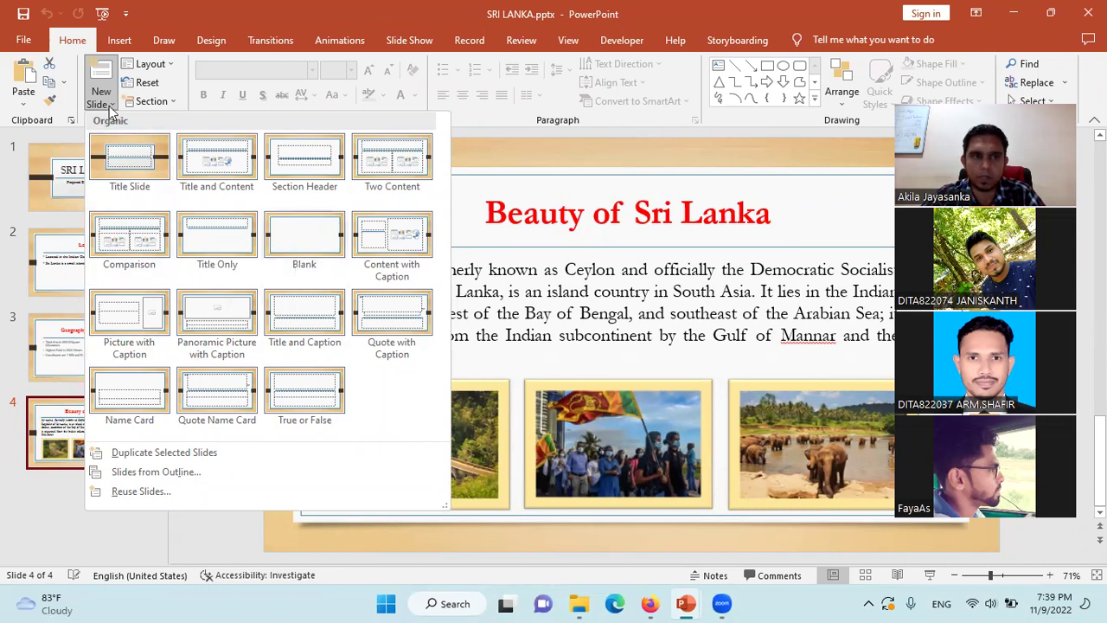
{"action": "left_click", "coordinate": [316, 264]}
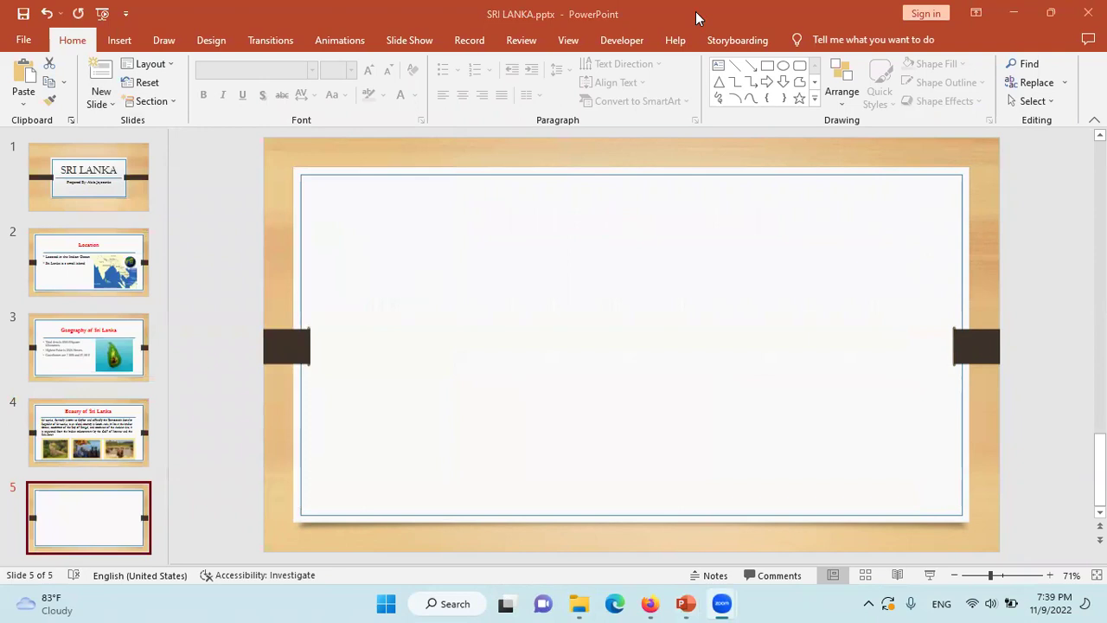
{"action": "left_click", "coordinate": [717, 65]}
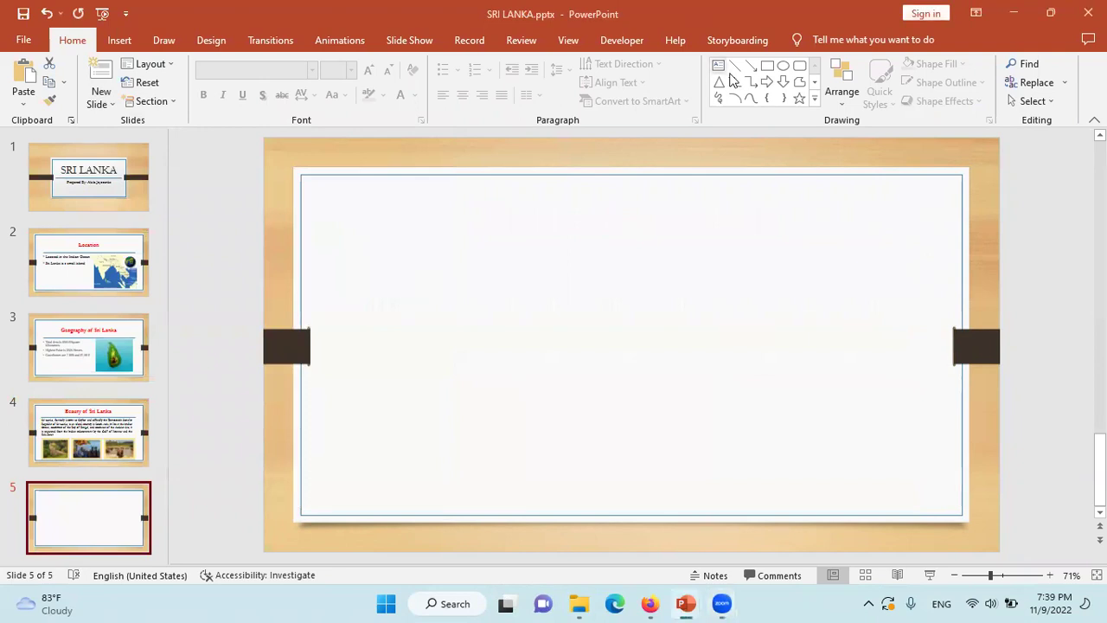
{"action": "left_click_drag", "start_coordinate": [337, 212], "coordinate": [723, 320]}
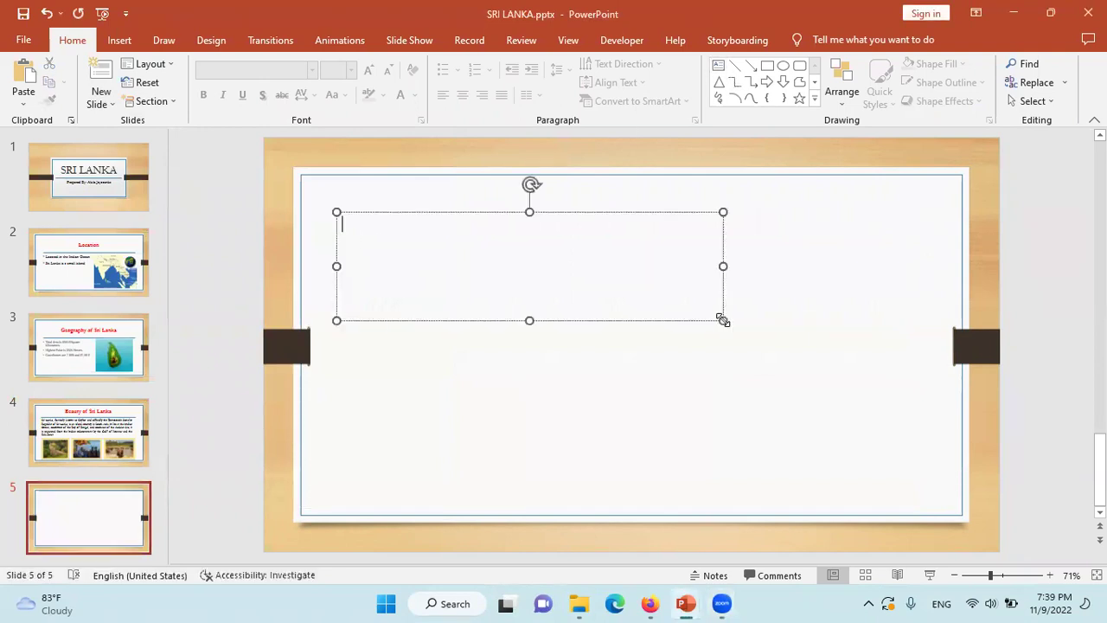
{"action": "key", "text": "Escape"}
{"action": "key", "text": "Escape"}
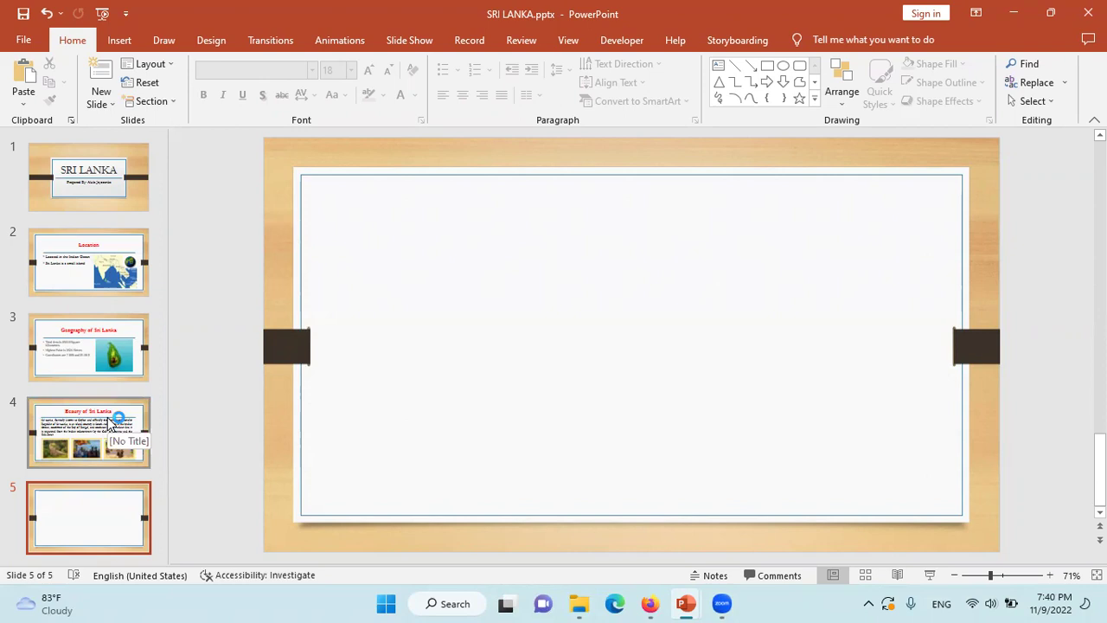
Copy slide 4's 'Beauty of Sri Lanka' title box and paste it onto slide 5
{"action": "left_click", "coordinate": [111, 424]}
{"action": "left_click", "coordinate": [570, 216]}
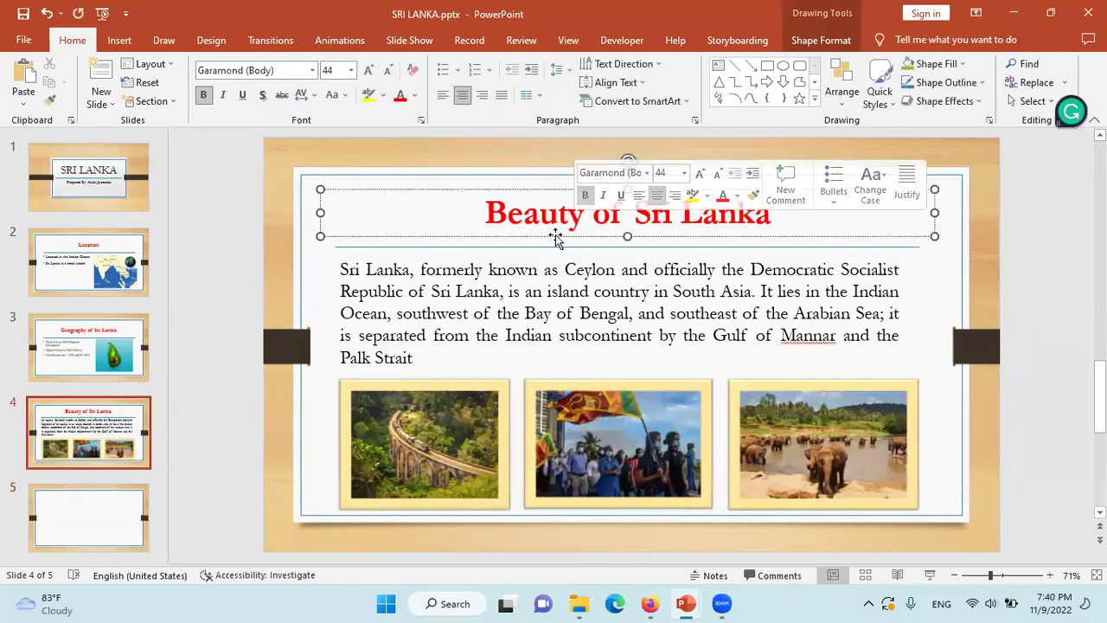
{"action": "left_click", "coordinate": [555, 237]}
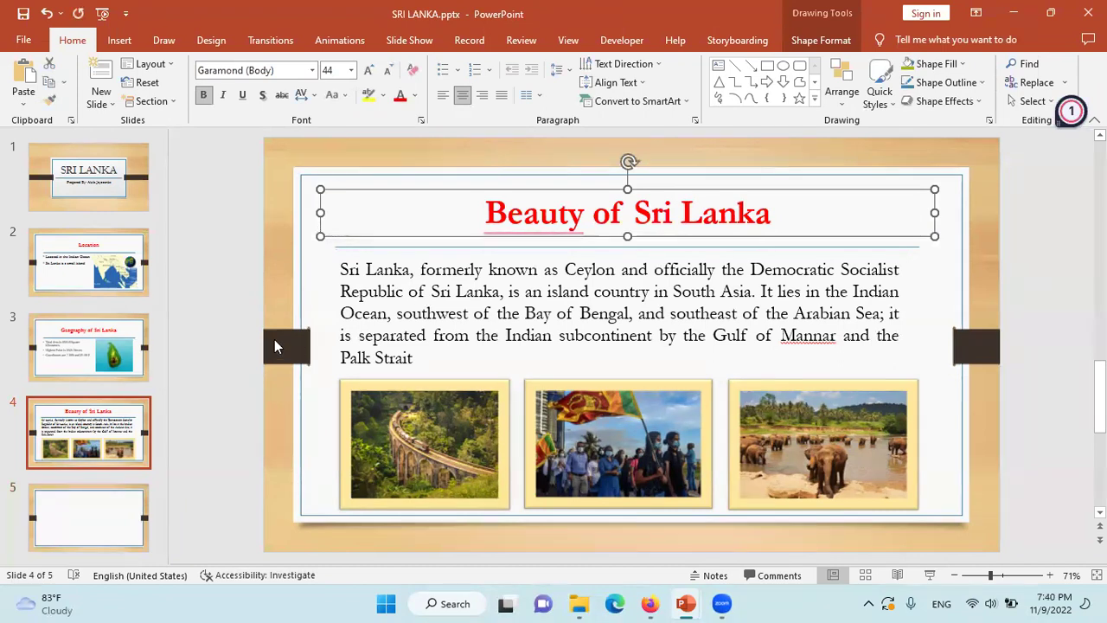
{"action": "mouse_move", "coordinate": [557, 216]}
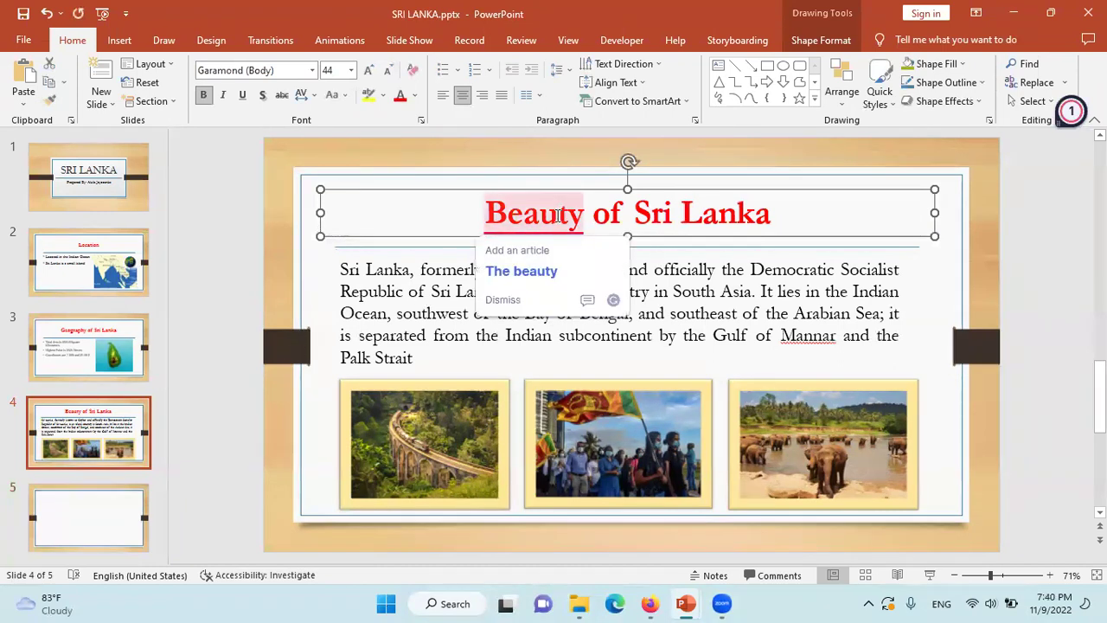
{"action": "left_click", "coordinate": [61, 507]}
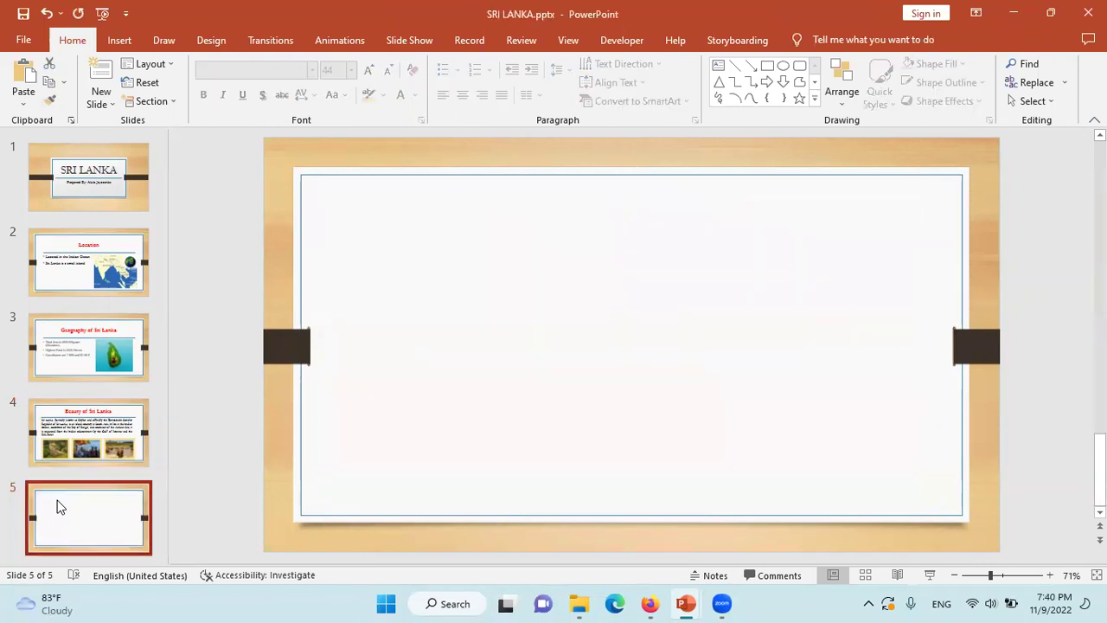
{"action": "key", "text": "ctrl+v"}
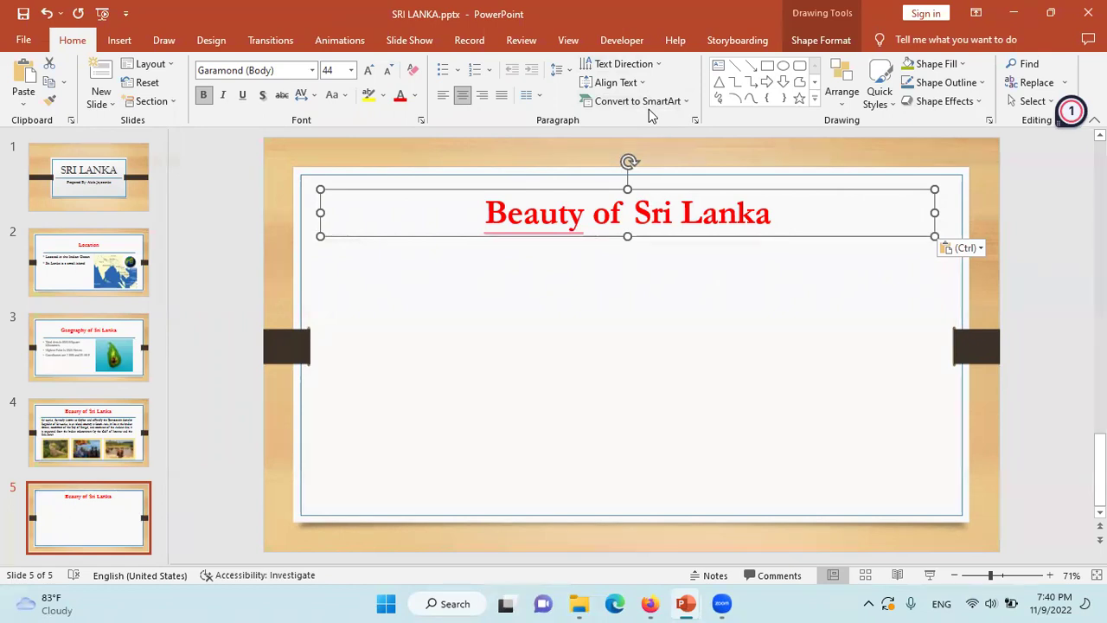
Replace slide 5's pasted title with 'Administrative Divisions Hierarchy' and centre it
{"action": "left_click", "coordinate": [610, 207]}
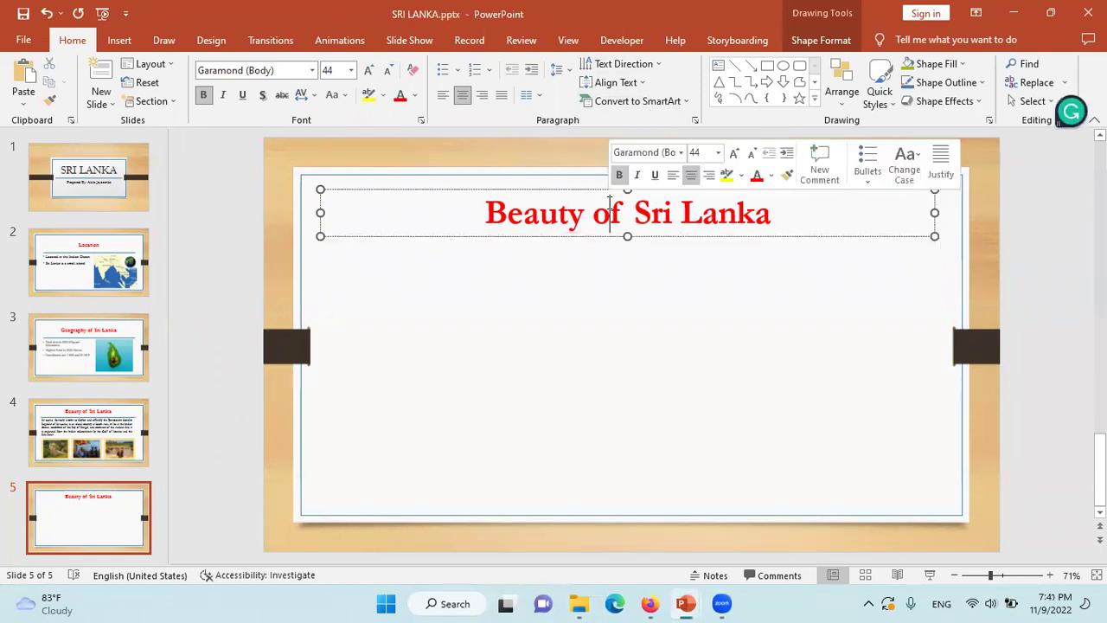
{"action": "key", "text": "ctrl+a"}
{"action": "key", "text": "ctrl+v"}
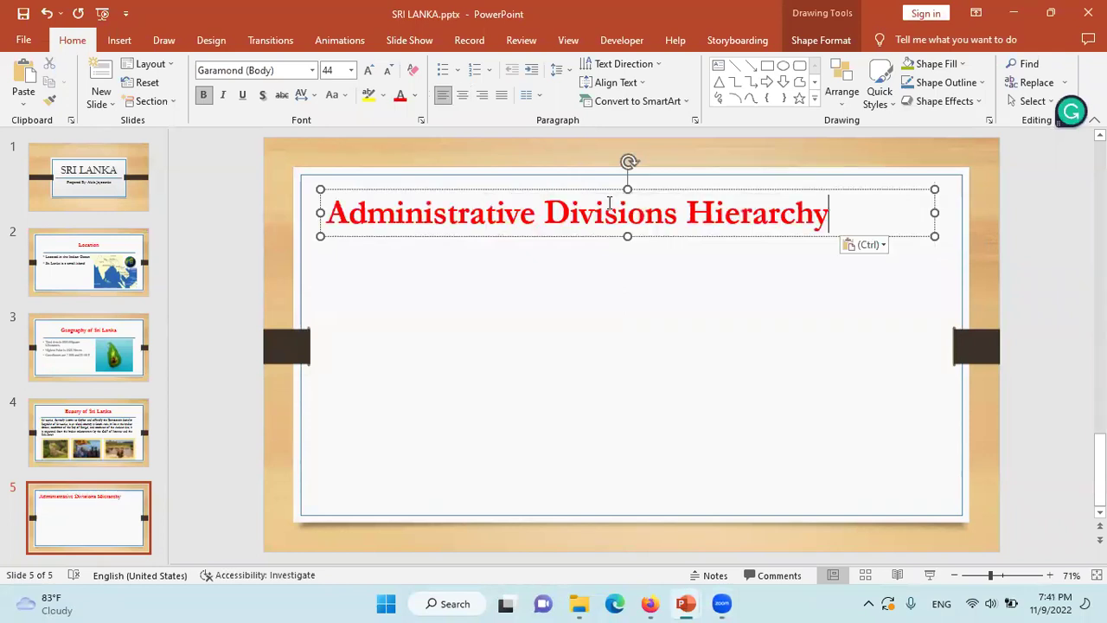
{"action": "left_click", "coordinate": [657, 191]}
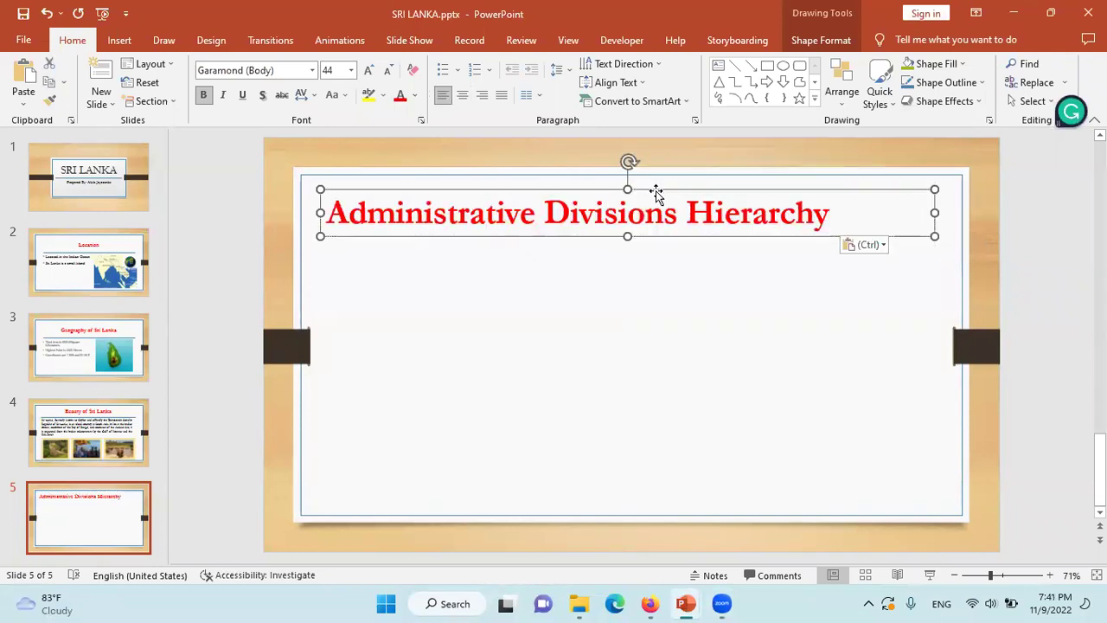
{"action": "left_click", "coordinate": [467, 97]}
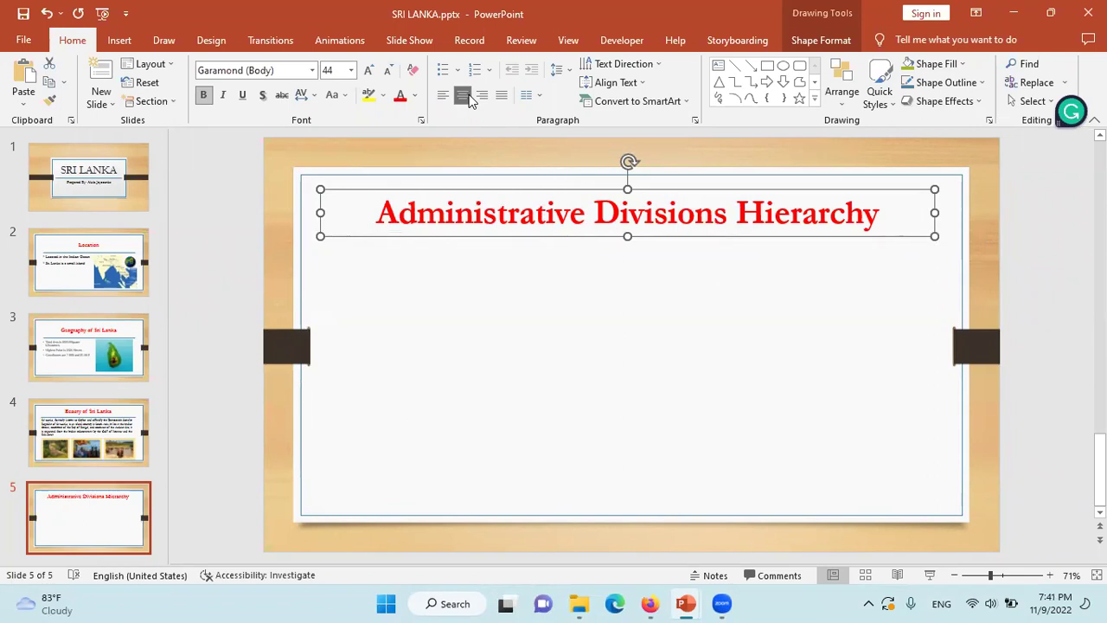
{"action": "left_click", "coordinate": [487, 262]}
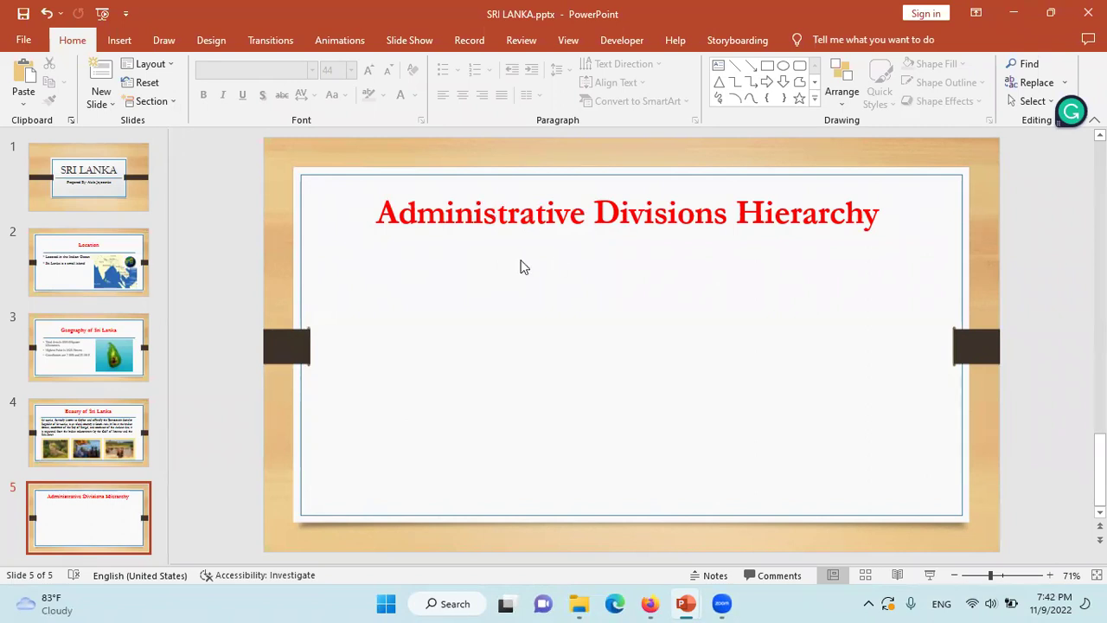
Draw a rounded rectangle below the title reading 'Sri Lanka' in bold, enlarged text
{"action": "left_click", "coordinate": [799, 66]}
{"action": "left_click_drag", "start_coordinate": [371, 263], "coordinate": [499, 318]}
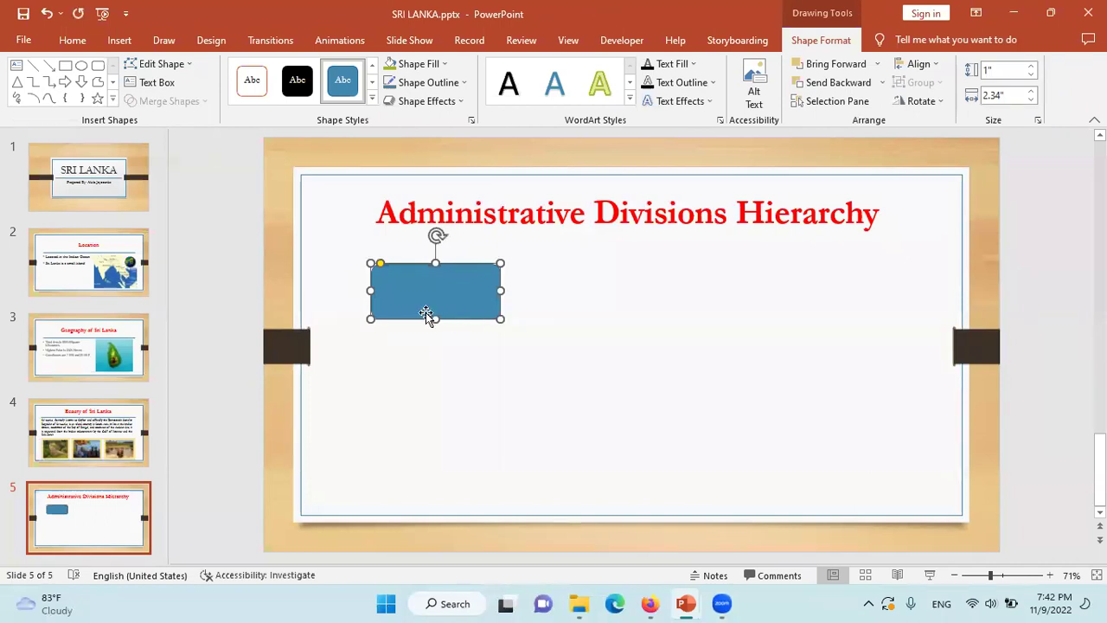
{"action": "type", "text": "Sri Lanka"}
{"action": "key", "text": "ctrl+b"}
{"action": "key", "text": "ctrl+shift+period"}
{"action": "key", "text": "ctrl+shift+period"}
{"action": "key", "text": "ctrl+shift+period"}
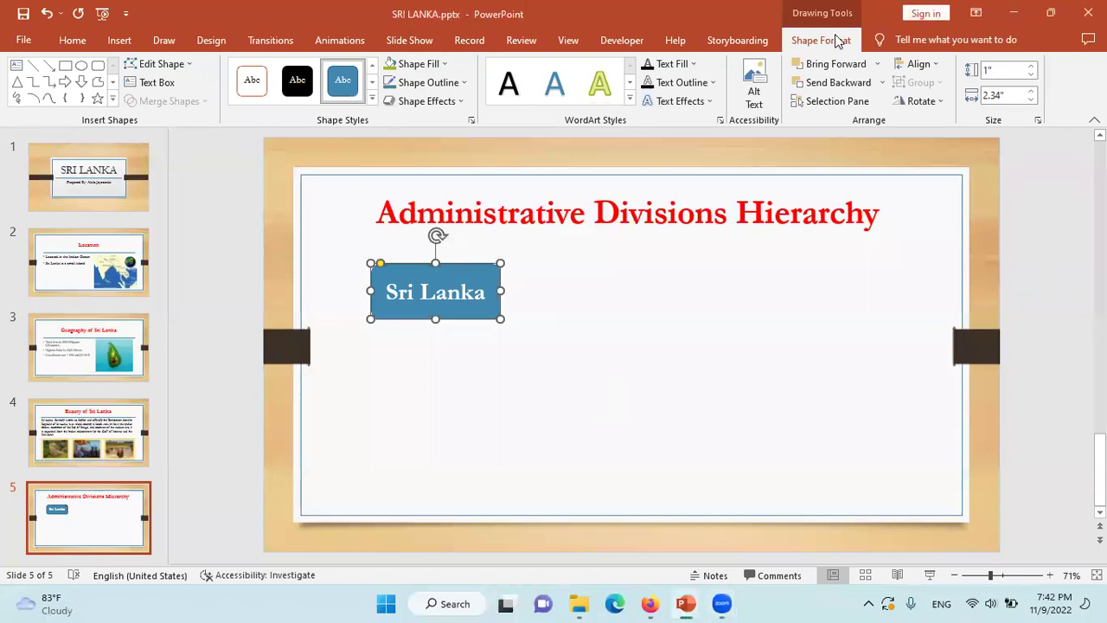
Apply a light gold shape style to the Sri Lanka box
{"action": "left_click", "coordinate": [372, 98]}
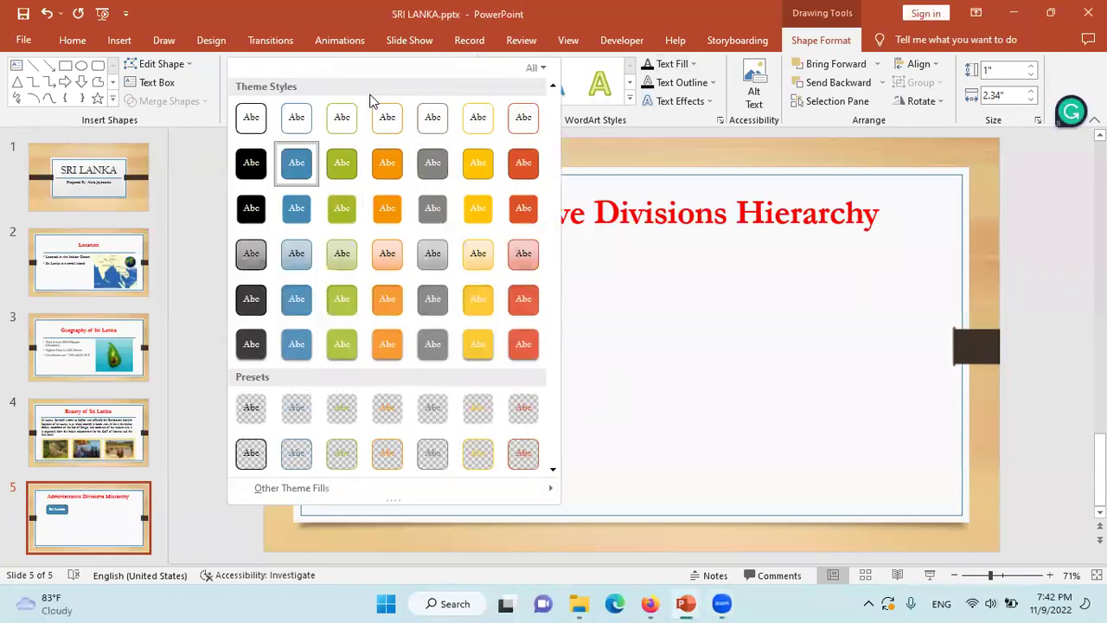
{"action": "left_click", "coordinate": [462, 261]}
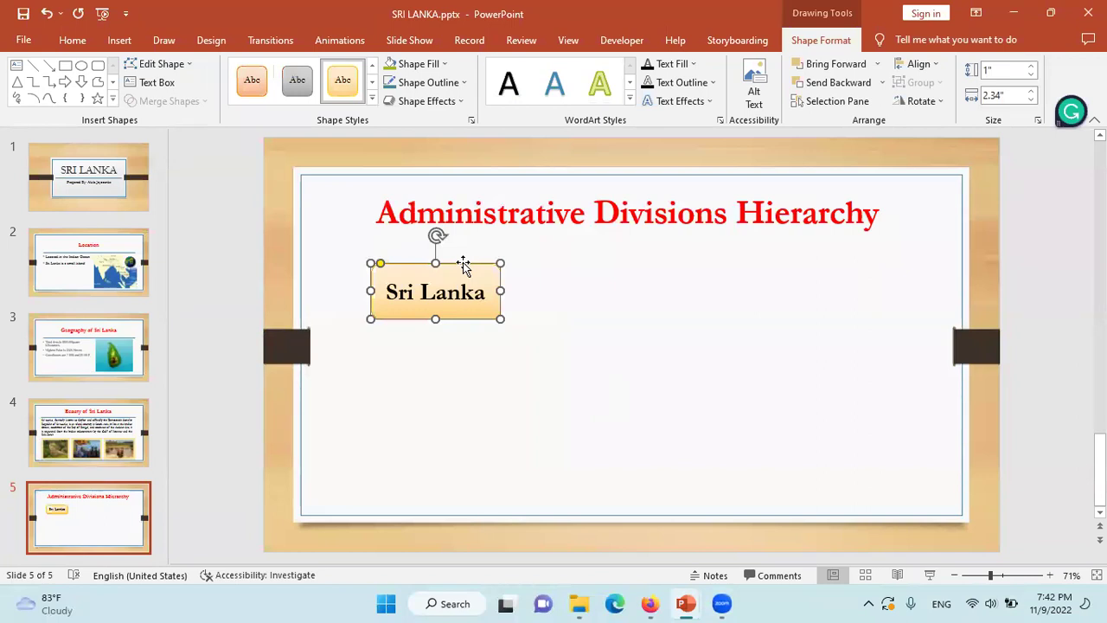
{"action": "left_click", "coordinate": [558, 329]}
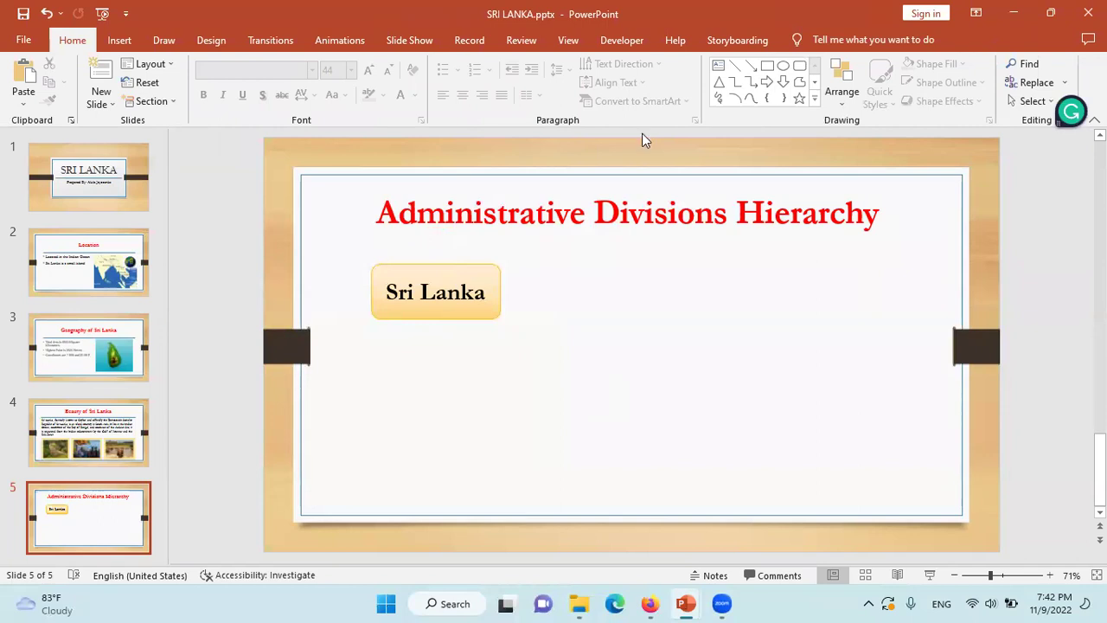
Draw a right arrow beside the Sri Lanka box and line the two up
{"action": "left_click", "coordinate": [767, 83]}
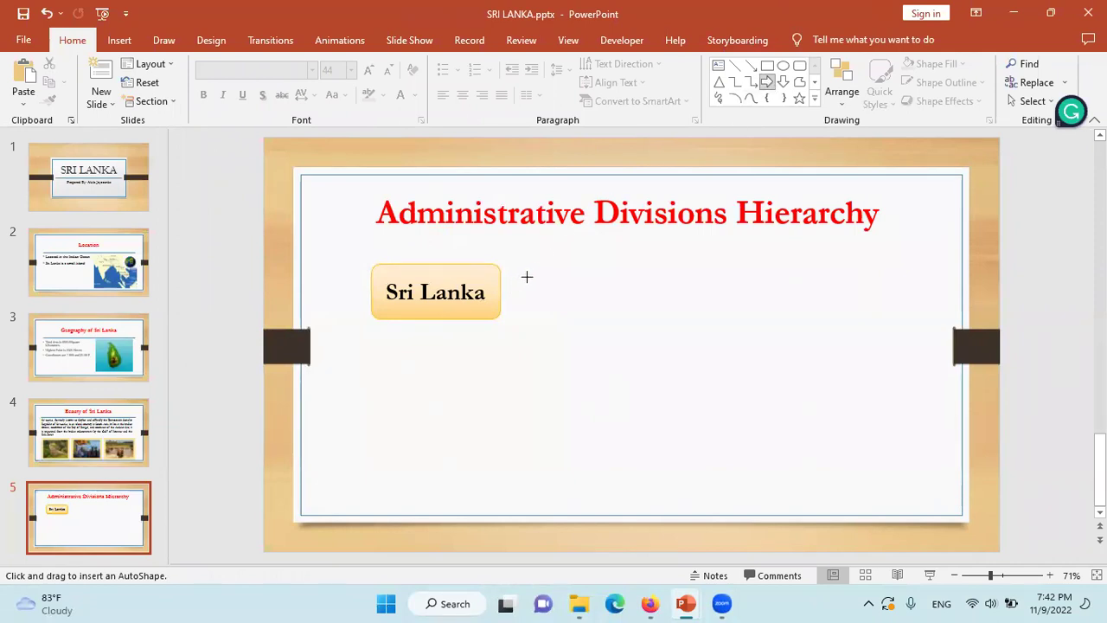
{"action": "left_click_drag", "start_coordinate": [523, 279], "coordinate": [565, 302]}
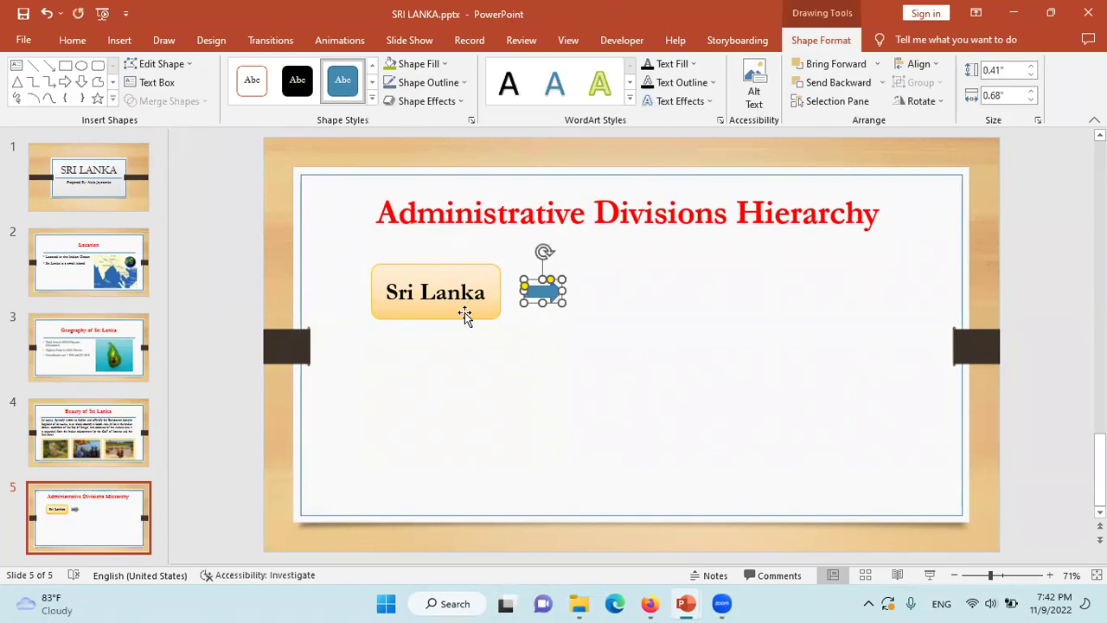
{"action": "left_click_drag", "start_coordinate": [466, 318], "coordinate": [423, 318]}
{"action": "mouse_move", "coordinate": [539, 291]}
{"action": "left_mouse_down"}
{"action": "mouse_move", "coordinate": [501, 292]}
{"action": "mouse_move", "coordinate": [533, 291]}
{"action": "left_mouse_up"}
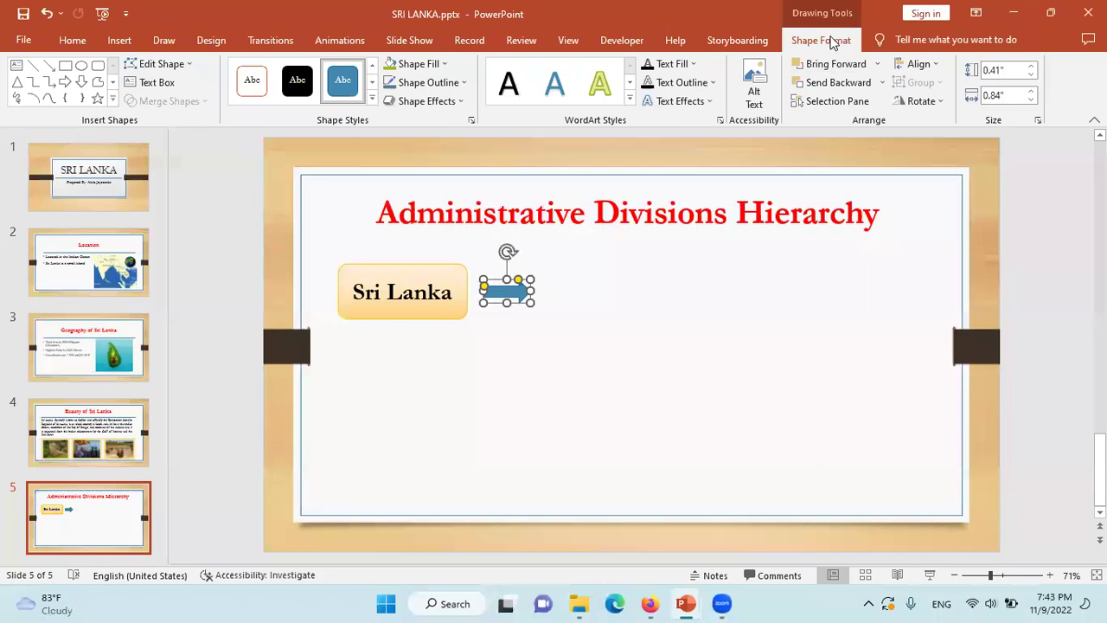
Give the arrow a red fill and no outline
{"action": "left_click", "coordinate": [444, 64]}
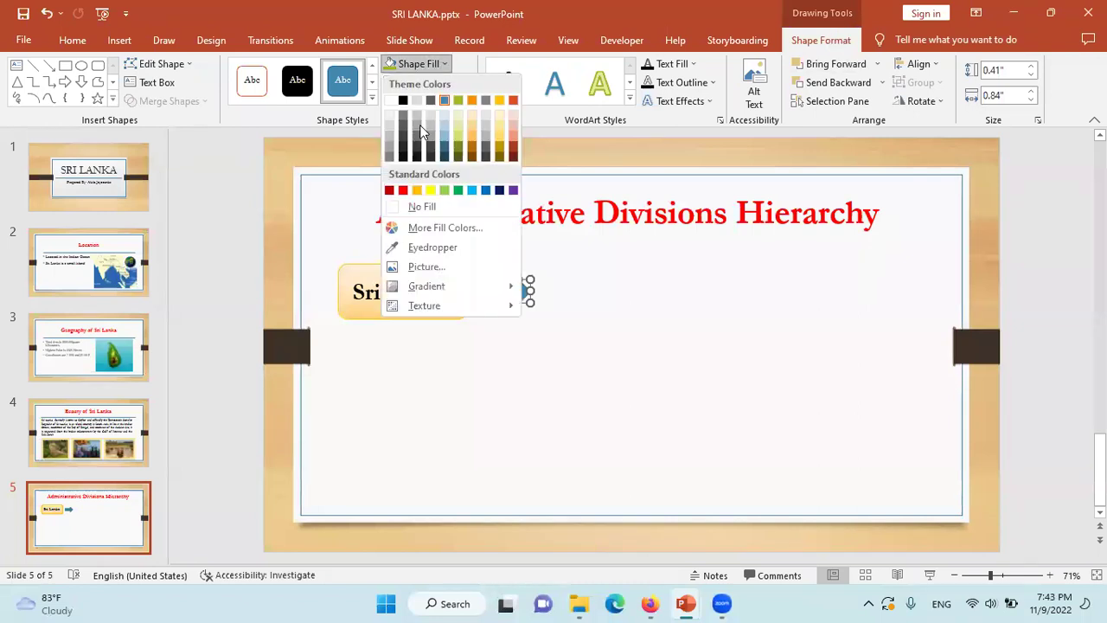
{"action": "left_click", "coordinate": [403, 191]}
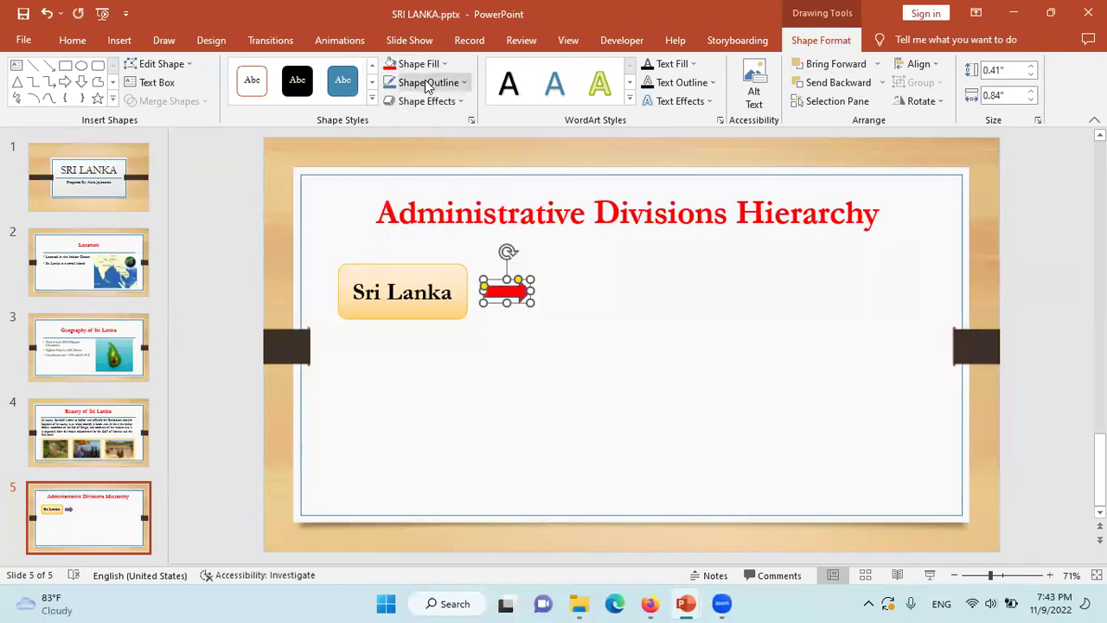
{"action": "left_click", "coordinate": [424, 82]}
{"action": "left_click", "coordinate": [441, 226]}
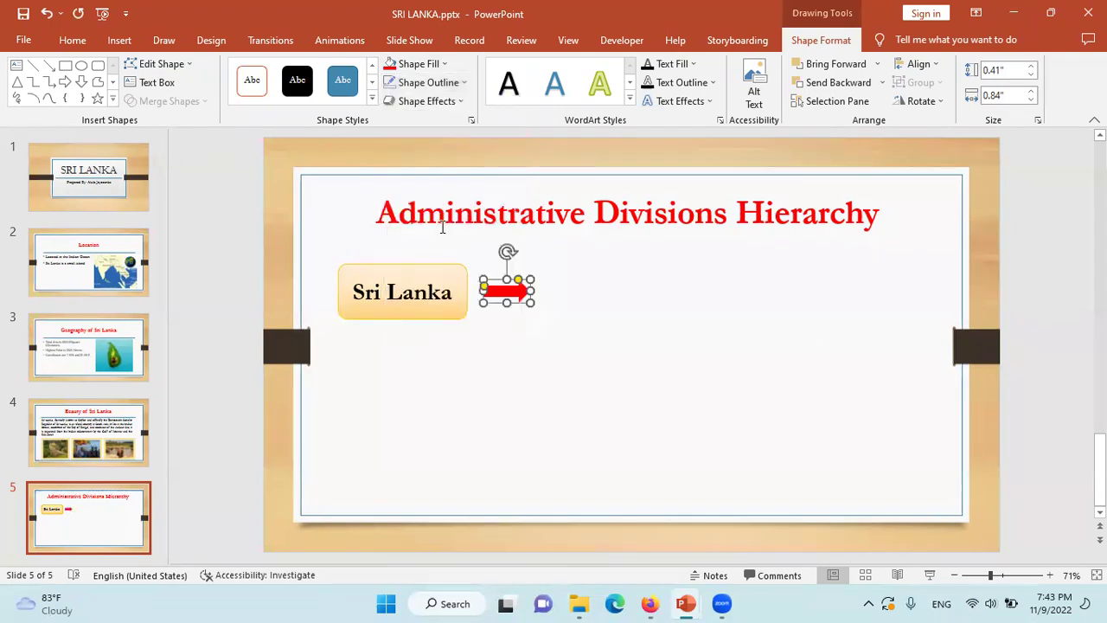
Place a copy of the Sri Lanka box to the right of the arrow
{"action": "left_click", "coordinate": [466, 310]}
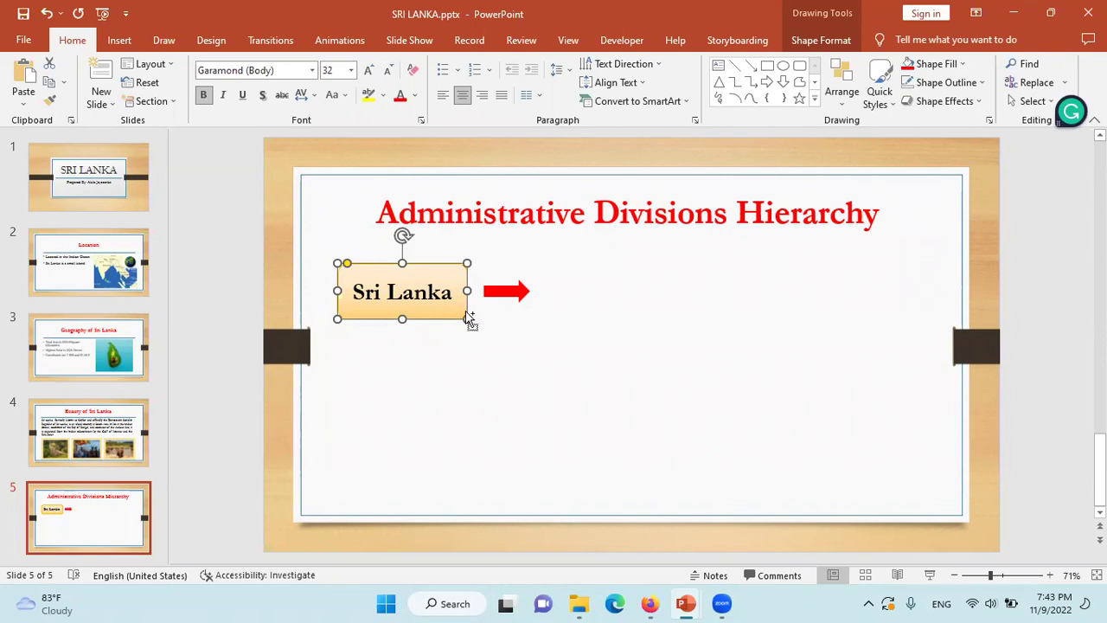
{"action": "left_click_drag", "start_coordinate": [468, 318], "coordinate": [461, 333]}
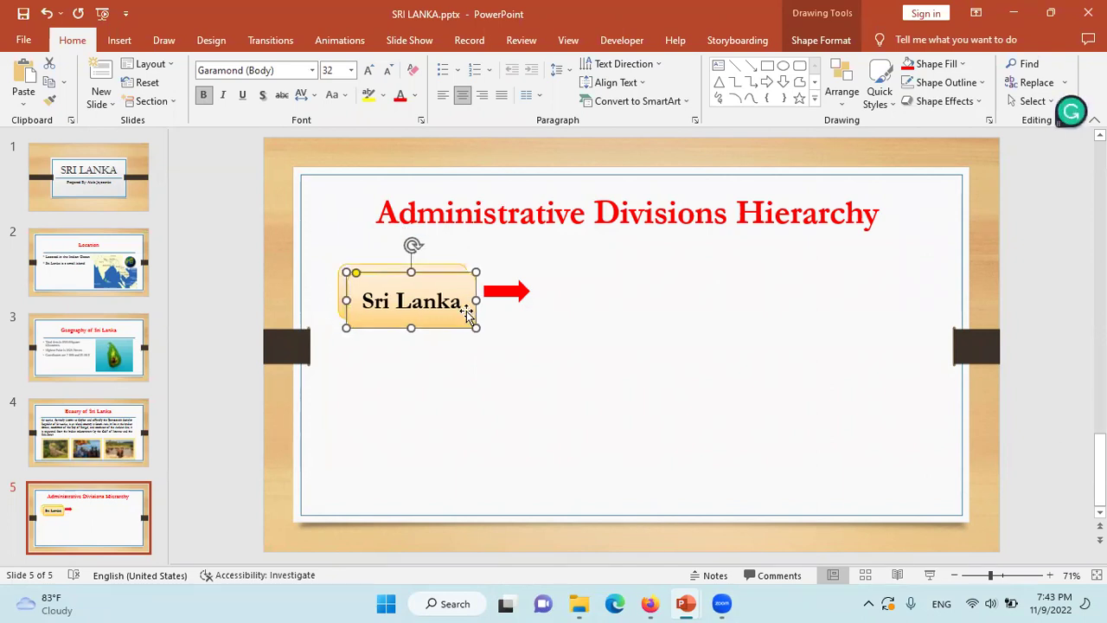
{"action": "mouse_move", "coordinate": [461, 333]}
{"action": "left_mouse_down"}
{"action": "mouse_move", "coordinate": [608, 307]}
{"action": "mouse_move", "coordinate": [654, 316]}
{"action": "left_mouse_up"}
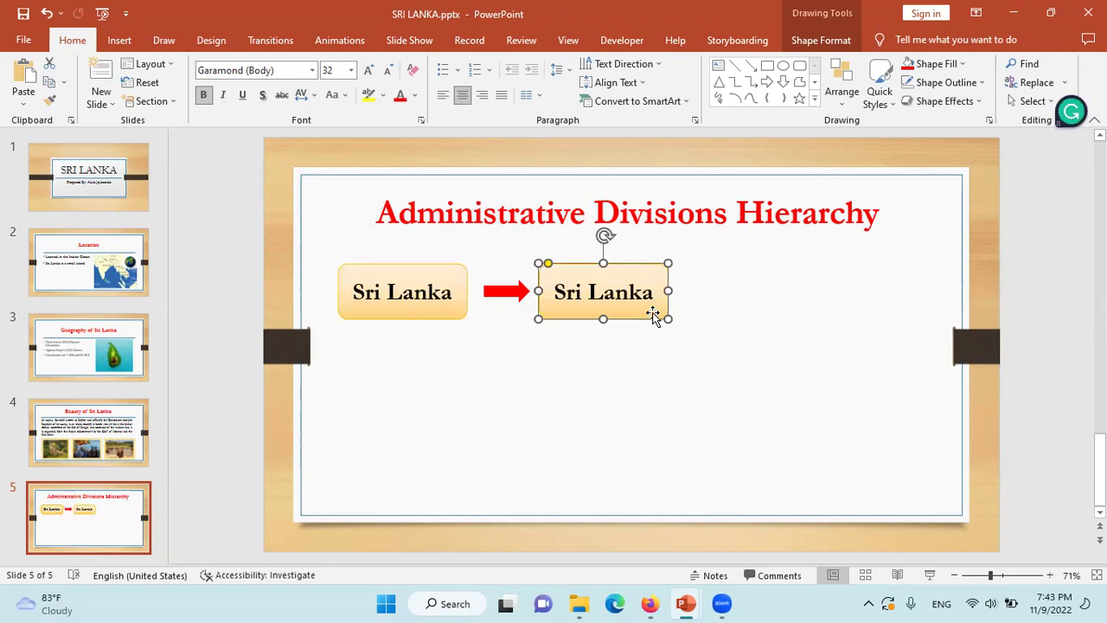
Change the copied box's text from 'Sri Lanka' to 'State'
{"action": "triple_click", "coordinate": [625, 290]}
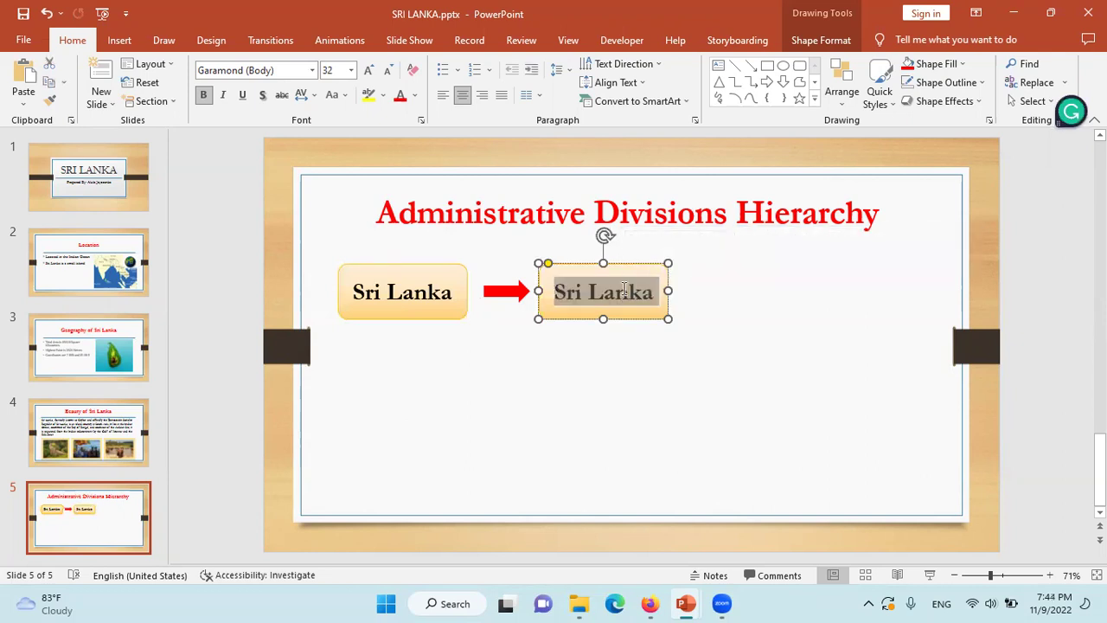
{"action": "type", "text": "Sa"}
{"action": "key", "text": "BackSpace"}
{"action": "type", "text": "tate"}
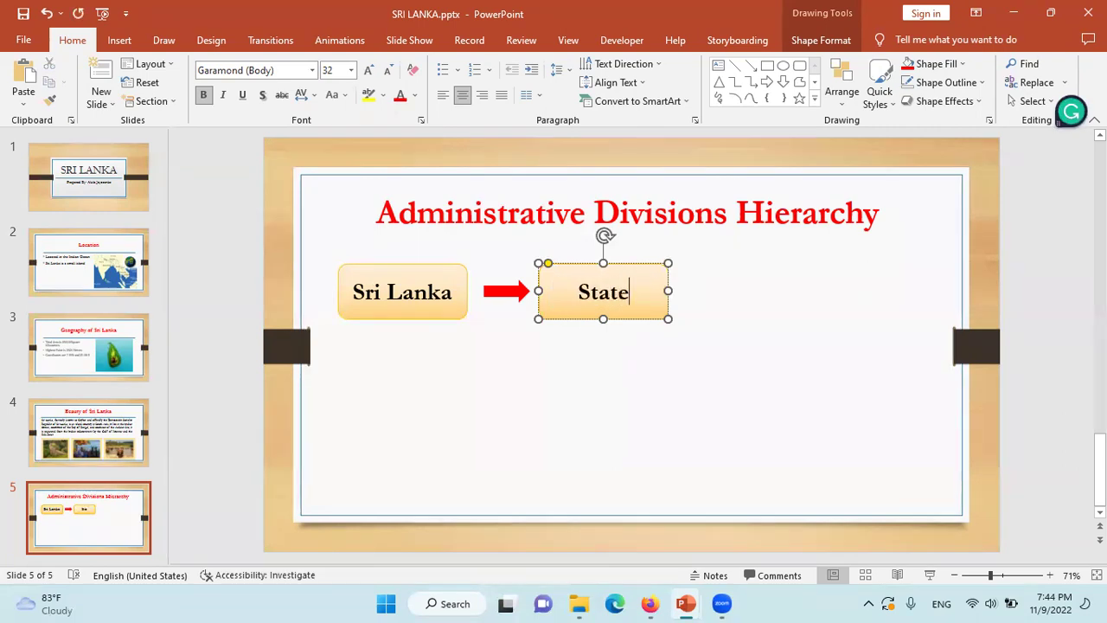
{"action": "left_click", "coordinate": [680, 378]}
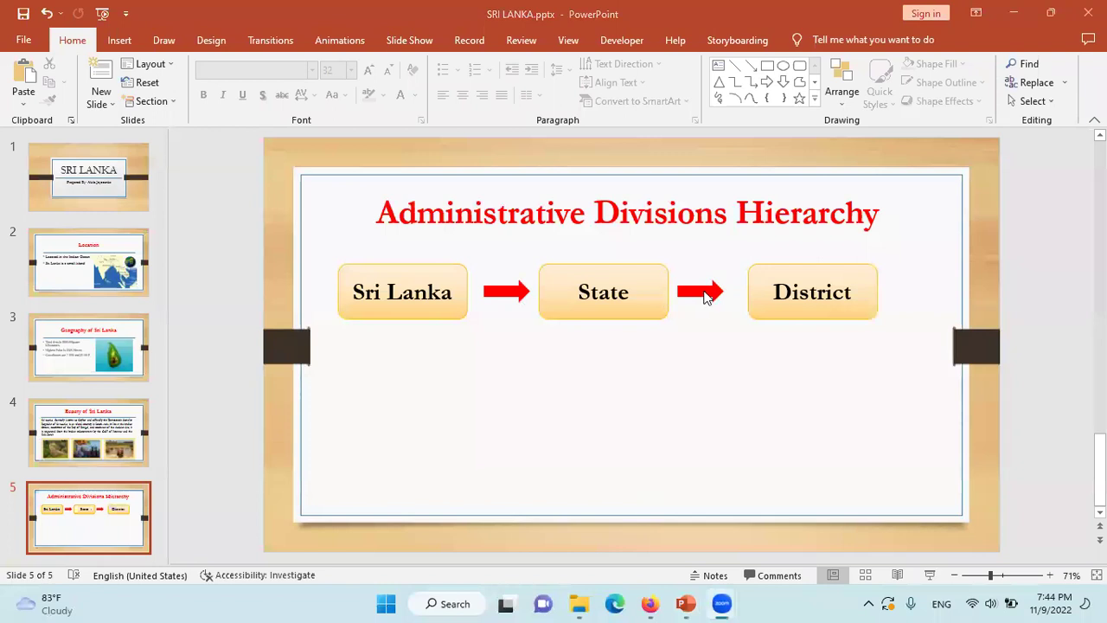
Move the District box closer to its arrow and duplicate it directly below
{"action": "left_click", "coordinate": [707, 294]}
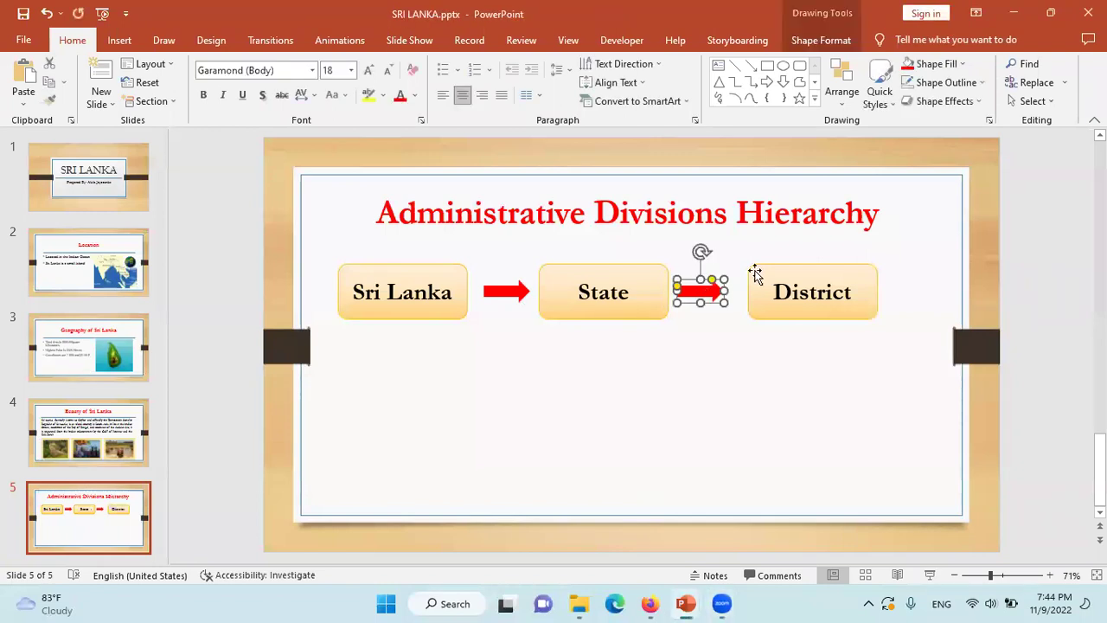
{"action": "left_click_drag", "start_coordinate": [764, 264], "coordinate": [749, 264]}
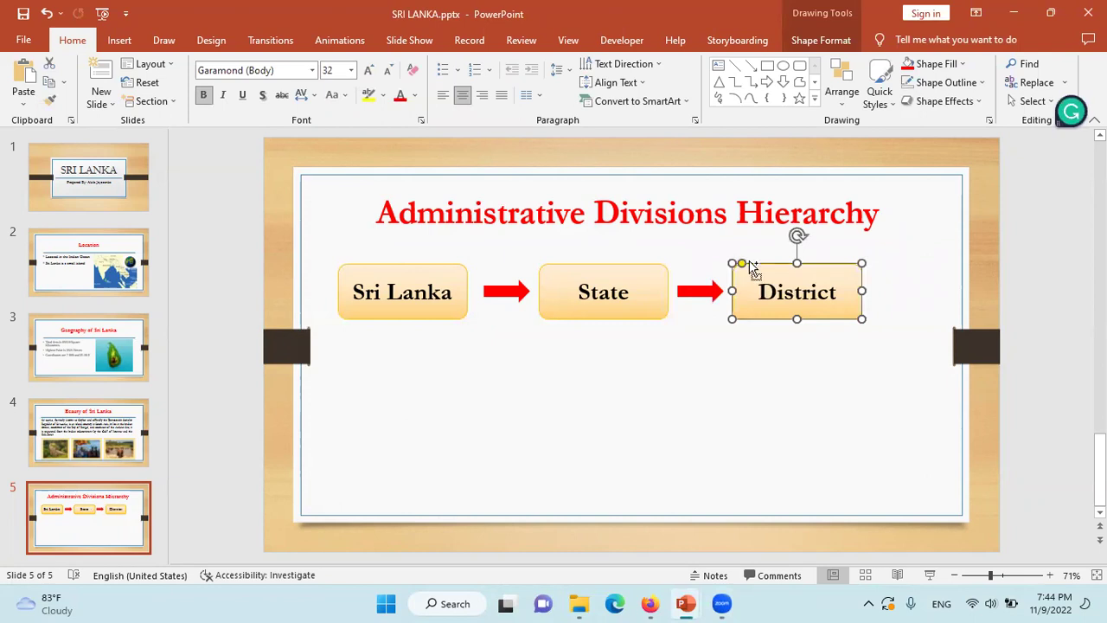
{"action": "left_click_drag", "start_coordinate": [753, 293], "coordinate": [763, 407], "text": "ctrl"}
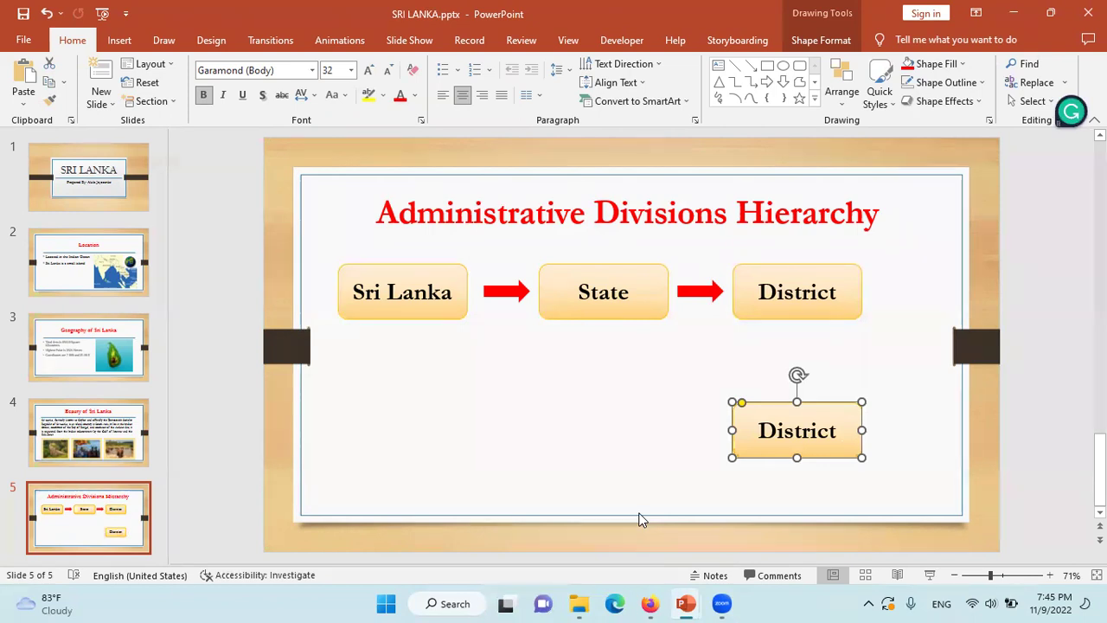
Widen the lower District copy, relabel it 'Divisional Secretariat Division', then trim its left edge
{"action": "left_click", "coordinate": [640, 518]}
{"action": "left_click", "coordinate": [731, 430]}
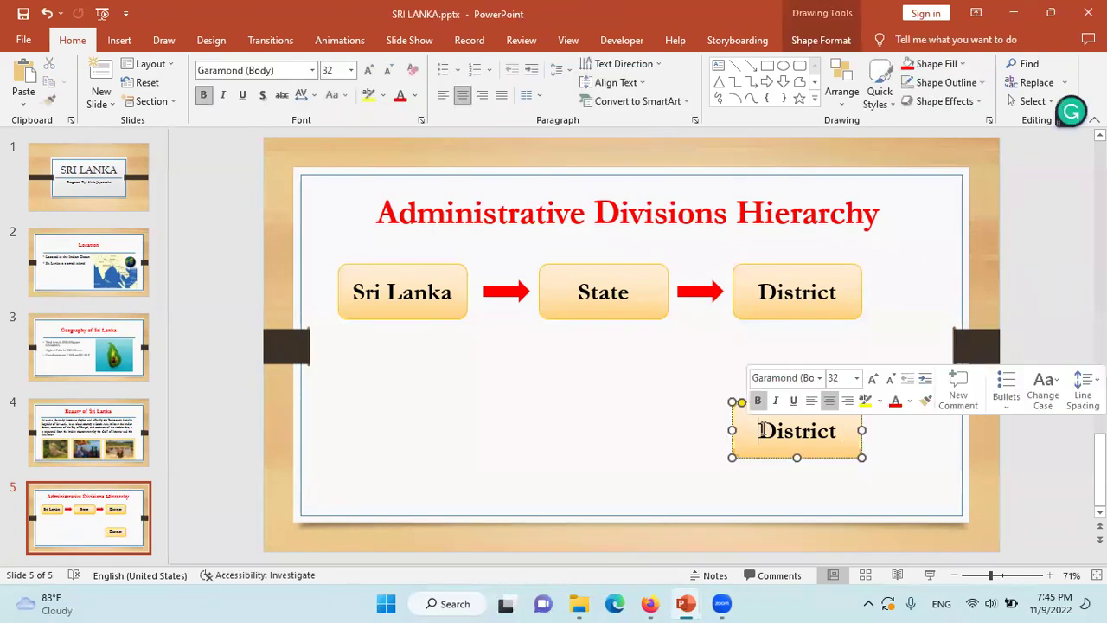
{"action": "left_click_drag", "start_coordinate": [730, 430], "coordinate": [580, 430]}
{"action": "left_click", "coordinate": [702, 428]}
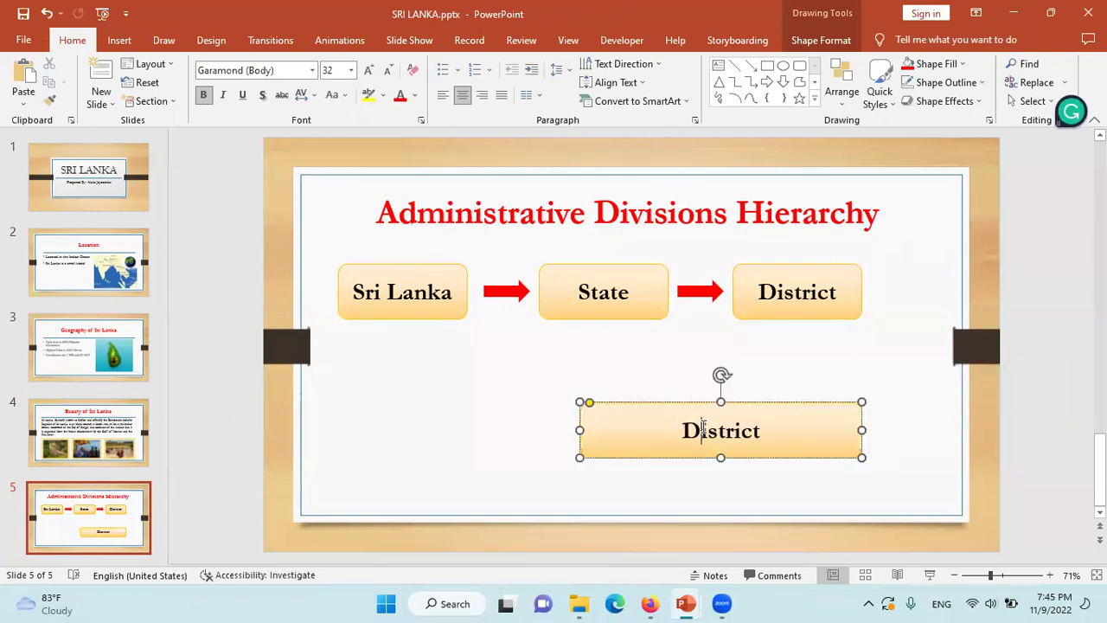
{"action": "key", "text": "ctrl+v"}
{"action": "key", "text": "ctrl+a"}
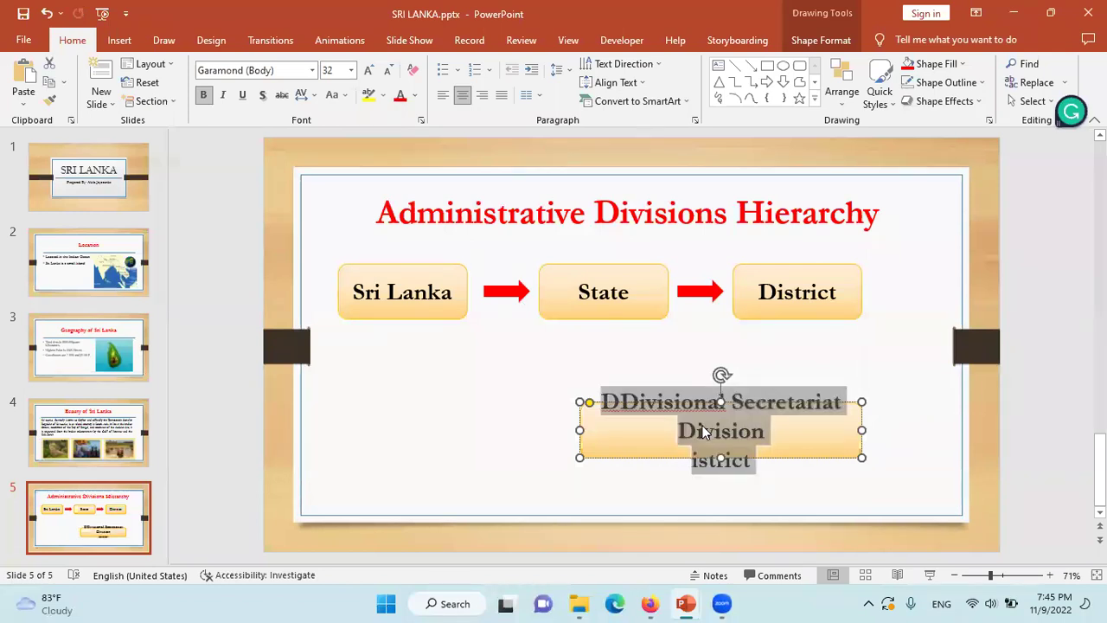
{"action": "key", "text": "ctrl+v"}
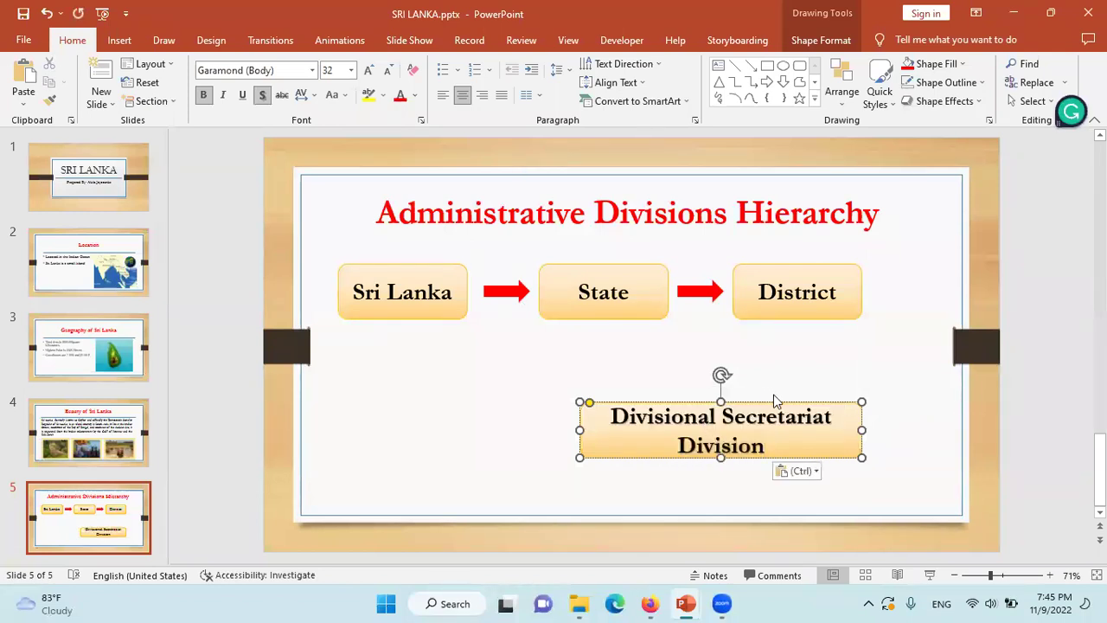
{"action": "left_click", "coordinate": [778, 400]}
{"action": "left_click_drag", "start_coordinate": [579, 432], "coordinate": [615, 432]}
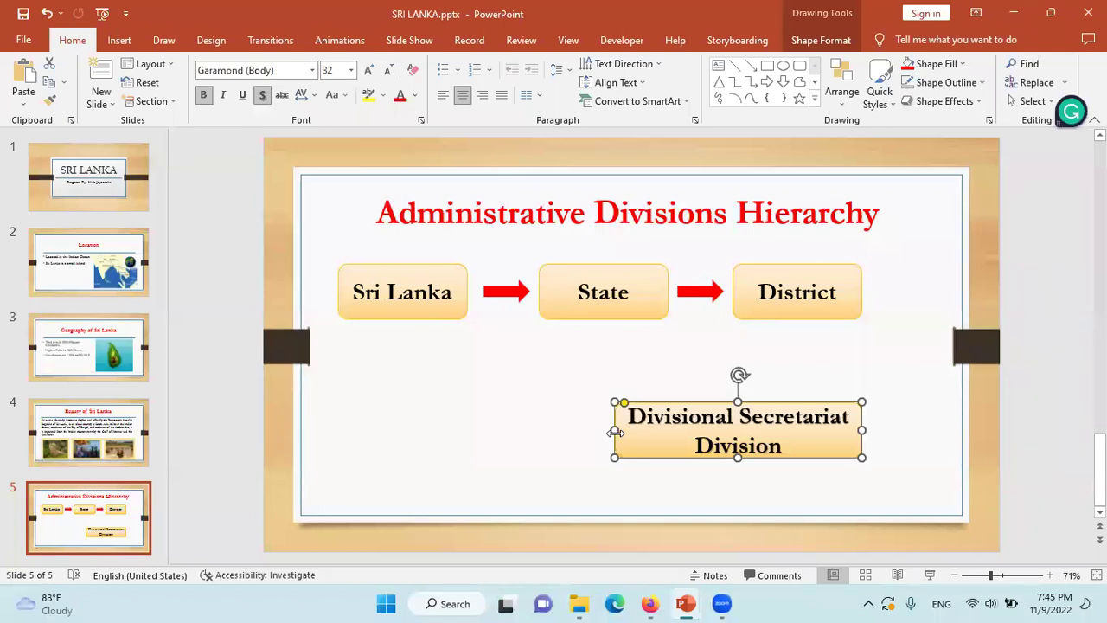
Copy the red arrow below District pointing down and beside the Divisional Secretariat box pointing left
{"action": "left_click", "coordinate": [713, 294]}
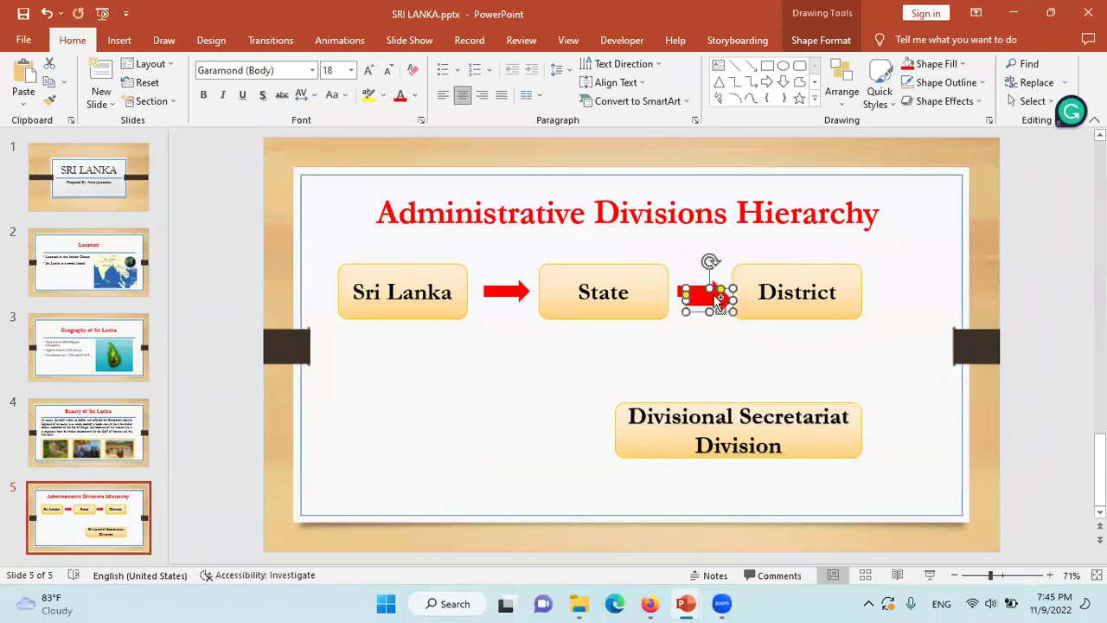
{"action": "mouse_move", "coordinate": [719, 305]}
{"action": "left_mouse_down"}
{"action": "mouse_move", "coordinate": [743, 358]}
{"action": "mouse_move", "coordinate": [793, 332]}
{"action": "mouse_move", "coordinate": [795, 367]}
{"action": "mouse_move", "coordinate": [792, 359]}
{"action": "left_mouse_up"}
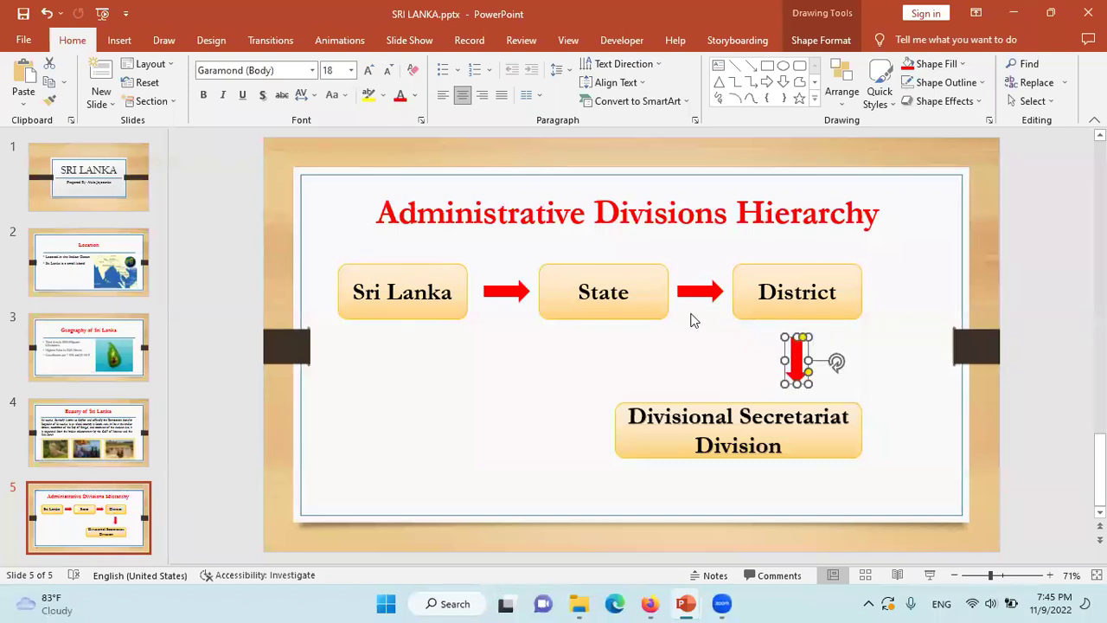
{"action": "mouse_move", "coordinate": [696, 290]}
{"action": "left_mouse_down"}
{"action": "mouse_move", "coordinate": [574, 378]}
{"action": "mouse_move", "coordinate": [550, 417]}
{"action": "mouse_move", "coordinate": [591, 444]}
{"action": "mouse_move", "coordinate": [573, 418]}
{"action": "mouse_move", "coordinate": [481, 424]}
{"action": "mouse_move", "coordinate": [578, 421]}
{"action": "mouse_move", "coordinate": [588, 431]}
{"action": "left_mouse_up"}
{"action": "left_click", "coordinate": [629, 437]}
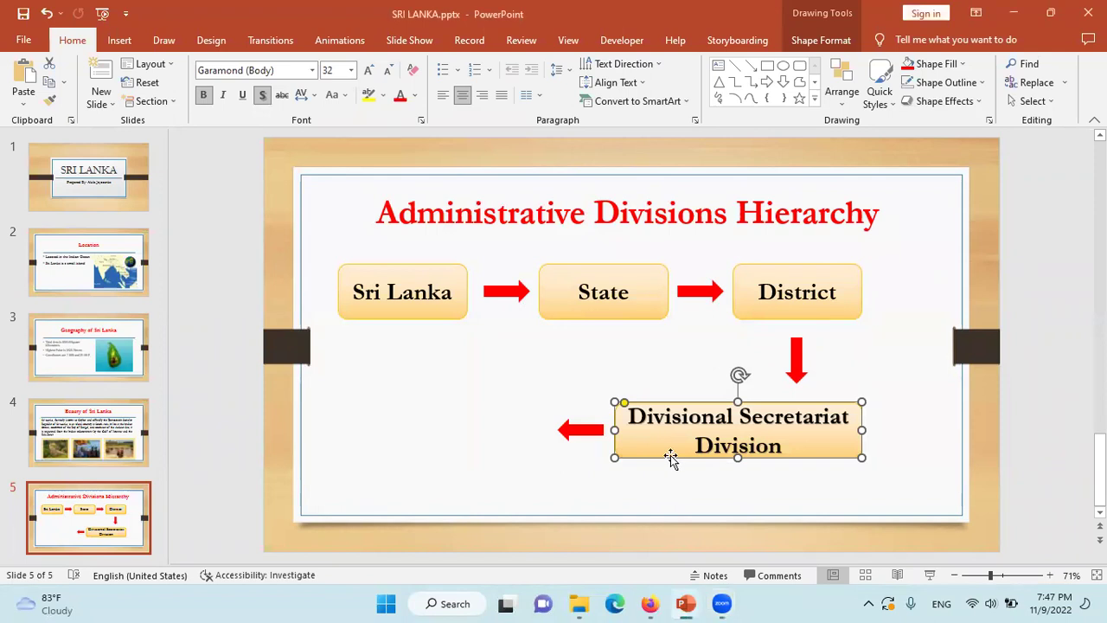
Copy the Divisional Secretariat Division box left of the leftward arrow and narrow it so the text wraps
{"action": "left_click_drag", "start_coordinate": [671, 457], "coordinate": [673, 455]}
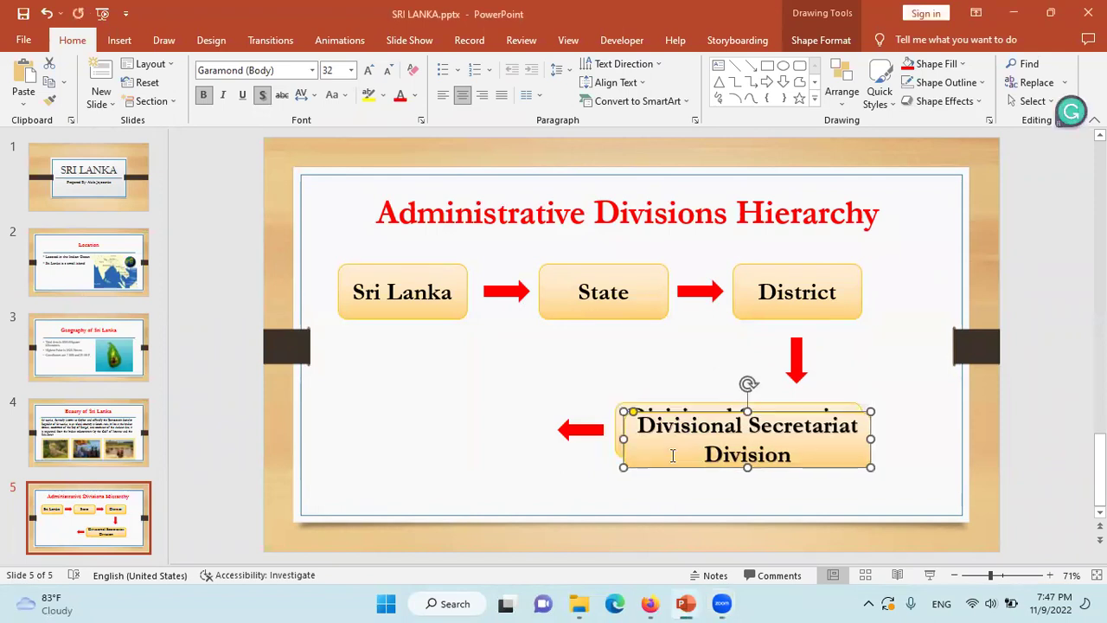
{"action": "double_click", "coordinate": [718, 417]}
{"action": "left_click_drag", "start_coordinate": [720, 414], "coordinate": [399, 389]}
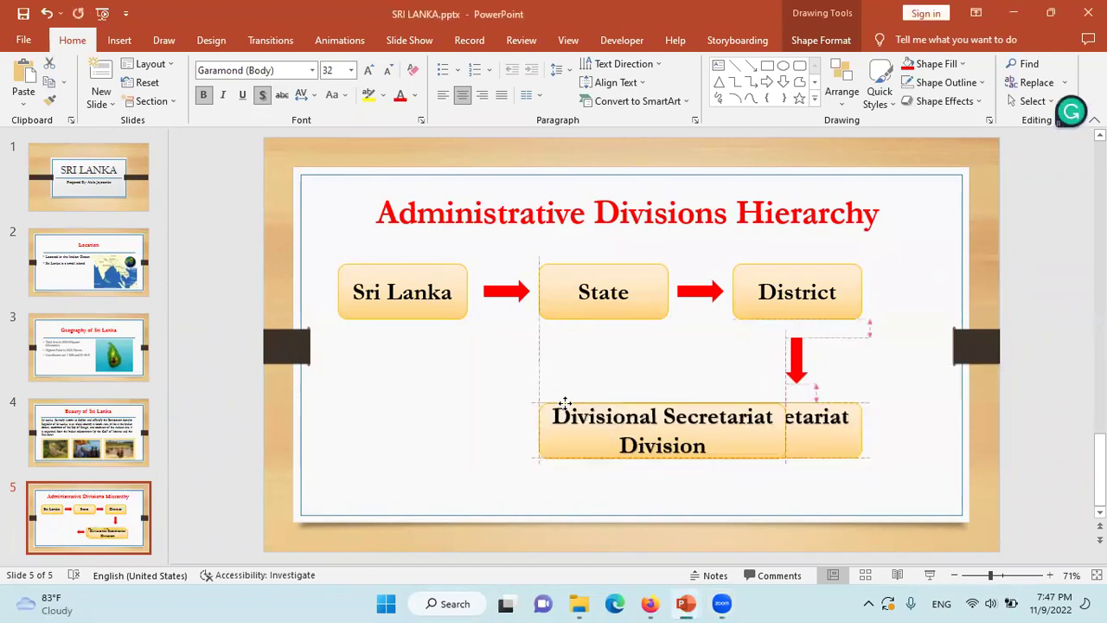
{"action": "left_click_drag", "start_coordinate": [399, 398], "coordinate": [399, 398]}
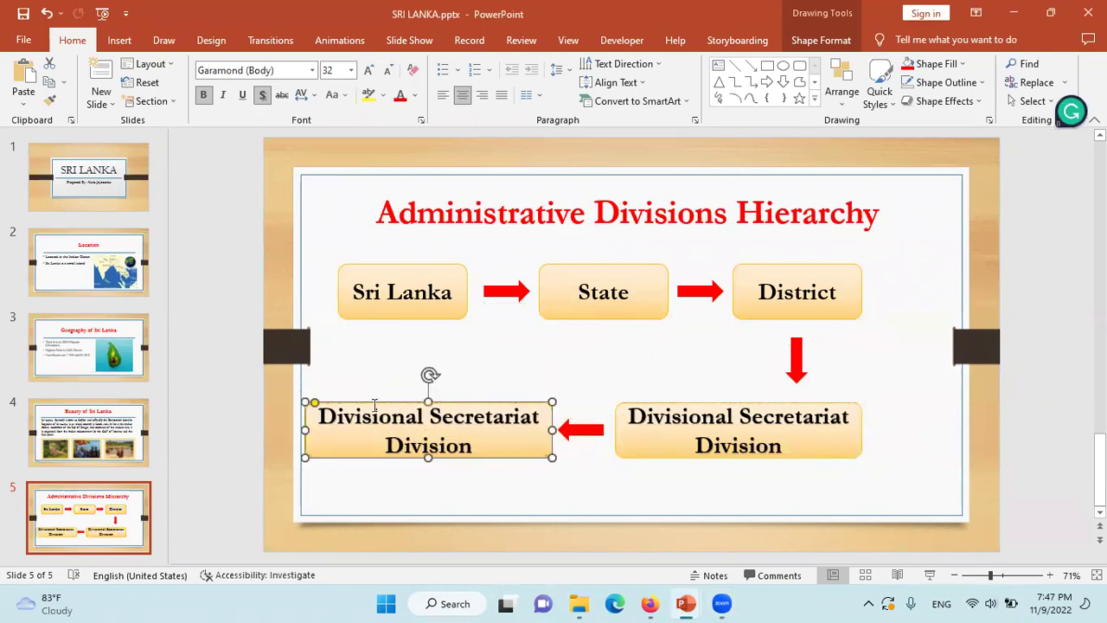
{"action": "left_click_drag", "start_coordinate": [304, 430], "coordinate": [320, 430]}
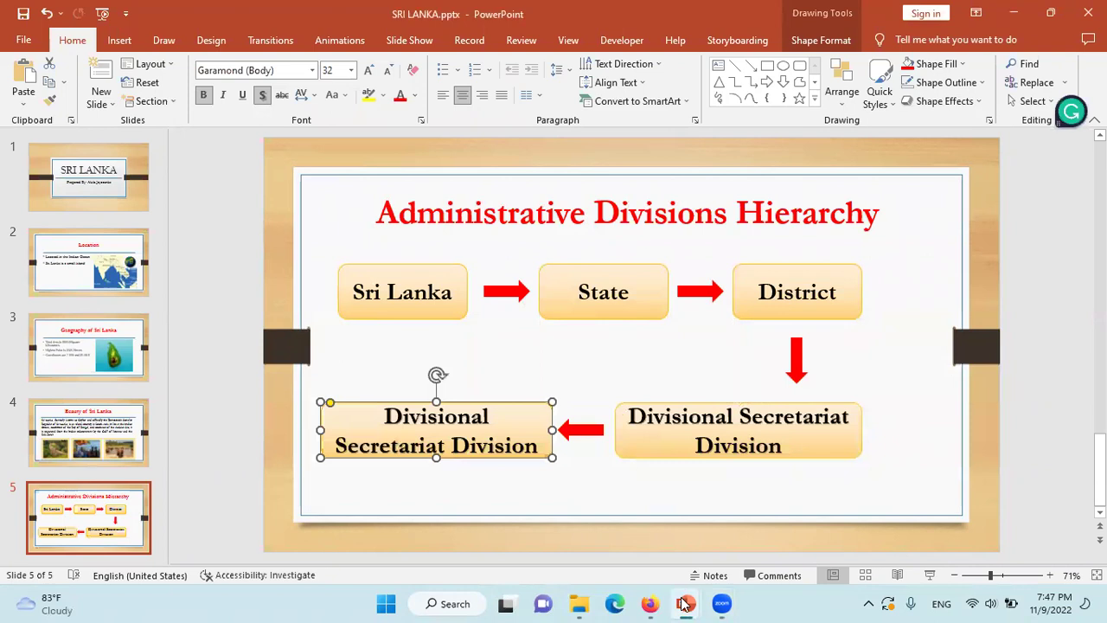
Replace the bottom-left box's text with the pasted 'Grama Niladhari Division'
{"action": "triple_click", "coordinate": [485, 441]}
{"action": "key", "text": "ctrl+v"}
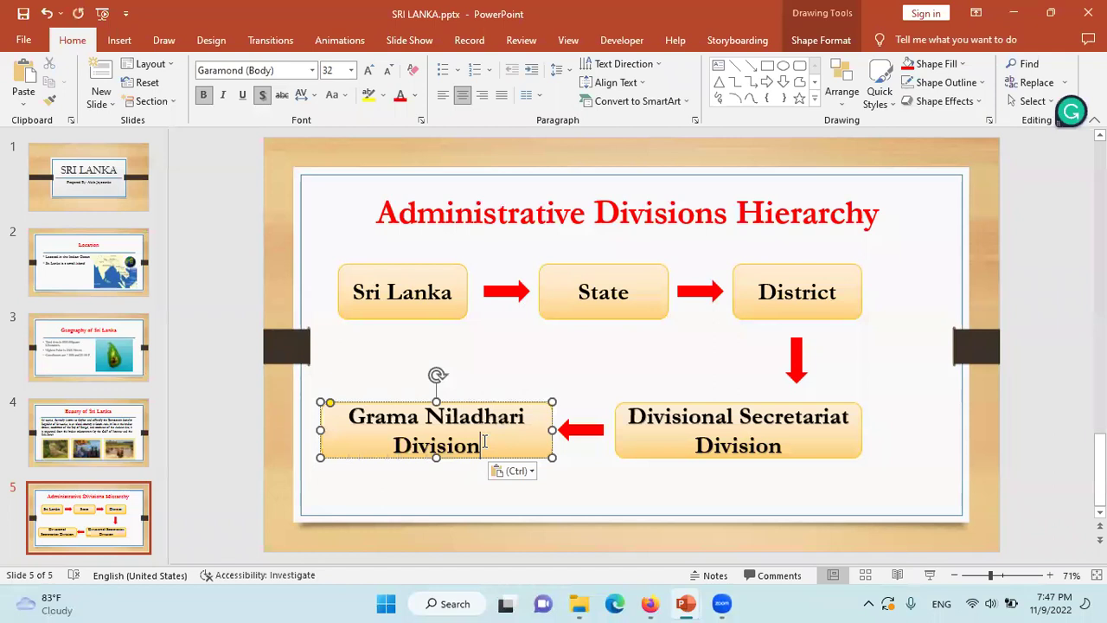
{"action": "left_click", "coordinate": [593, 358]}
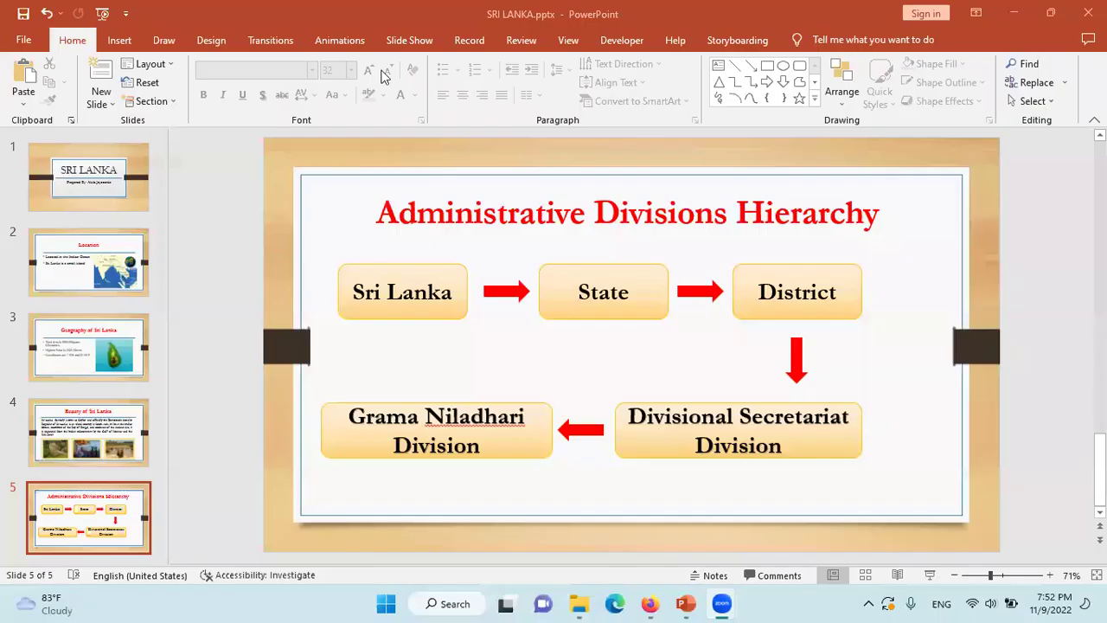
Draw a blue, outline-free arrow between the rows, then delete it
{"action": "left_click", "coordinate": [767, 82]}
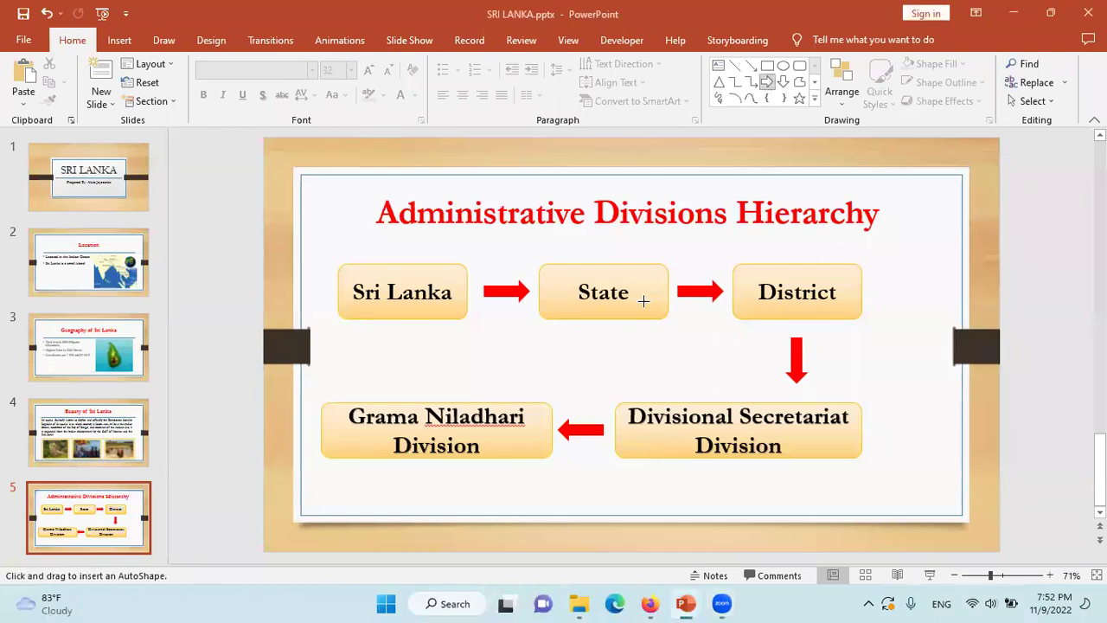
{"action": "left_click_drag", "start_coordinate": [509, 340], "coordinate": [581, 384]}
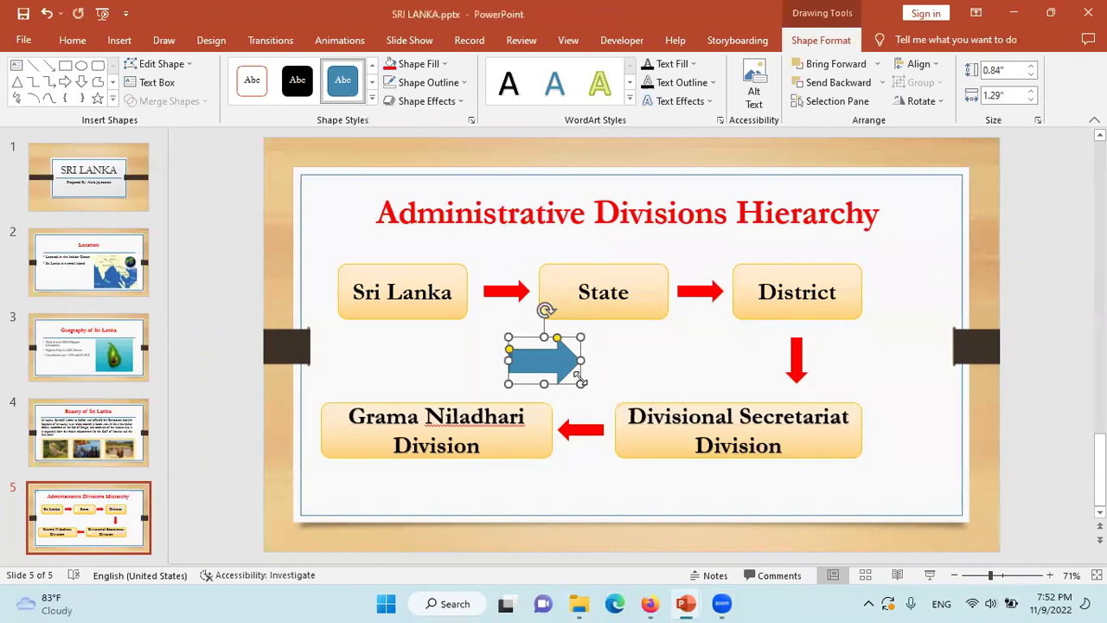
{"action": "left_click", "coordinate": [438, 69]}
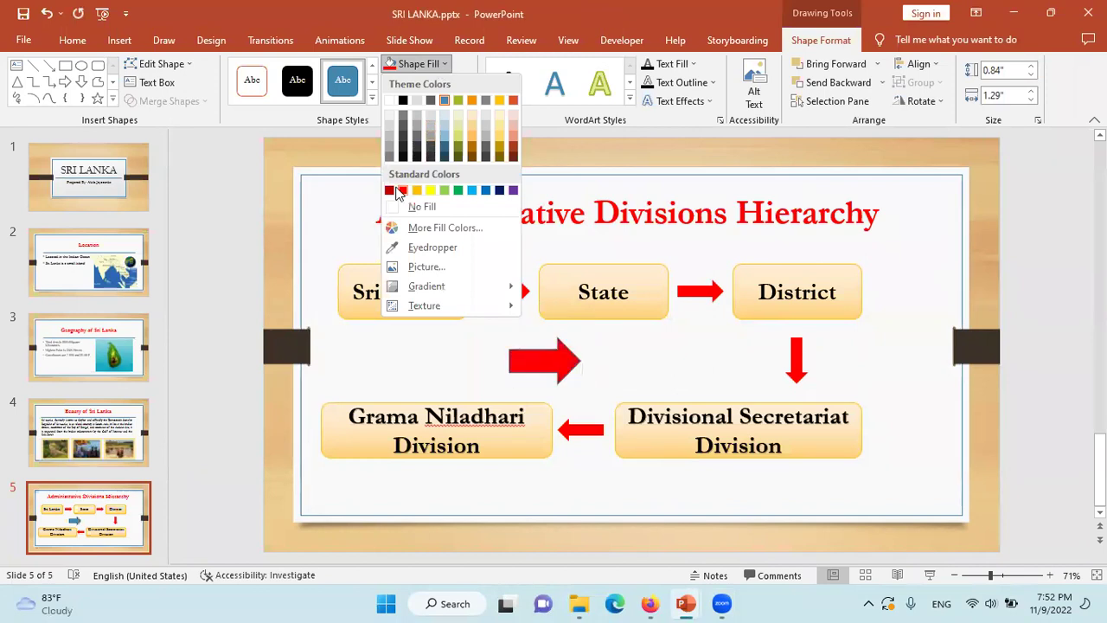
{"action": "left_click", "coordinate": [488, 191]}
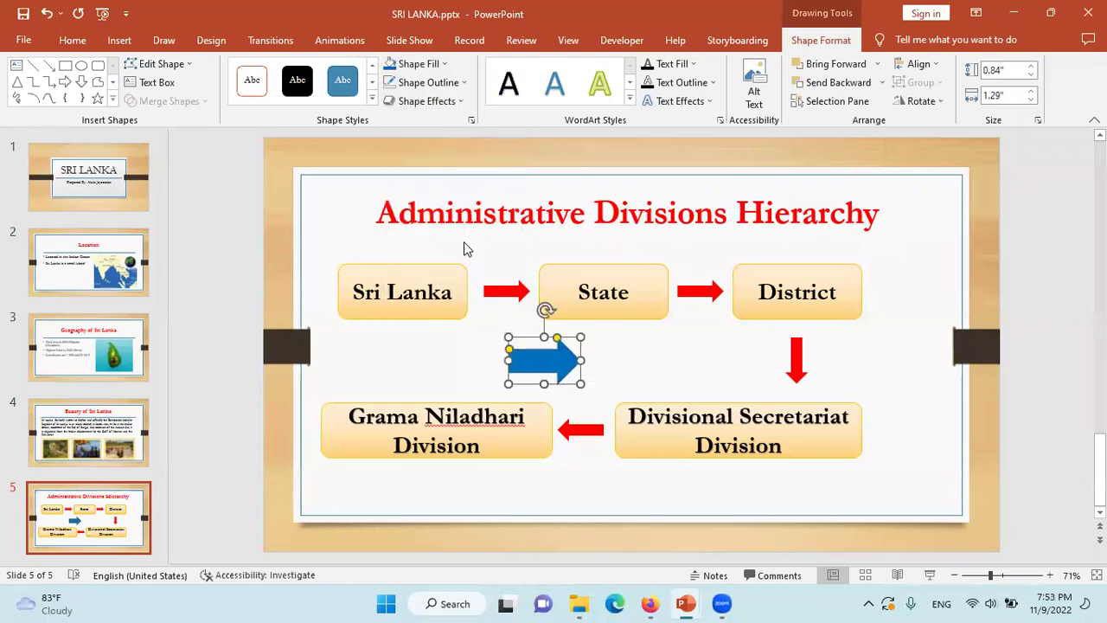
{"action": "left_click", "coordinate": [440, 86]}
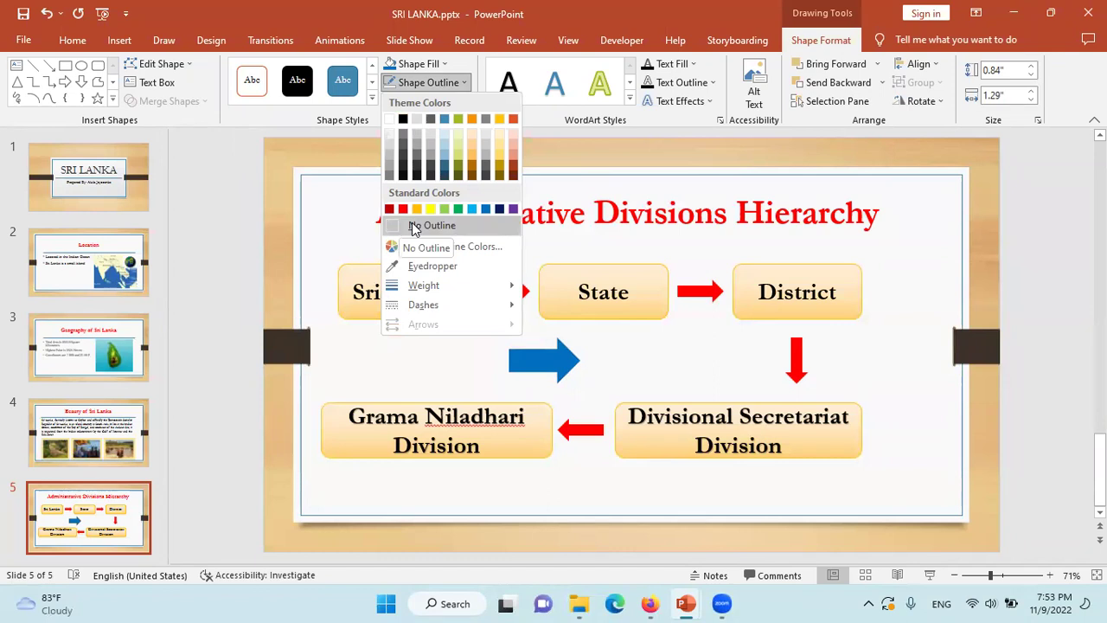
{"action": "left_click", "coordinate": [412, 226]}
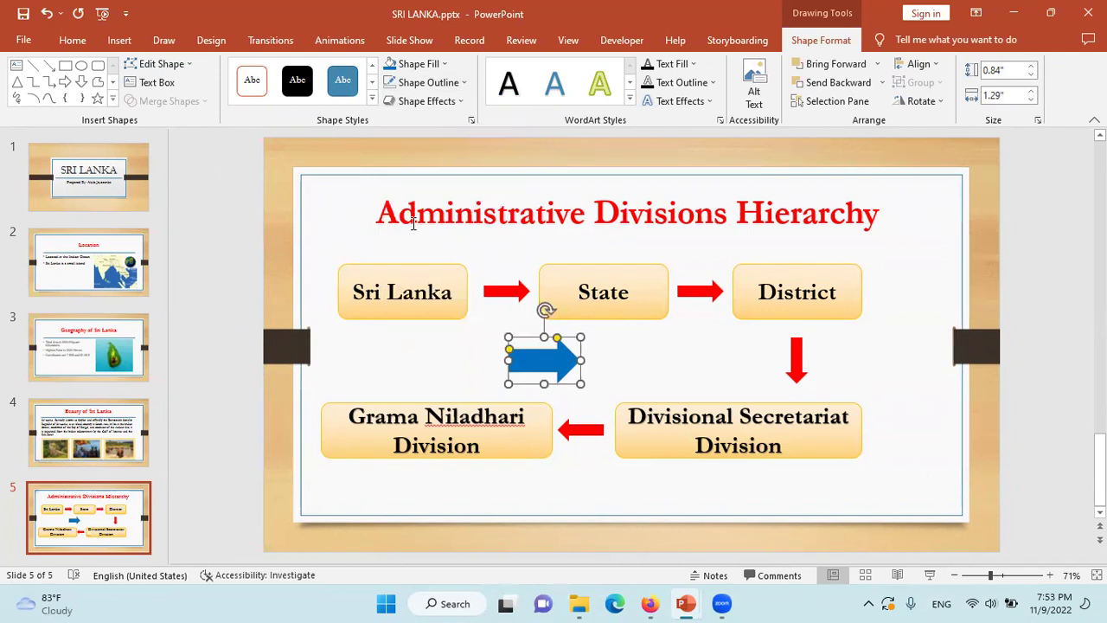
{"action": "key", "text": "Delete"}
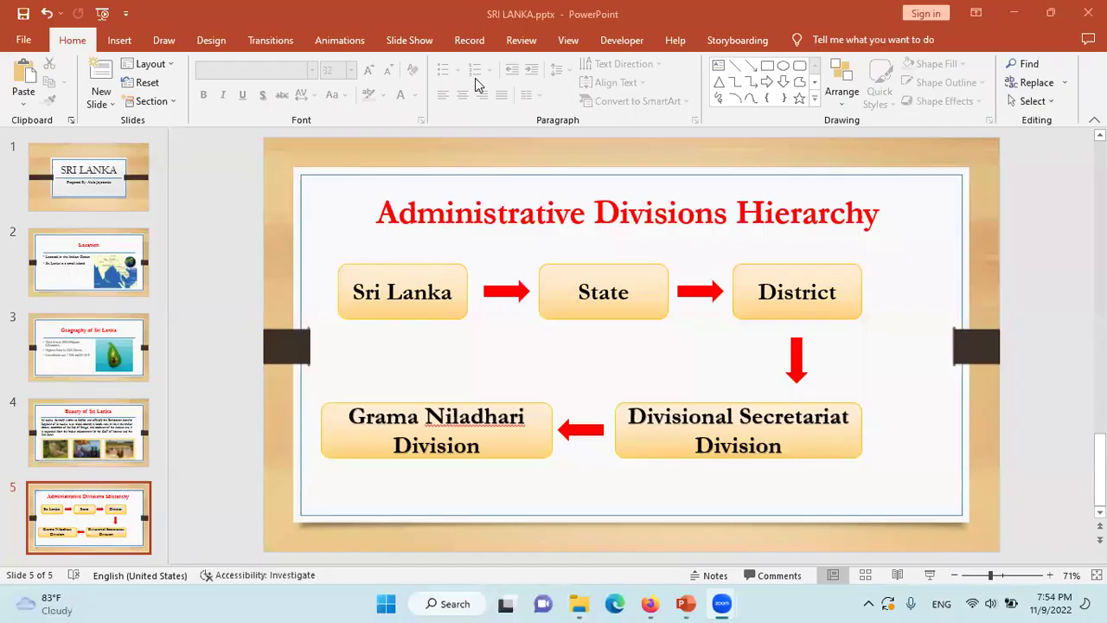
Select the slide 5 thumbnail in the slide list
{"action": "left_click", "coordinate": [96, 475]}
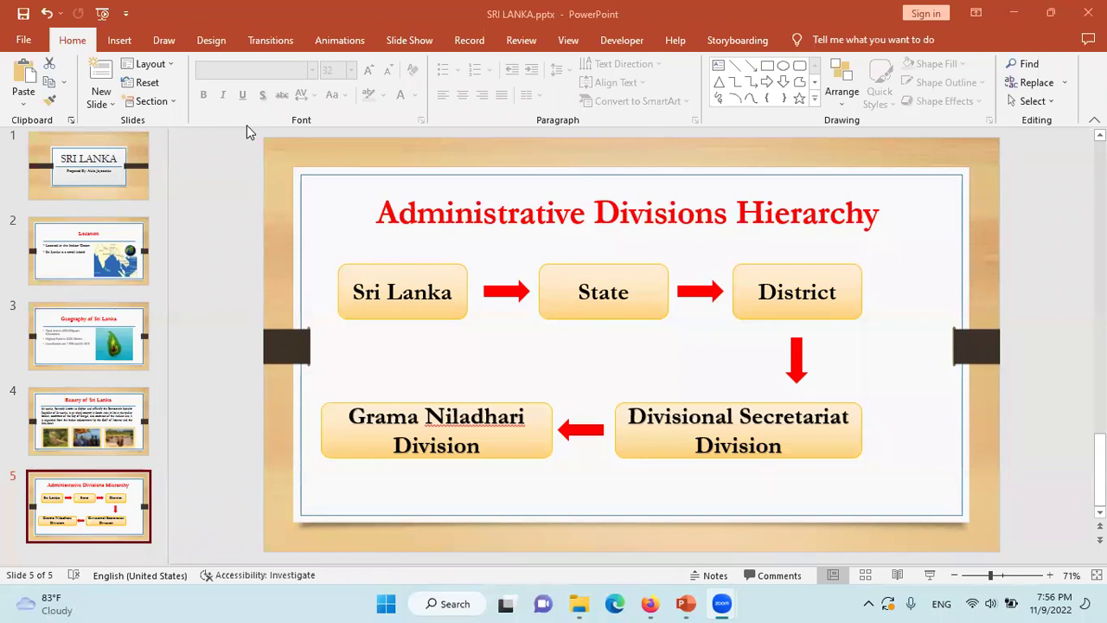
Insert a Blank-layout slide 6 and delete the sports text box pasted onto it by mistake
{"action": "left_click", "coordinate": [99, 103]}
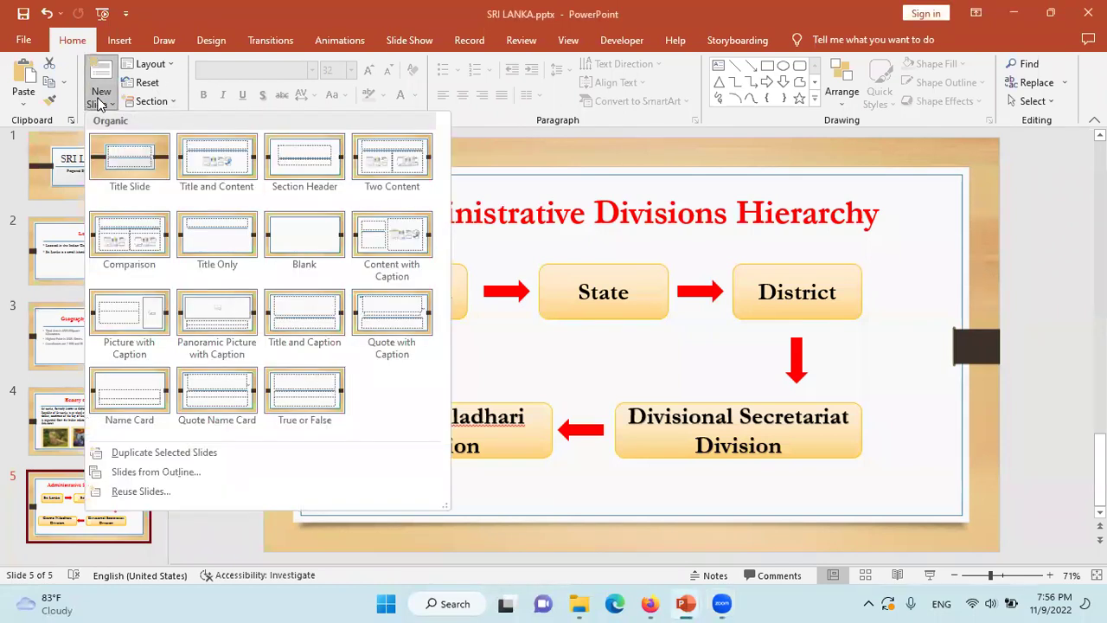
{"action": "left_click", "coordinate": [309, 252]}
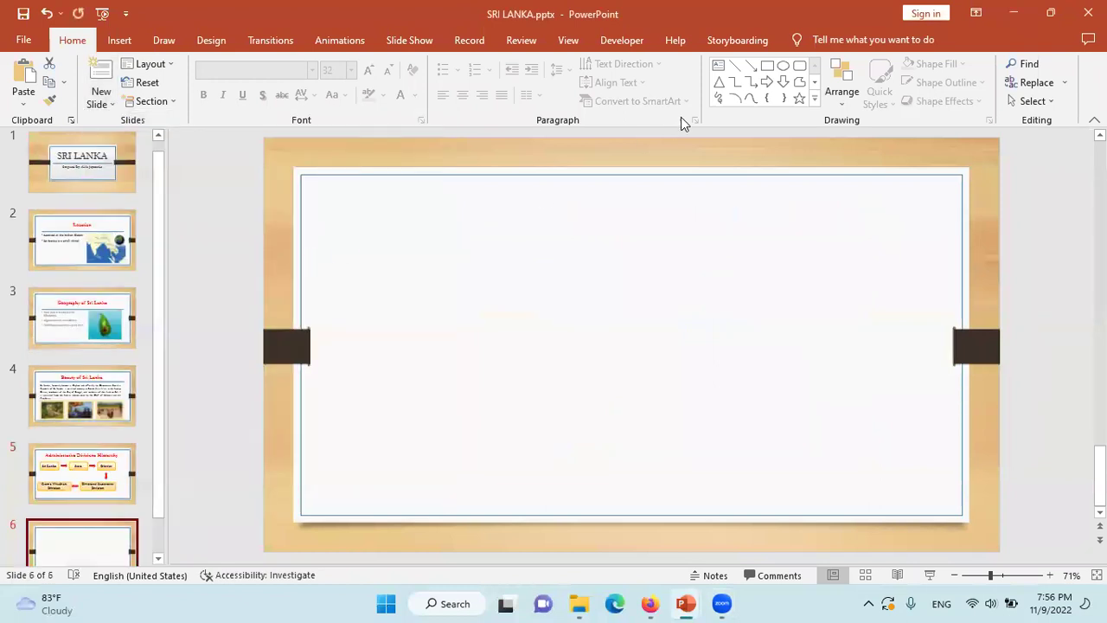
{"action": "left_click", "coordinate": [421, 217]}
{"action": "key", "text": "ctrl+v"}
{"action": "left_click", "coordinate": [612, 323]}
{"action": "key", "text": "Delete"}
Select the Administrative Divisions Hierarchy title on slide 5, then go to slide 6
{"action": "left_click", "coordinate": [82, 431]}
{"action": "left_click", "coordinate": [403, 208]}
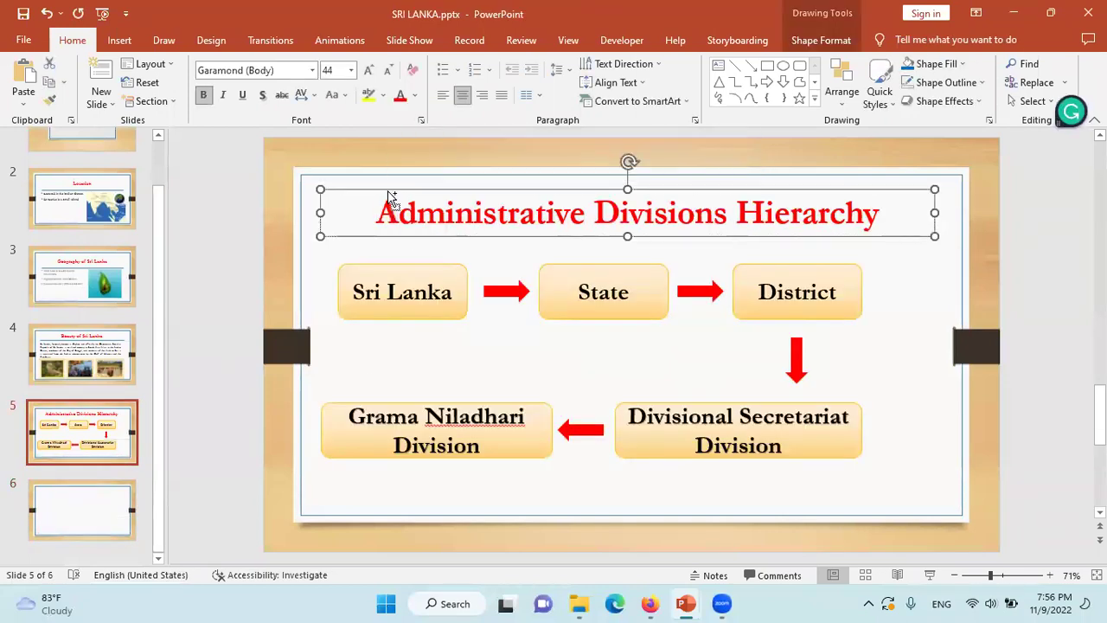
{"action": "left_click", "coordinate": [74, 528]}
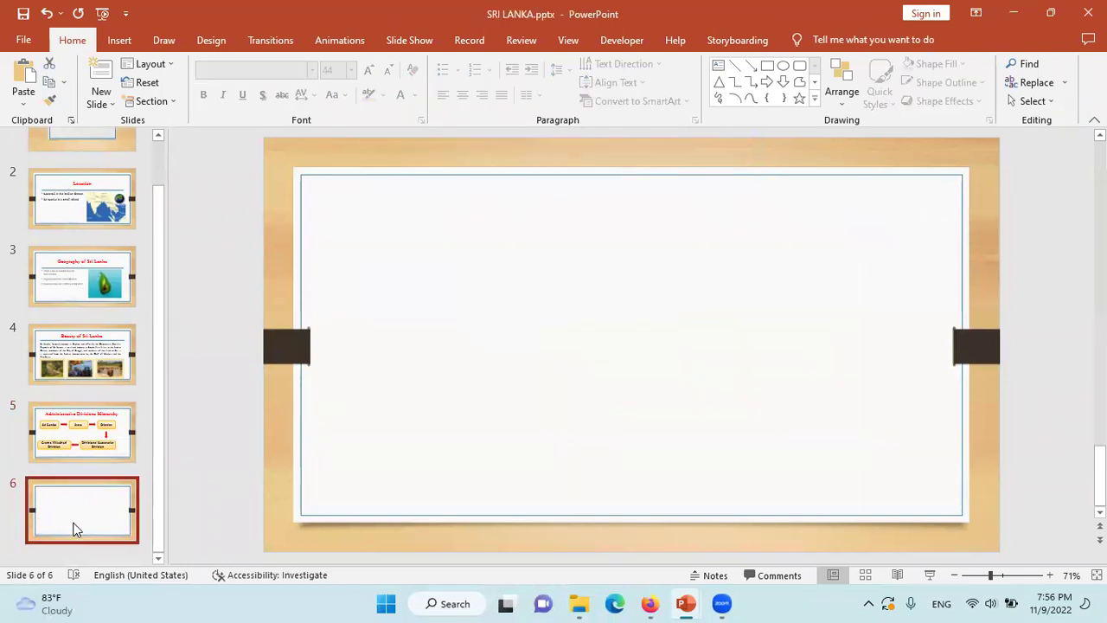
Paste the copied red title onto slide 6 as the 'Sri Lanka Economy' heading
{"action": "key", "text": "ctrl+v"}
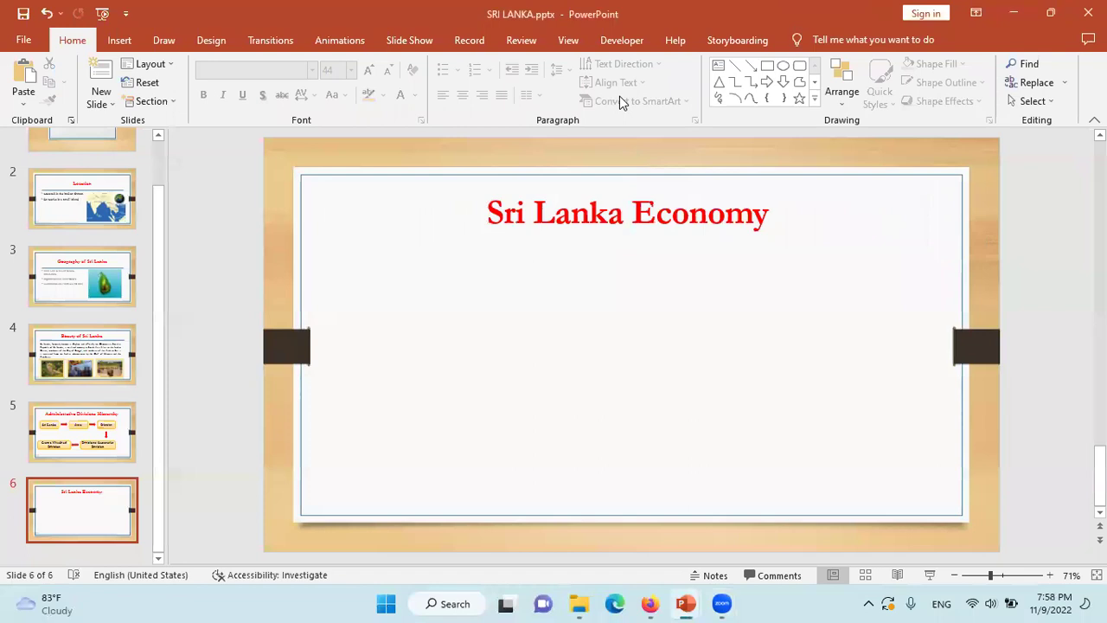
{"action": "key", "text": "alt+Tab"}
Search Google Images for 'central bank' and enlarge the Central Bank of Sri Lanka emblem
{"action": "left_click", "coordinate": [326, 72]}
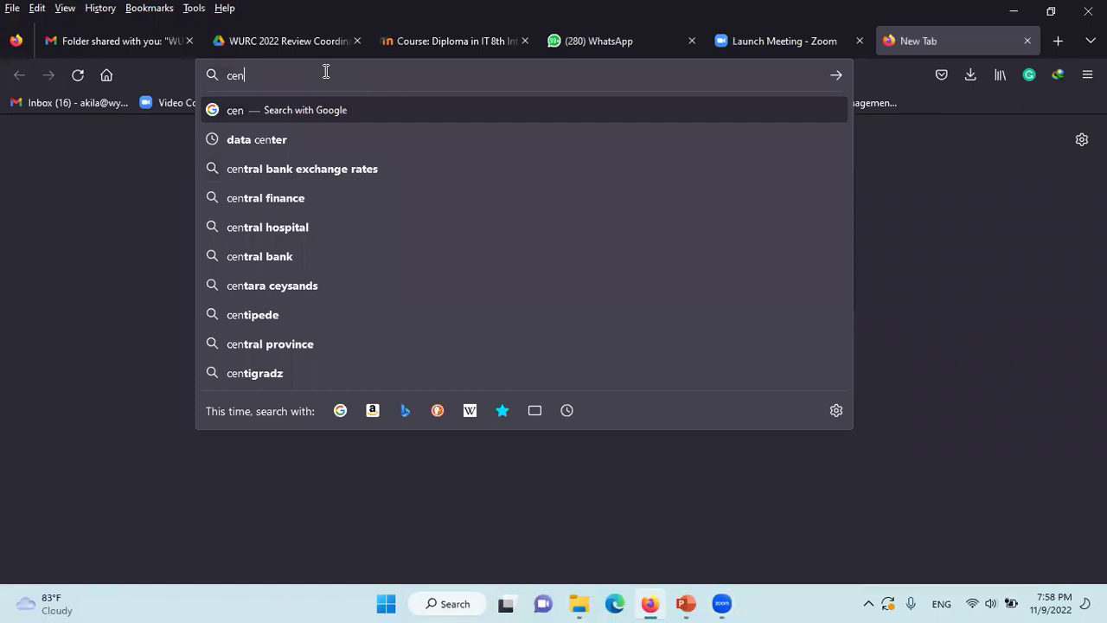
{"action": "type", "text": "tral ban"}
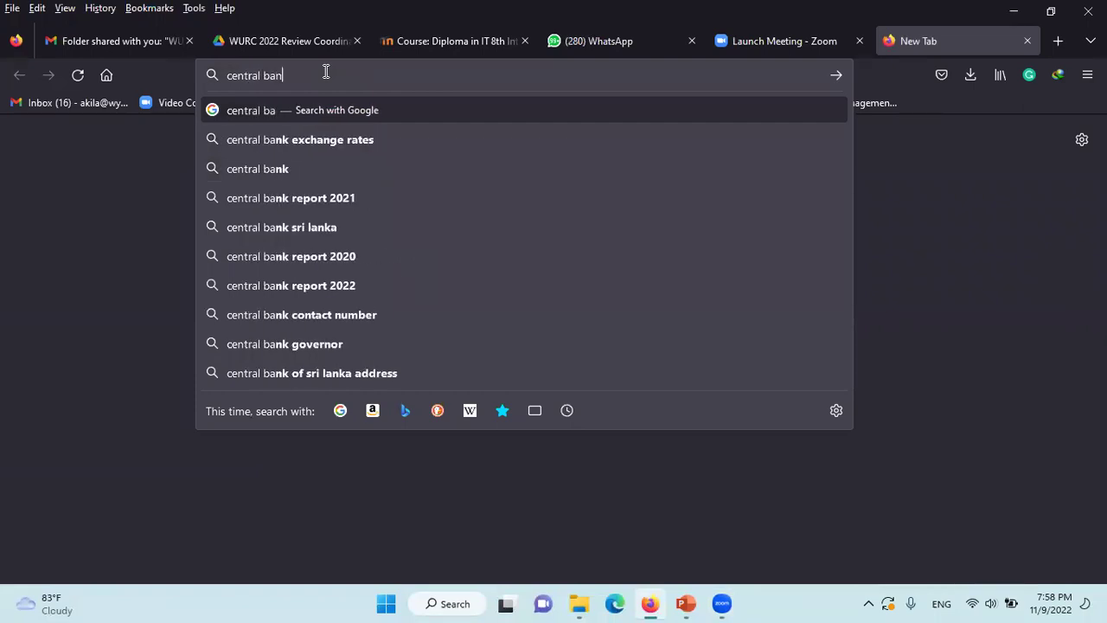
{"action": "left_click", "coordinate": [315, 165]}
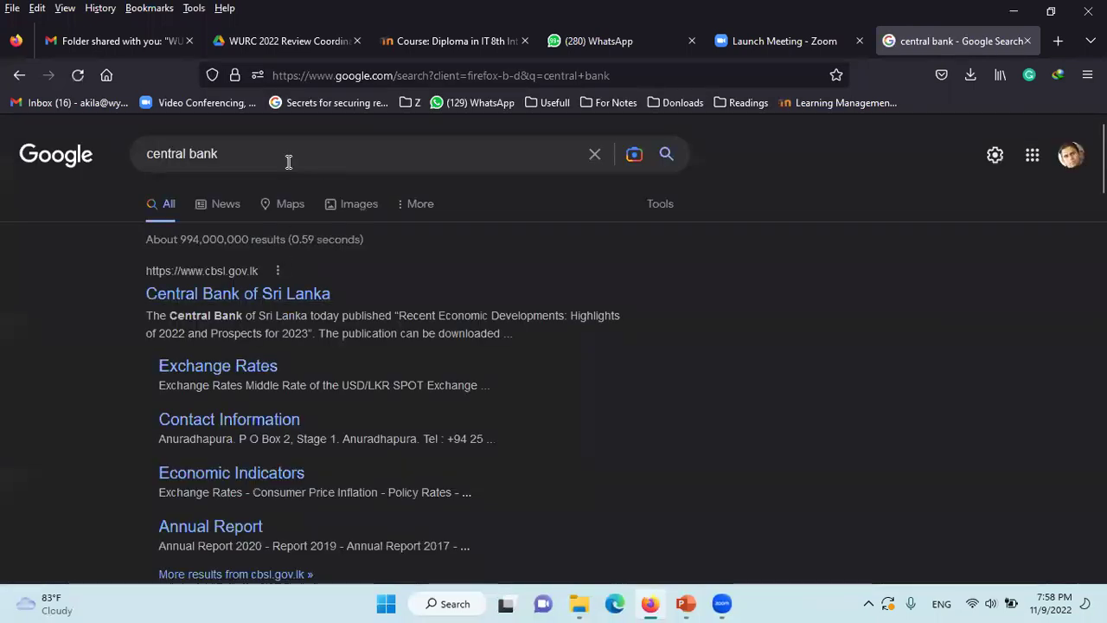
{"action": "left_click", "coordinate": [368, 211]}
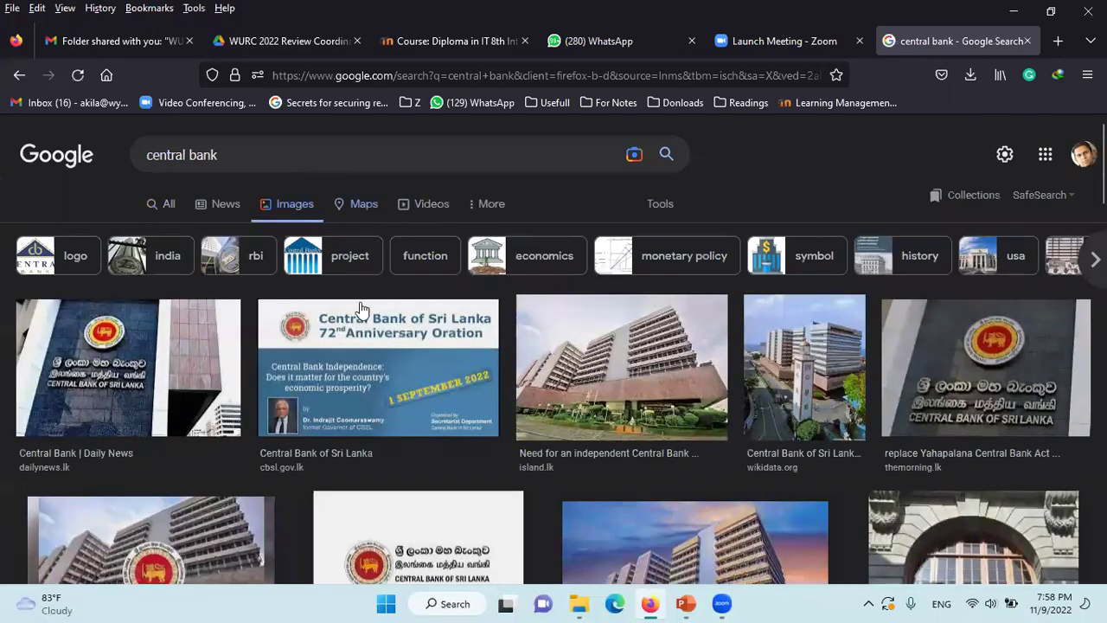
{"action": "scroll", "coordinate": [359, 307], "scroll_direction": "down", "scroll_amount": 1}
{"action": "scroll", "coordinate": [398, 311], "scroll_direction": "down", "scroll_amount": 3}
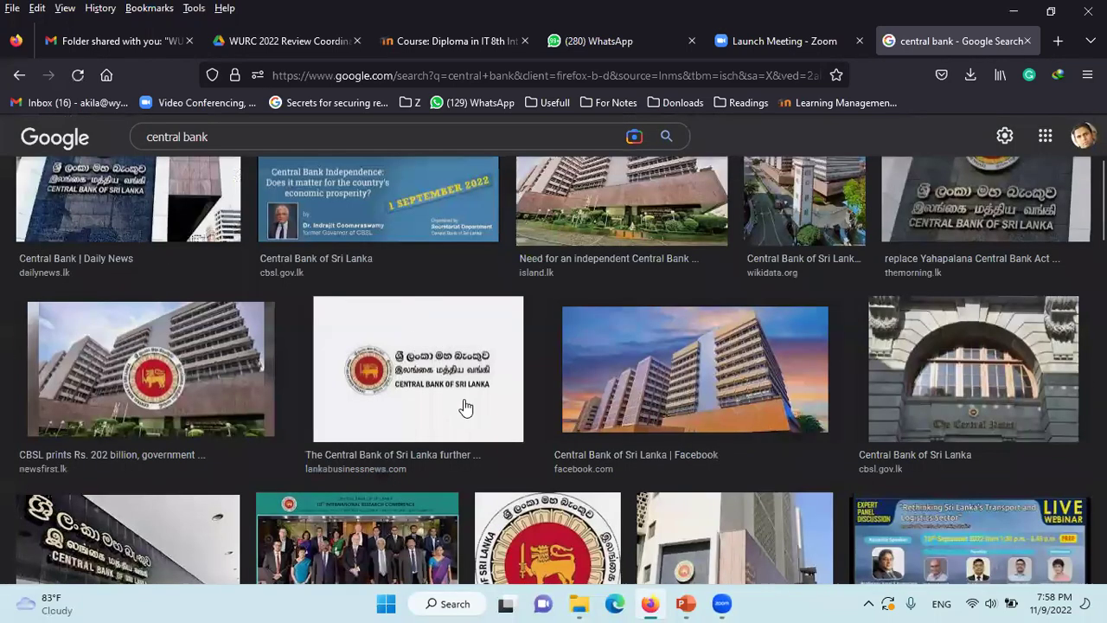
{"action": "scroll", "coordinate": [465, 406], "scroll_direction": "down", "scroll_amount": 3}
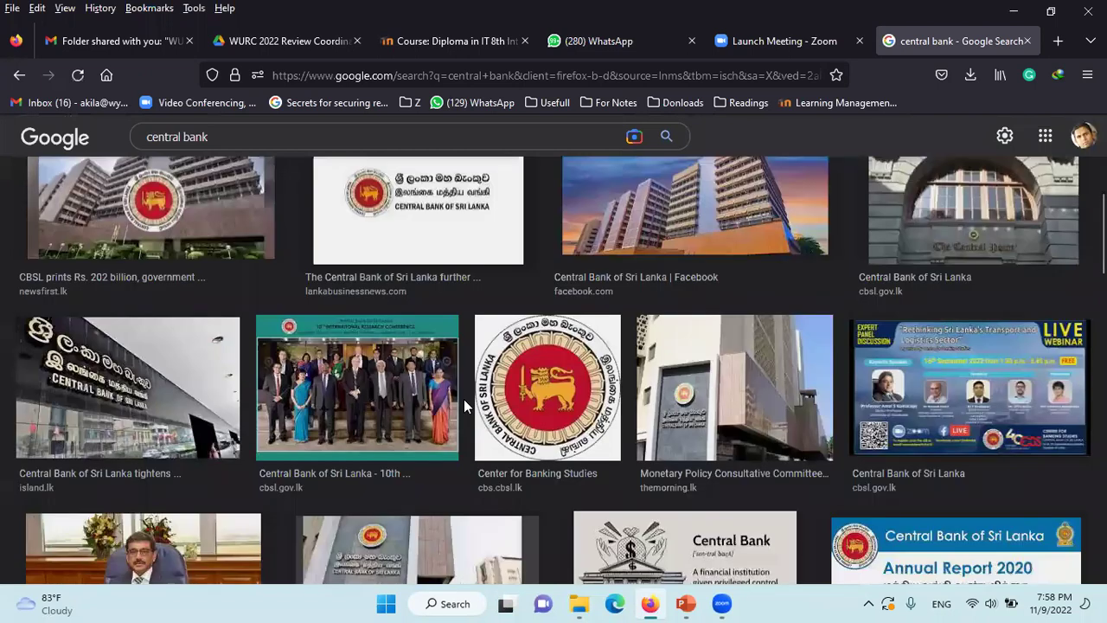
{"action": "left_click", "coordinate": [605, 356]}
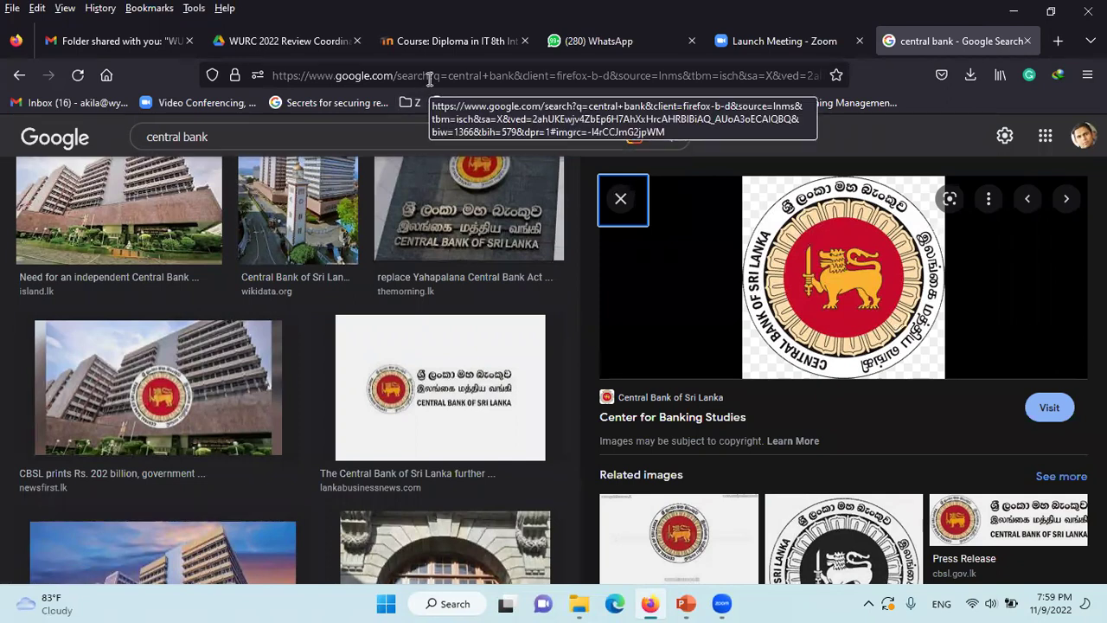
Search 'central bank report 2021' and scroll the web results to the Annual Report 2021 PDF
{"action": "left_click", "coordinate": [272, 138]}
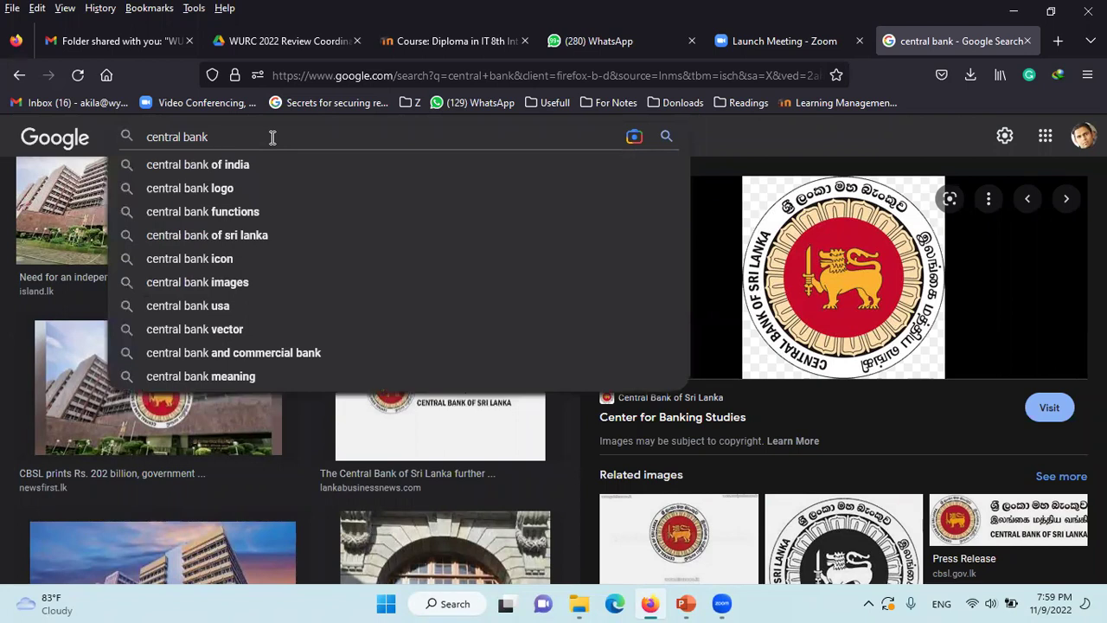
{"action": "type", "text": " re"}
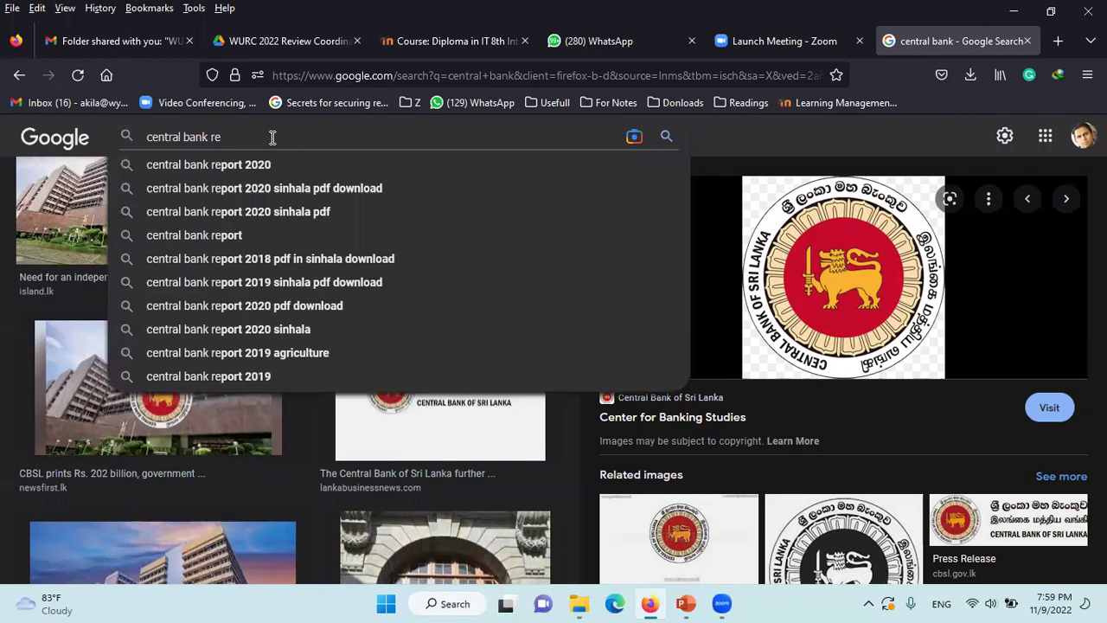
{"action": "type", "text": "port"}
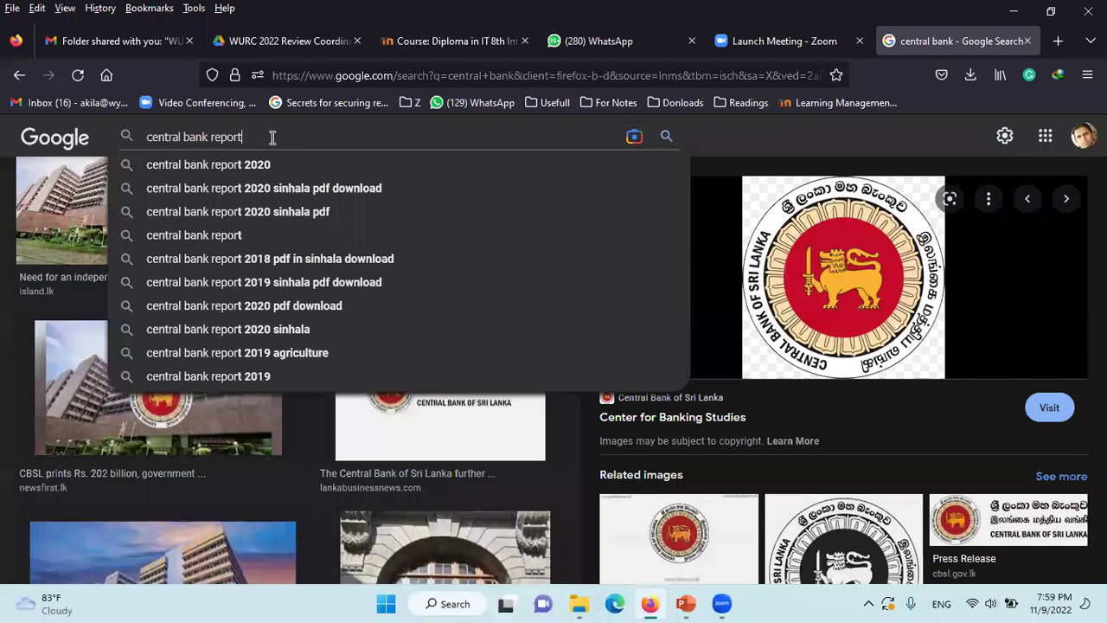
{"action": "type", "text": " 2"}
{"action": "type", "text": "022"}
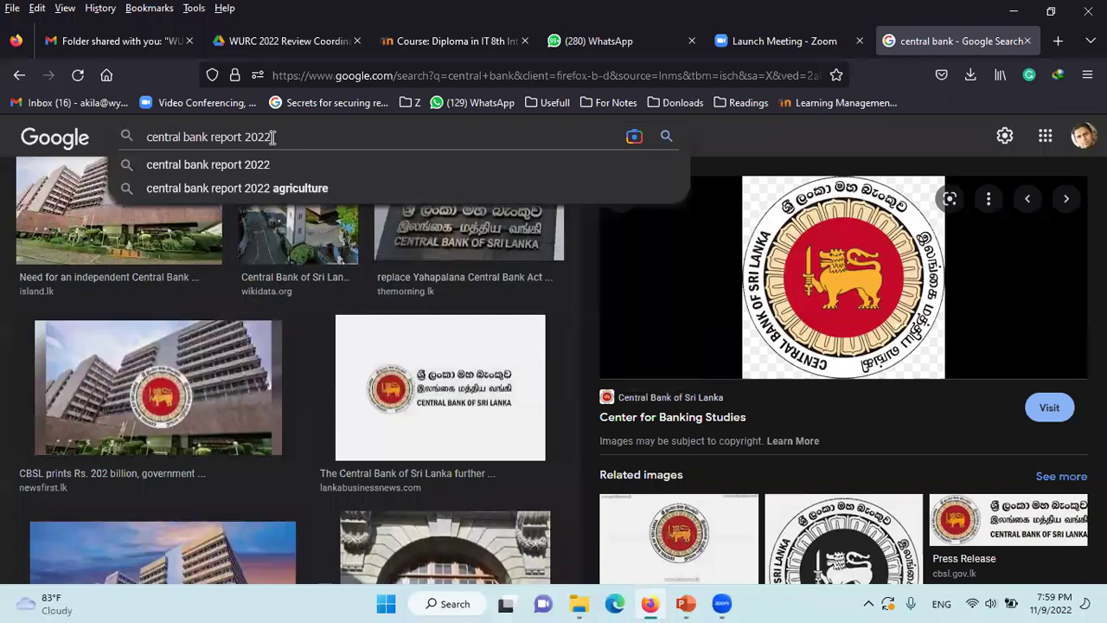
{"action": "key", "text": "BackSpace"}
{"action": "type", "text": "1"}
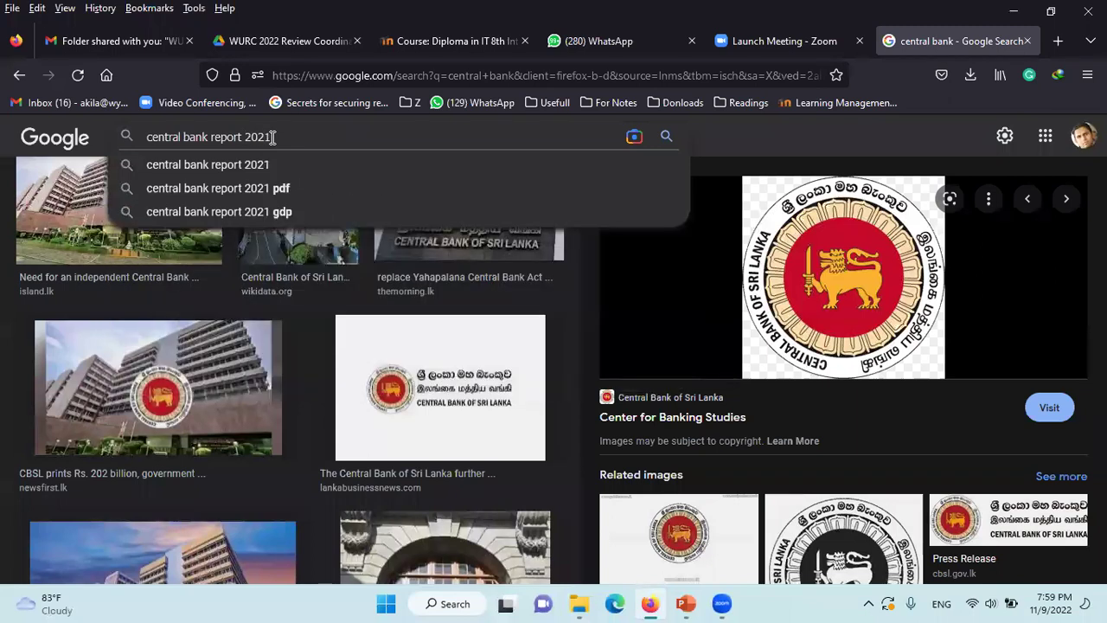
{"action": "key", "text": "Return"}
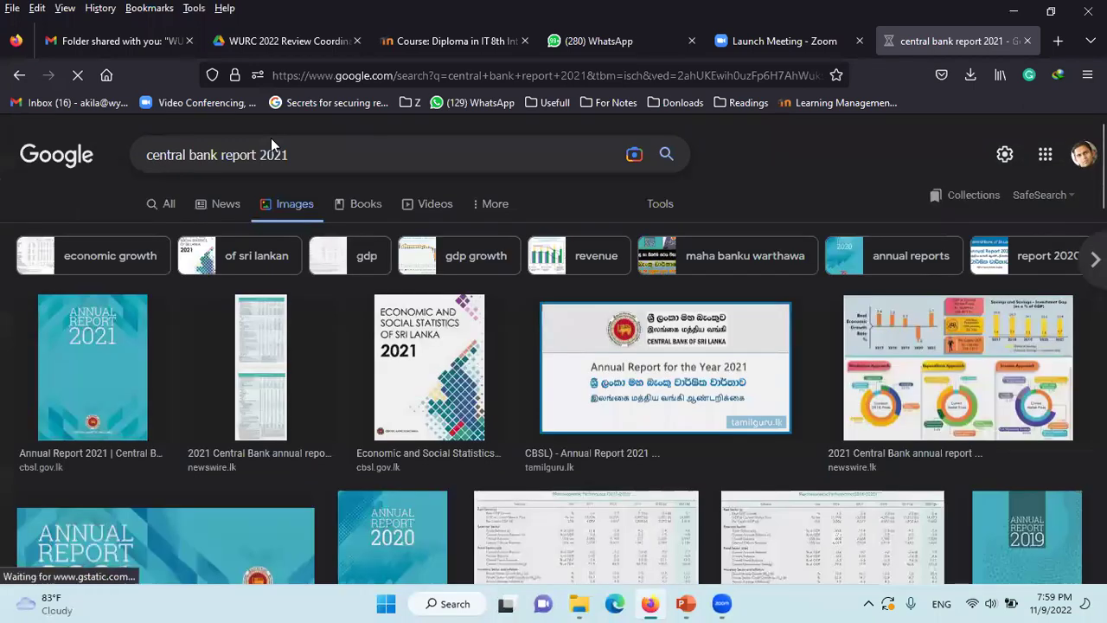
{"action": "left_click", "coordinate": [171, 204]}
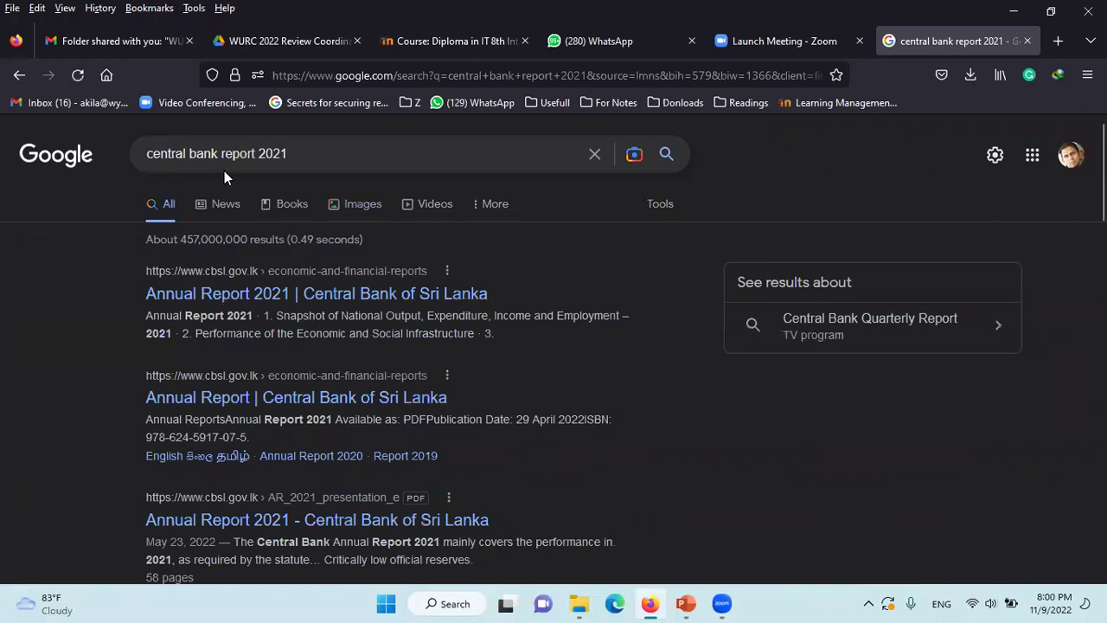
{"action": "scroll", "coordinate": [285, 353], "scroll_direction": "down", "scroll_amount": 2}
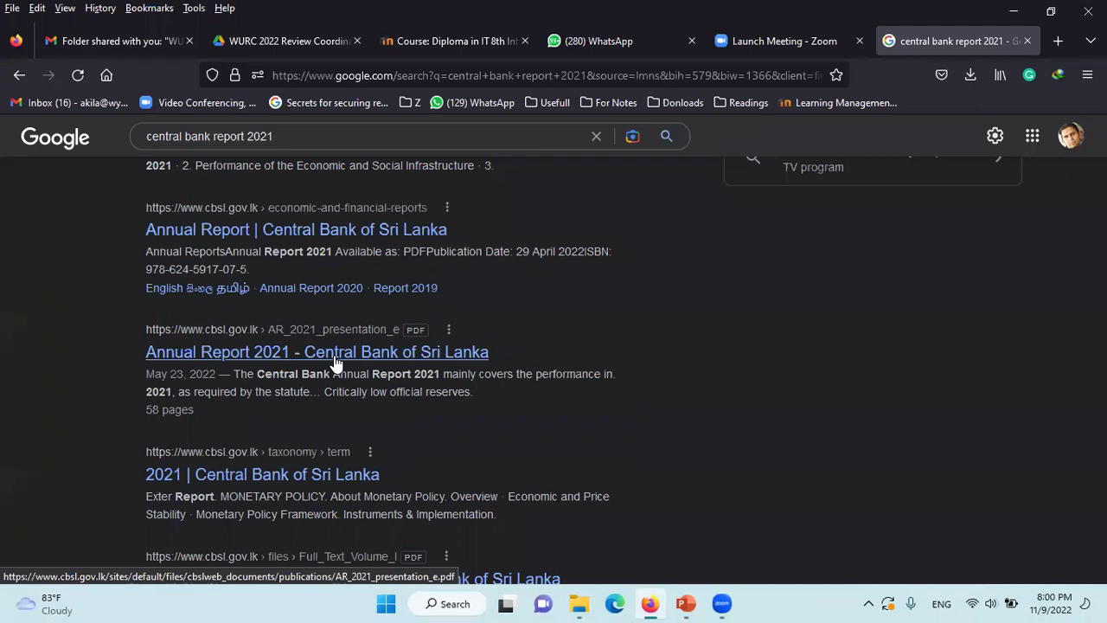
Download the Central Bank's Annual Report 2021 PDF, then minimize the browser to reveal PowerPoint
{"action": "left_click", "coordinate": [335, 361]}
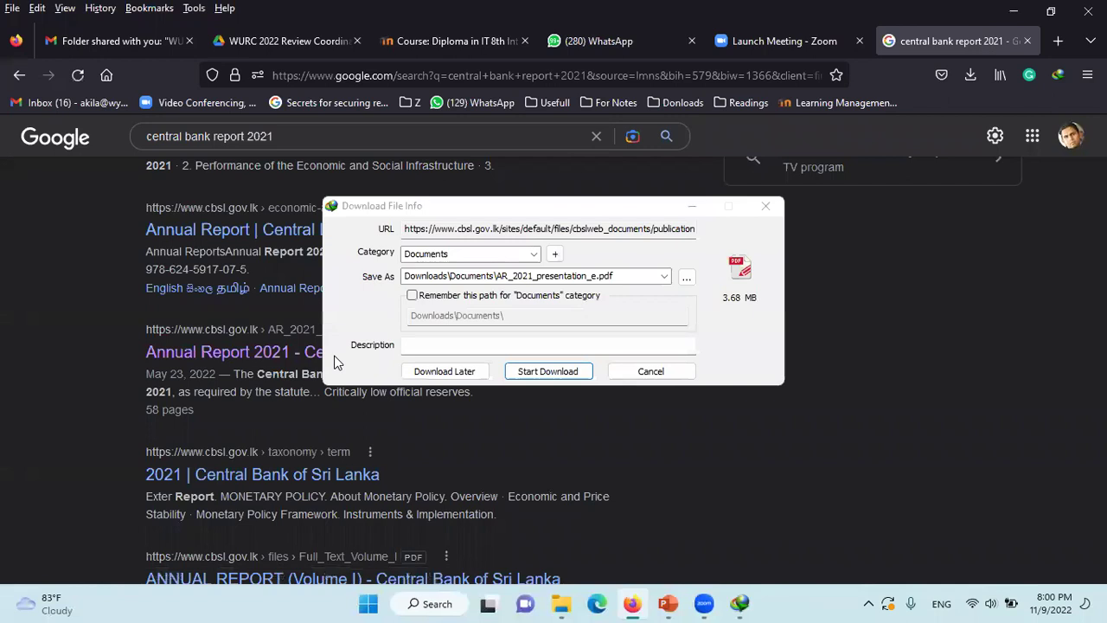
{"action": "left_click", "coordinate": [537, 372]}
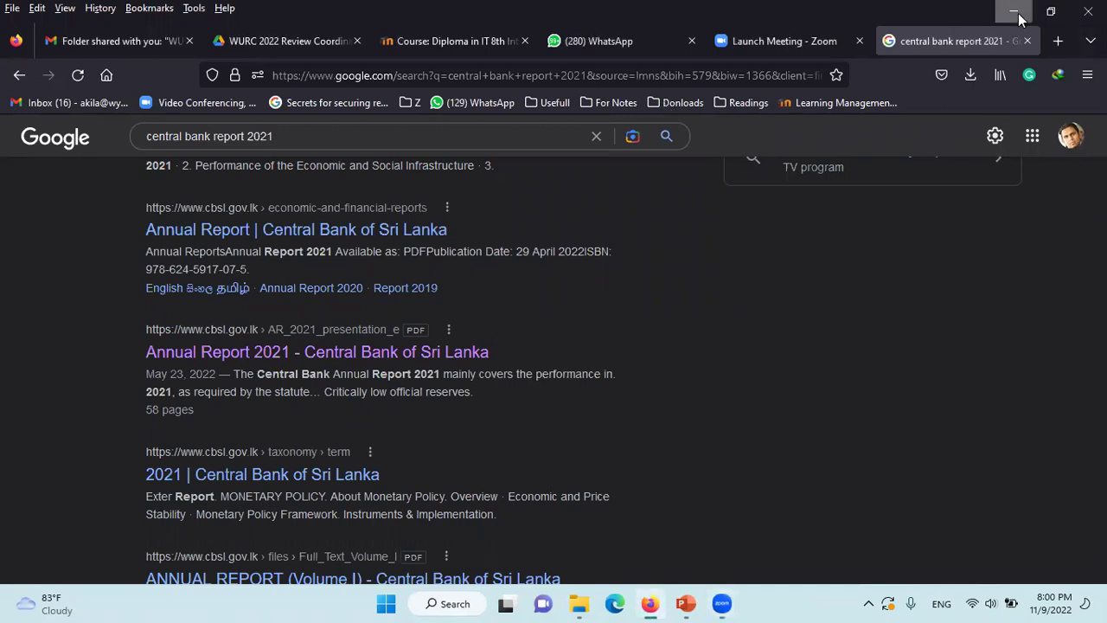
{"action": "left_click", "coordinate": [1017, 12]}
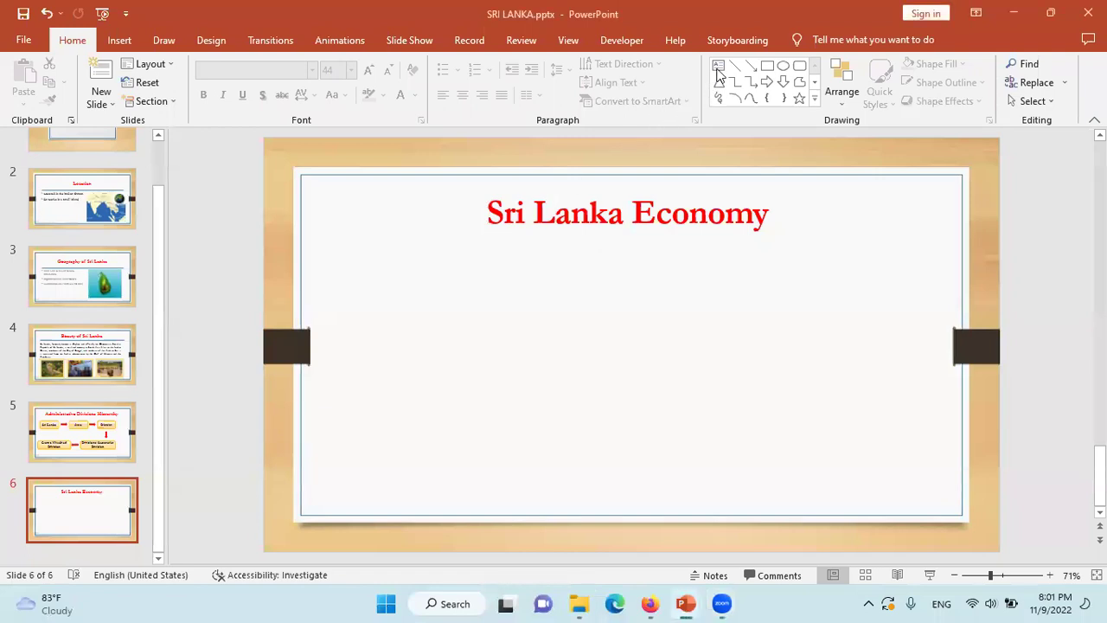
Draw a text box under the heading and type 'Central Bank of Sri Lanka'
{"action": "left_click", "coordinate": [718, 67]}
{"action": "left_click_drag", "start_coordinate": [339, 262], "coordinate": [585, 308]}
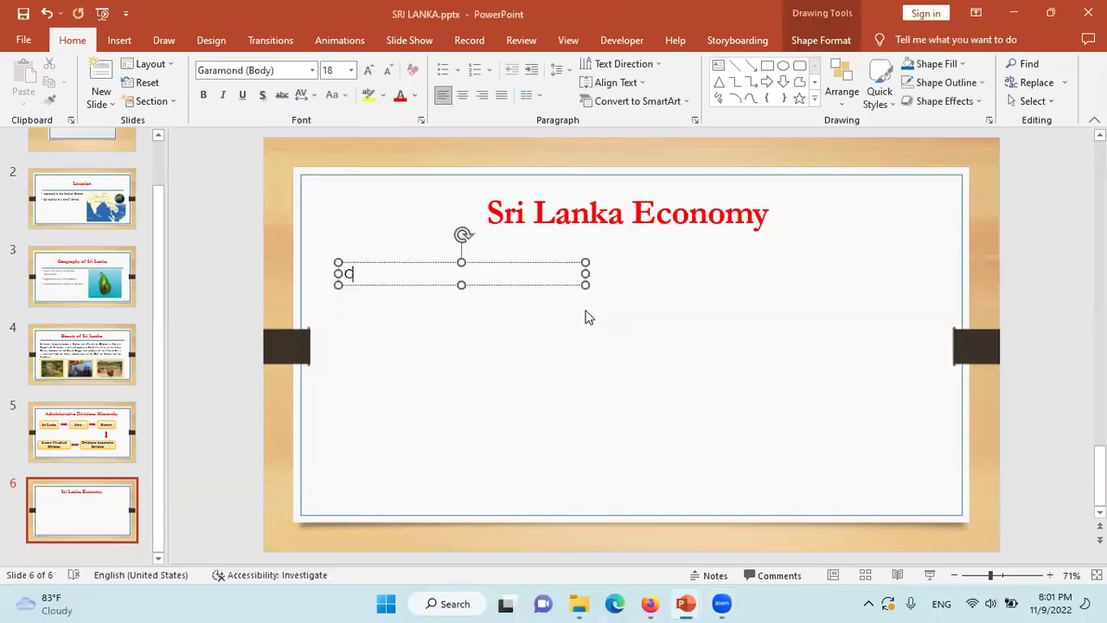
{"action": "type", "text": "Central Bank of Sri Lanka"}
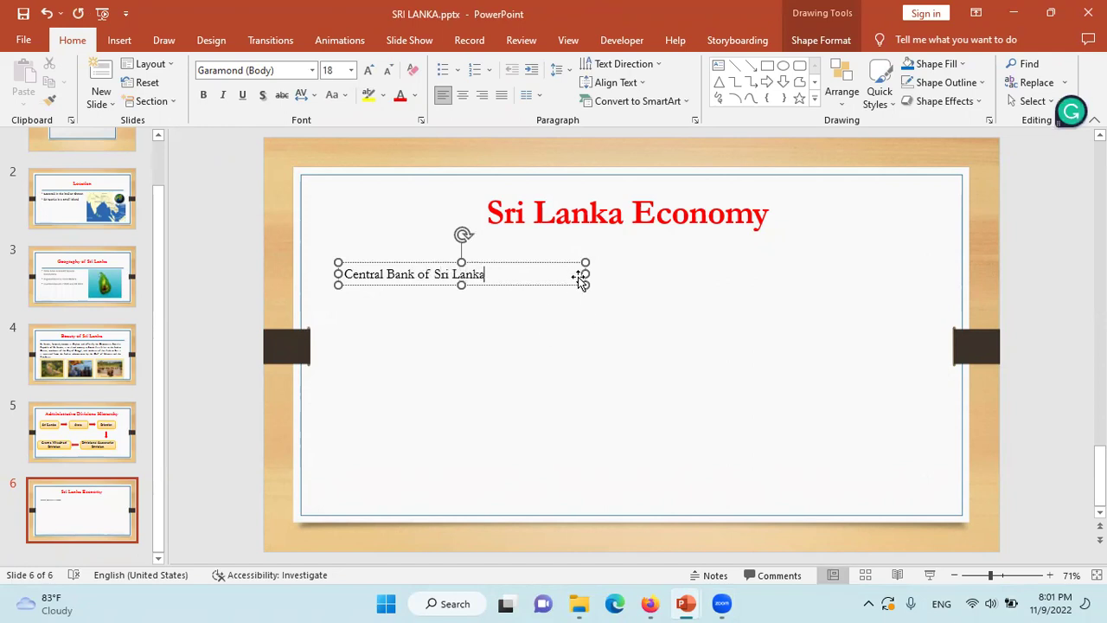
{"action": "left_click_drag", "start_coordinate": [585, 262], "coordinate": [515, 262]}
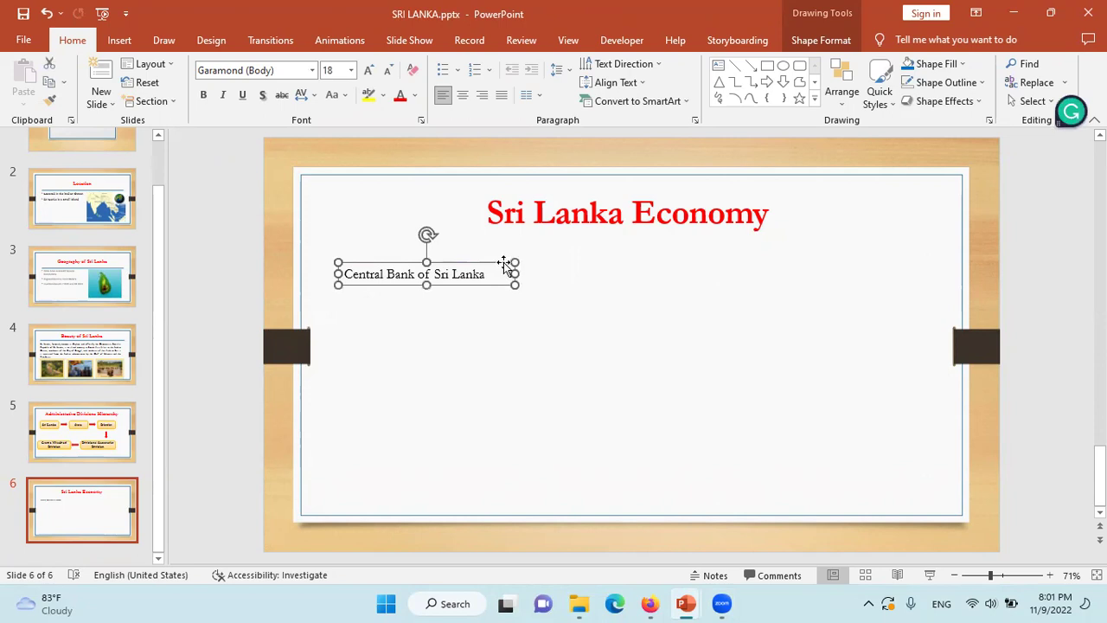
Make the bank name bold at 32 pt and widen its box to fit
{"action": "key", "text": "ctrl+b"}
{"action": "key", "text": "ctrl+shift+period"}
{"action": "key", "text": "ctrl+shift+period"}
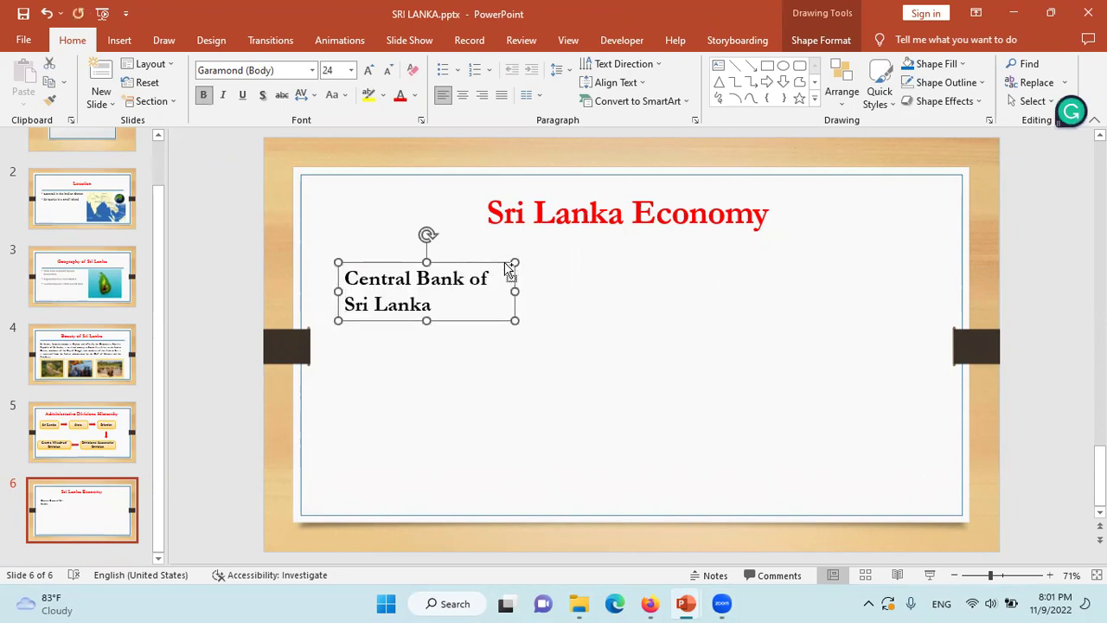
{"action": "key", "text": "ctrl+shift+period"}
{"action": "key", "text": "ctrl+shift+period"}
{"action": "left_click_drag", "start_coordinate": [514, 294], "coordinate": [638, 287]}
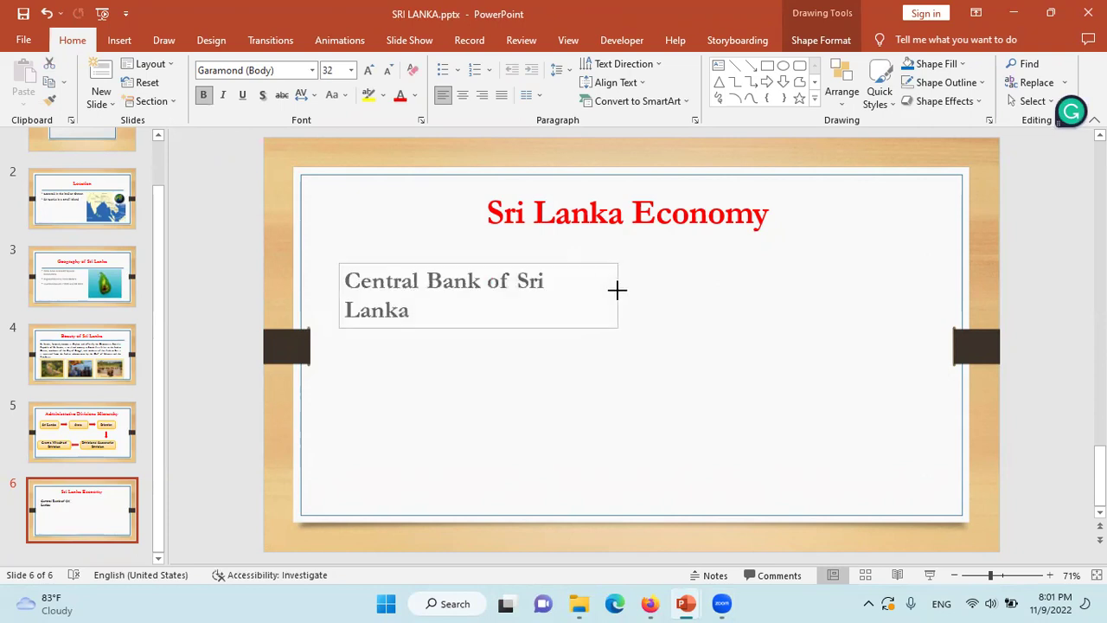
{"action": "left_click", "coordinate": [613, 335]}
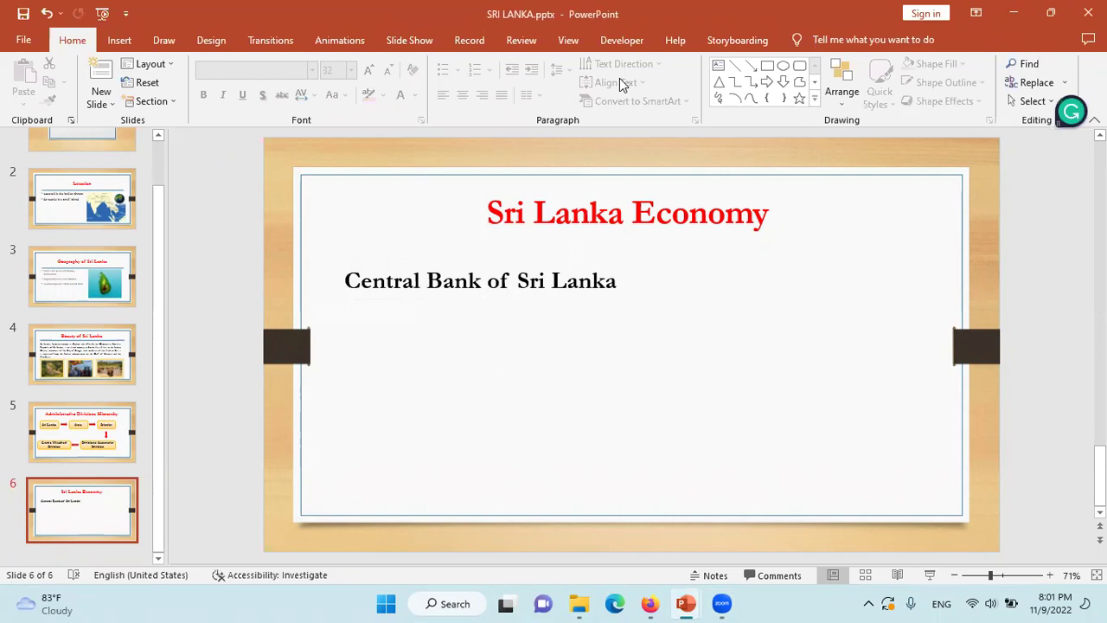
Browse the DIT folder for a picture with all file types shown, then cancel without inserting
{"action": "left_click", "coordinate": [119, 40]}
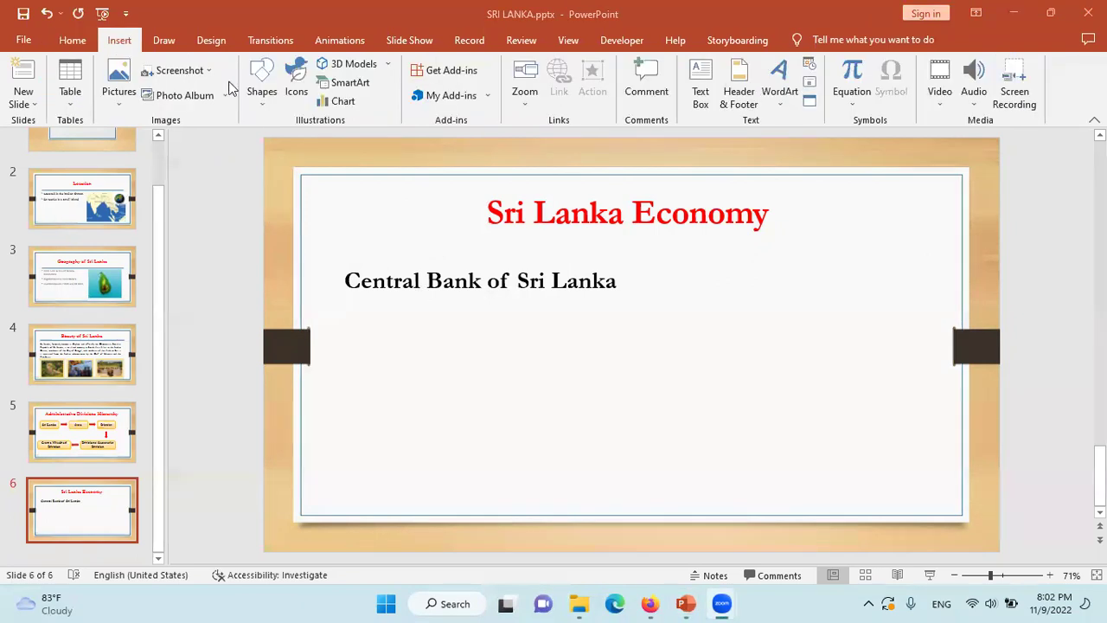
{"action": "left_click", "coordinate": [118, 80]}
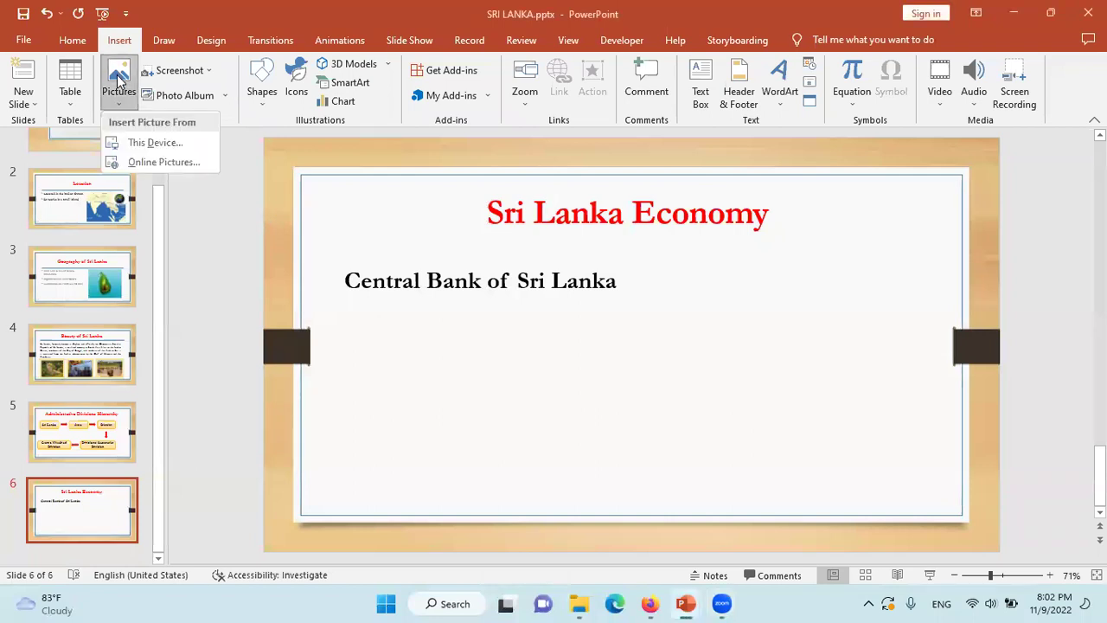
{"action": "left_click", "coordinate": [152, 143]}
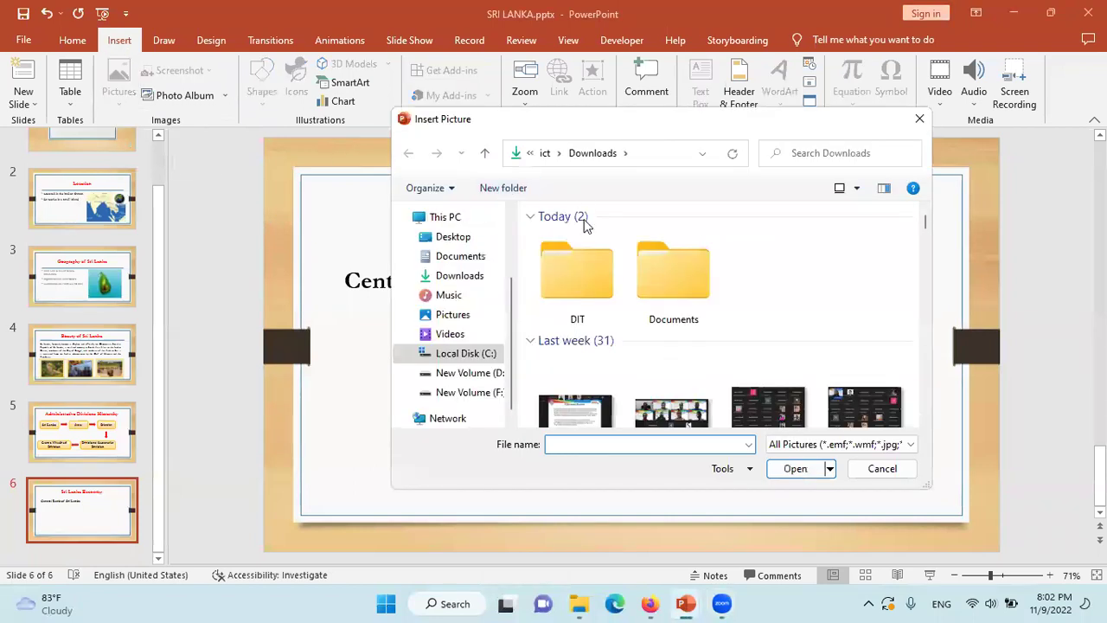
{"action": "double_click", "coordinate": [553, 269]}
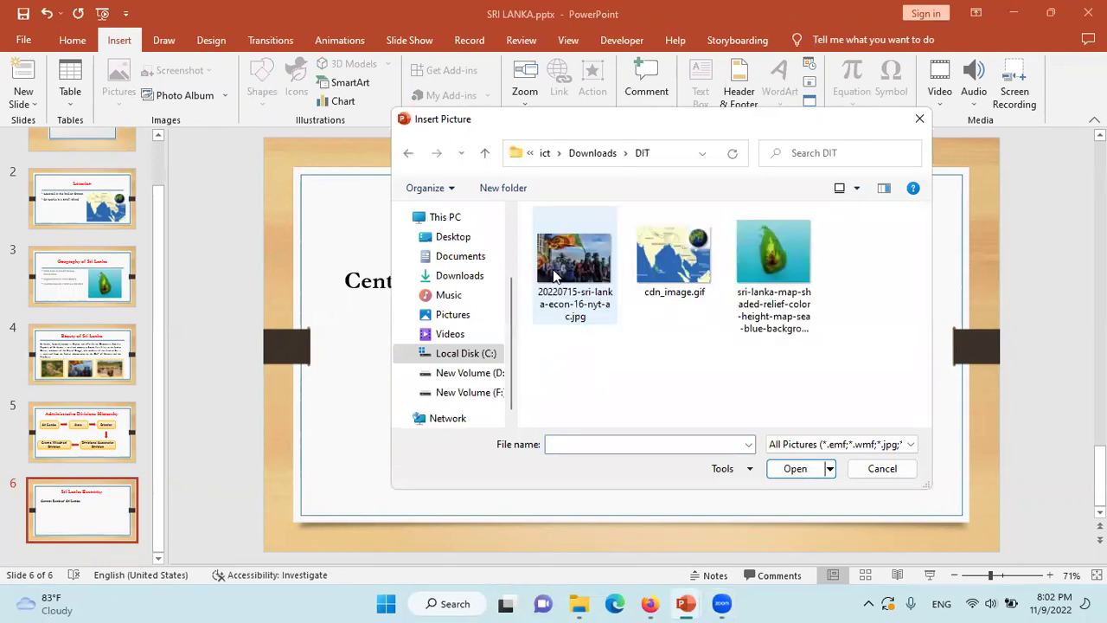
{"action": "left_click", "coordinate": [796, 444]}
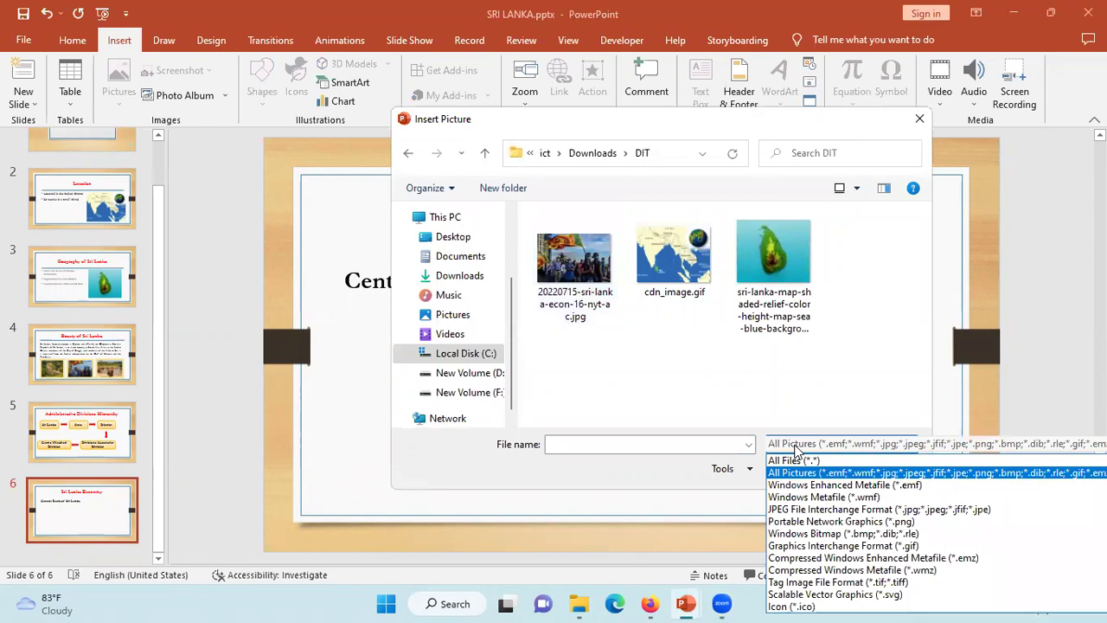
{"action": "left_click", "coordinate": [794, 460]}
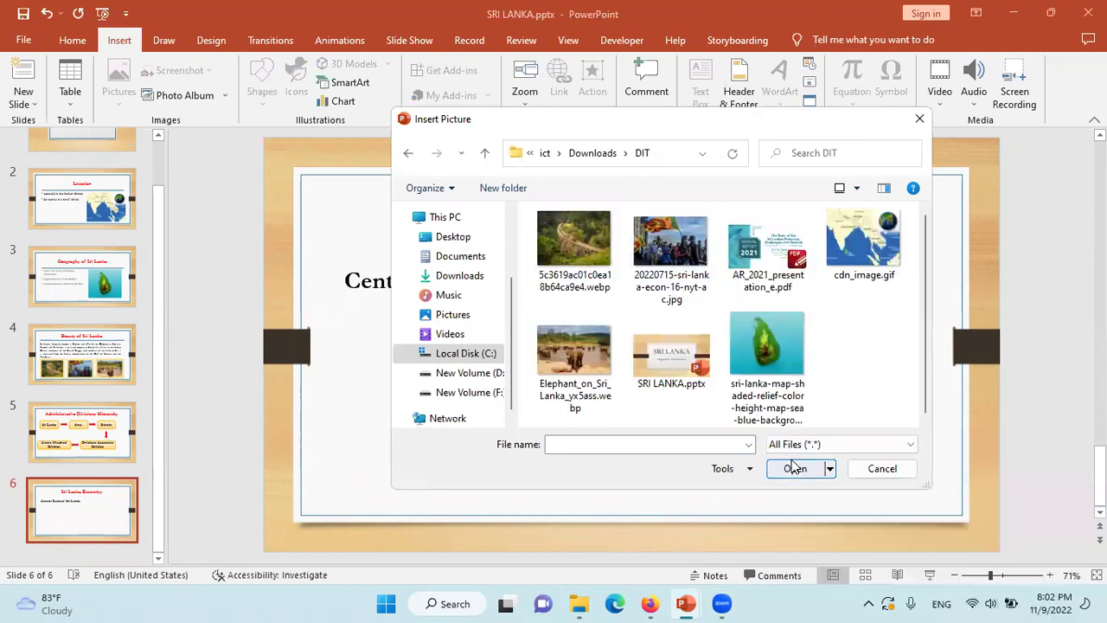
{"action": "left_click", "coordinate": [921, 119]}
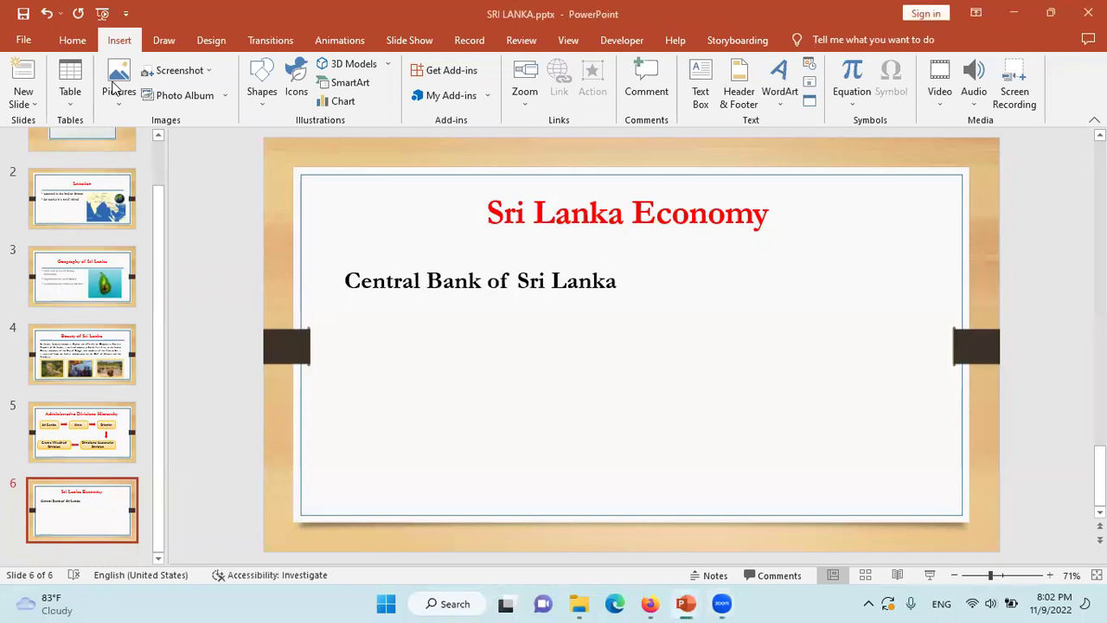
Insert Center_for_banking_studies.png and size it to about 2.7 inches below the bank name
{"action": "left_click", "coordinate": [115, 87]}
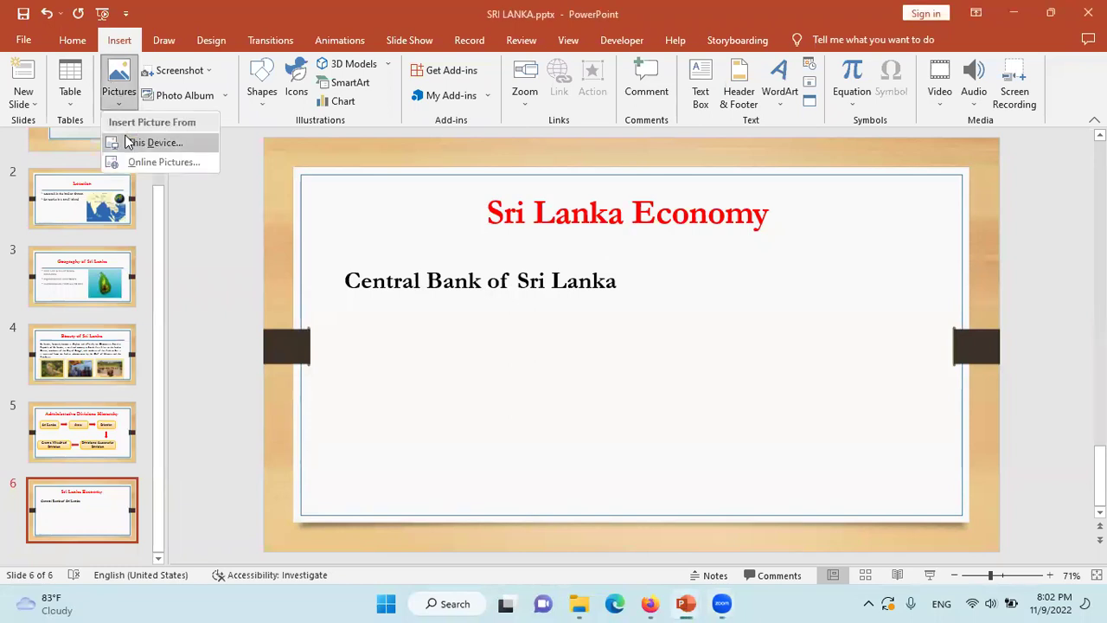
{"action": "left_click", "coordinate": [127, 142]}
{"action": "double_click", "coordinate": [735, 261]}
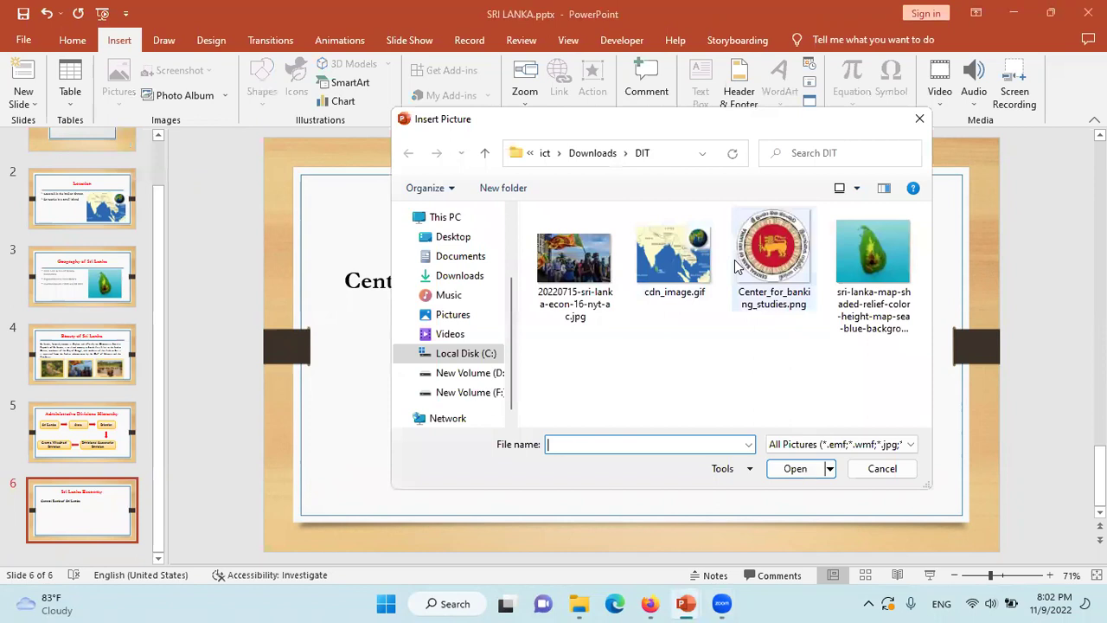
{"action": "left_click_drag", "start_coordinate": [728, 249], "coordinate": [651, 324]}
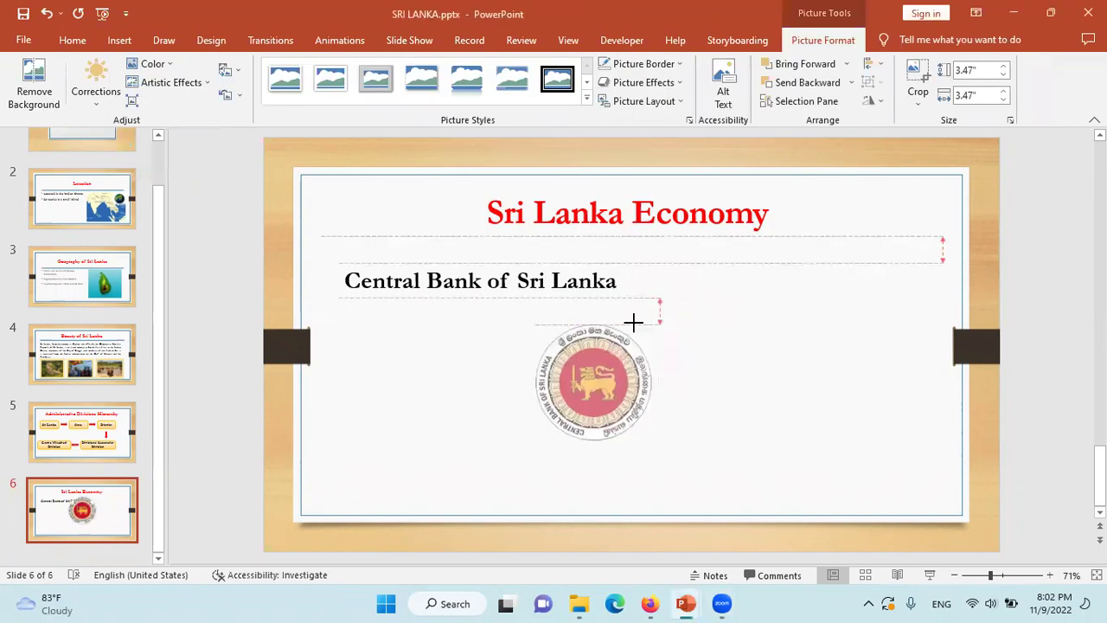
{"action": "left_click_drag", "start_coordinate": [619, 368], "coordinate": [496, 373]}
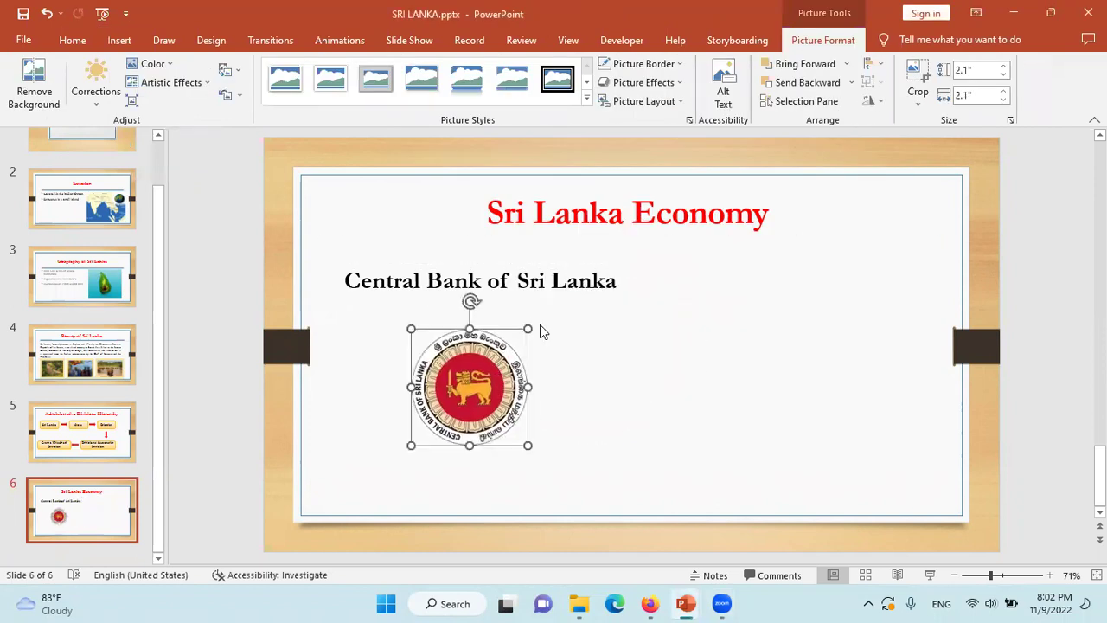
{"action": "left_click_drag", "start_coordinate": [529, 330], "coordinate": [561, 296]}
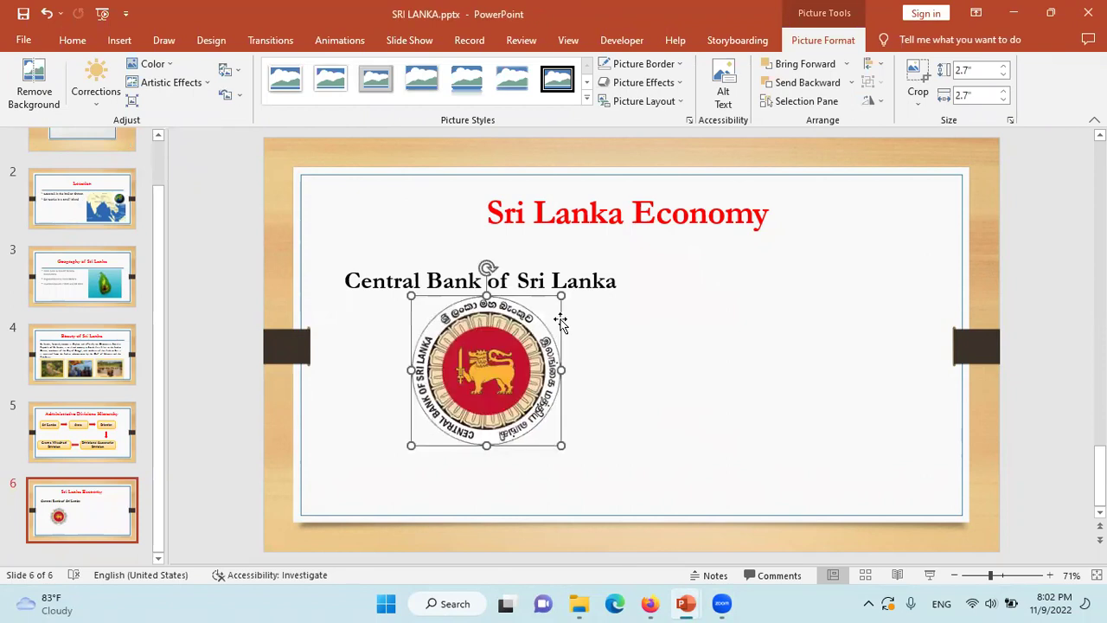
{"action": "left_click_drag", "start_coordinate": [527, 356], "coordinate": [511, 377]}
{"action": "left_click", "coordinate": [730, 378]}
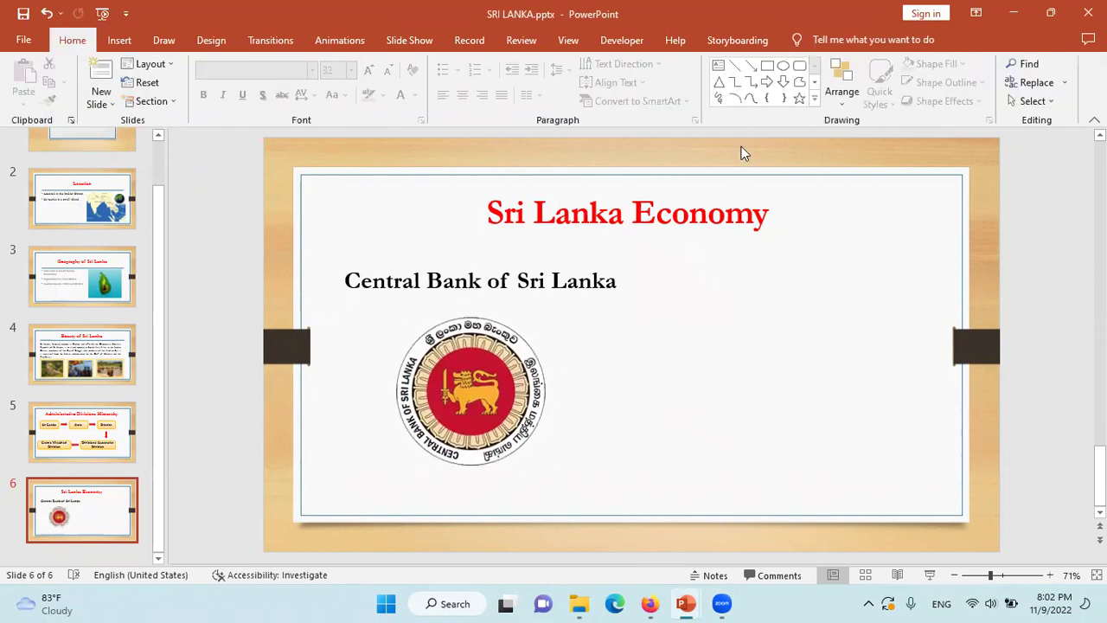
Draw a blue frame shape right of the emblem, then delete it
{"action": "left_click", "coordinate": [814, 102]}
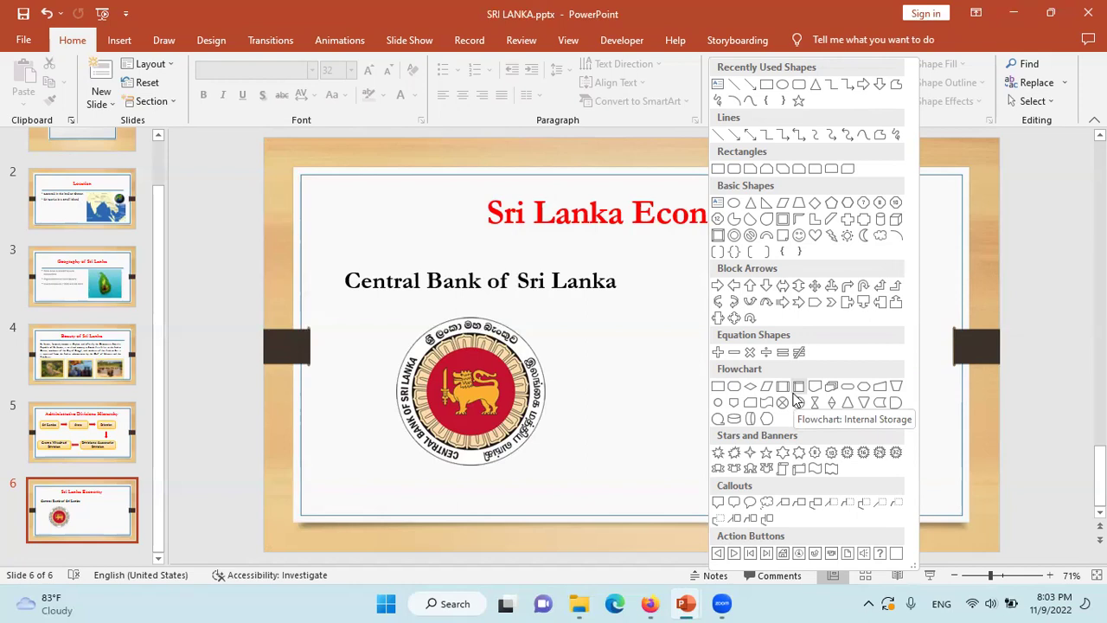
{"action": "left_click", "coordinate": [785, 222]}
{"action": "left_click_drag", "start_coordinate": [735, 280], "coordinate": [853, 429]}
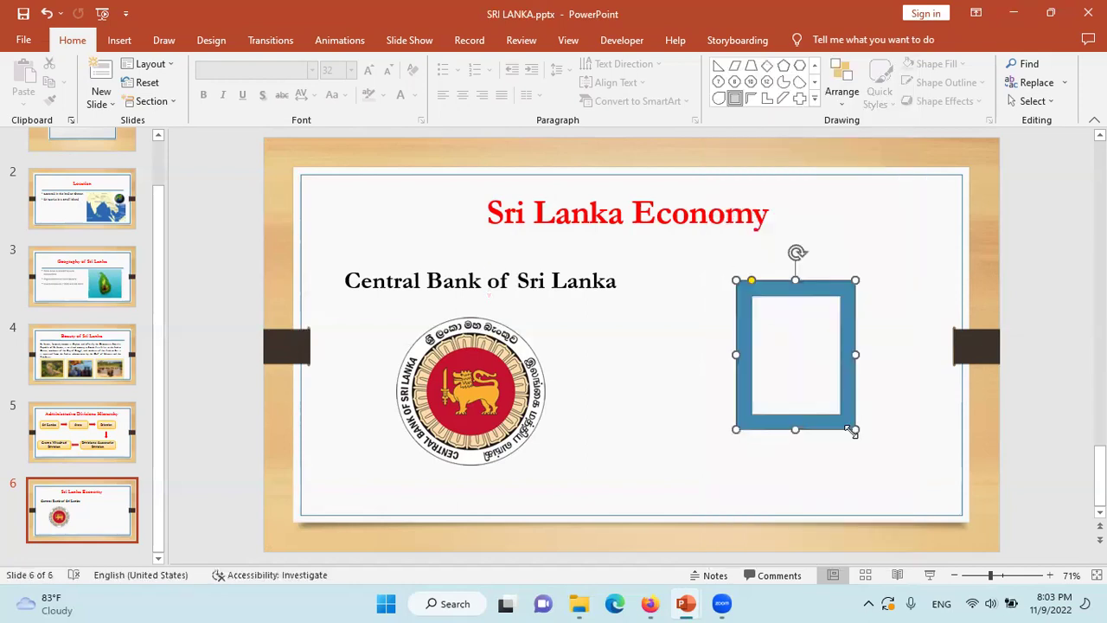
{"action": "left_click", "coordinate": [798, 363]}
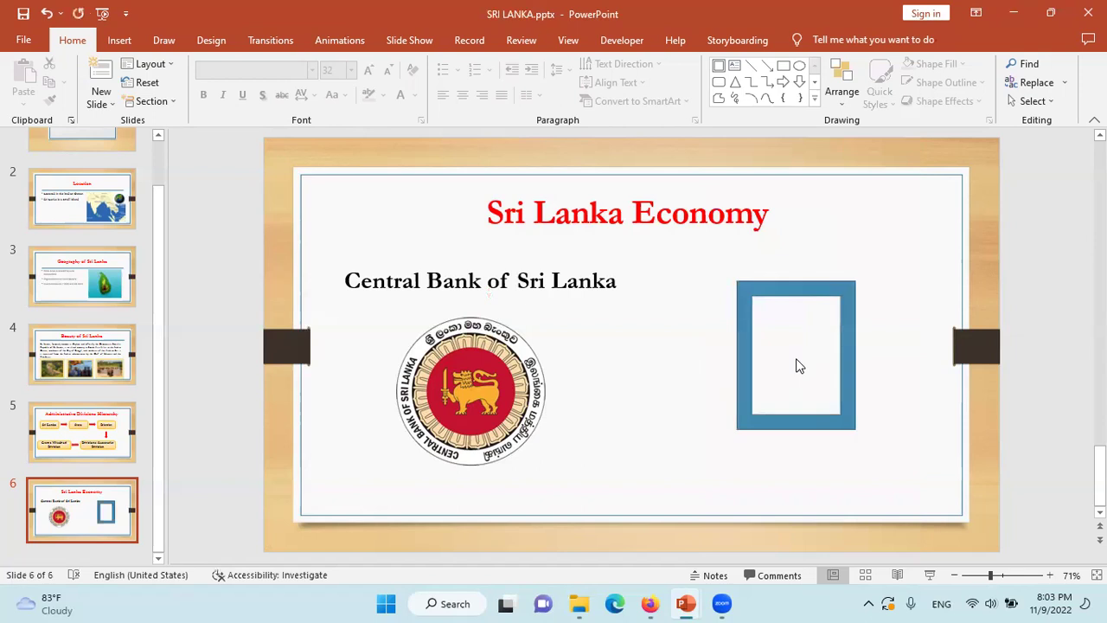
{"action": "left_click", "coordinate": [845, 294]}
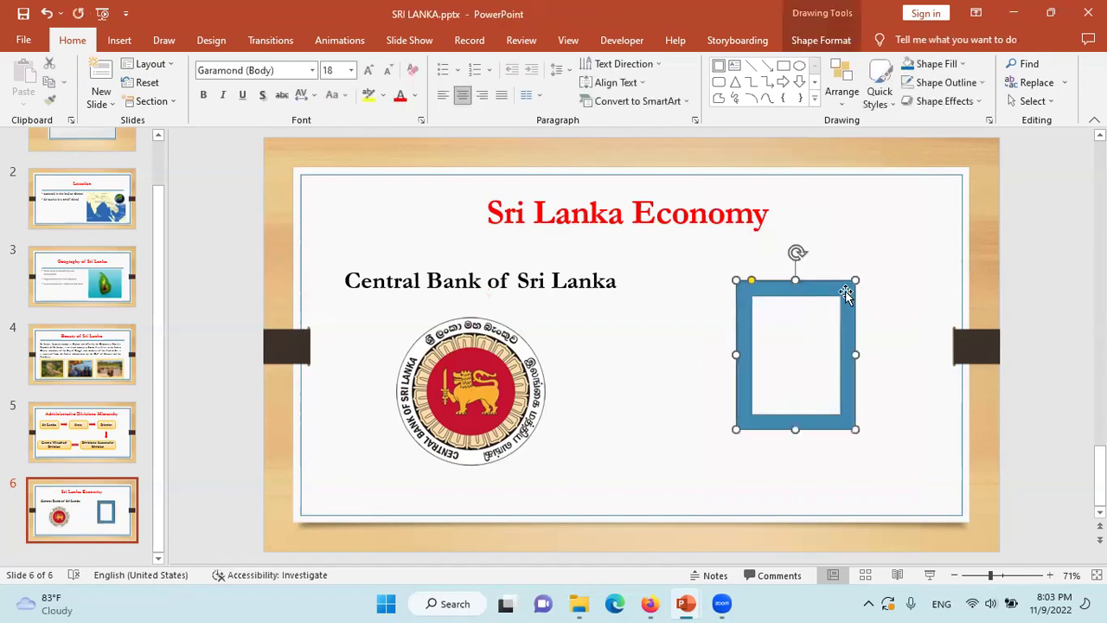
{"action": "key", "text": "Delete"}
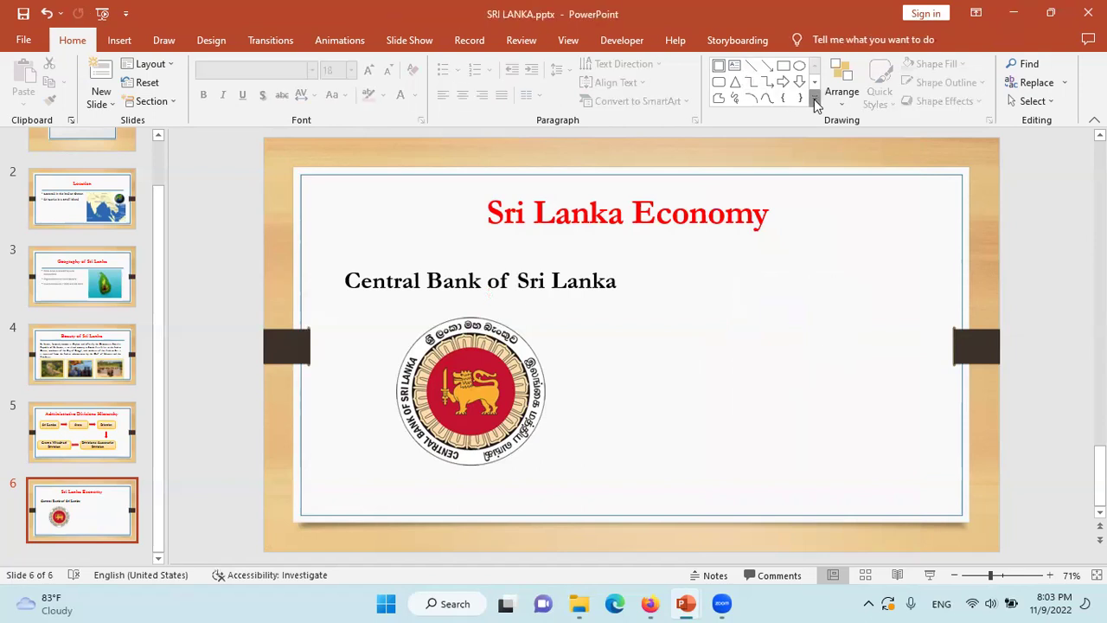
Draw a flowchart shape on the slide's right side and delete it
{"action": "left_click", "coordinate": [813, 102]}
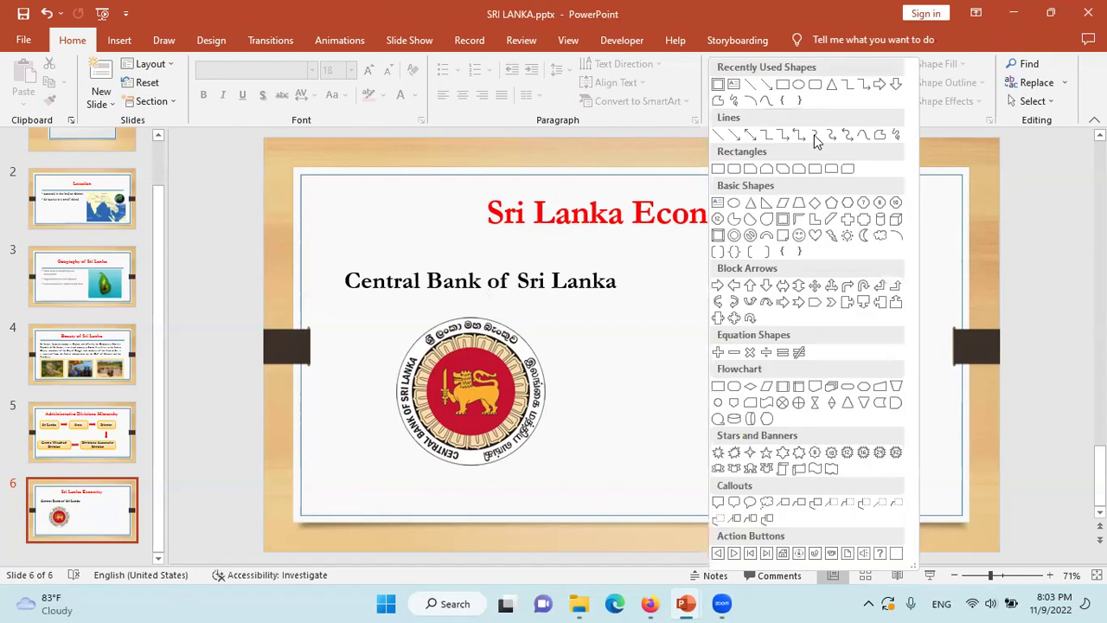
{"action": "left_click", "coordinate": [798, 388]}
{"action": "left_click_drag", "start_coordinate": [767, 263], "coordinate": [880, 409]}
{"action": "key", "text": "Delete"}
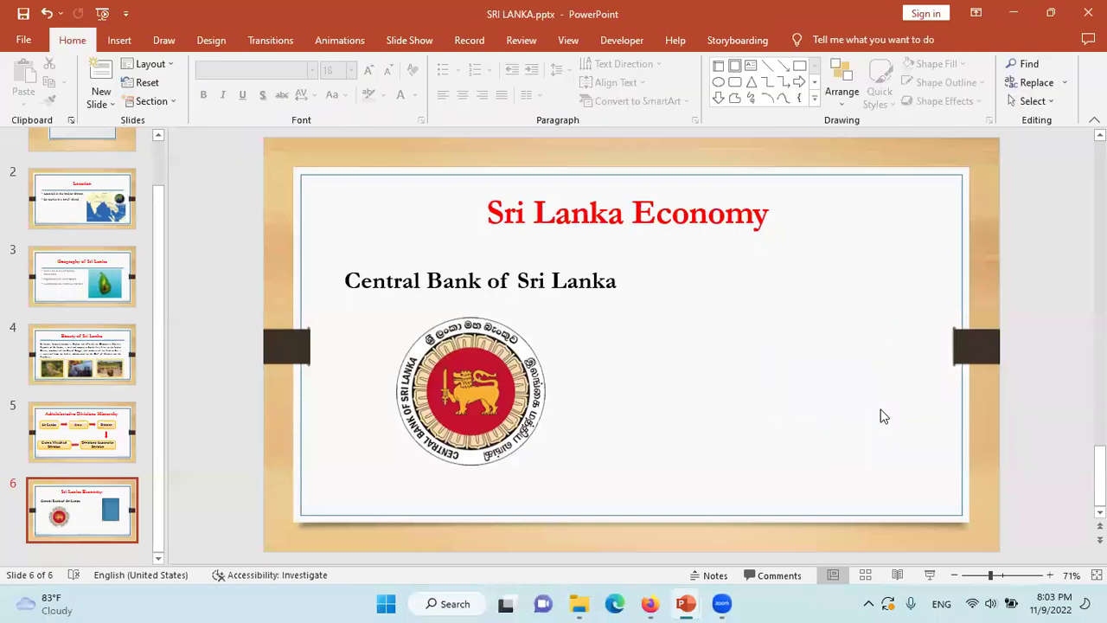
{"action": "left_click", "coordinate": [814, 98]}
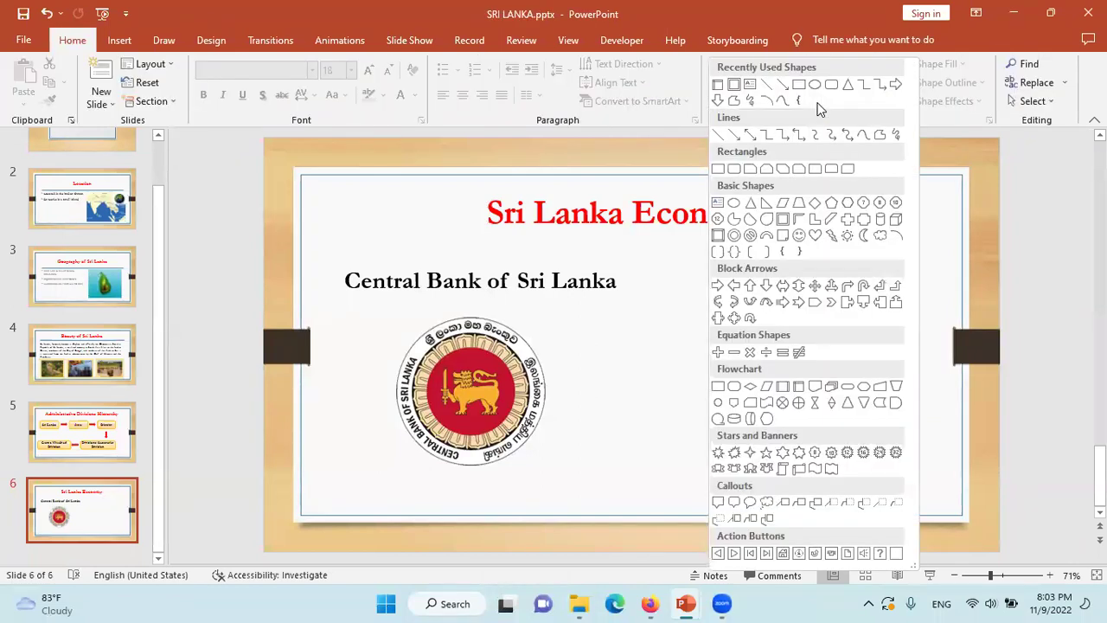
Draw a right block arrow to the right of the logo and nudge it down-left
{"action": "left_click", "coordinate": [783, 301]}
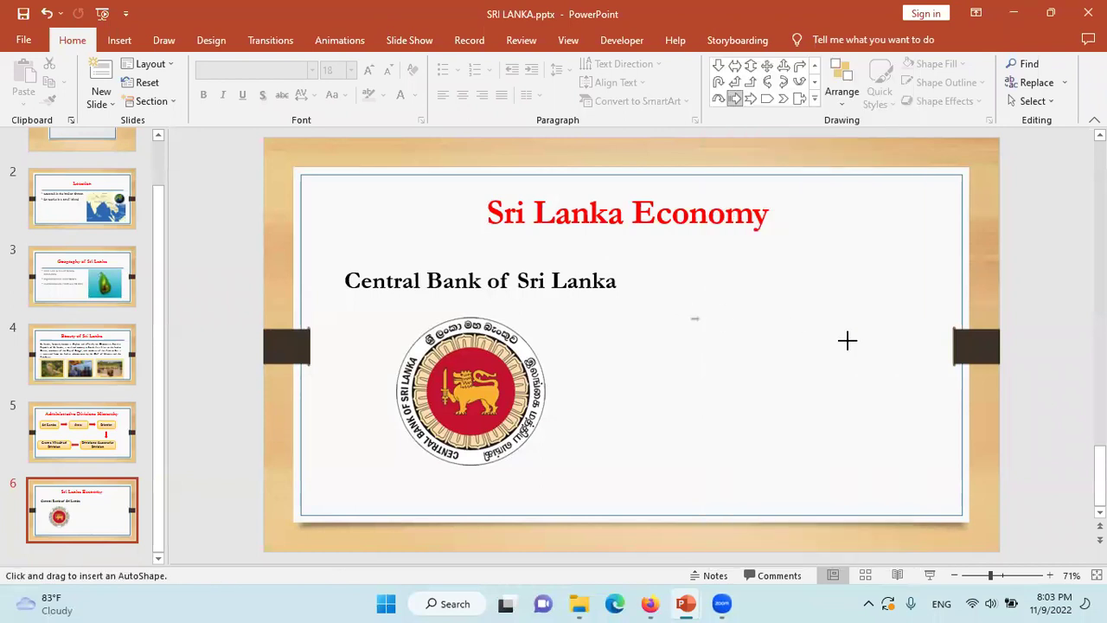
{"action": "left_click_drag", "start_coordinate": [690, 316], "coordinate": [856, 403]}
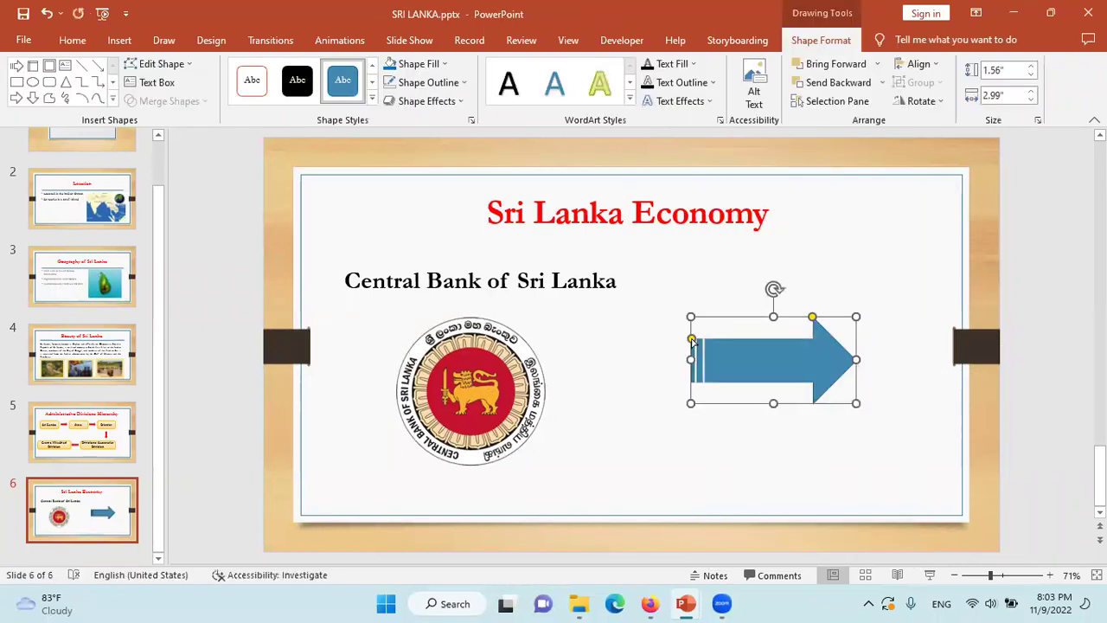
{"action": "left_click", "coordinate": [722, 339]}
{"action": "left_click", "coordinate": [722, 342]}
{"action": "left_click_drag", "start_coordinate": [803, 375], "coordinate": [795, 399]}
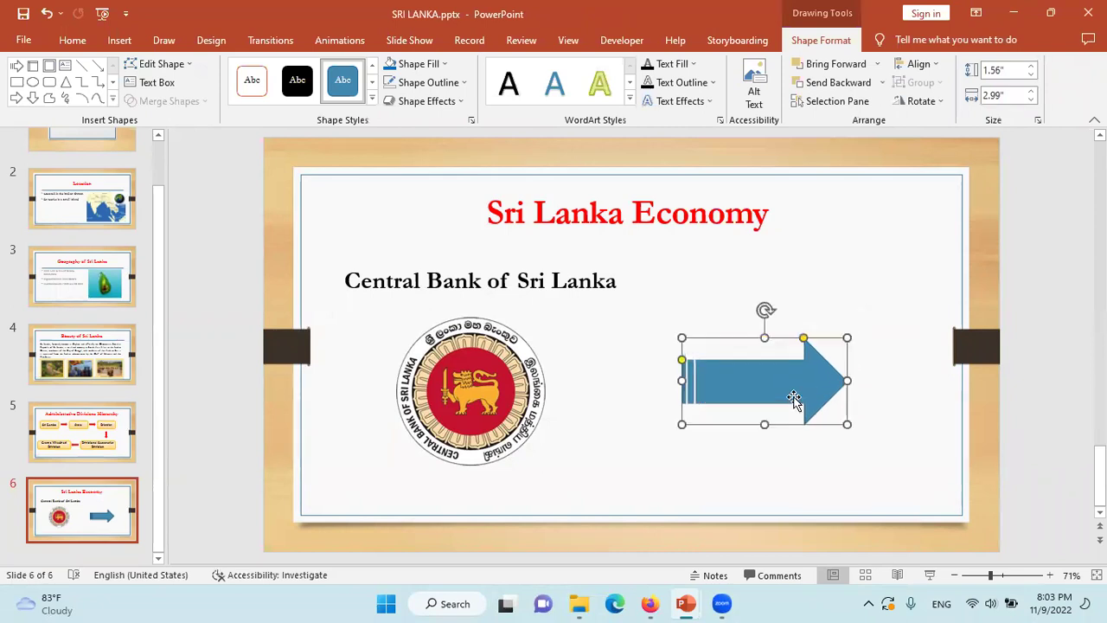
Label the arrow 'Annual Report 2021' in bold, larger text and make the arrow taller
{"action": "type", "text": "Anu"}
{"action": "left_click", "coordinate": [762, 381]}
{"action": "type", "text": "h"}
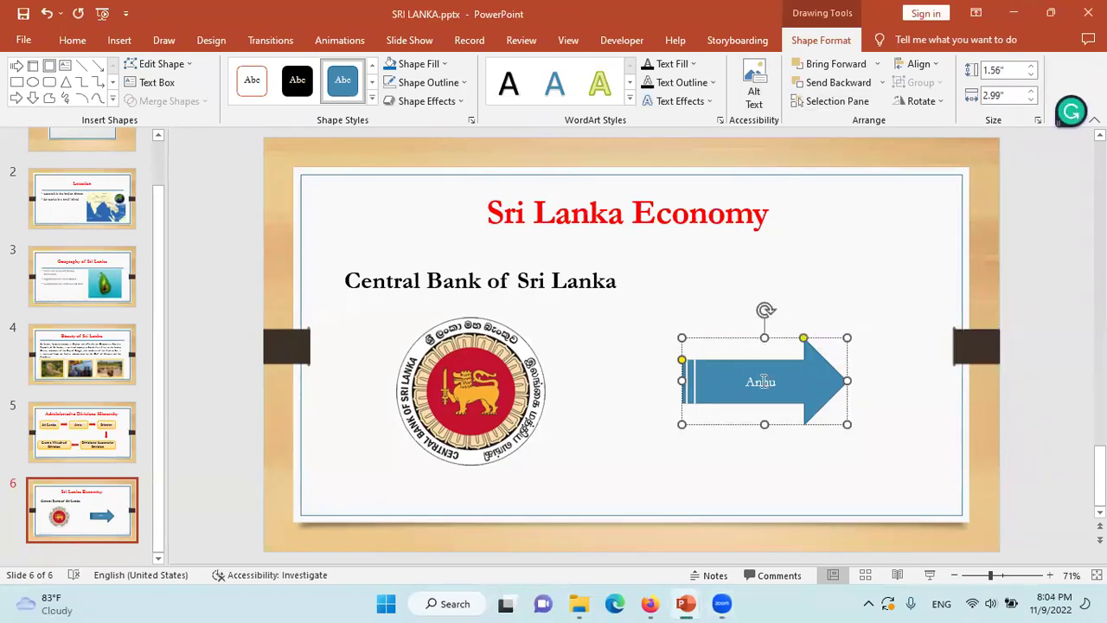
{"action": "type", "text": "al Report 2021"}
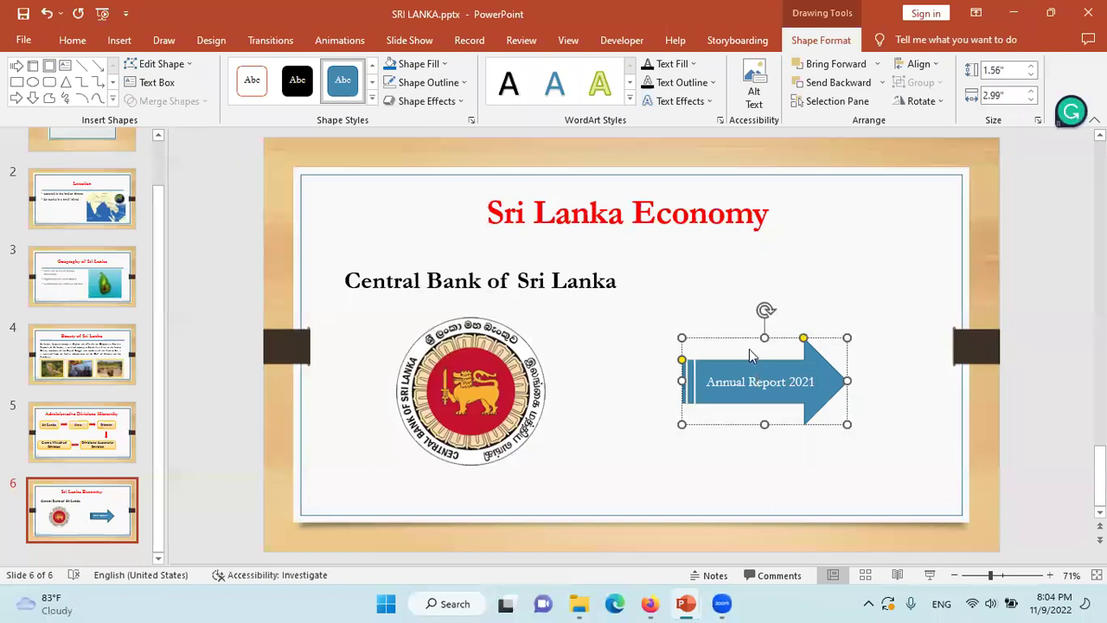
{"action": "left_click", "coordinate": [750, 340]}
{"action": "key", "text": "ctrl+b"}
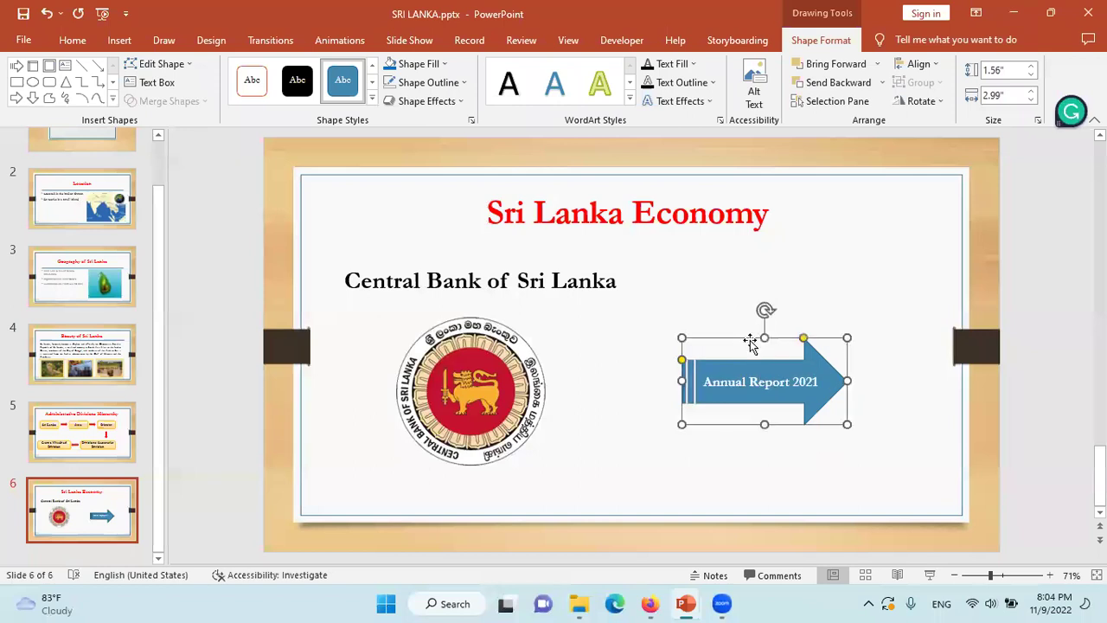
{"action": "key", "text": "ctrl+shift+period"}
{"action": "key", "text": "ctrl+shift+period"}
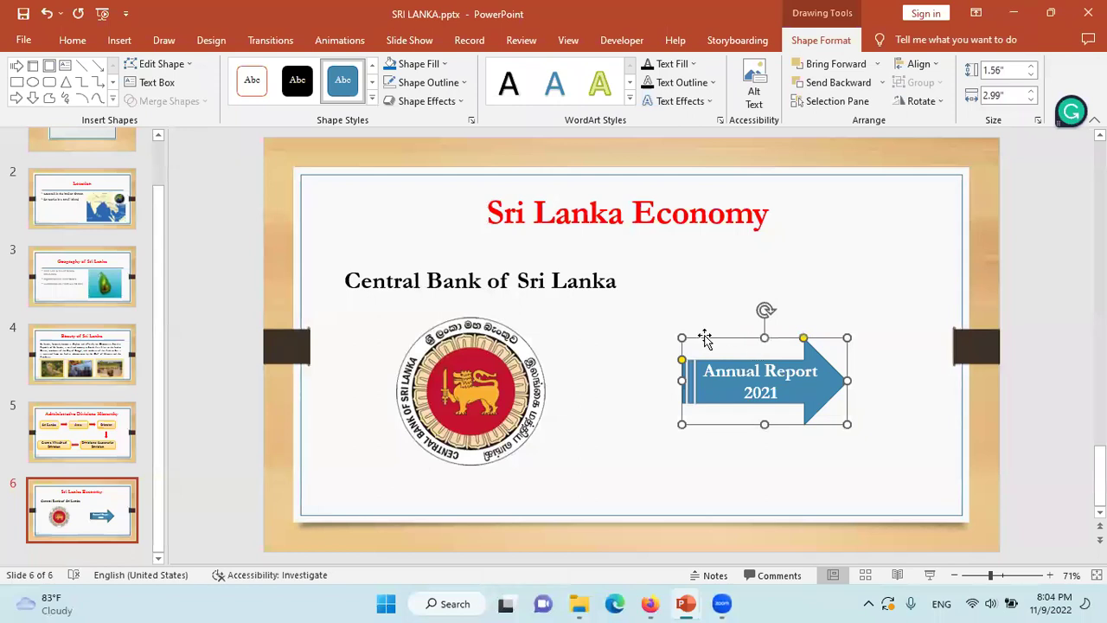
{"action": "left_click_drag", "start_coordinate": [682, 338], "coordinate": [680, 315]}
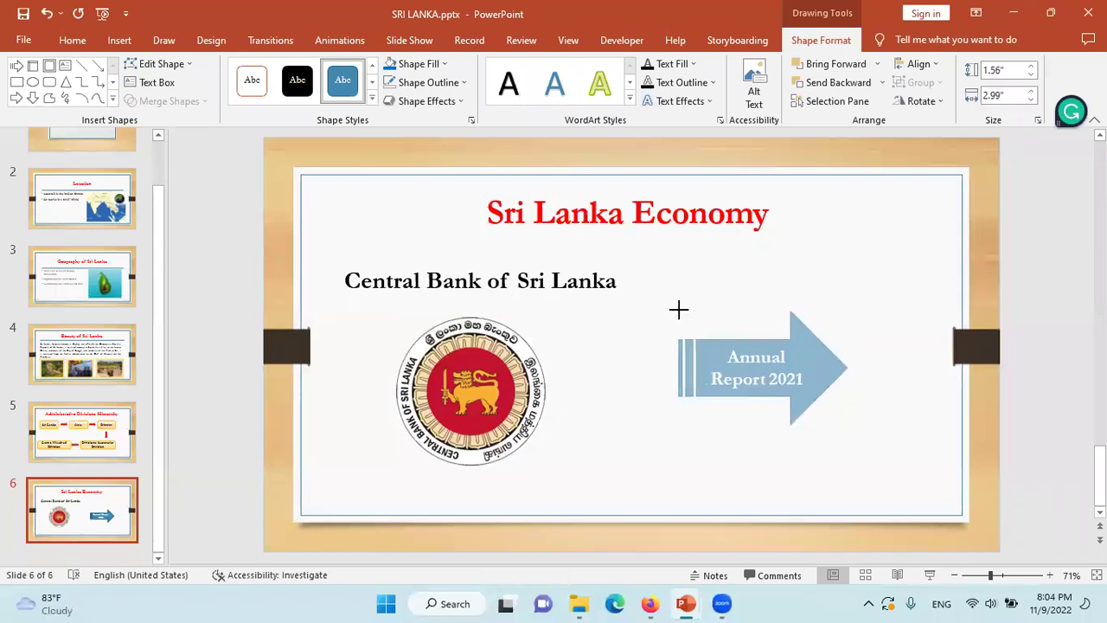
Nudge the arrow slightly lower and apply the orange shape style to it
{"action": "left_click_drag", "start_coordinate": [684, 366], "coordinate": [677, 383]}
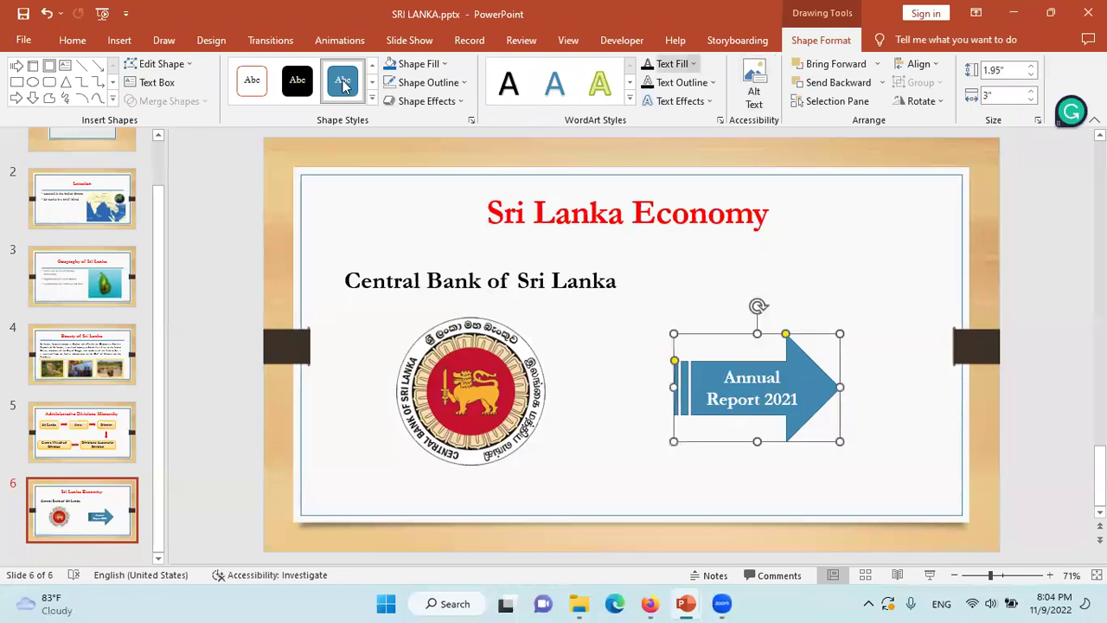
{"action": "left_click", "coordinate": [372, 101]}
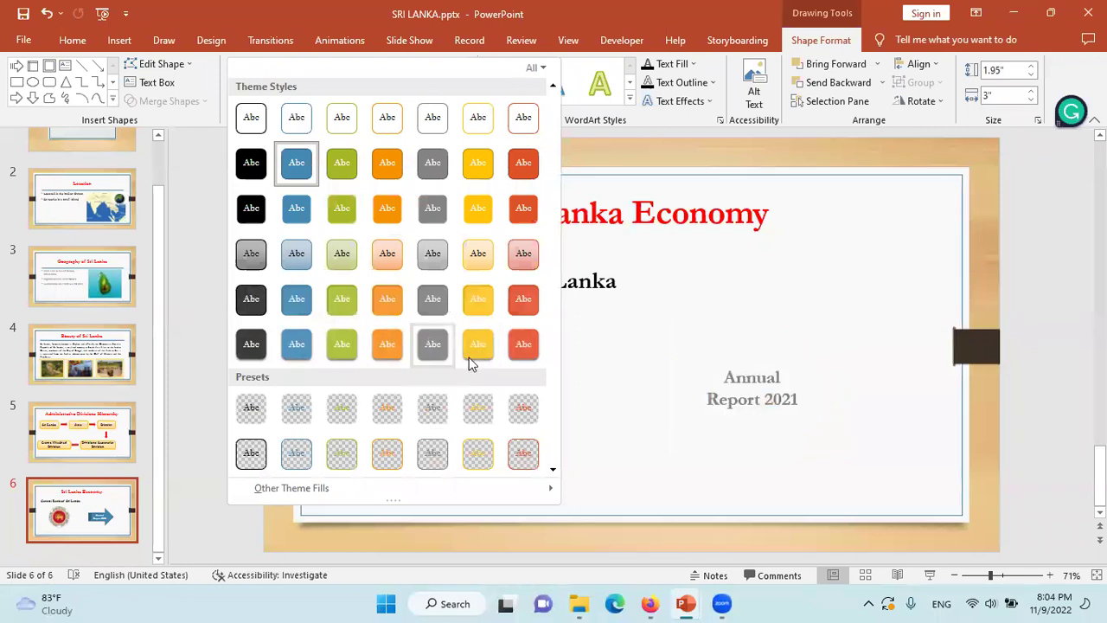
{"action": "left_click", "coordinate": [381, 343]}
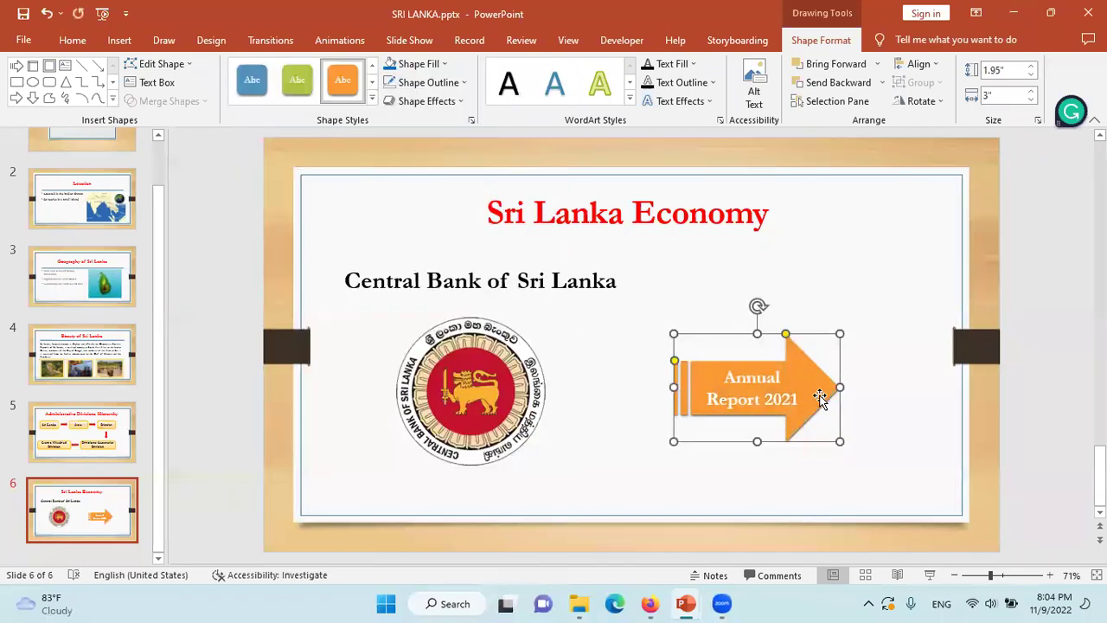
{"action": "left_click", "coordinate": [888, 309]}
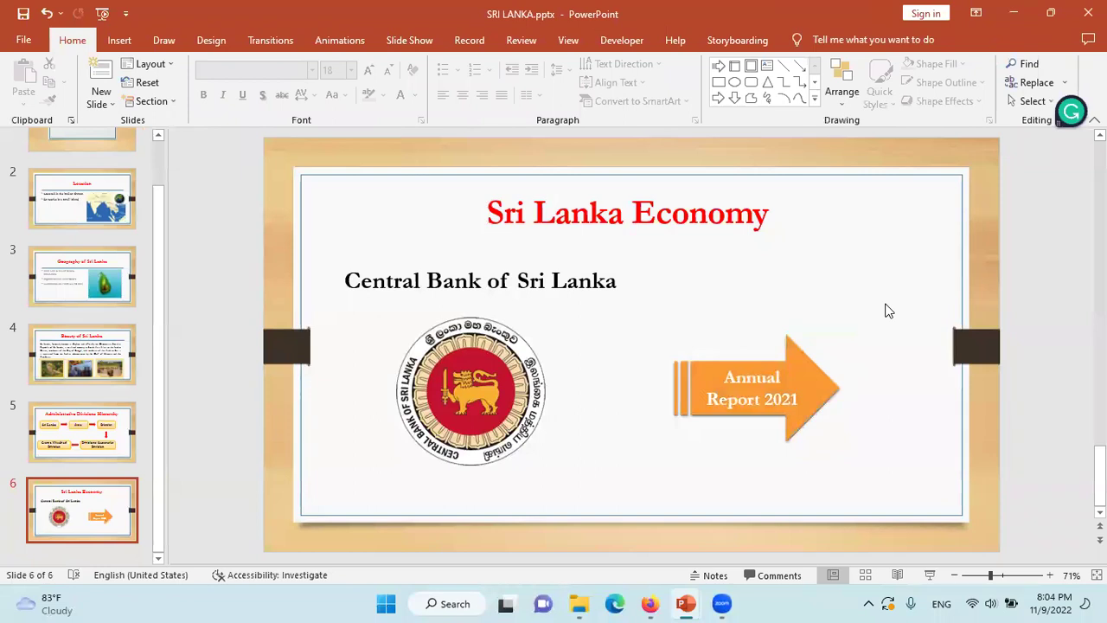
Select the bank heading, logo and arrow in turn to check them, then deselect everything
{"action": "left_click", "coordinate": [631, 287]}
{"action": "left_click", "coordinate": [467, 405]}
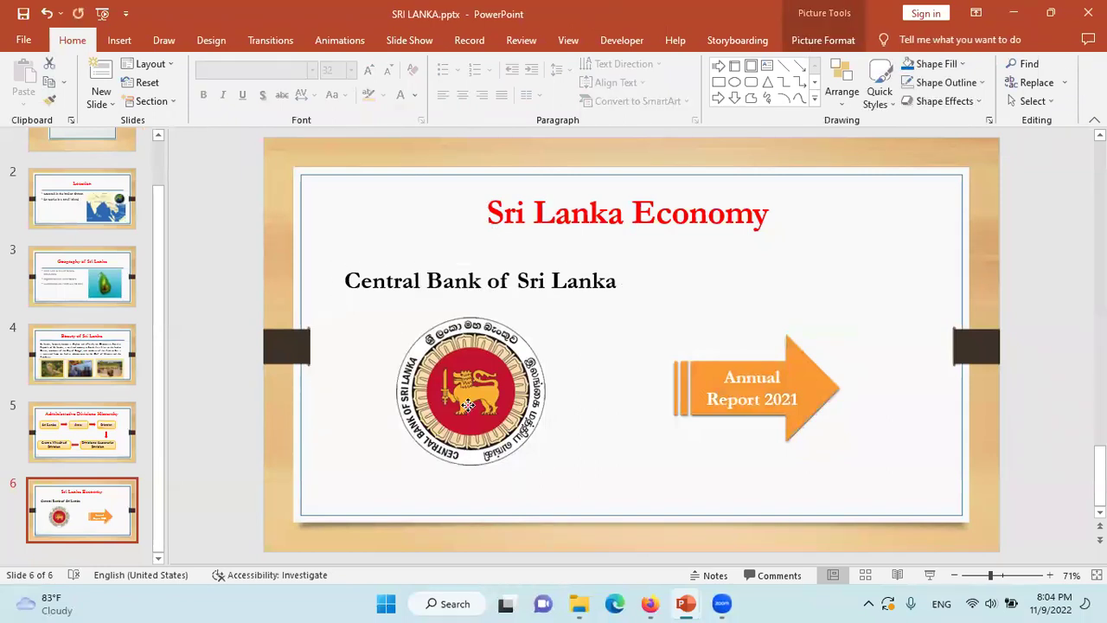
{"action": "left_click", "coordinate": [760, 381]}
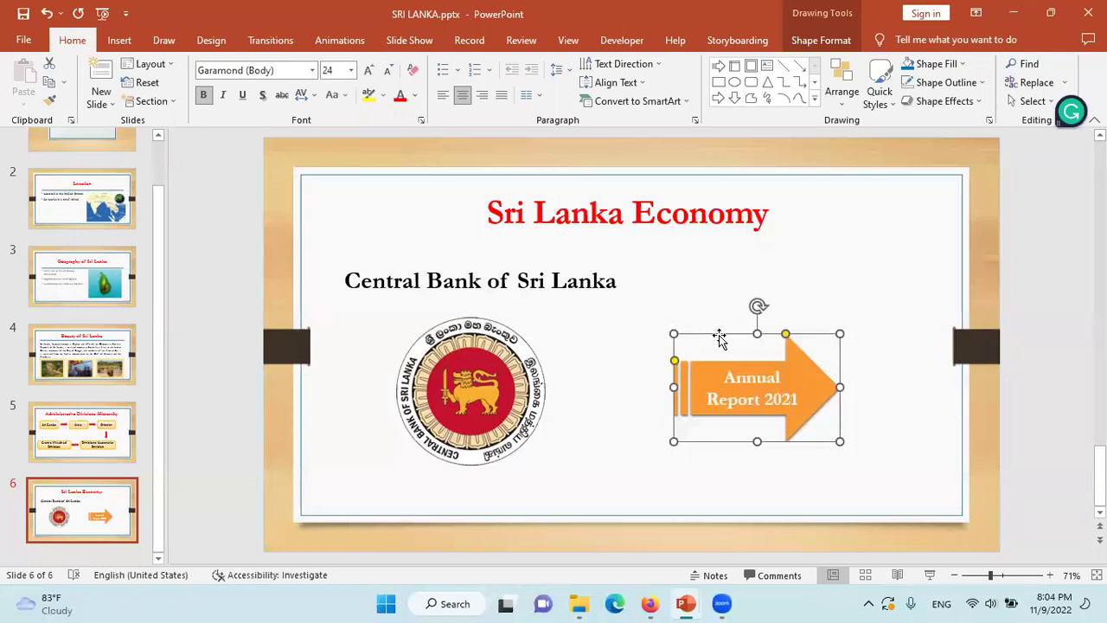
{"action": "left_click", "coordinate": [602, 284]}
{"action": "left_click", "coordinate": [487, 374]}
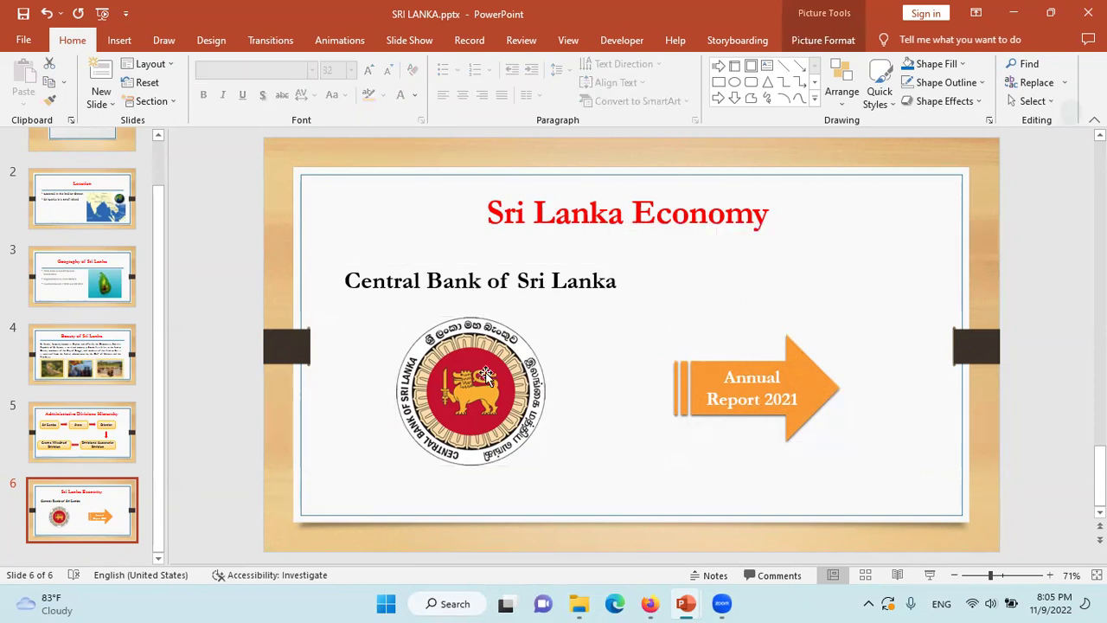
{"action": "left_click", "coordinate": [750, 394]}
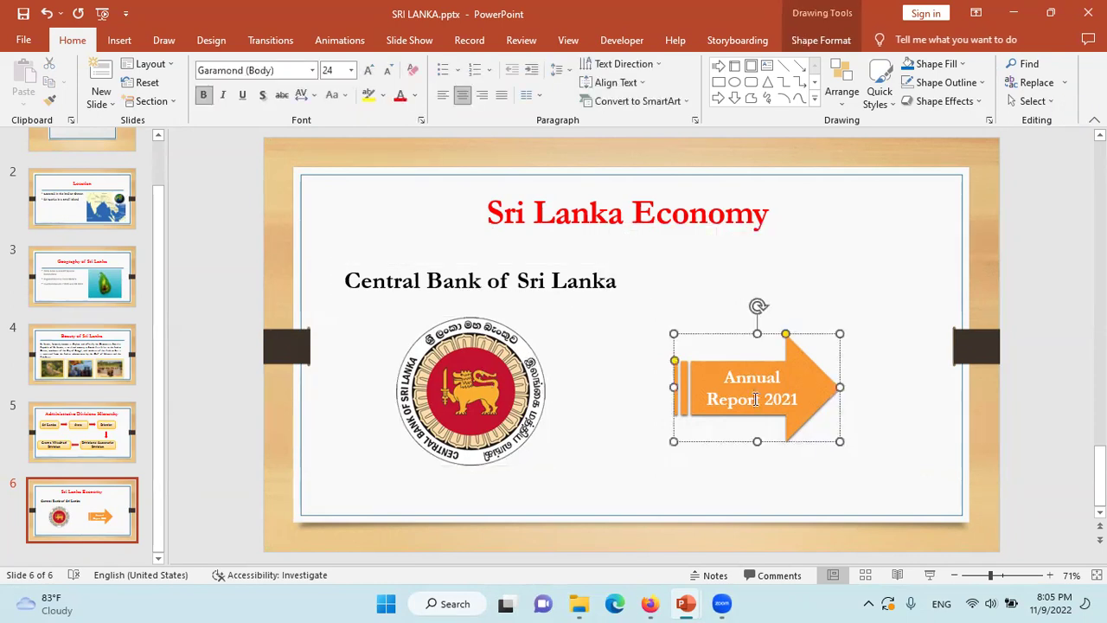
{"action": "left_click", "coordinate": [731, 448]}
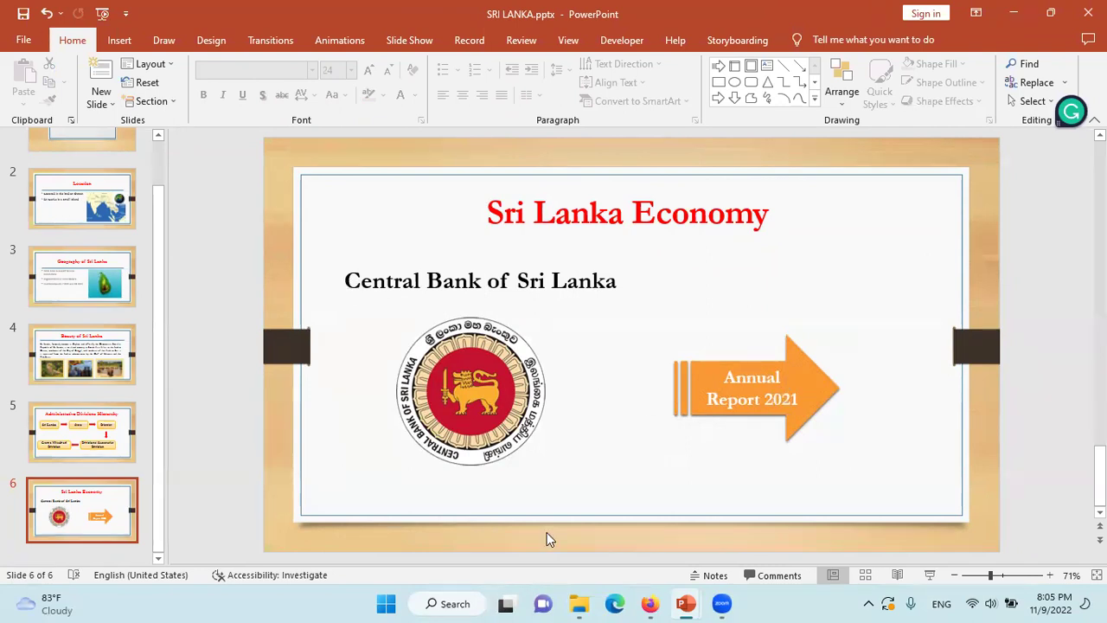
{"action": "mouse_move", "coordinate": [649, 603]}
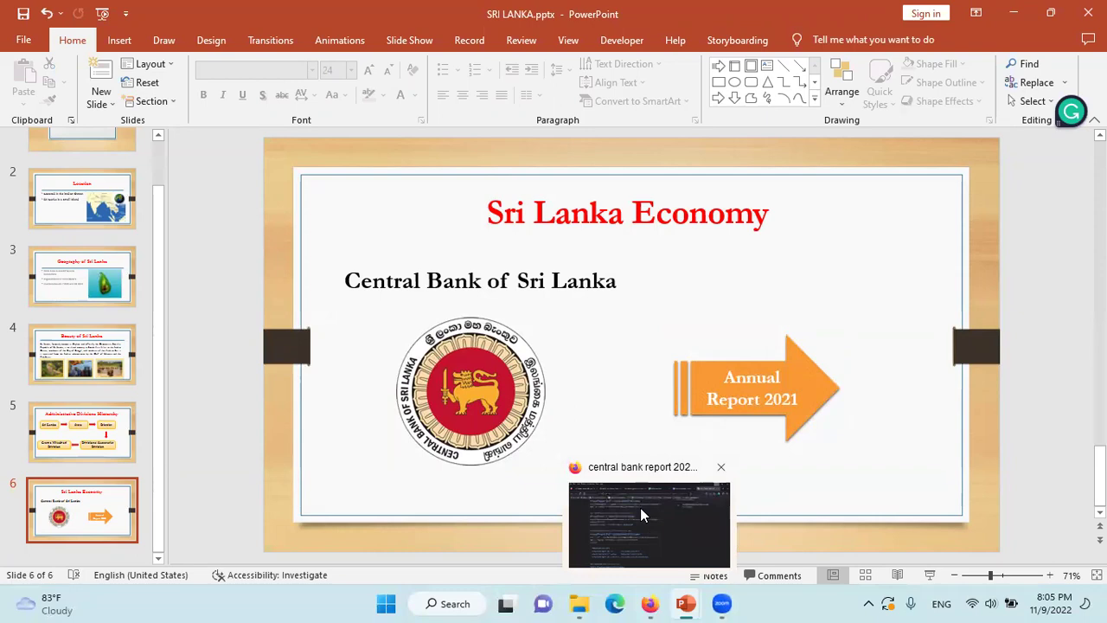
Search Firefox for 'central bank', open cbsl.gov.lk and select its web address
{"action": "left_click", "coordinate": [641, 512]}
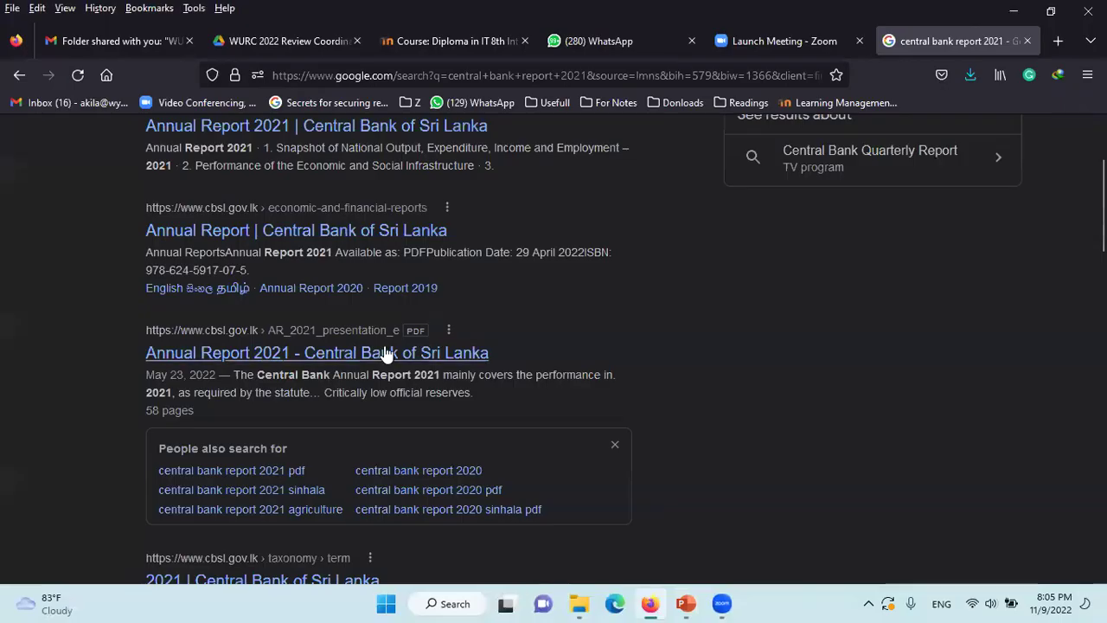
{"action": "scroll", "coordinate": [386, 353], "scroll_direction": "up", "scroll_amount": 2}
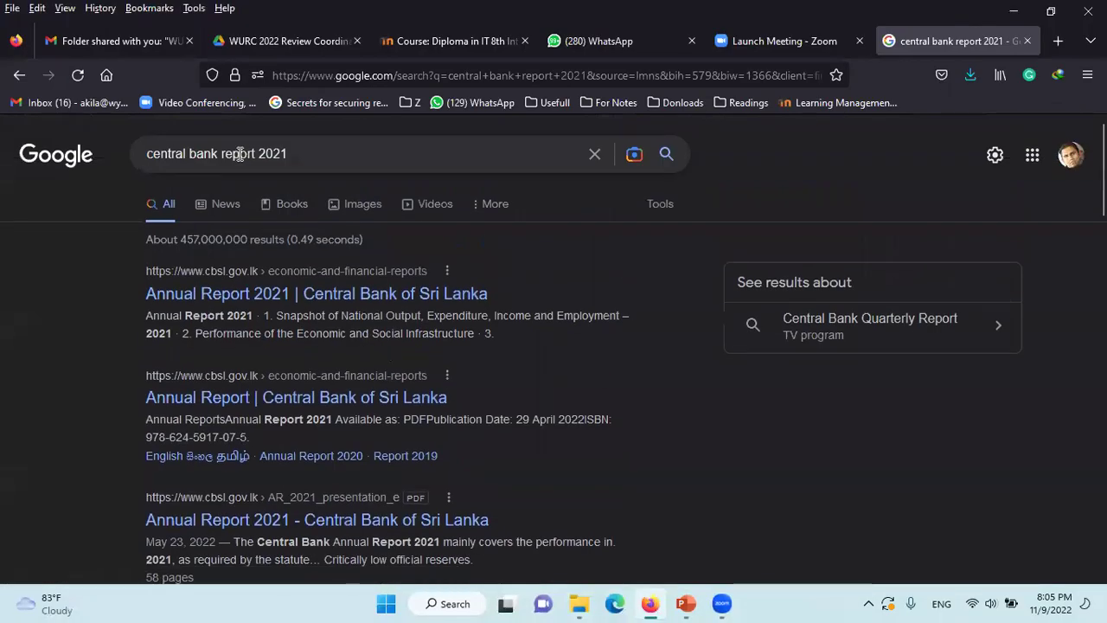
{"action": "left_click_drag", "start_coordinate": [223, 155], "coordinate": [475, 198]}
{"action": "key", "text": "BackSpace"}
{"action": "key", "text": "Return"}
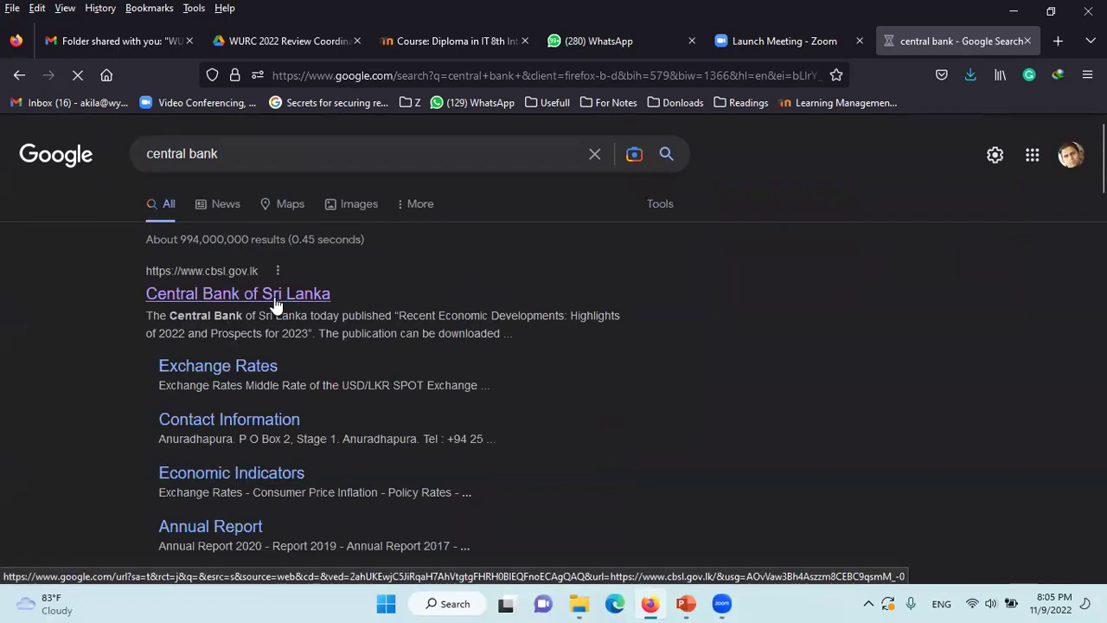
{"action": "left_click", "coordinate": [275, 298]}
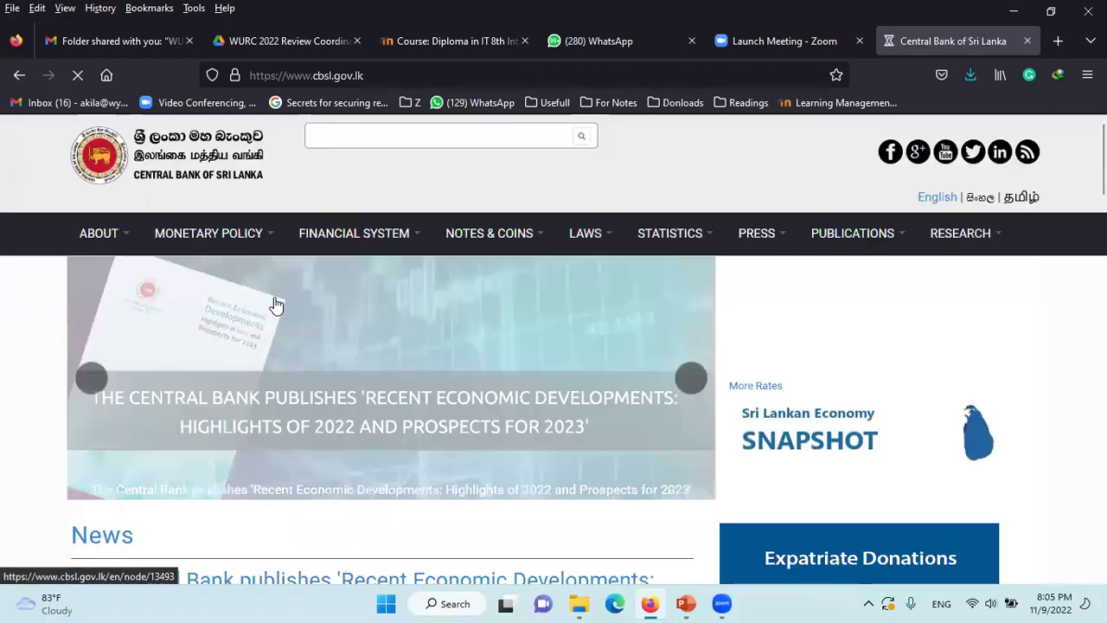
{"action": "left_click", "coordinate": [400, 77]}
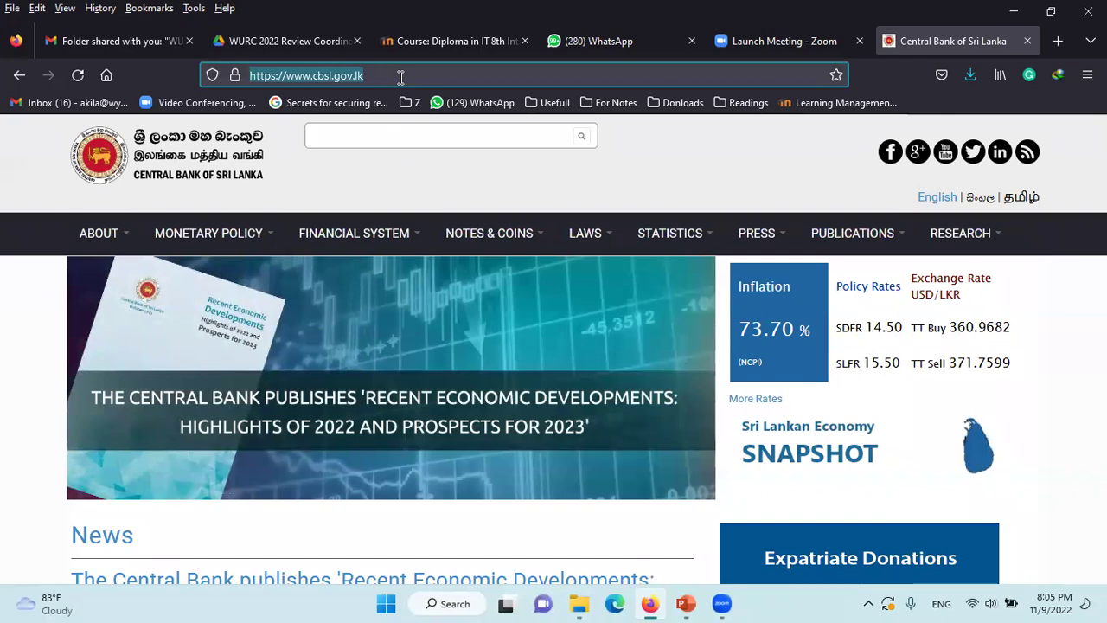
{"action": "left_click", "coordinate": [1012, 12]}
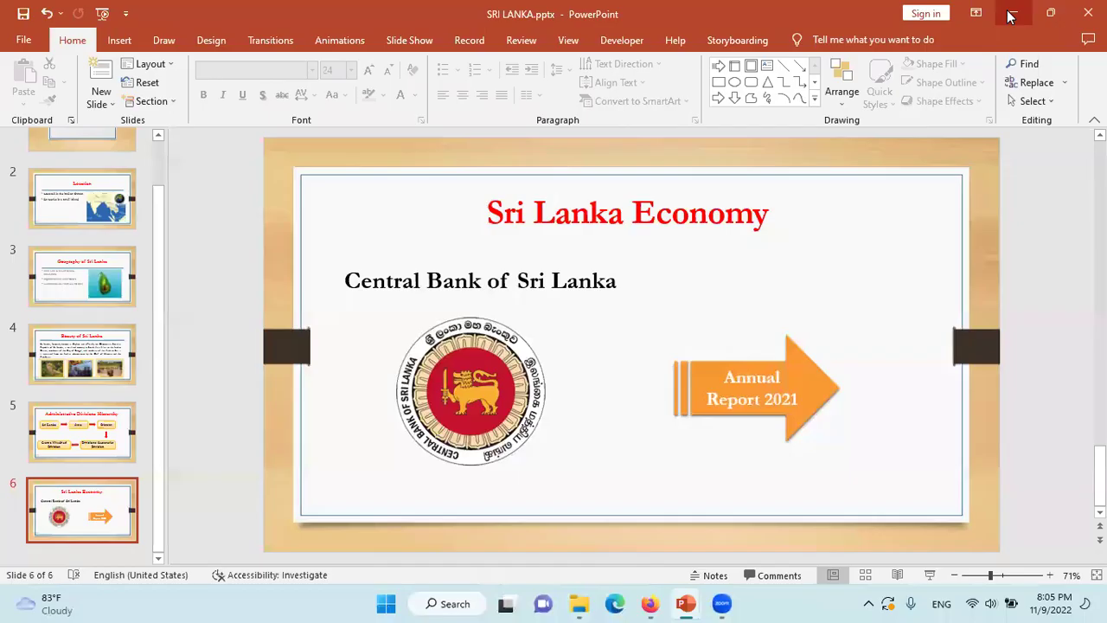
{"action": "left_click", "coordinate": [500, 288]}
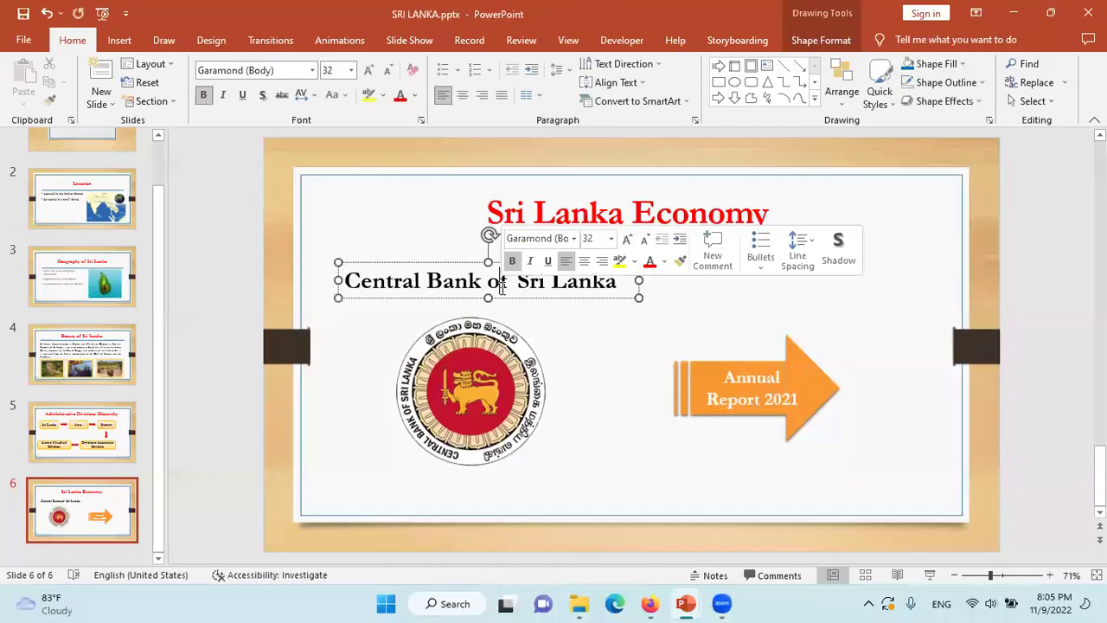
{"action": "left_click", "coordinate": [459, 263]}
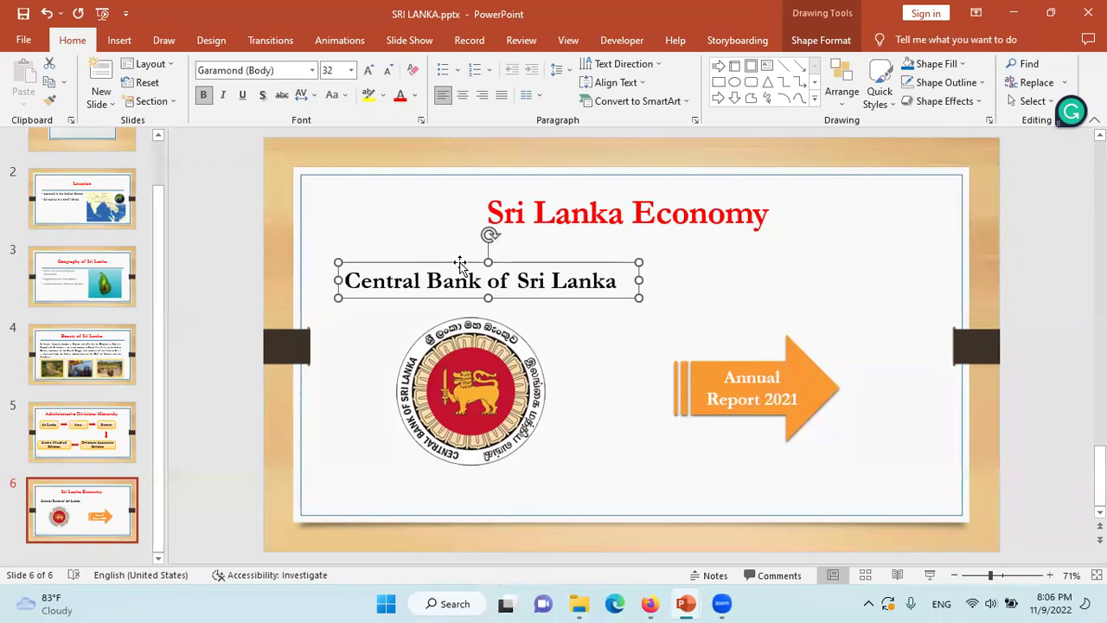
{"action": "right_click", "coordinate": [460, 264]}
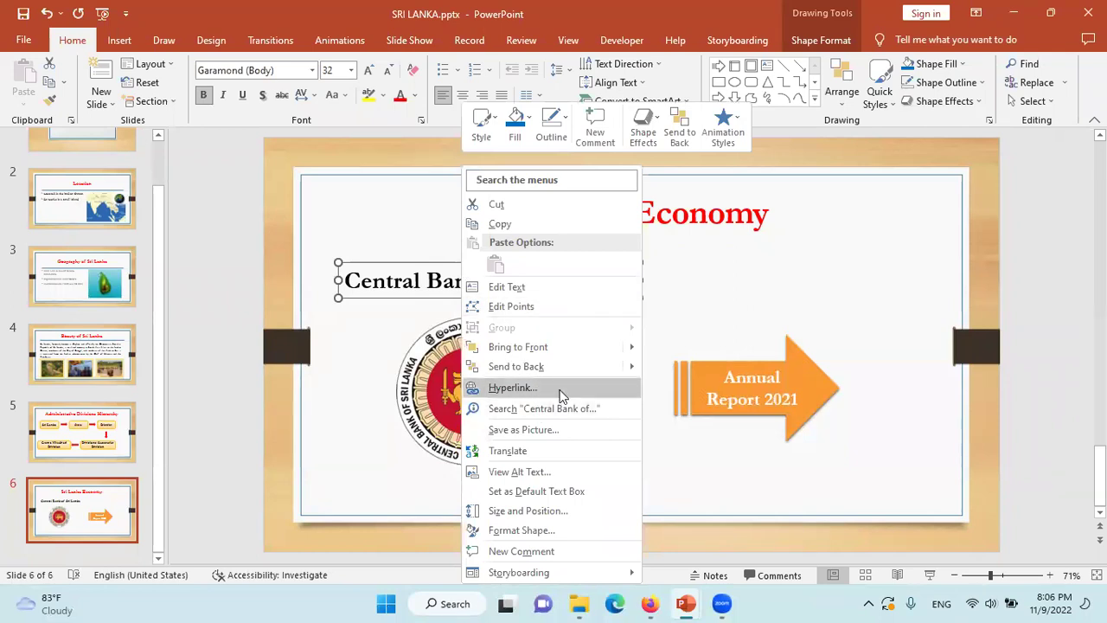
{"action": "left_click", "coordinate": [210, 87]}
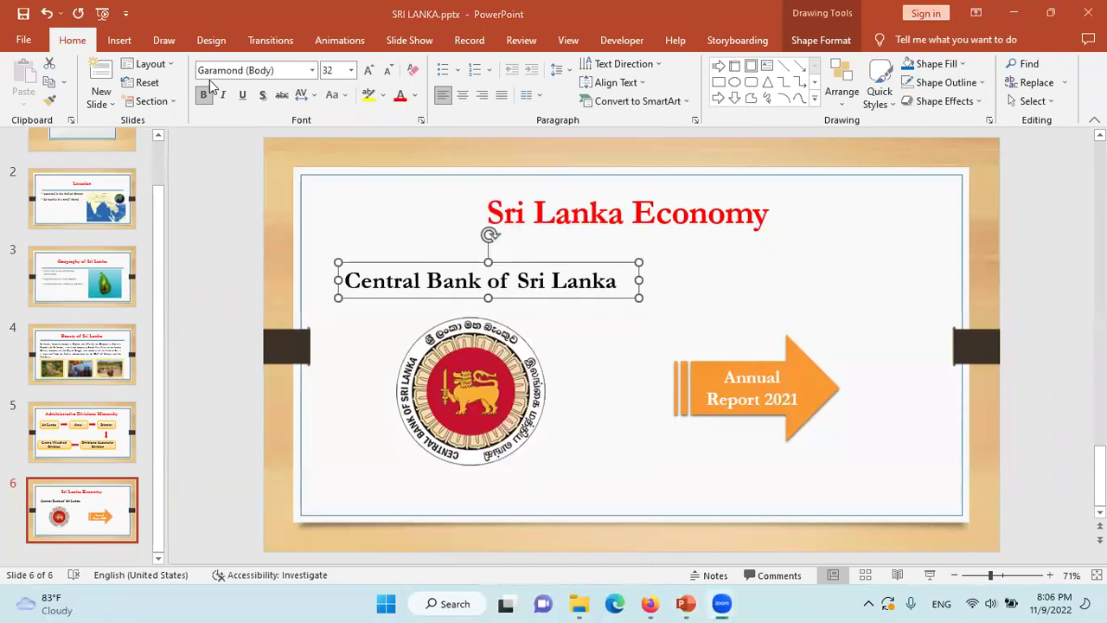
{"action": "left_click", "coordinate": [132, 46]}
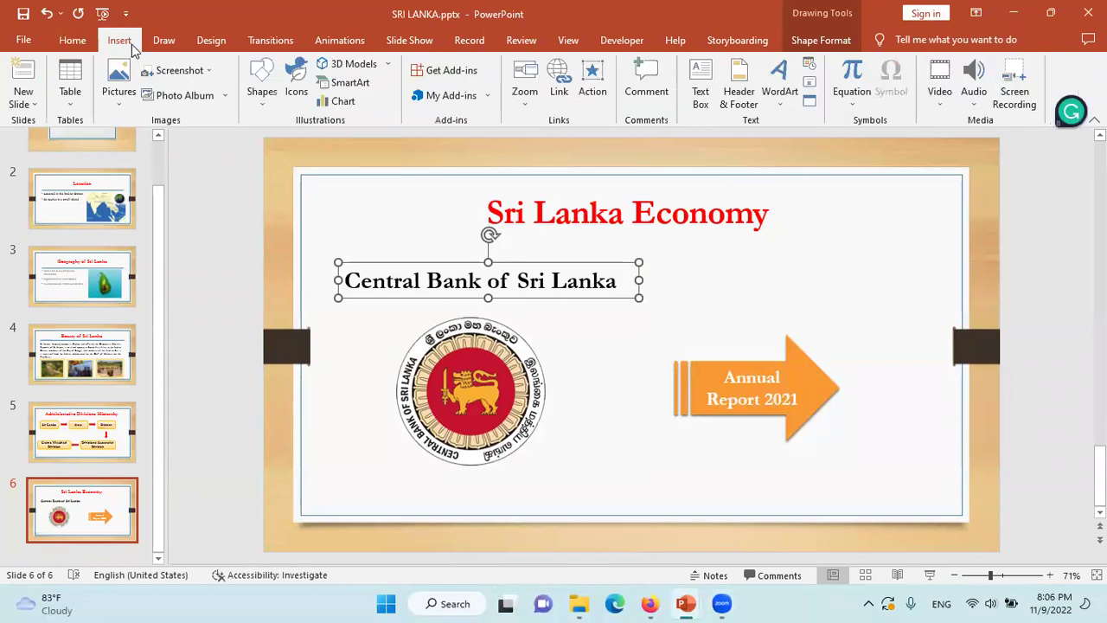
{"action": "left_click", "coordinate": [563, 101]}
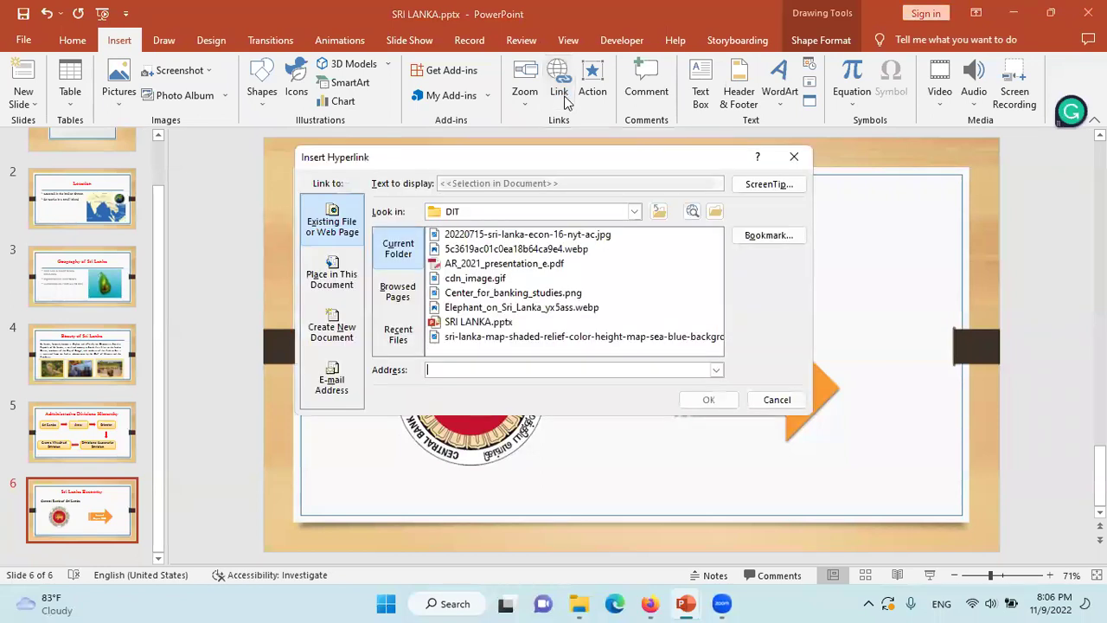
{"action": "left_click", "coordinate": [796, 160]}
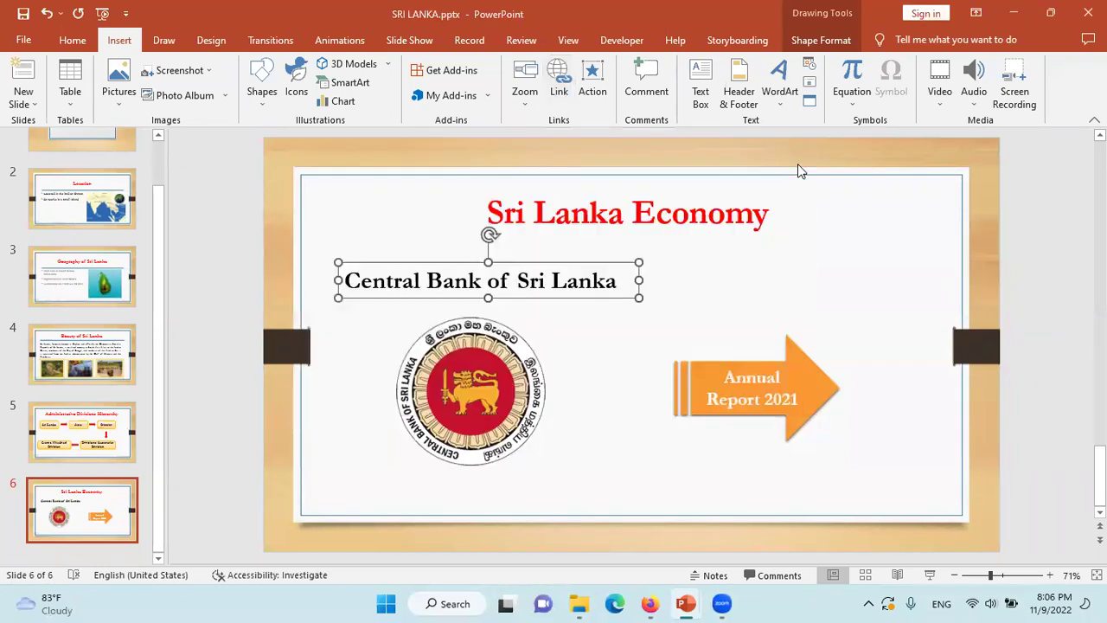
Open Insert Hyperlink for the bank heading box, reposition the dialog and review its link options
{"action": "right_click", "coordinate": [590, 268]}
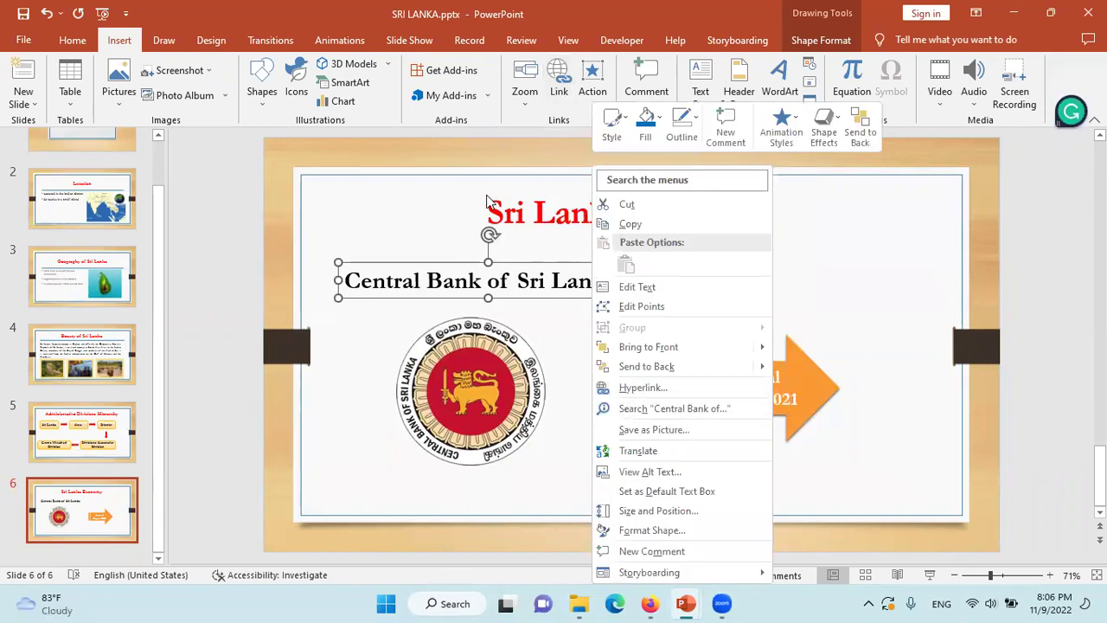
{"action": "left_click", "coordinate": [559, 93]}
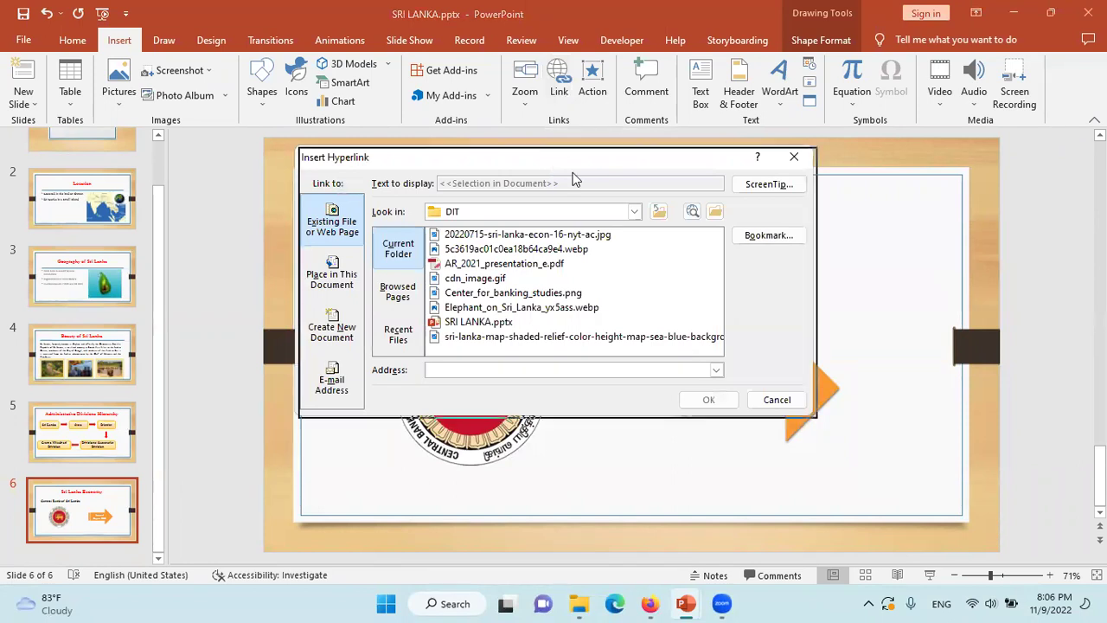
{"action": "left_click_drag", "start_coordinate": [550, 161], "coordinate": [673, 240]}
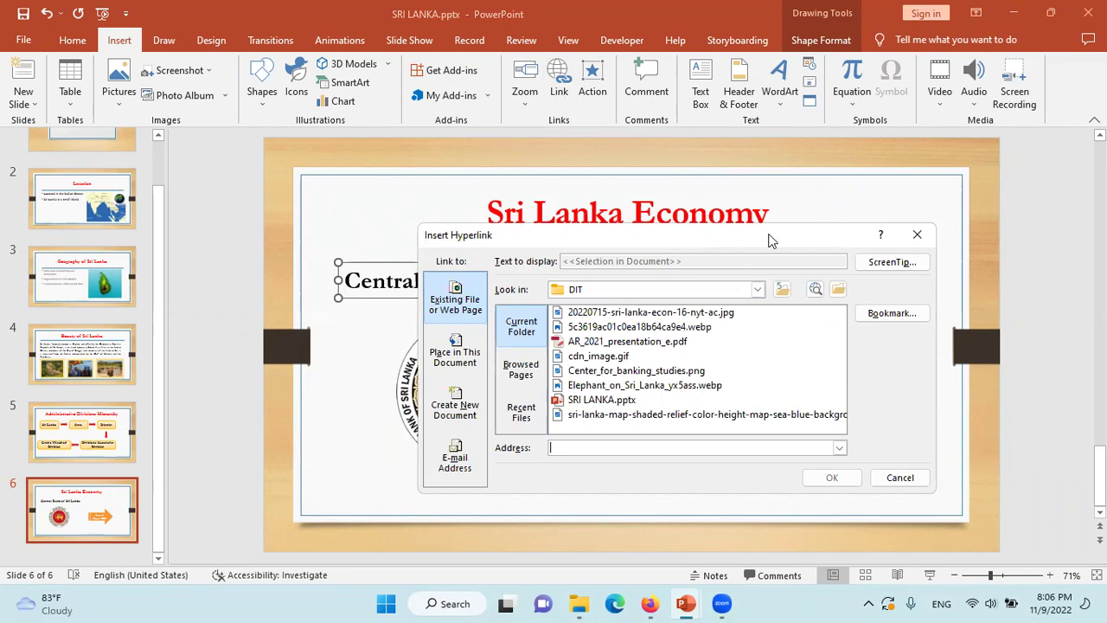
{"action": "left_click_drag", "start_coordinate": [769, 233], "coordinate": [738, 213]}
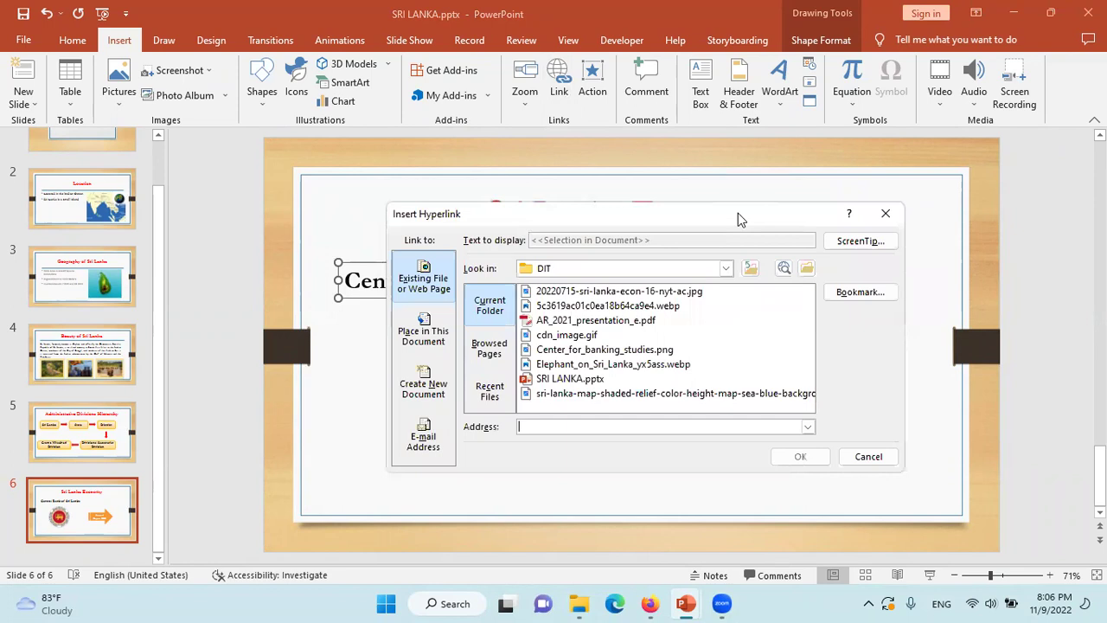
{"action": "left_click", "coordinate": [497, 363]}
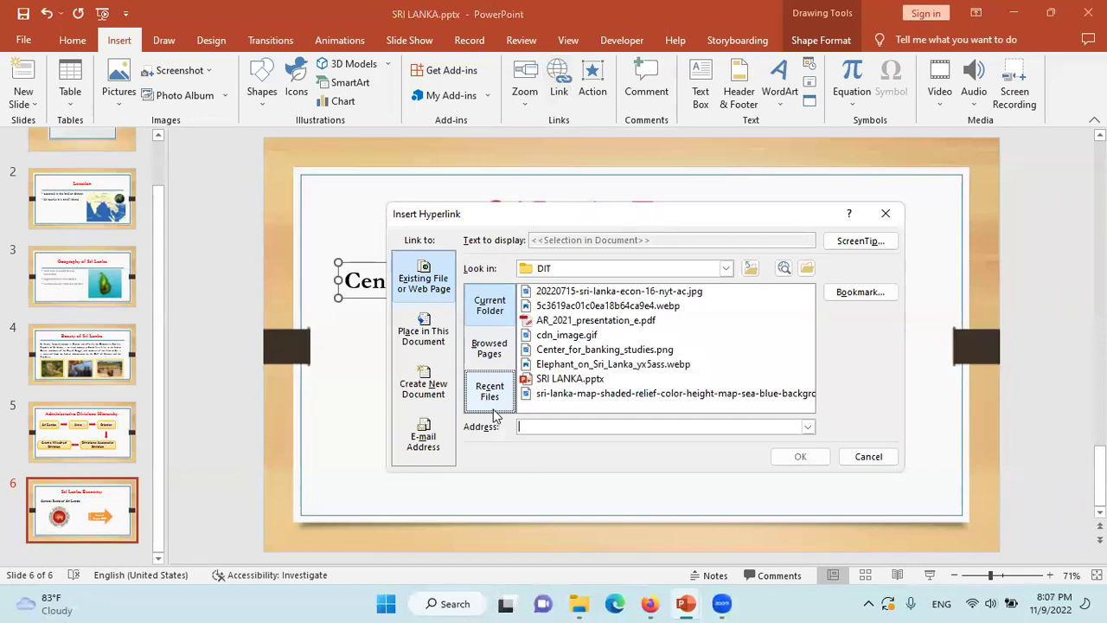
{"action": "left_click", "coordinate": [493, 413]}
{"action": "left_click", "coordinate": [504, 319]}
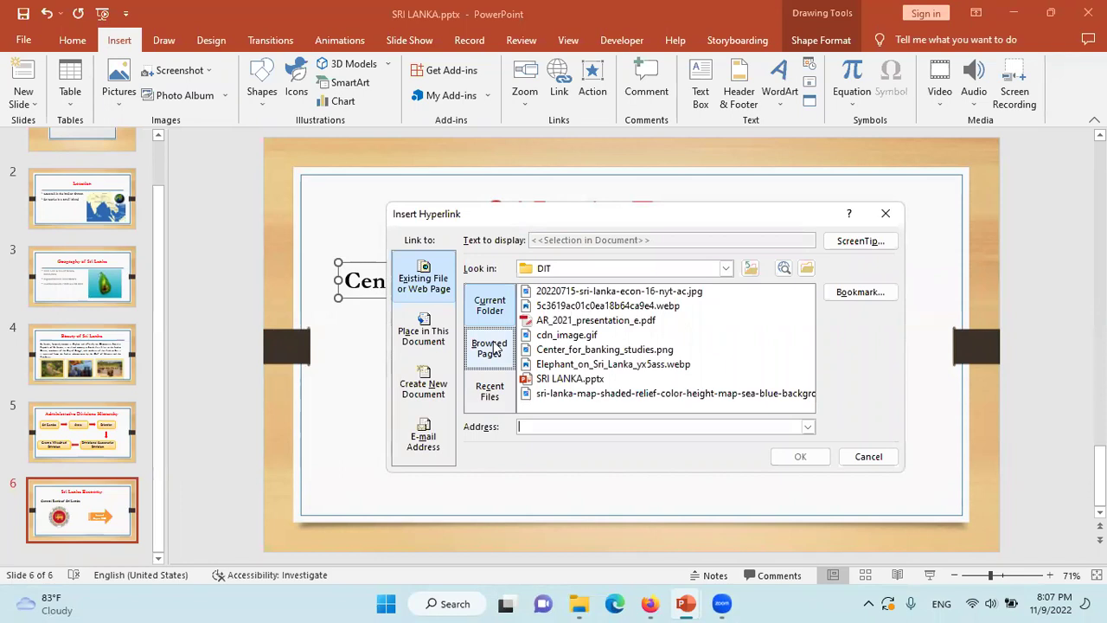
{"action": "left_click", "coordinate": [424, 285]}
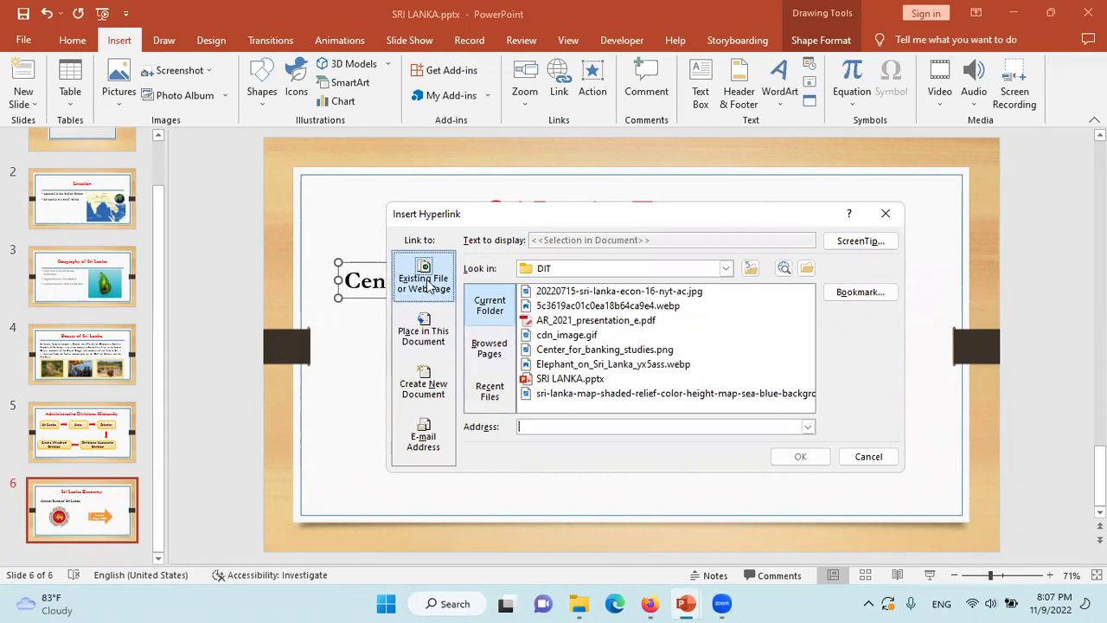
{"action": "left_click", "coordinate": [415, 337]}
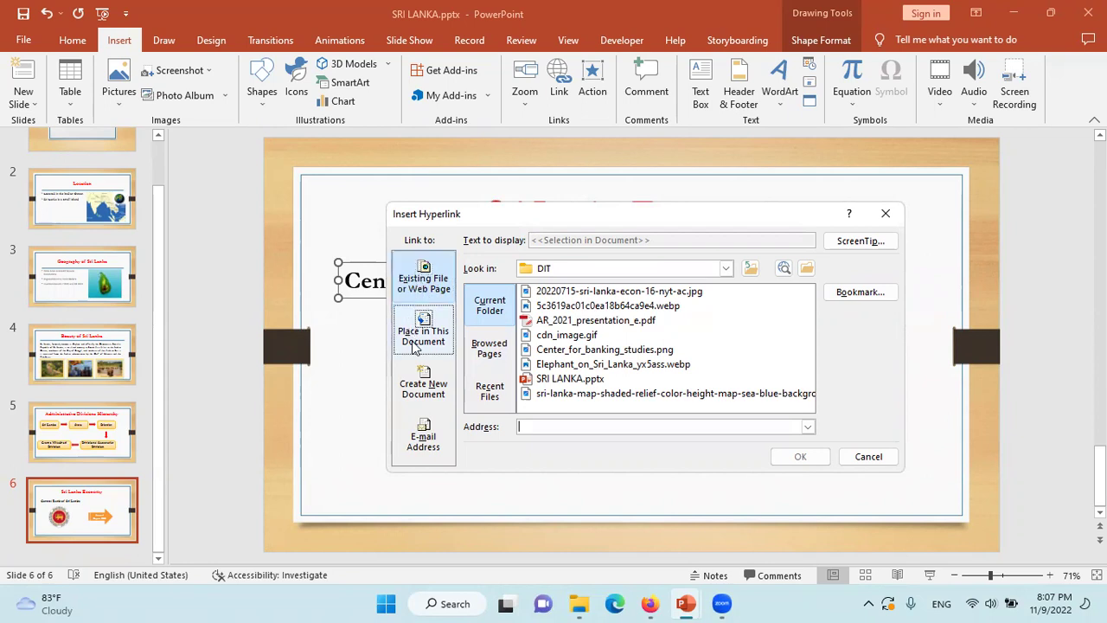
Under Place in This Document, select '5. Slide 5' as the heading link's target
{"action": "left_click", "coordinate": [414, 337]}
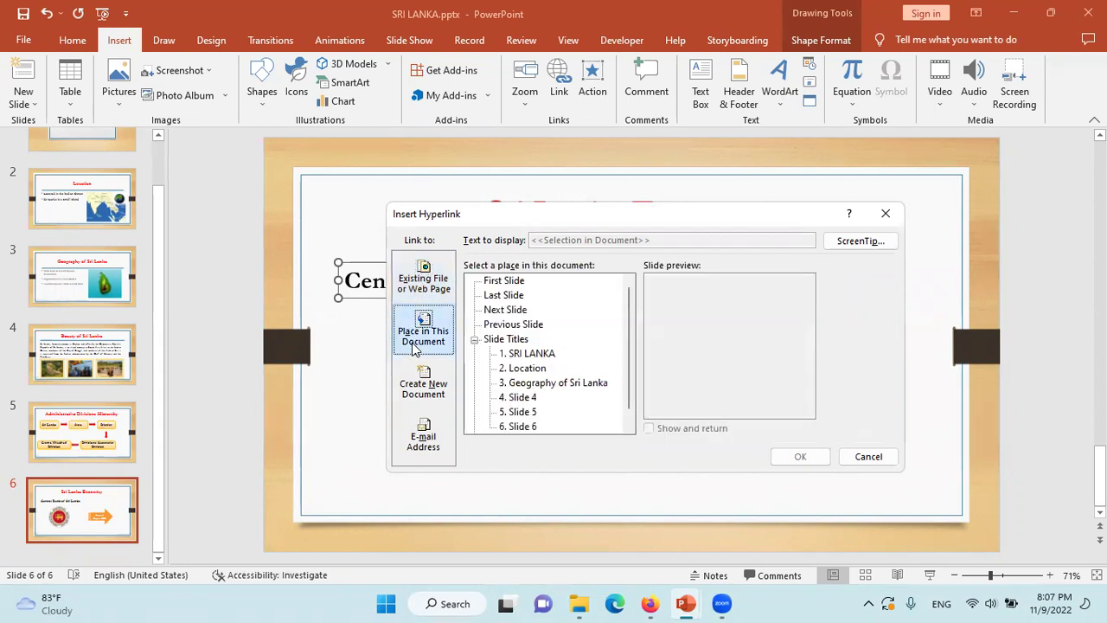
{"action": "left_click", "coordinate": [523, 398]}
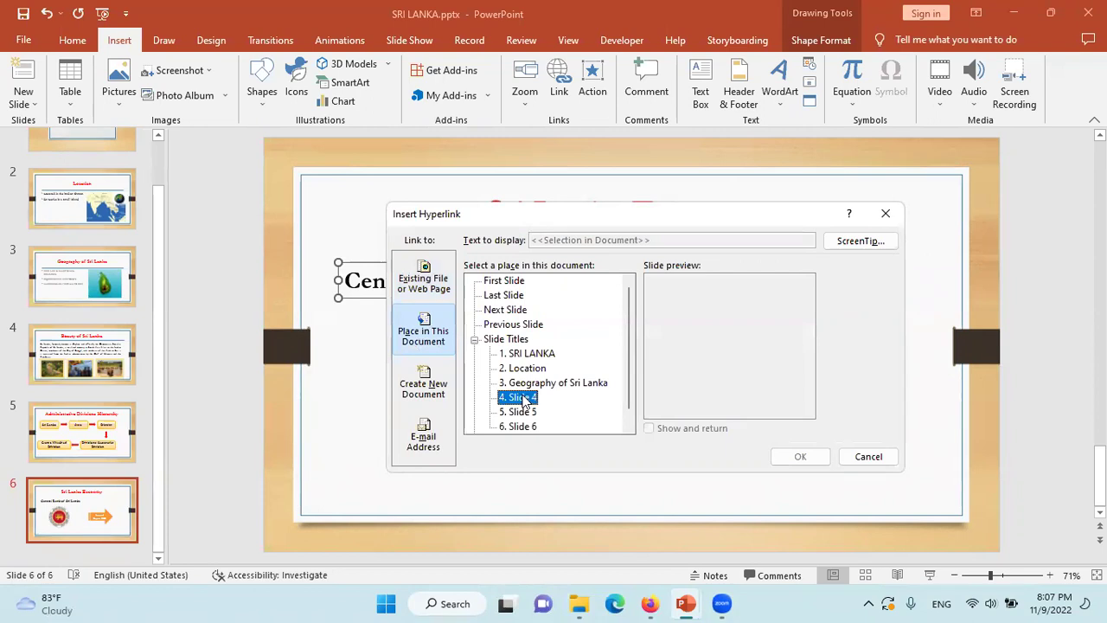
{"action": "left_click", "coordinate": [524, 413]}
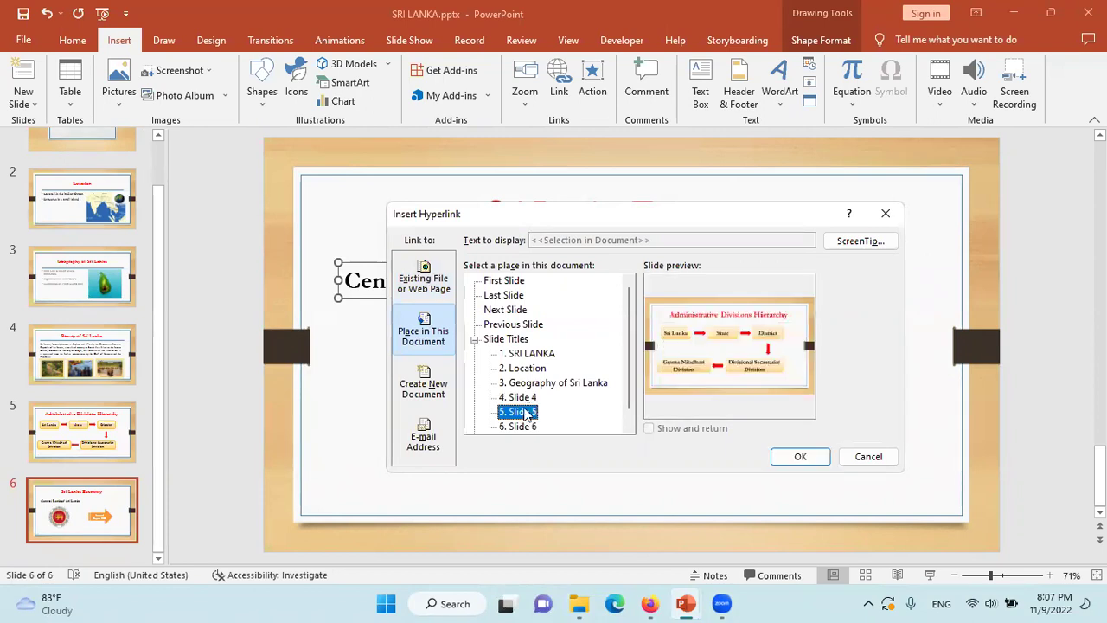
{"action": "left_click", "coordinate": [553, 388]}
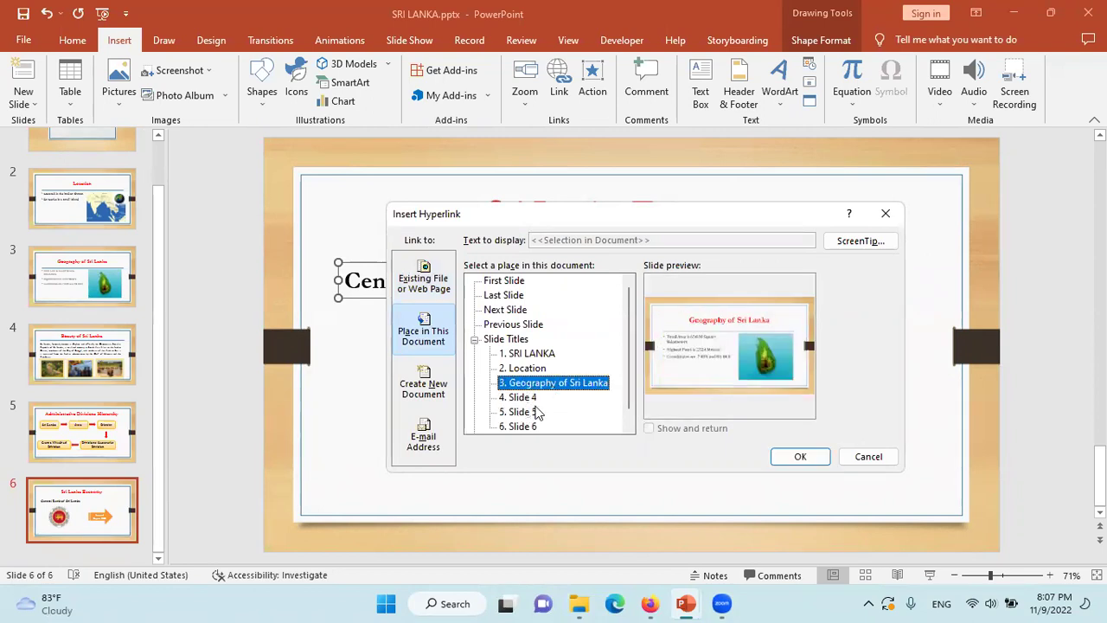
{"action": "left_click", "coordinate": [534, 412]}
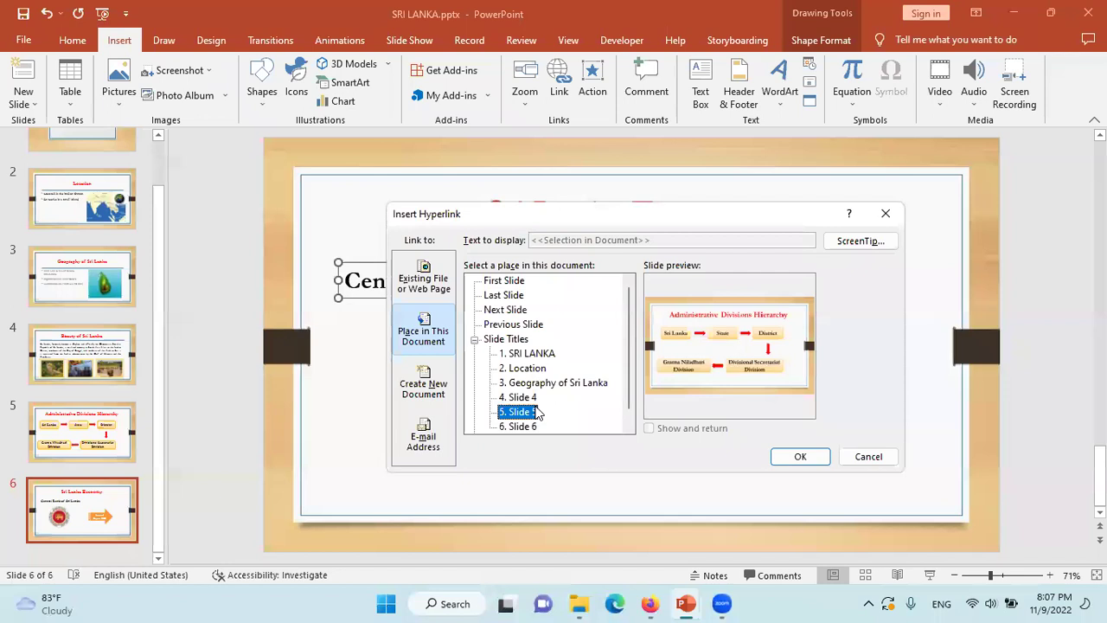
{"action": "scroll", "coordinate": [634, 420], "scroll_direction": "down", "scroll_amount": 1}
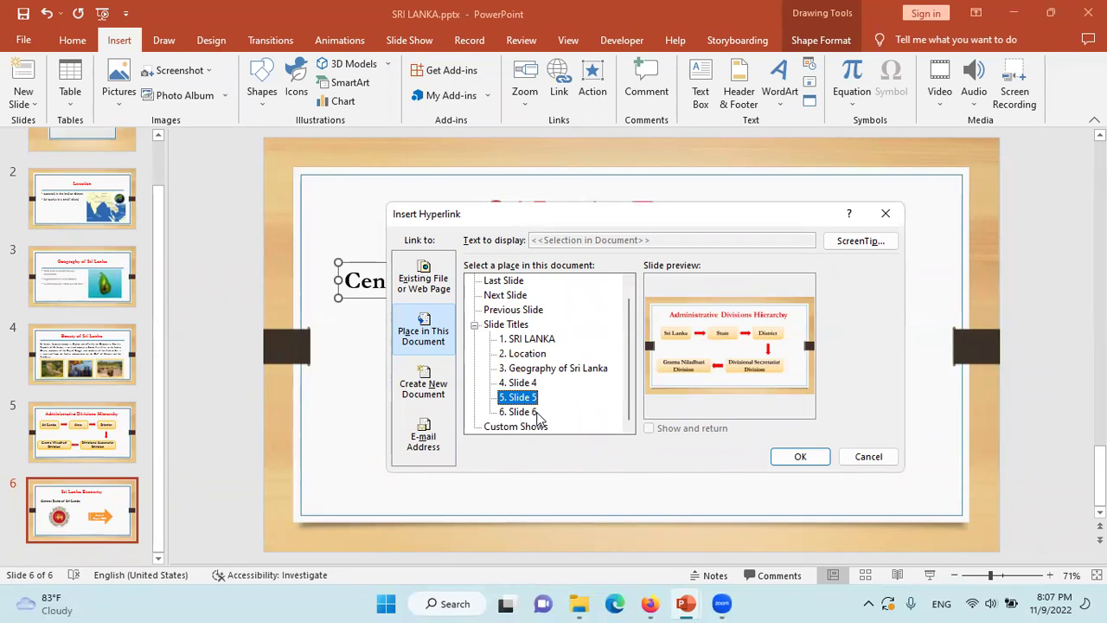
{"action": "left_click", "coordinate": [430, 359]}
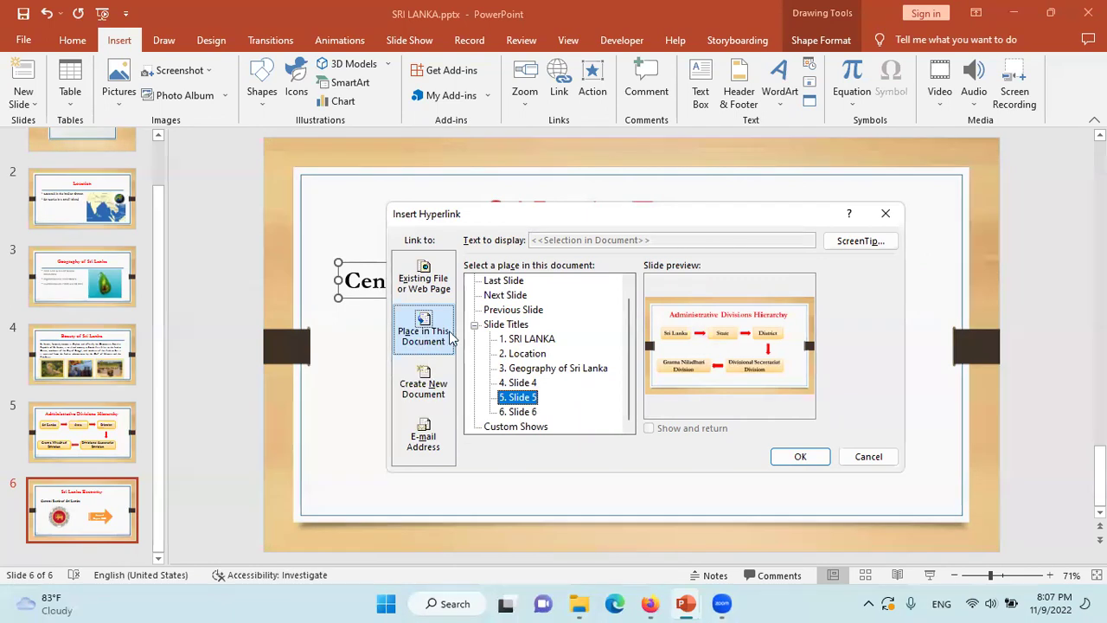
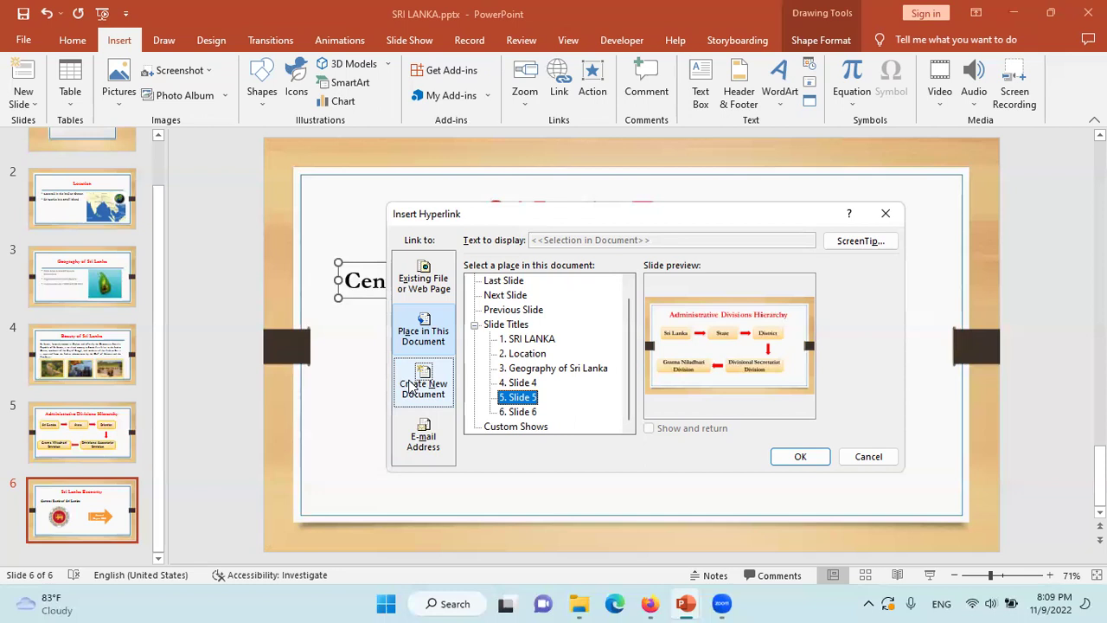
Choose Existing File or Web Page as the link type for the Central Bank heading
{"action": "left_click", "coordinate": [406, 284]}
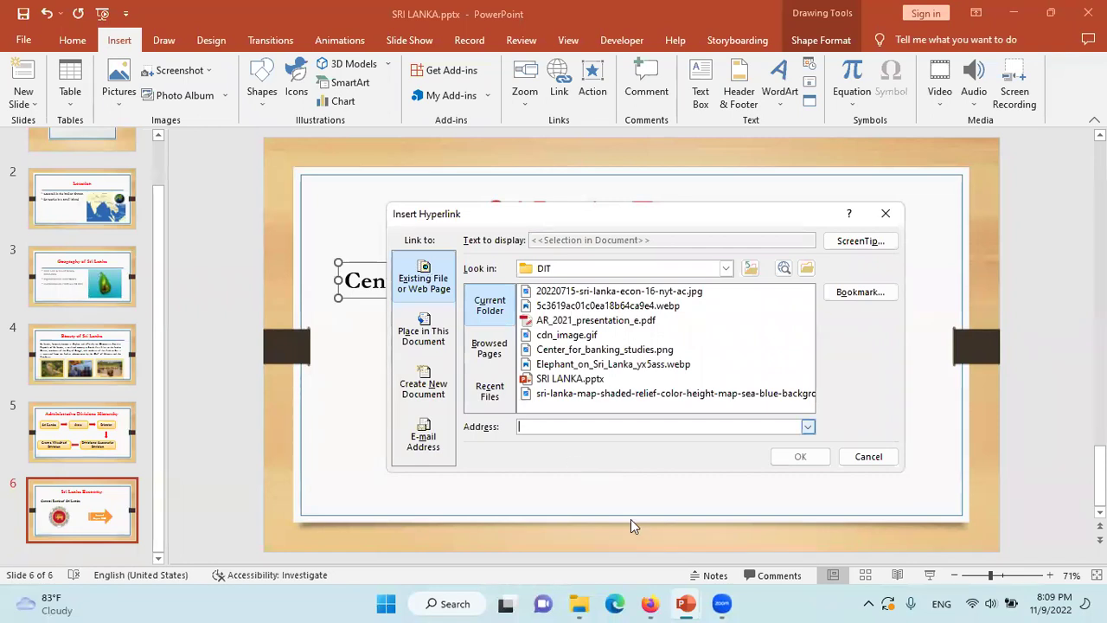
{"action": "left_click", "coordinate": [650, 604]}
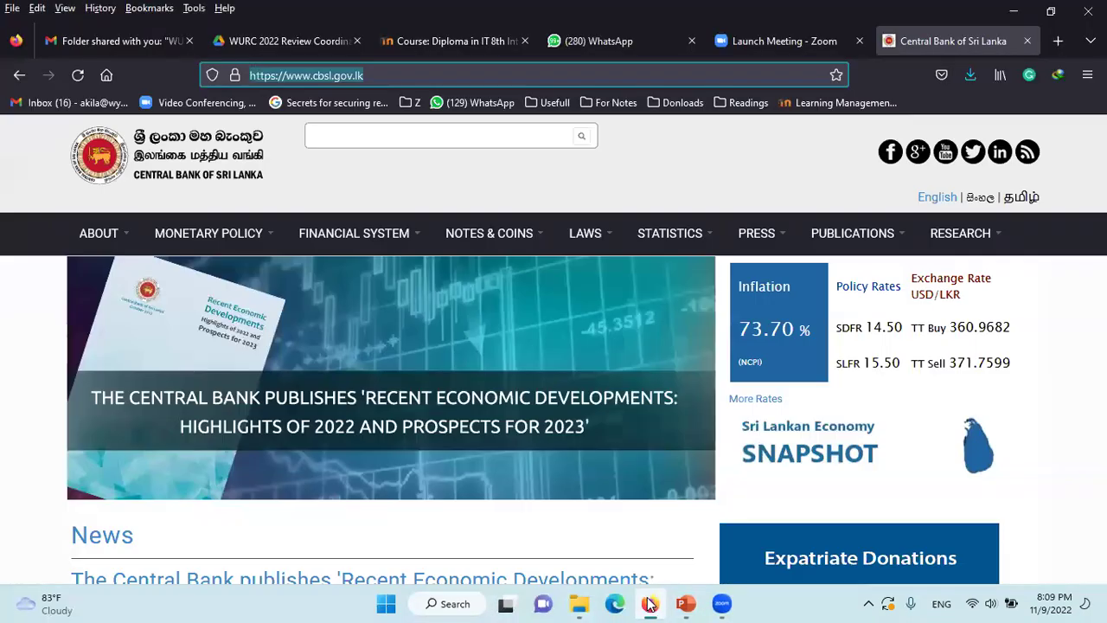
{"action": "left_click", "coordinate": [373, 75]}
{"action": "left_click_drag", "start_coordinate": [372, 75], "coordinate": [245, 75]}
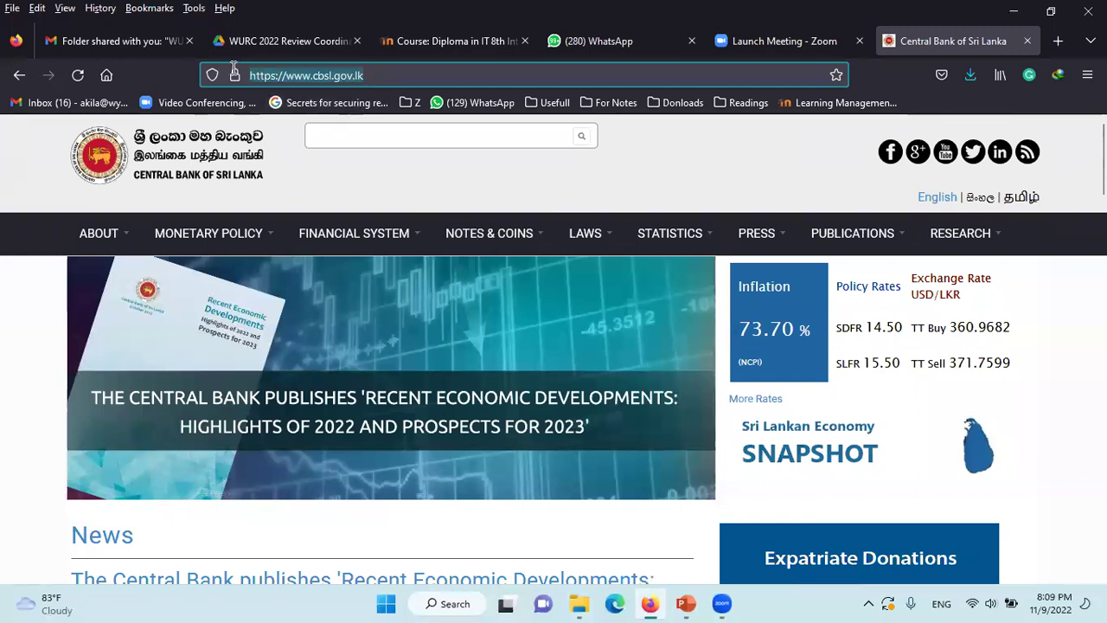
{"action": "right_click", "coordinate": [320, 72]}
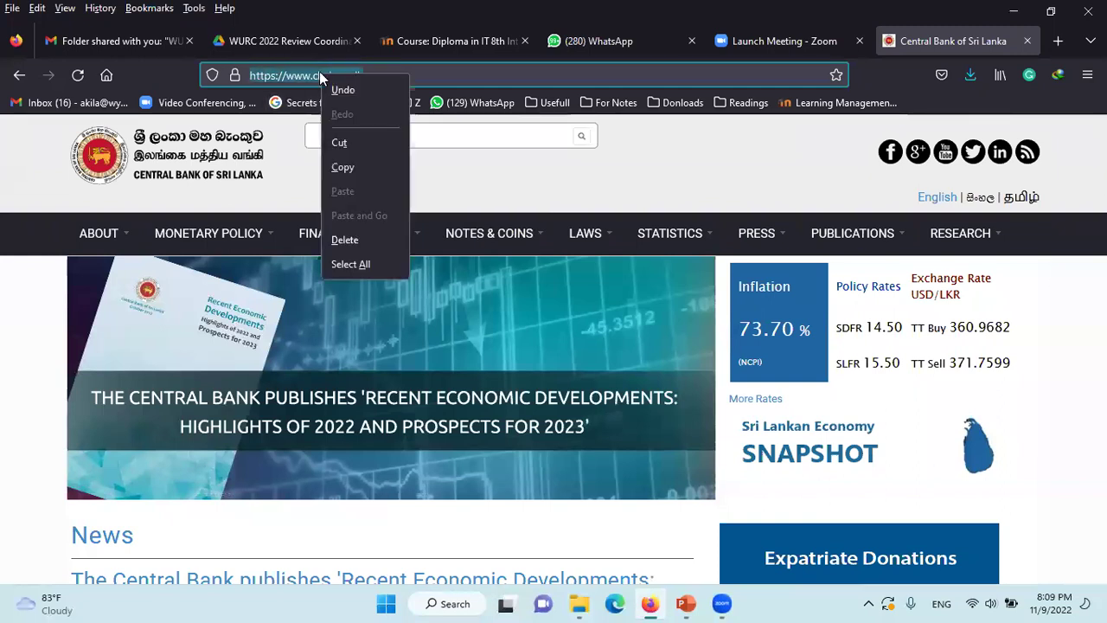
{"action": "left_click", "coordinate": [353, 165]}
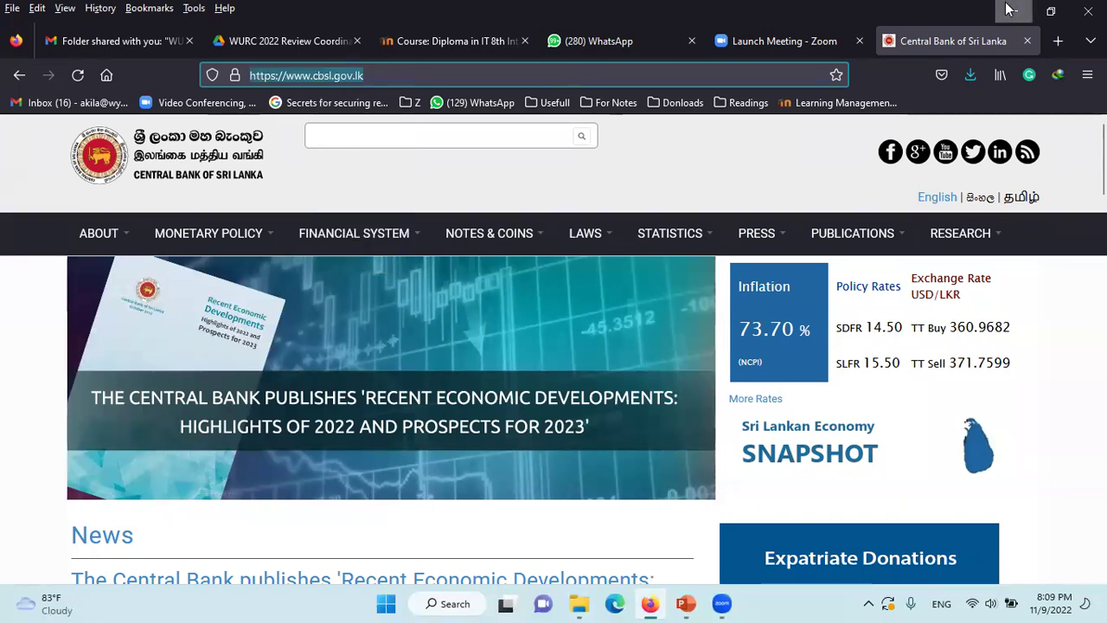
{"action": "key", "text": "alt+Tab"}
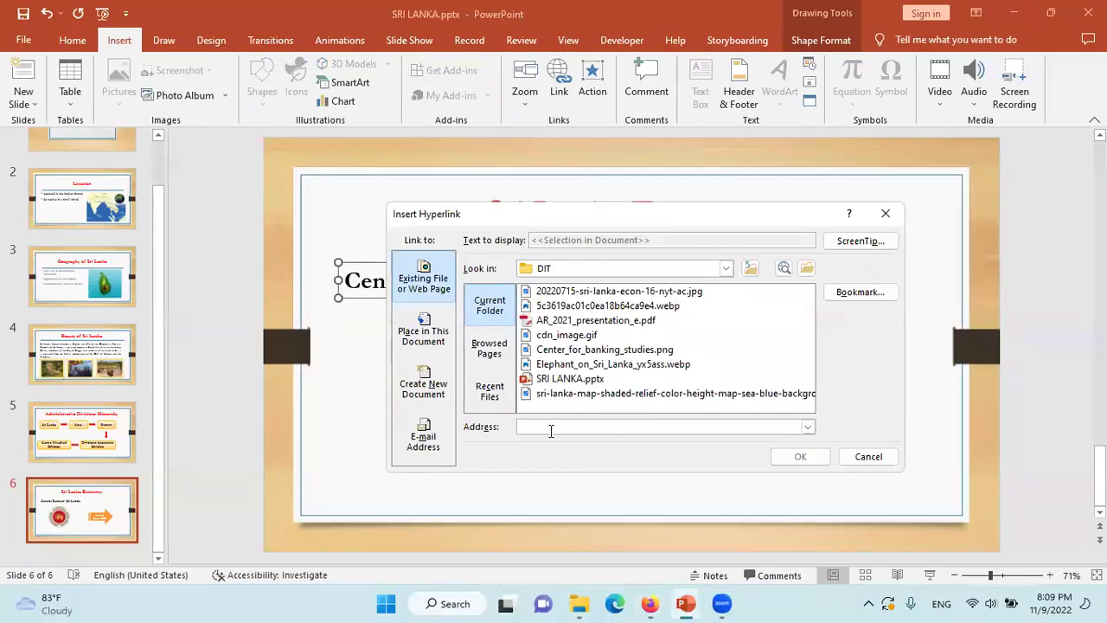
{"action": "right_click", "coordinate": [550, 430]}
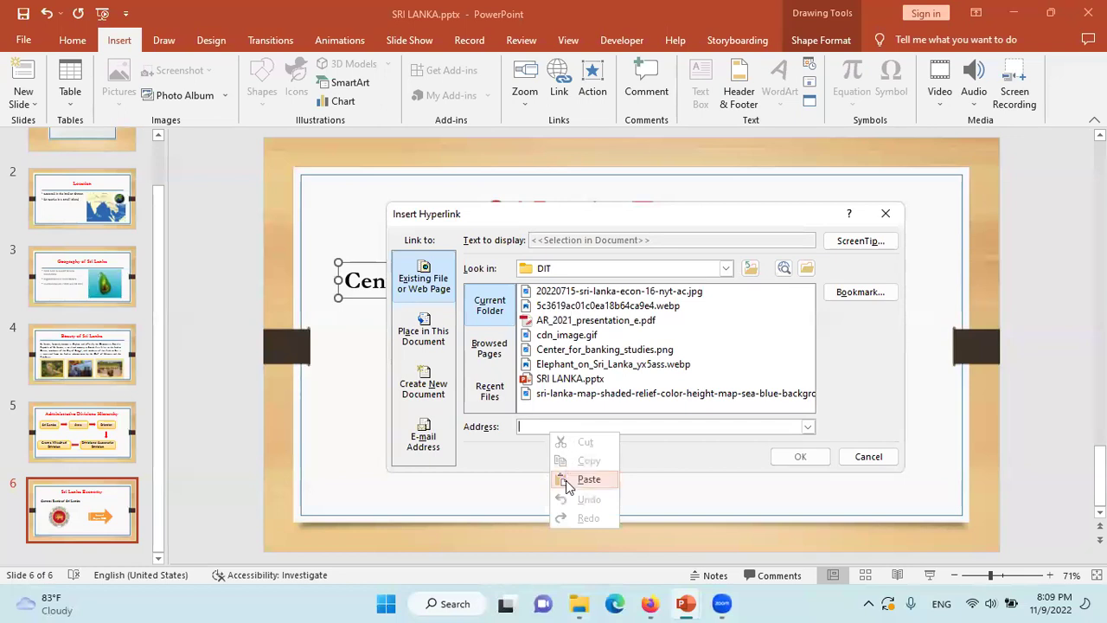
{"action": "left_click", "coordinate": [568, 478]}
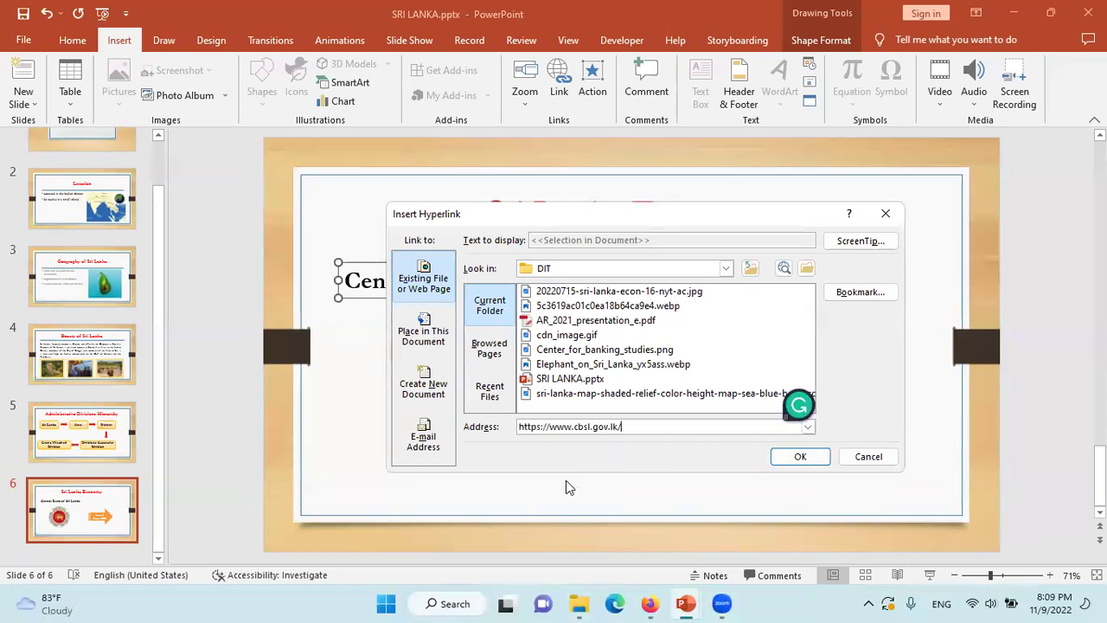
{"action": "left_click", "coordinate": [800, 457]}
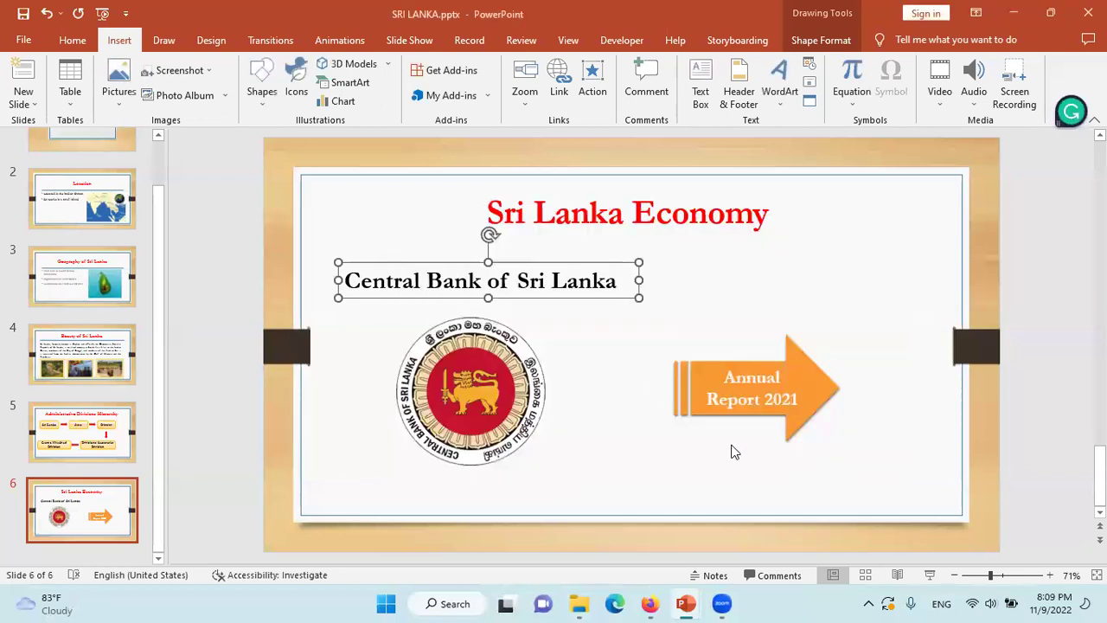
{"action": "left_click", "coordinate": [654, 384]}
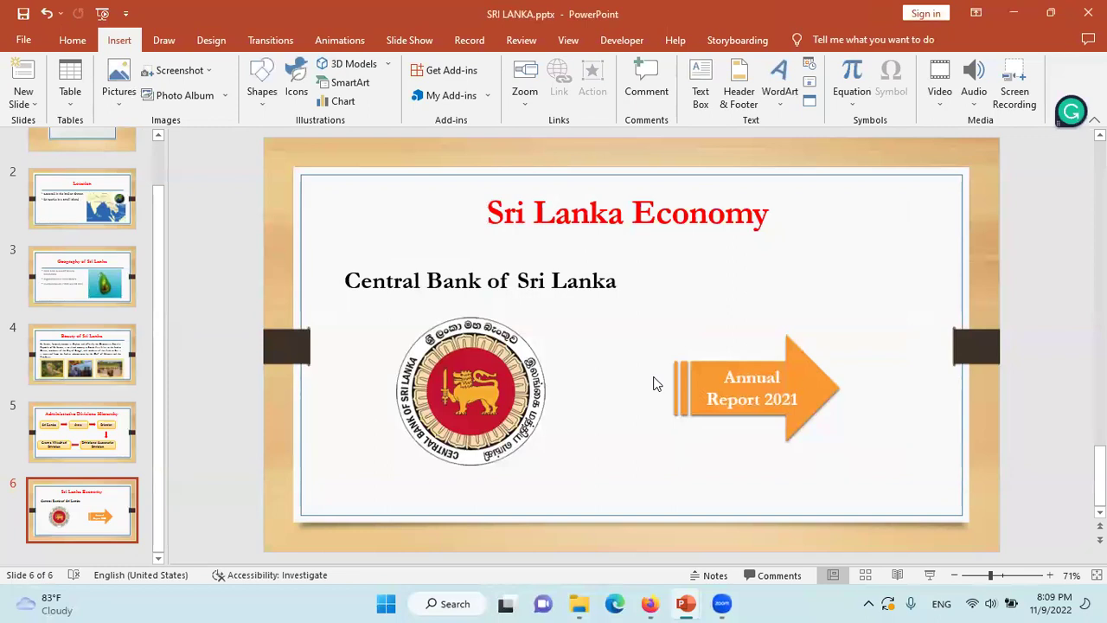
Close the Central Bank tab in Firefox and minimize the browser
{"action": "mouse_move", "coordinate": [654, 603]}
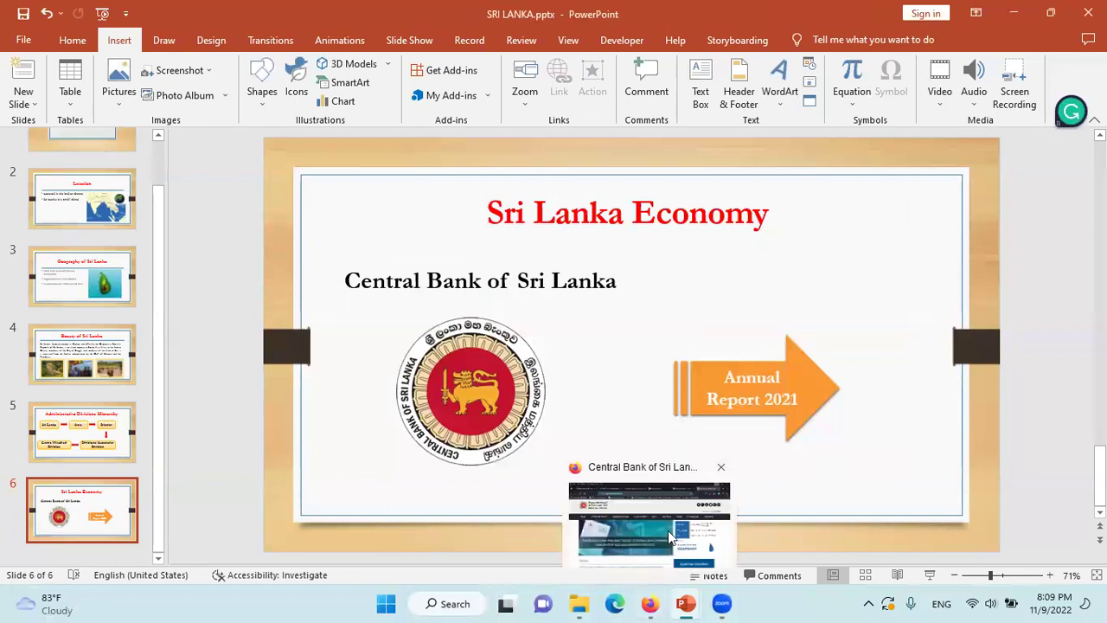
{"action": "left_click", "coordinate": [667, 530]}
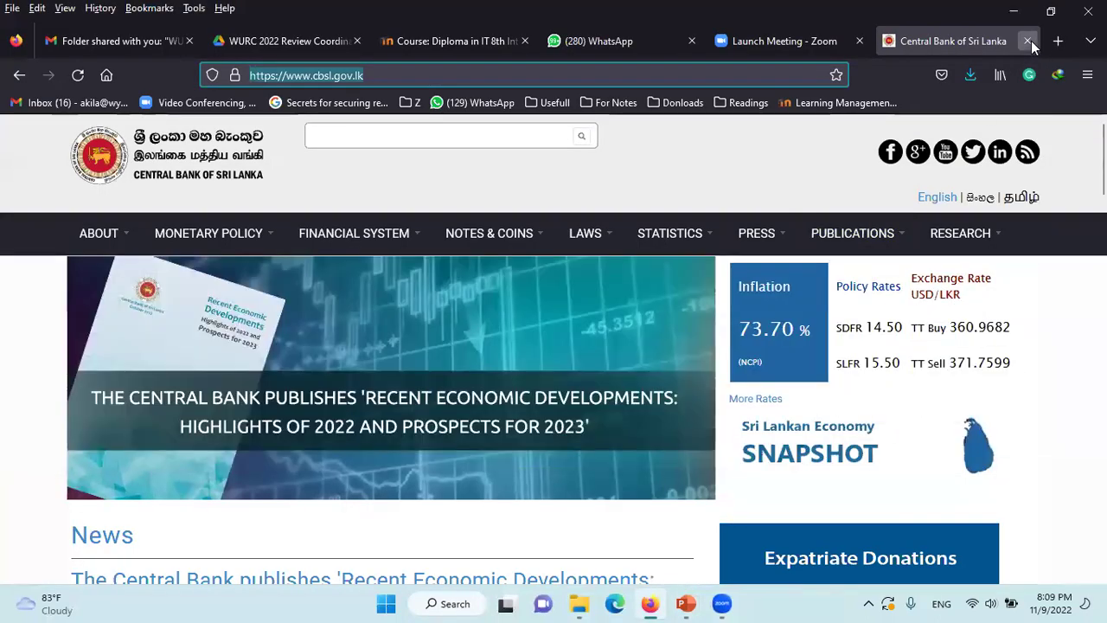
{"action": "left_click", "coordinate": [1028, 41]}
{"action": "left_click", "coordinate": [1014, 10]}
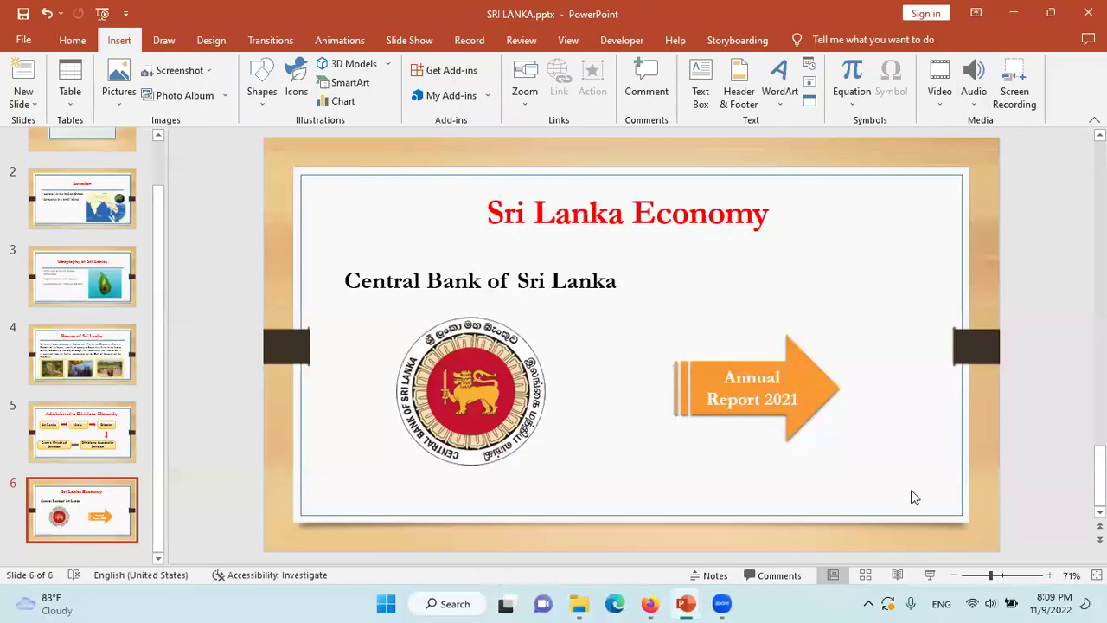
{"action": "left_click", "coordinate": [930, 575]}
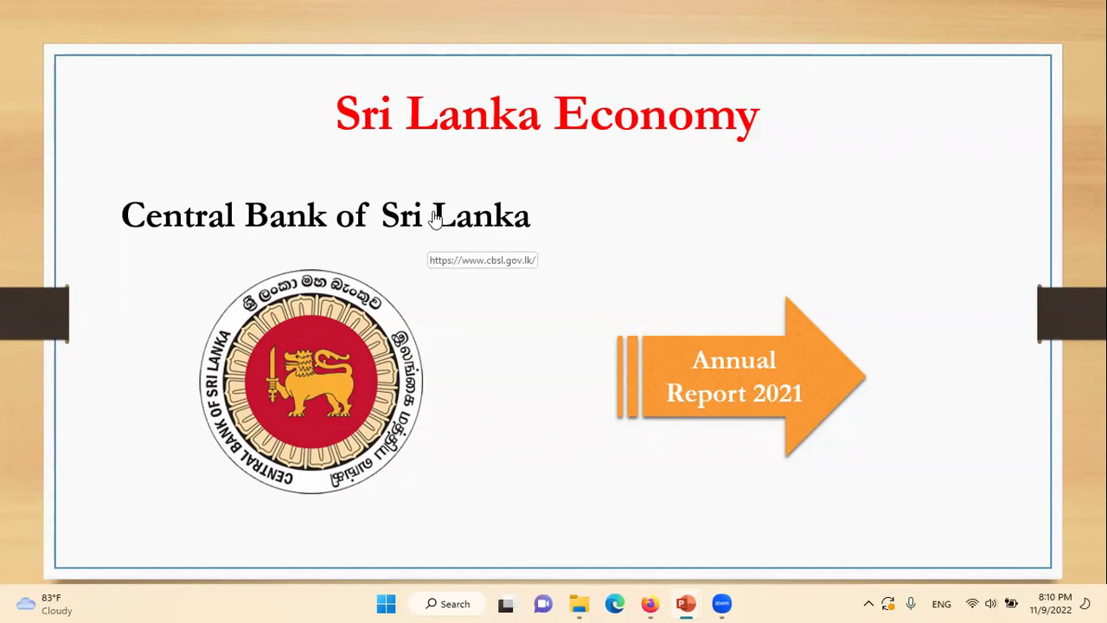
{"action": "left_click", "coordinate": [435, 218]}
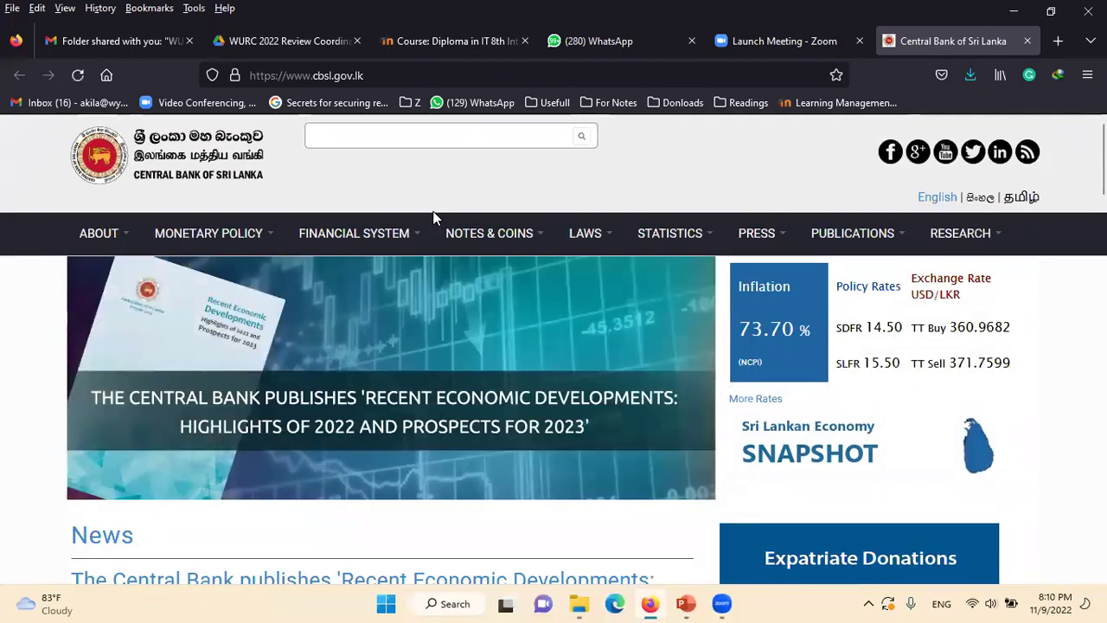
{"action": "left_click", "coordinate": [1028, 40]}
{"action": "left_click", "coordinate": [1015, 12]}
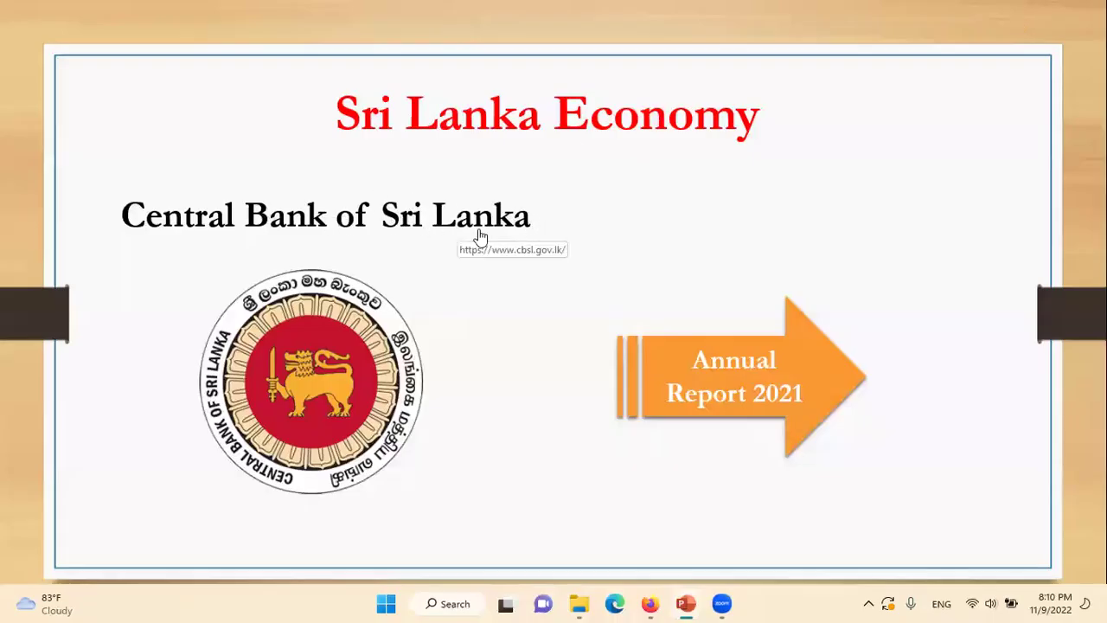
{"action": "left_click", "coordinate": [365, 225]}
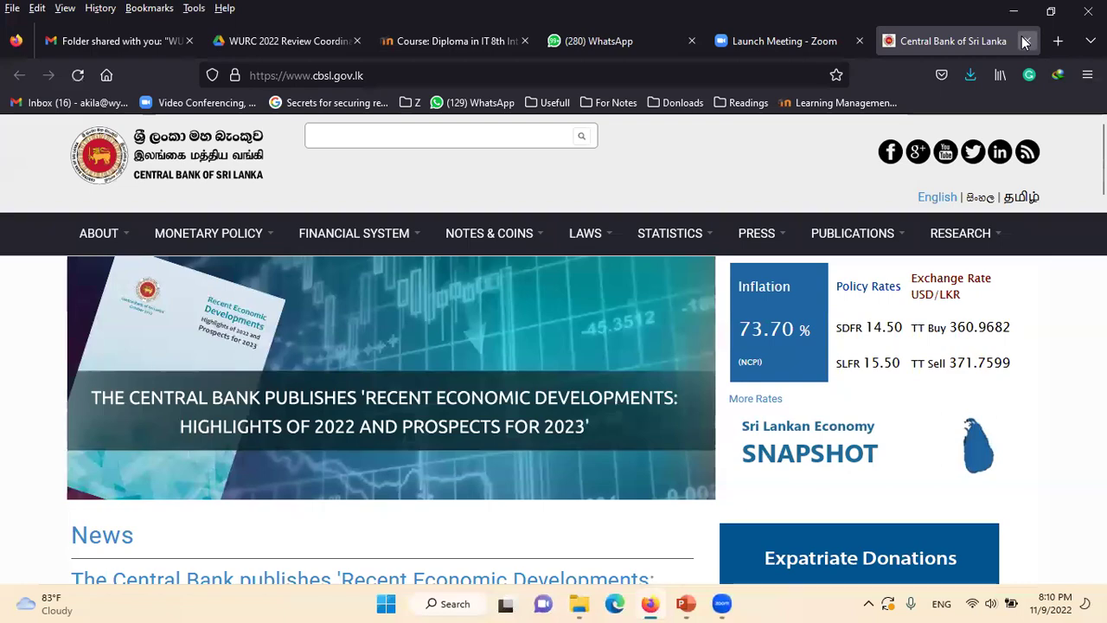
{"action": "left_click", "coordinate": [1023, 39]}
{"action": "left_click", "coordinate": [1013, 12]}
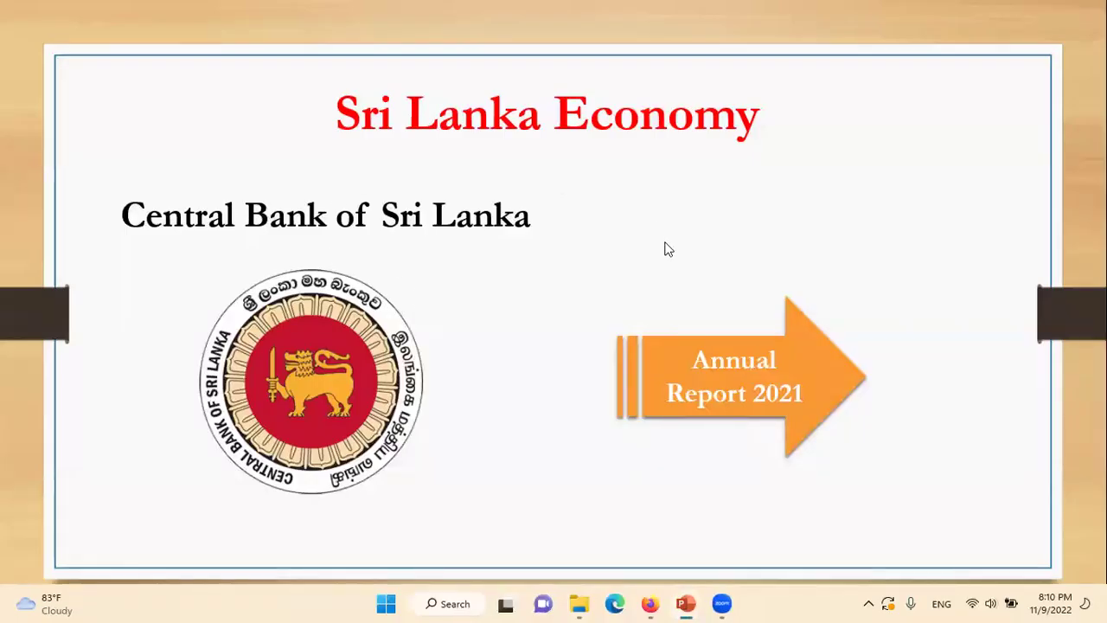
{"action": "key", "text": "Escape"}
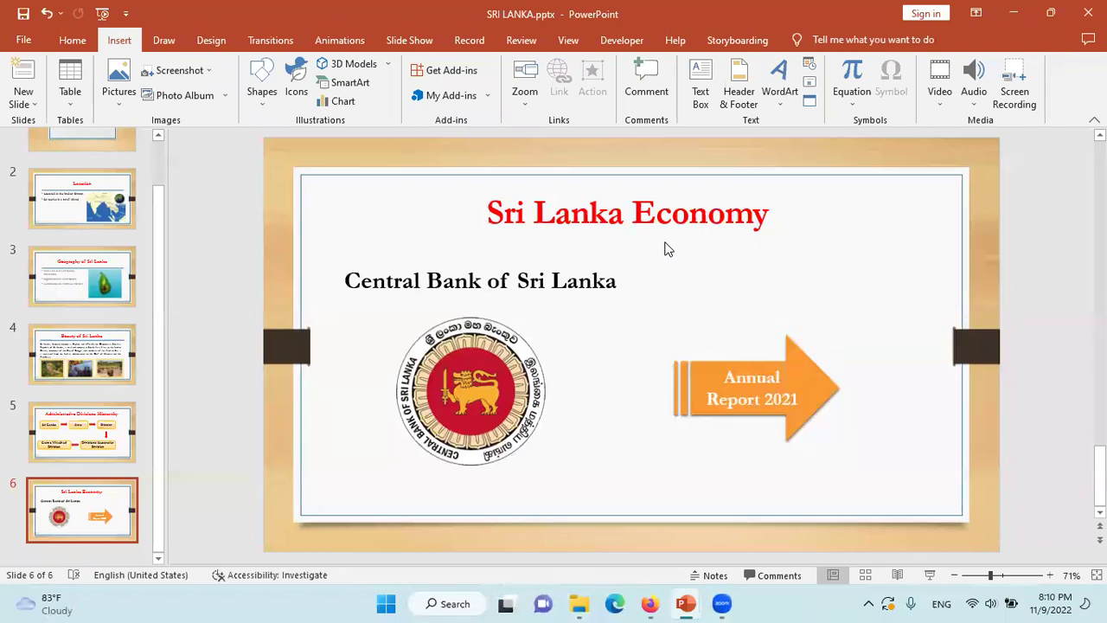
{"action": "left_click", "coordinate": [497, 387]}
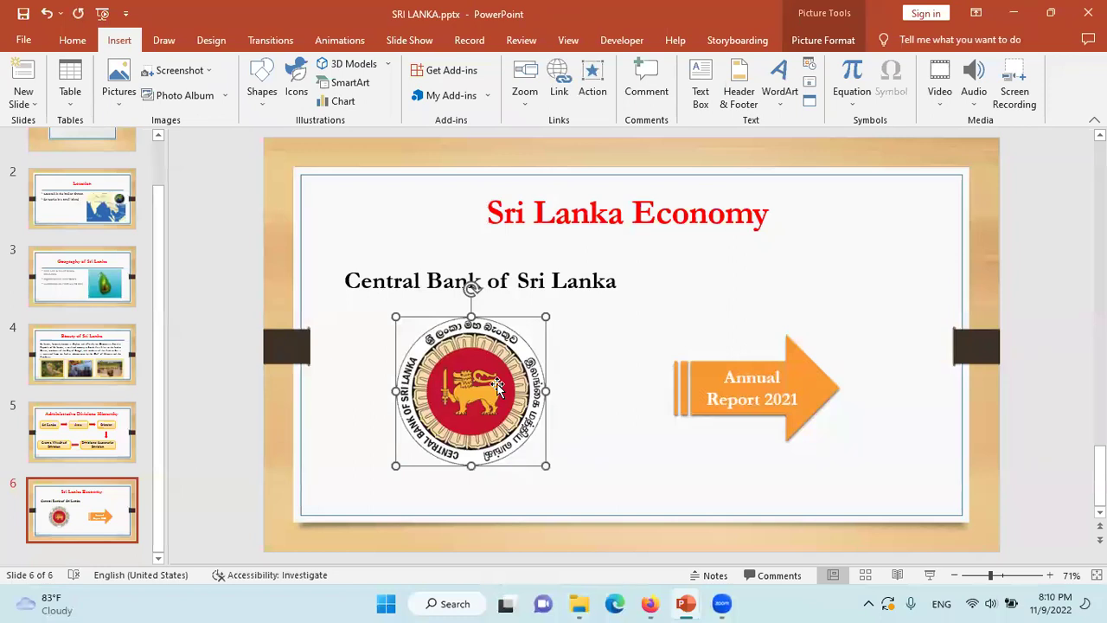
{"action": "left_click", "coordinate": [558, 86]}
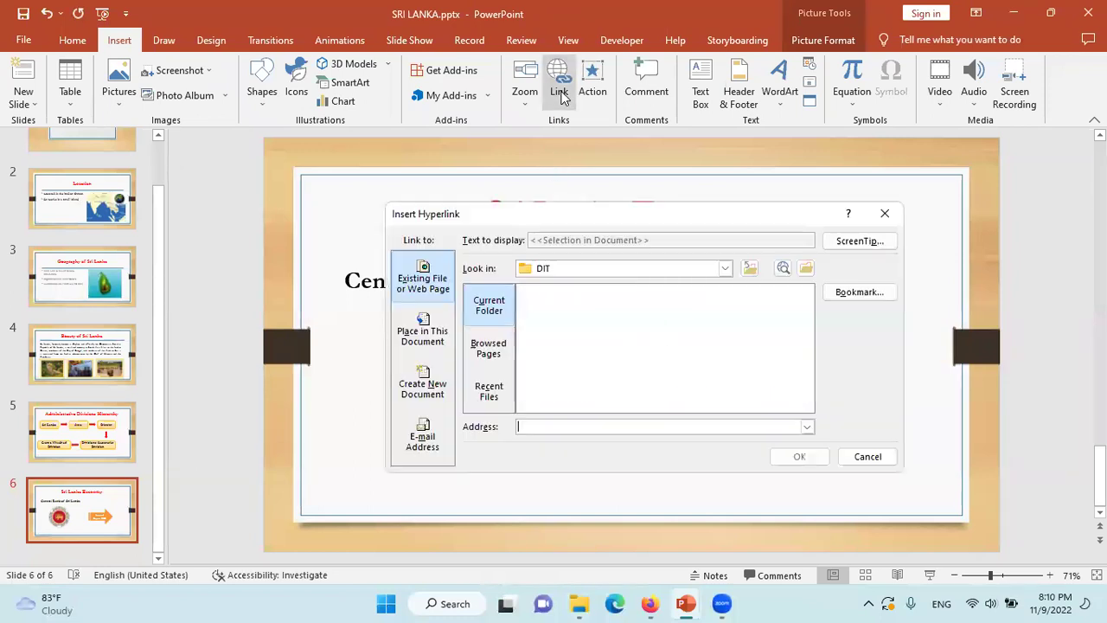
{"action": "type", "text": "https://www.cbsl.gov.lk/"}
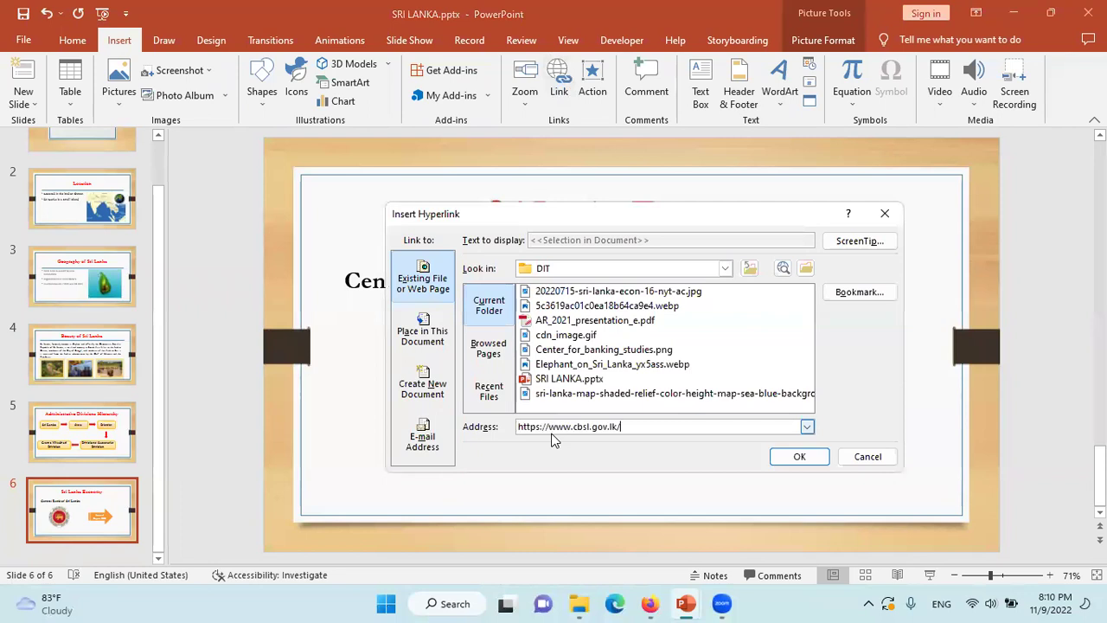
{"action": "left_click", "coordinate": [800, 455]}
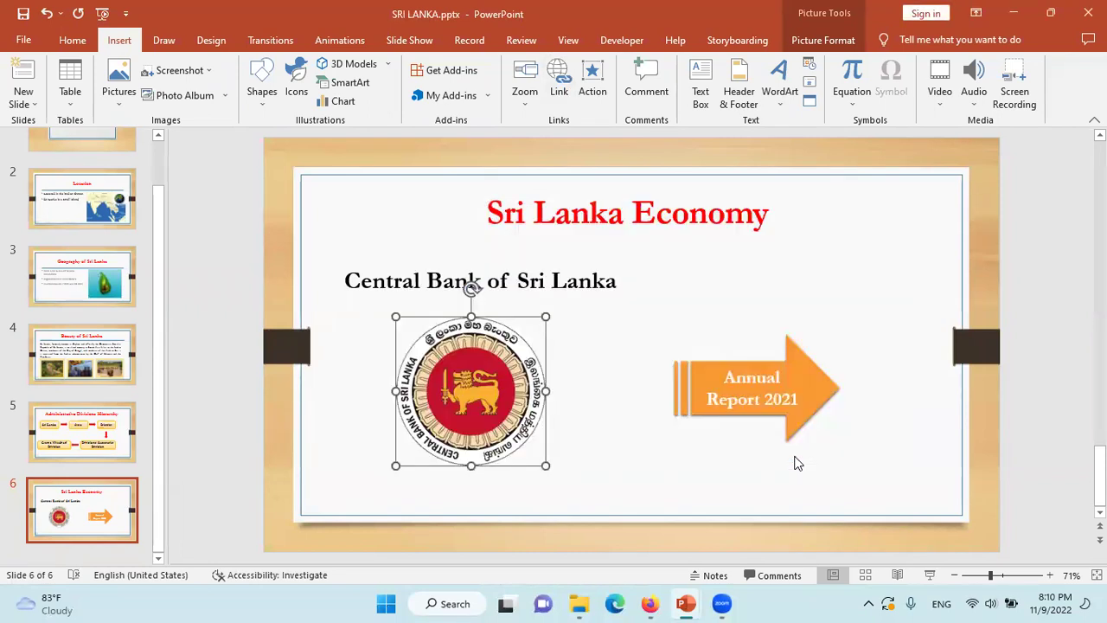
Run the slideshow from slide 6 and follow the logo's link to the Central Bank site
{"action": "left_click", "coordinate": [929, 574]}
{"action": "mouse_move", "coordinate": [337, 377]}
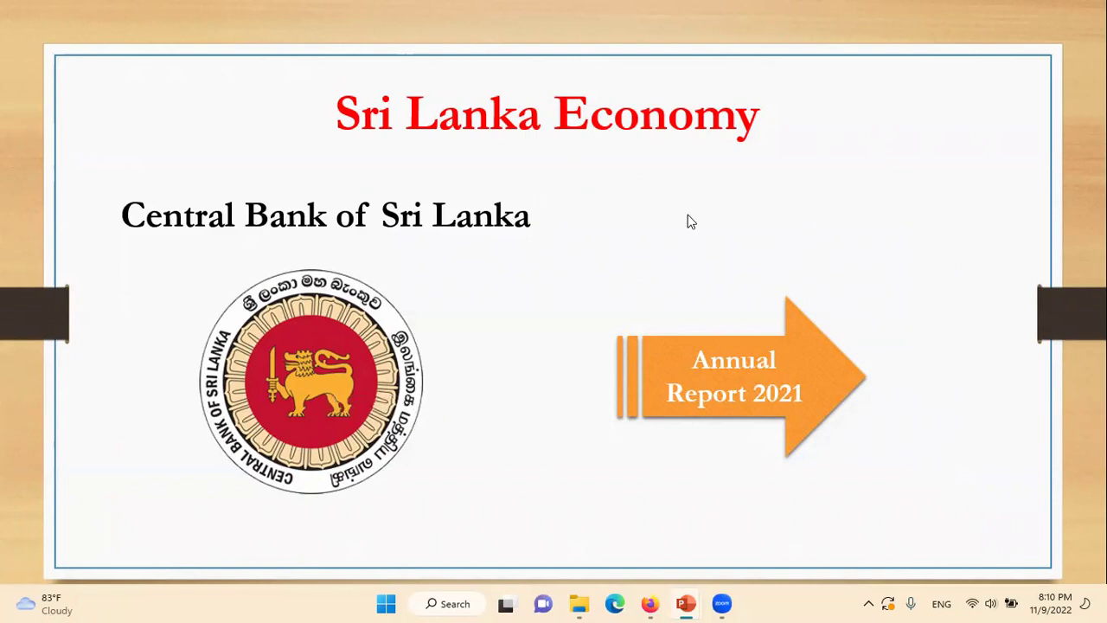
{"action": "mouse_move", "coordinate": [337, 430]}
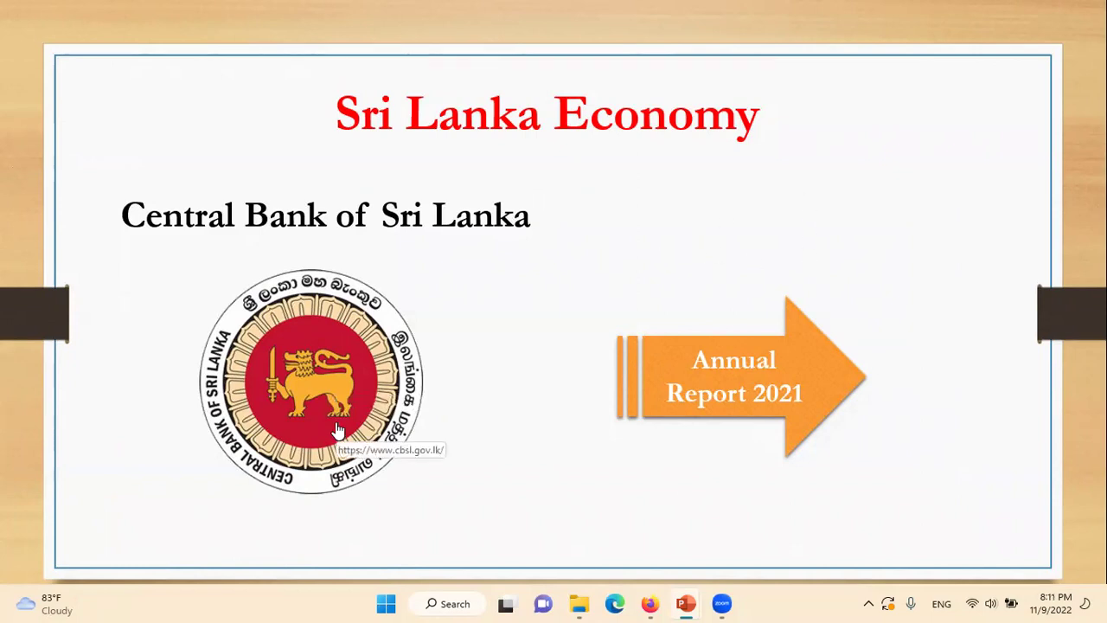
{"action": "left_click", "coordinate": [328, 393]}
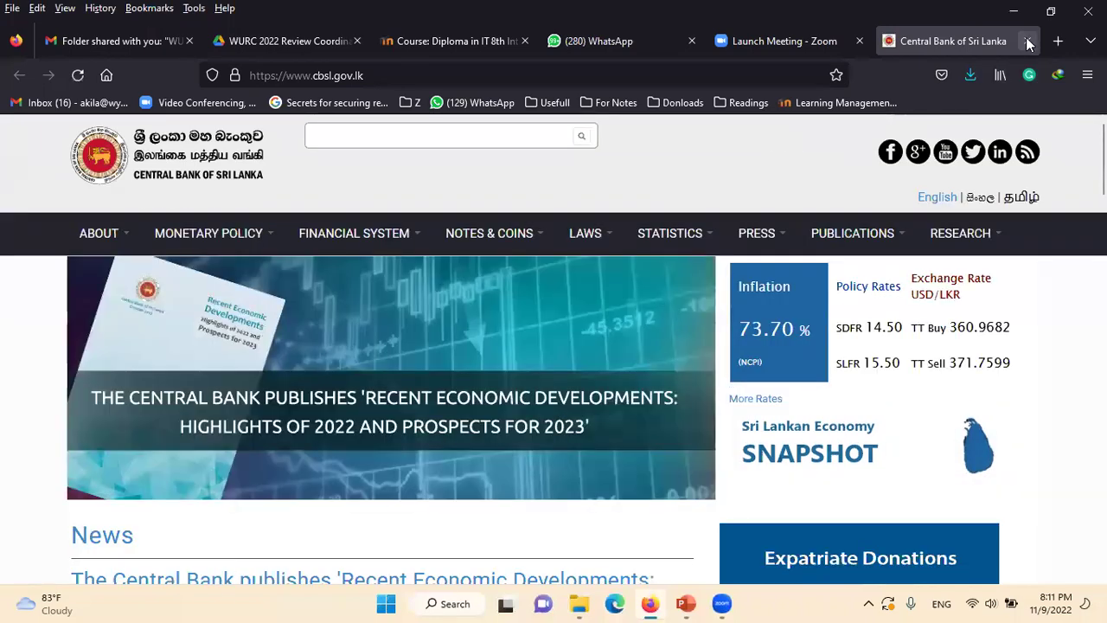
Close the Central Bank tab, end the slideshow, and deselect the logo
{"action": "left_click", "coordinate": [1026, 40]}
{"action": "left_click", "coordinate": [1017, 21]}
{"action": "left_click", "coordinate": [1017, 21]}
{"action": "left_click", "coordinate": [1017, 20]}
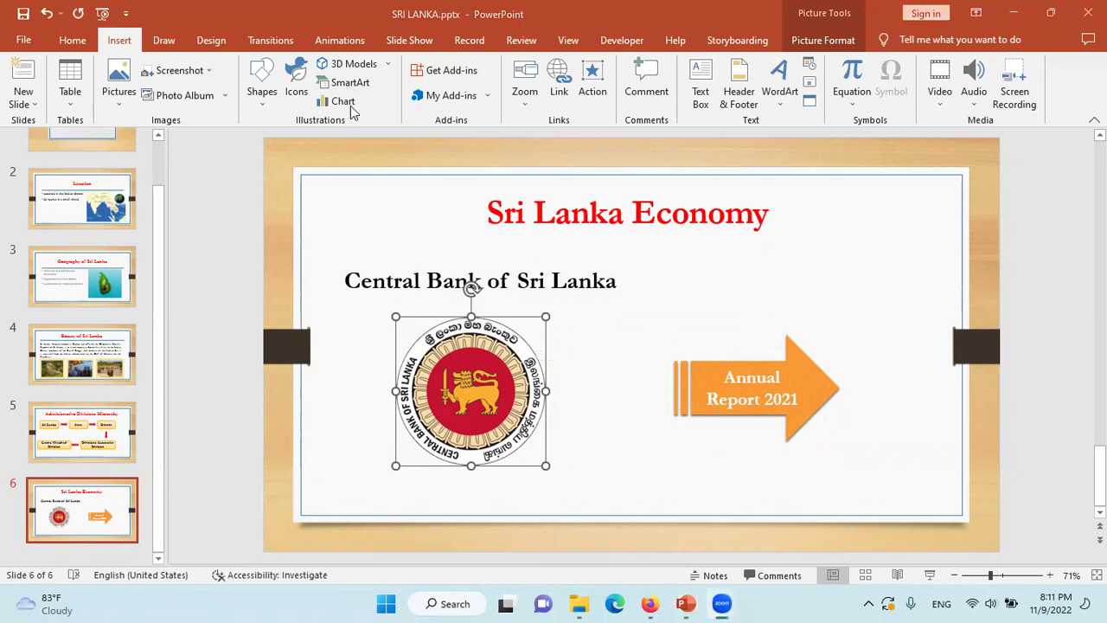
{"action": "left_click", "coordinate": [637, 321]}
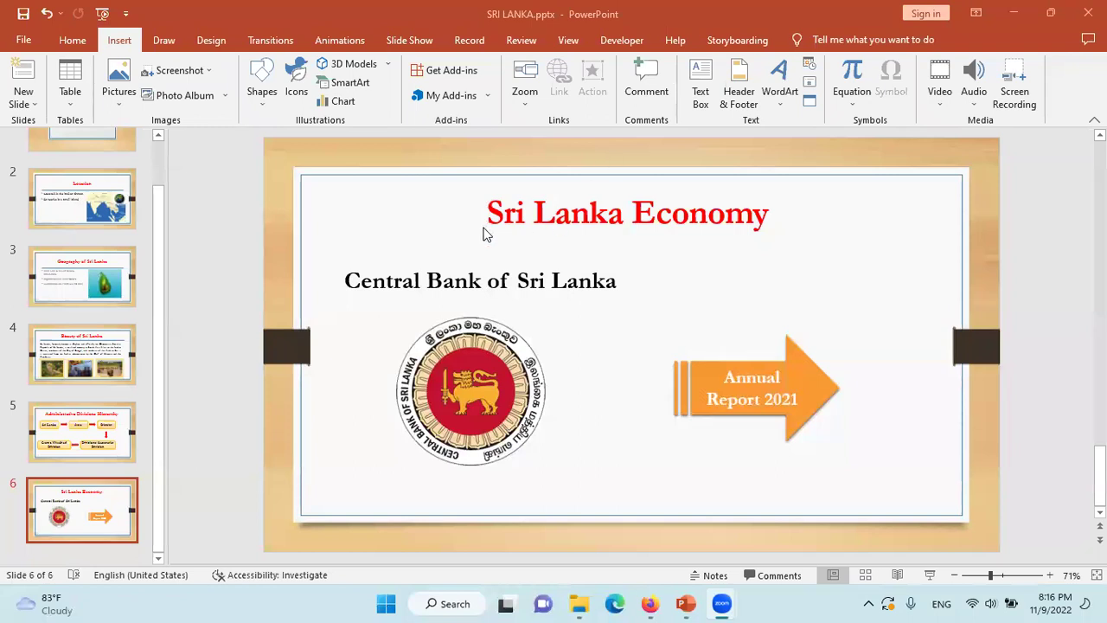
Remove the hyperlink from the Central Bank of Sri Lanka text box on slide 6
{"action": "left_click", "coordinate": [599, 281]}
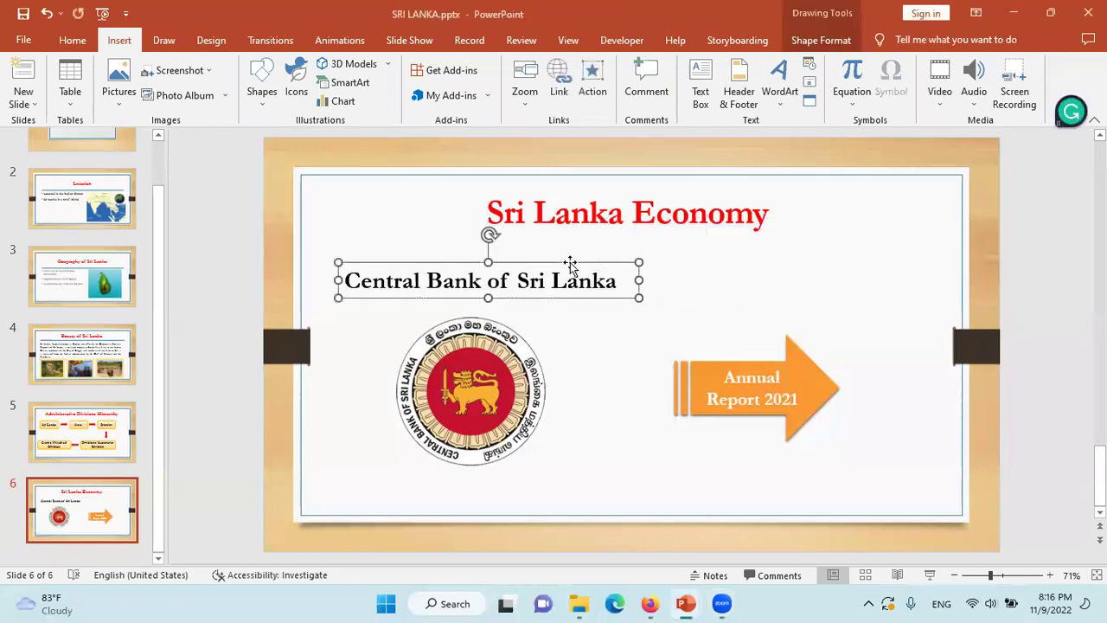
{"action": "right_click", "coordinate": [572, 264]}
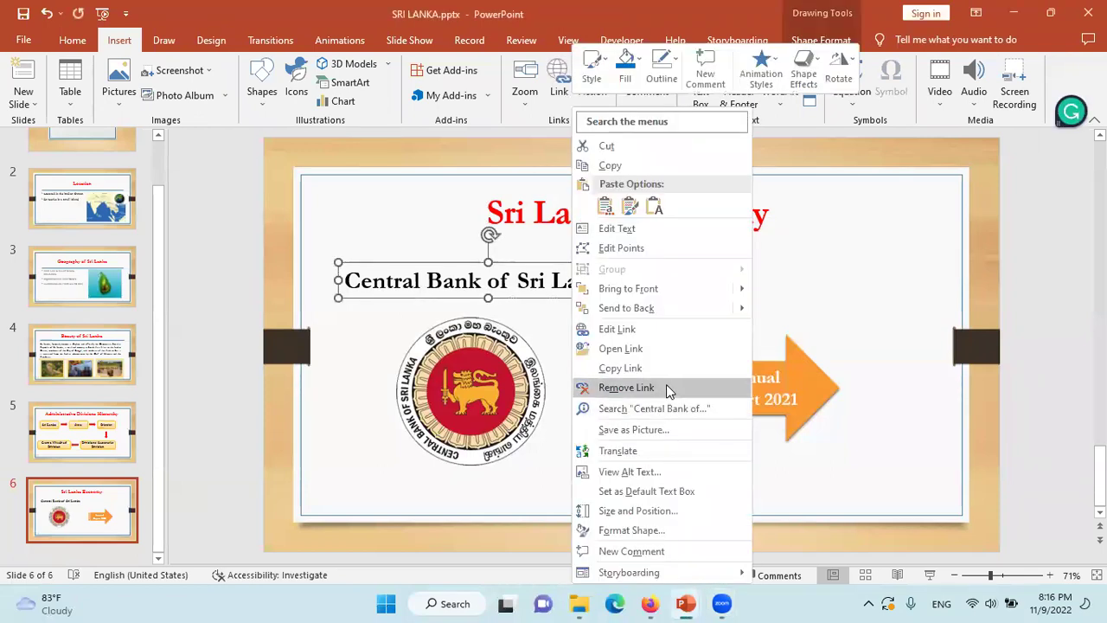
{"action": "left_click", "coordinate": [666, 387]}
{"action": "right_click", "coordinate": [571, 270]}
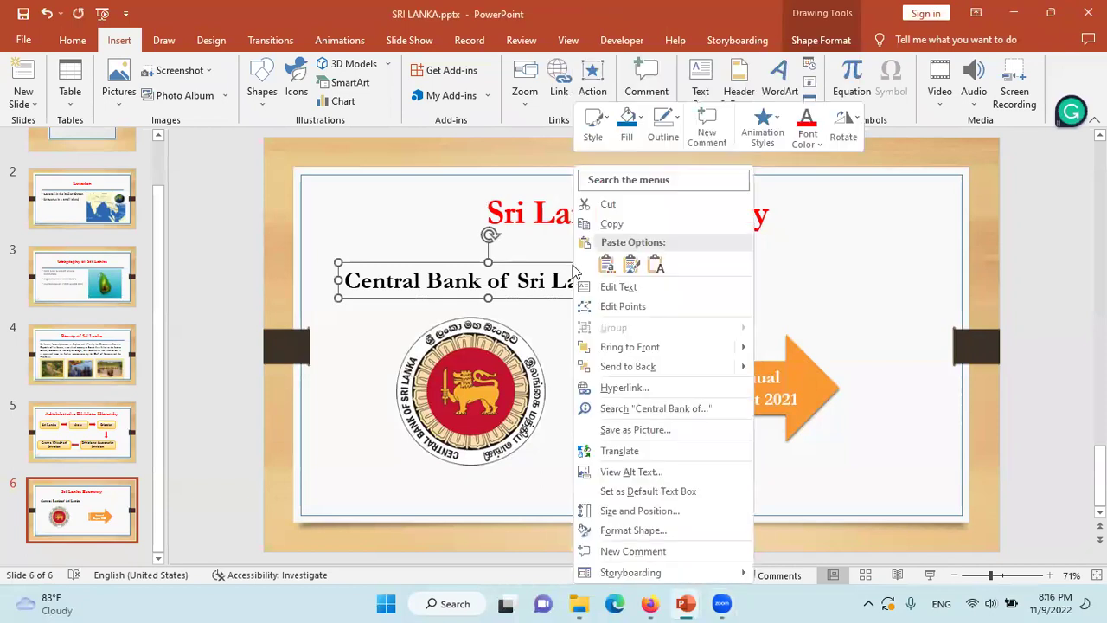
{"action": "left_click", "coordinate": [518, 265]}
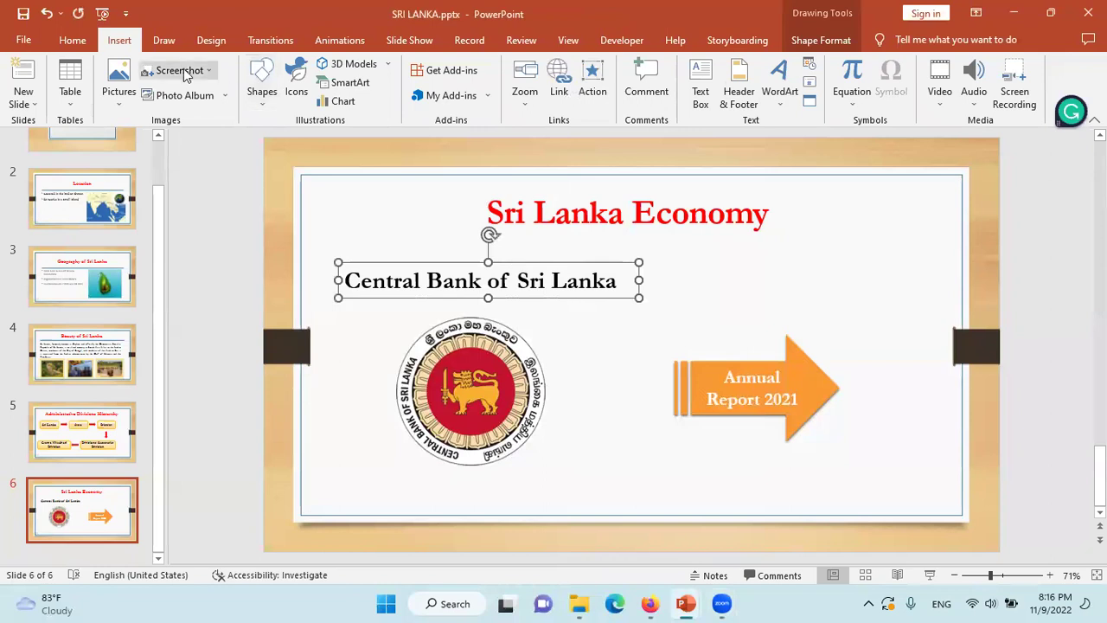
Reopen Insert Hyperlink for the Central Bank text, set to Existing File or Web Page, then go to Firefox
{"action": "left_click", "coordinate": [558, 93]}
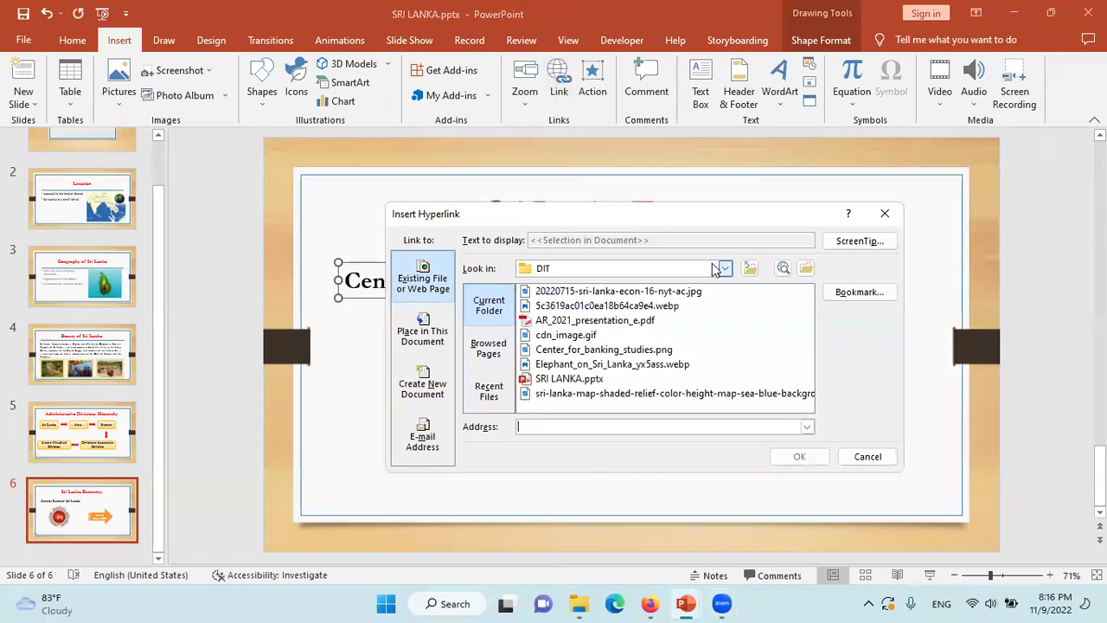
{"action": "left_click", "coordinate": [423, 324]}
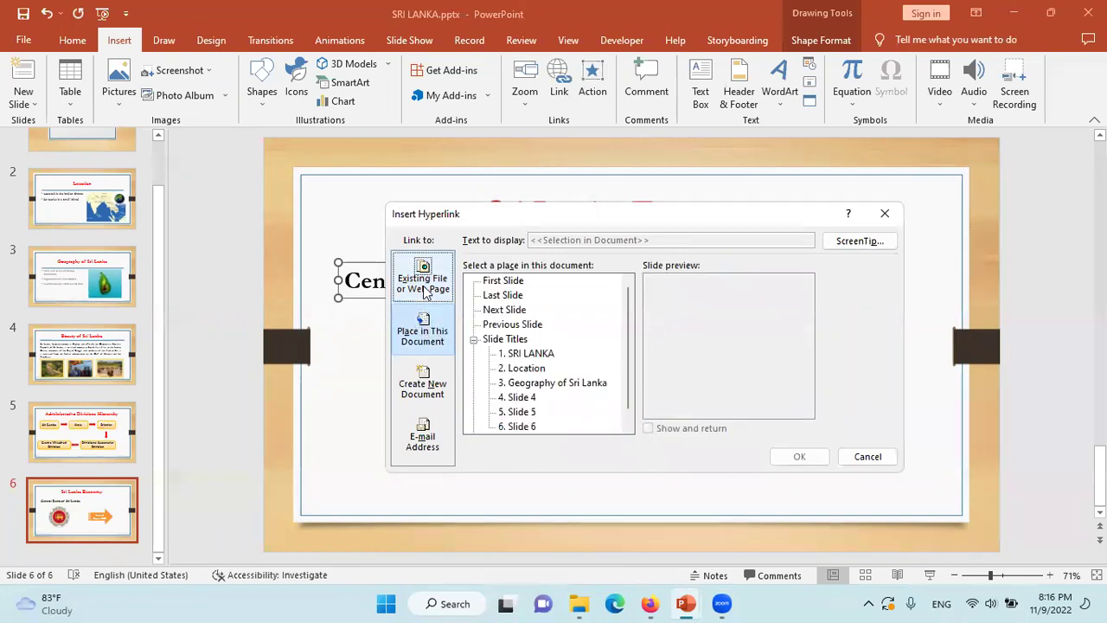
{"action": "left_click", "coordinate": [425, 293]}
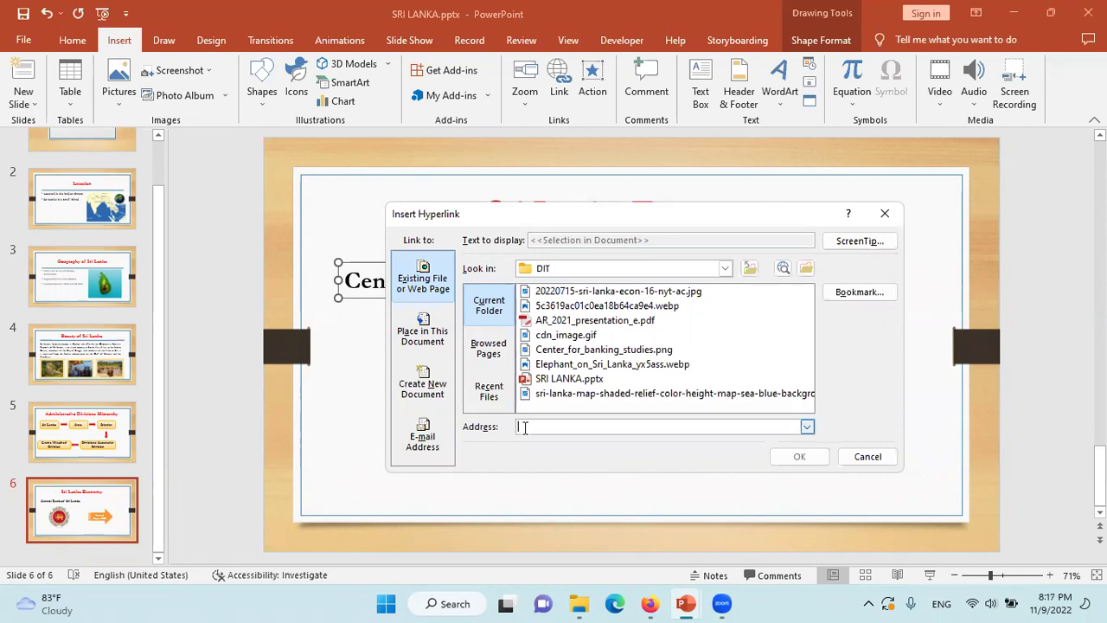
{"action": "left_click", "coordinate": [651, 603]}
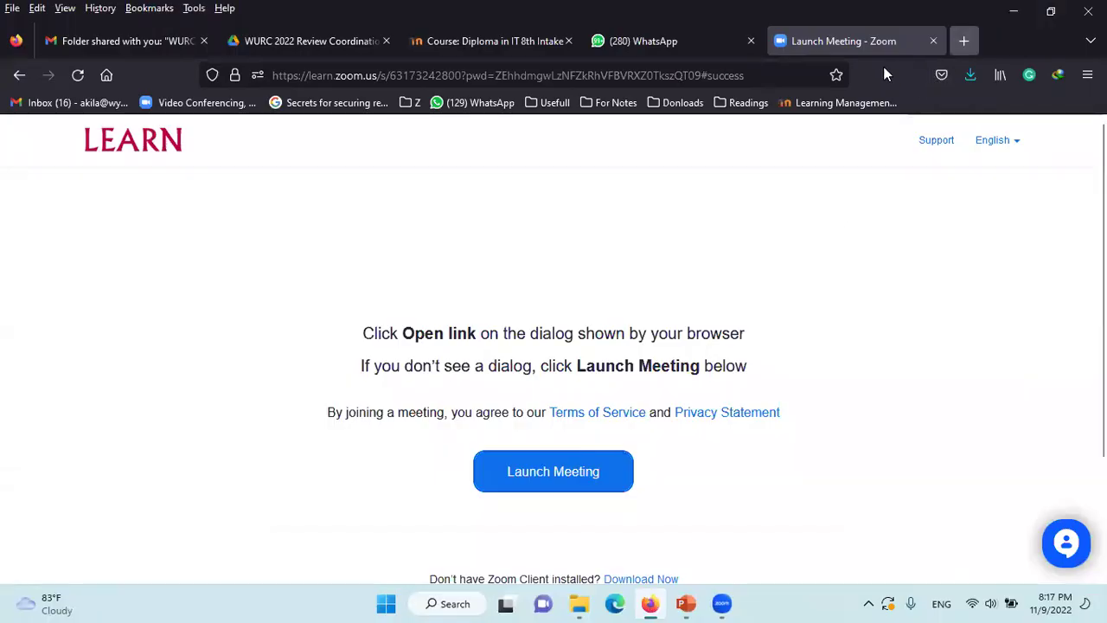
In a new tab, search Google for 'central bank' and select the cbsl.gov.lk site address
{"action": "key", "text": "ctrl+t"}
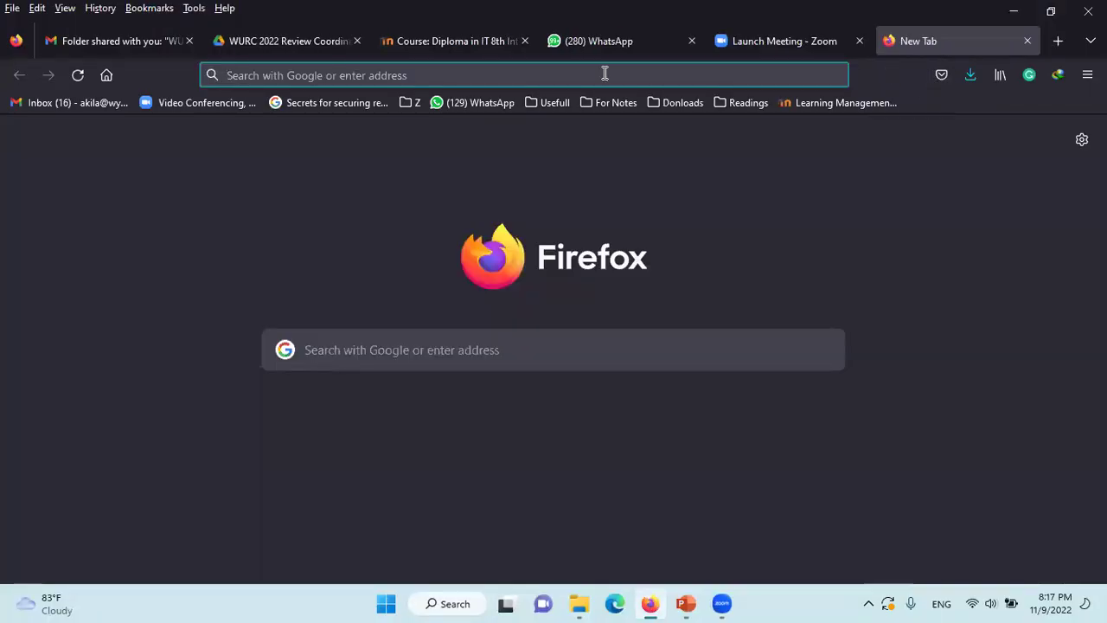
{"action": "type", "text": "cent"}
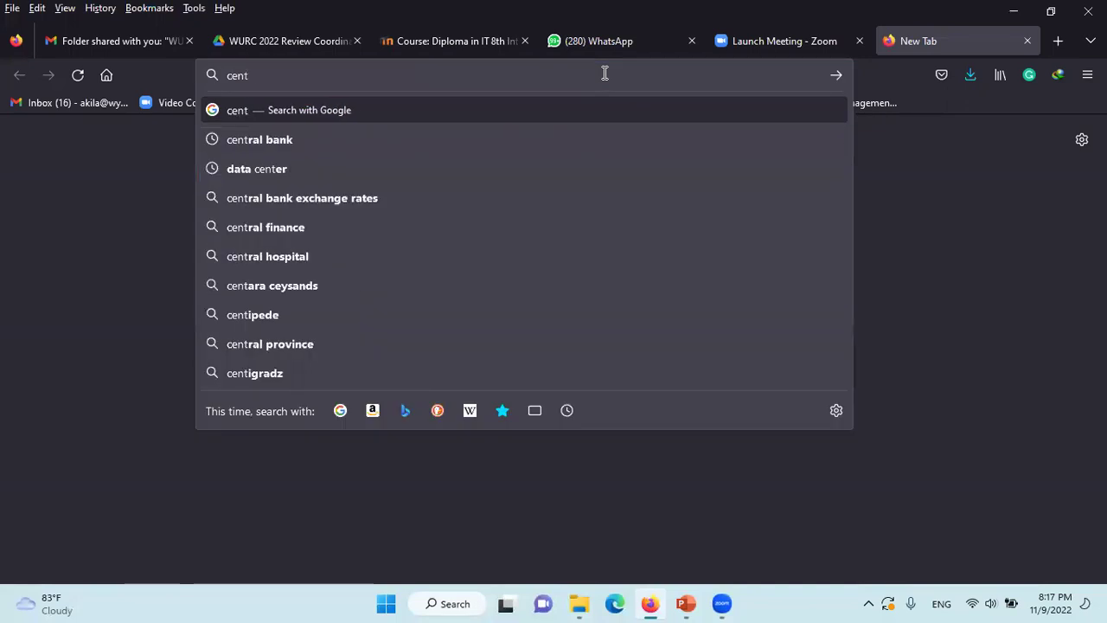
{"action": "type", "text": "a"}
{"action": "key", "text": "BackSpace"}
{"action": "type", "text": "ra"}
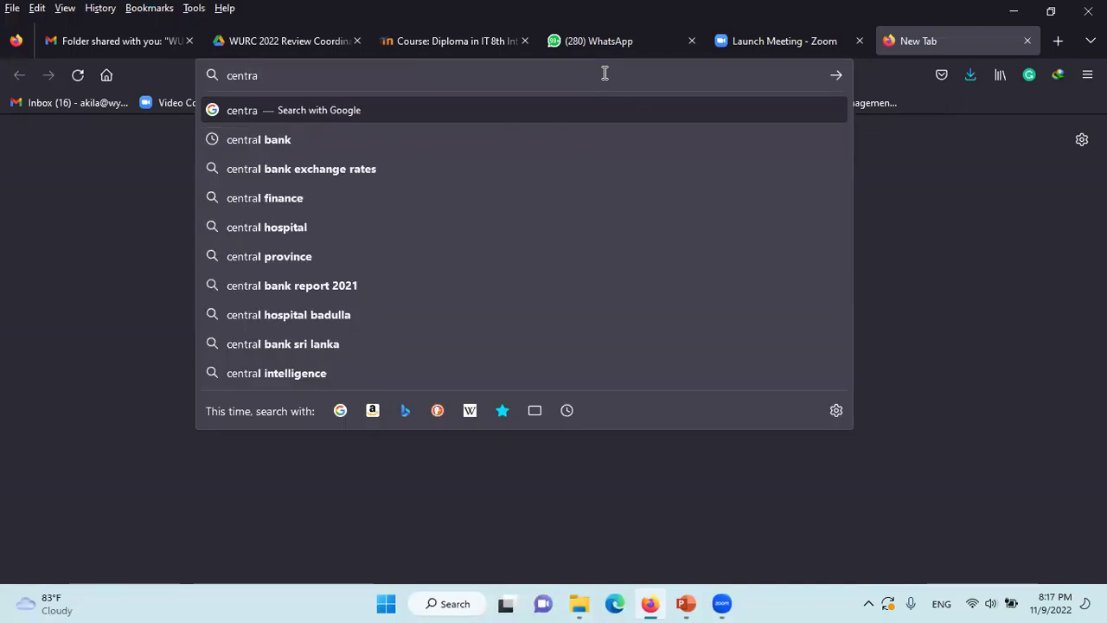
{"action": "type", "text": "lba"}
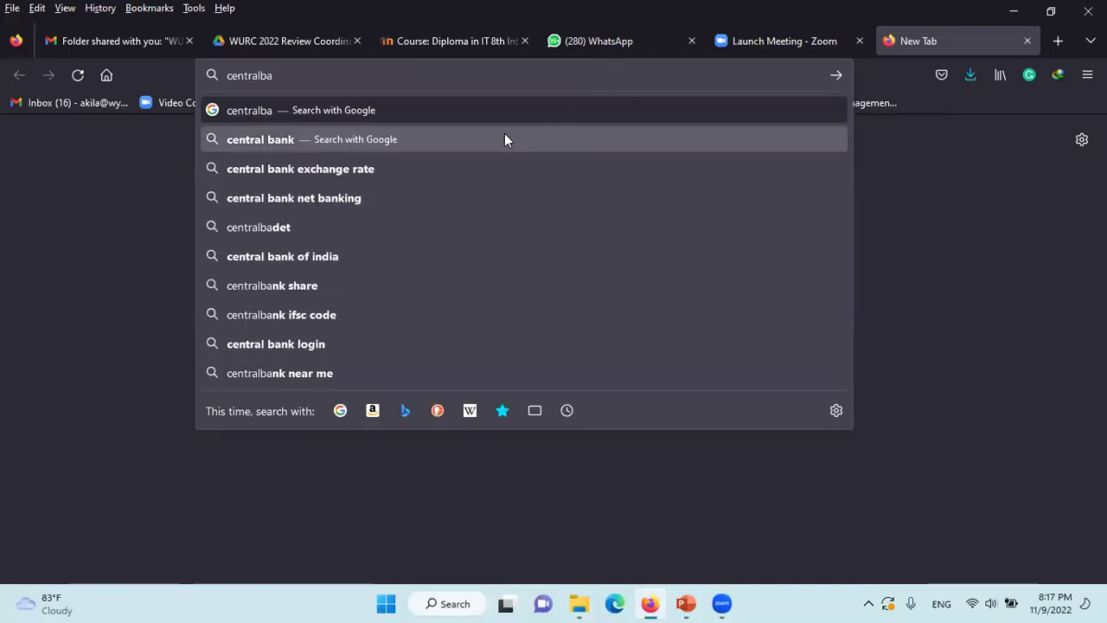
{"action": "left_click", "coordinate": [447, 263]}
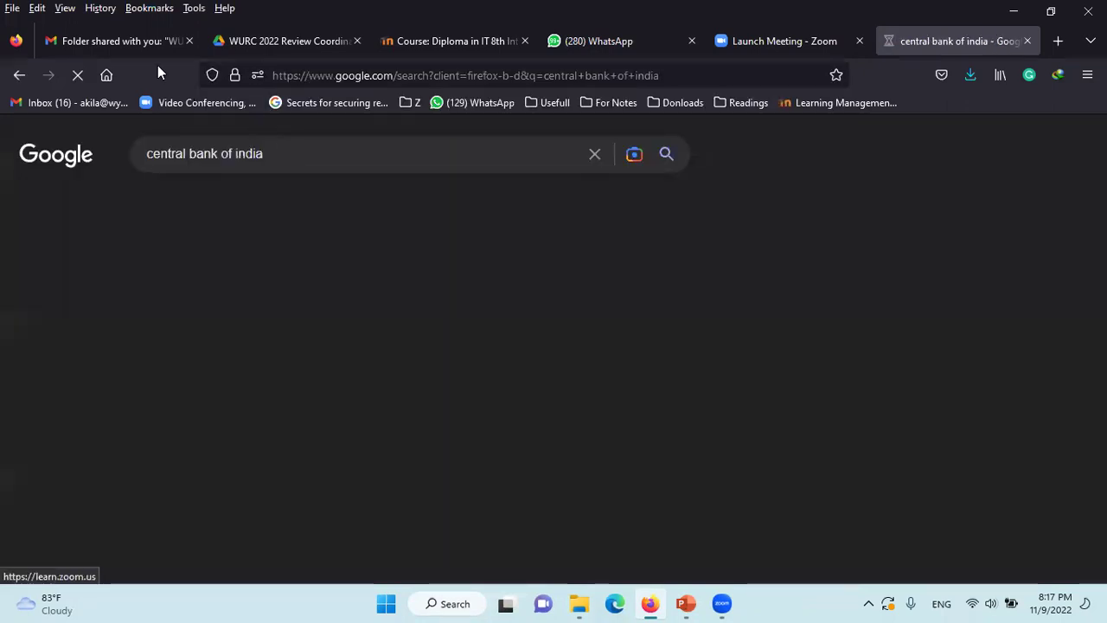
{"action": "left_click", "coordinate": [19, 75]}
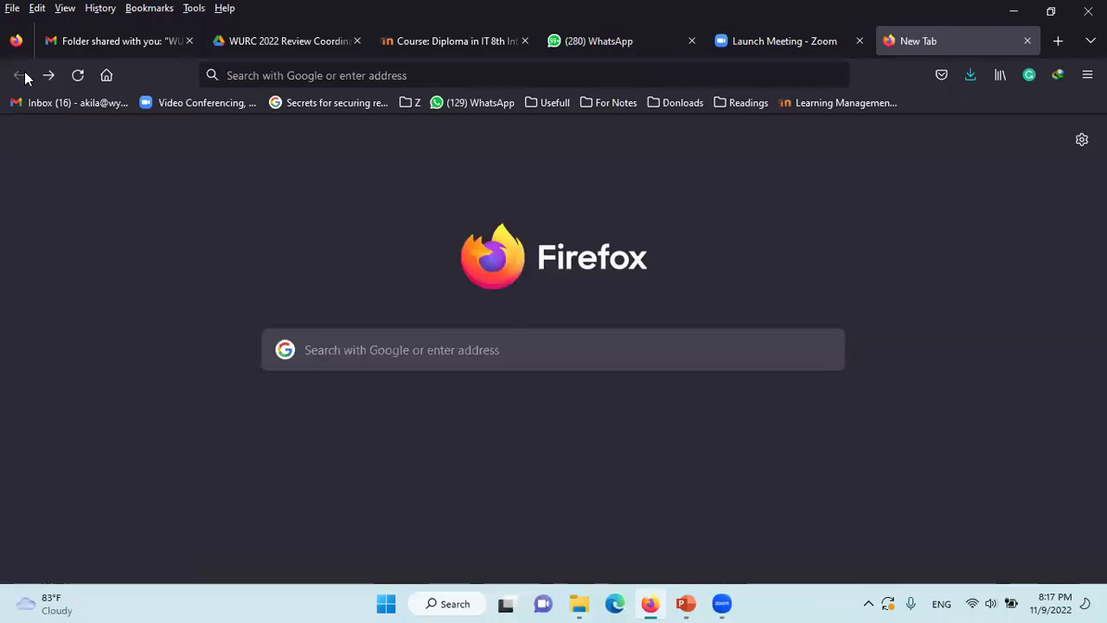
{"action": "left_click", "coordinate": [331, 75]}
{"action": "type", "text": "ce"}
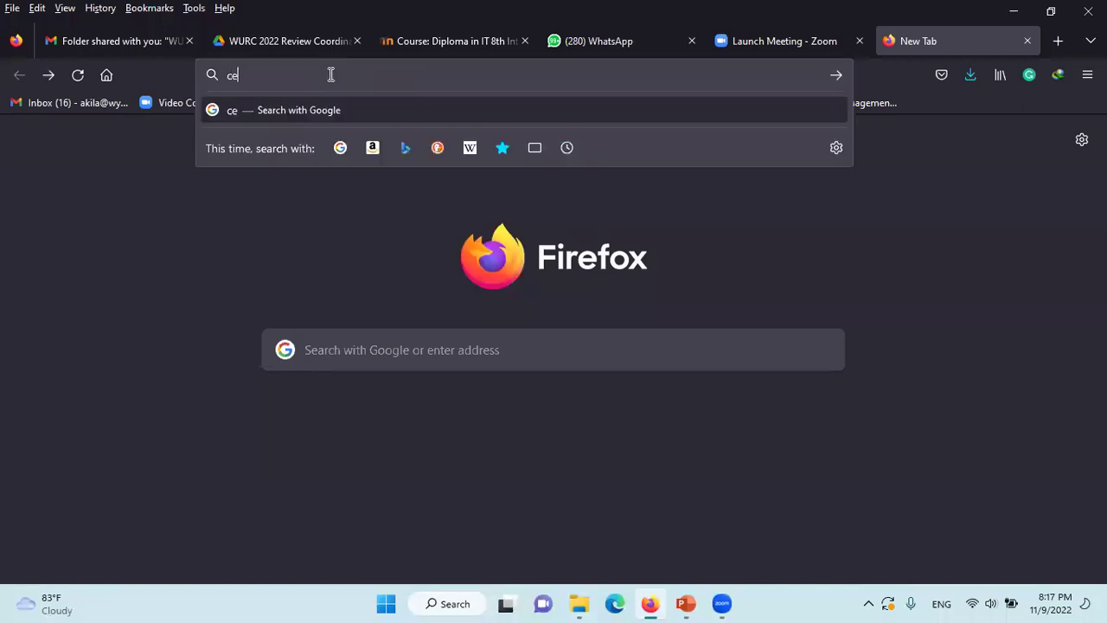
{"action": "type", "text": "ntral"}
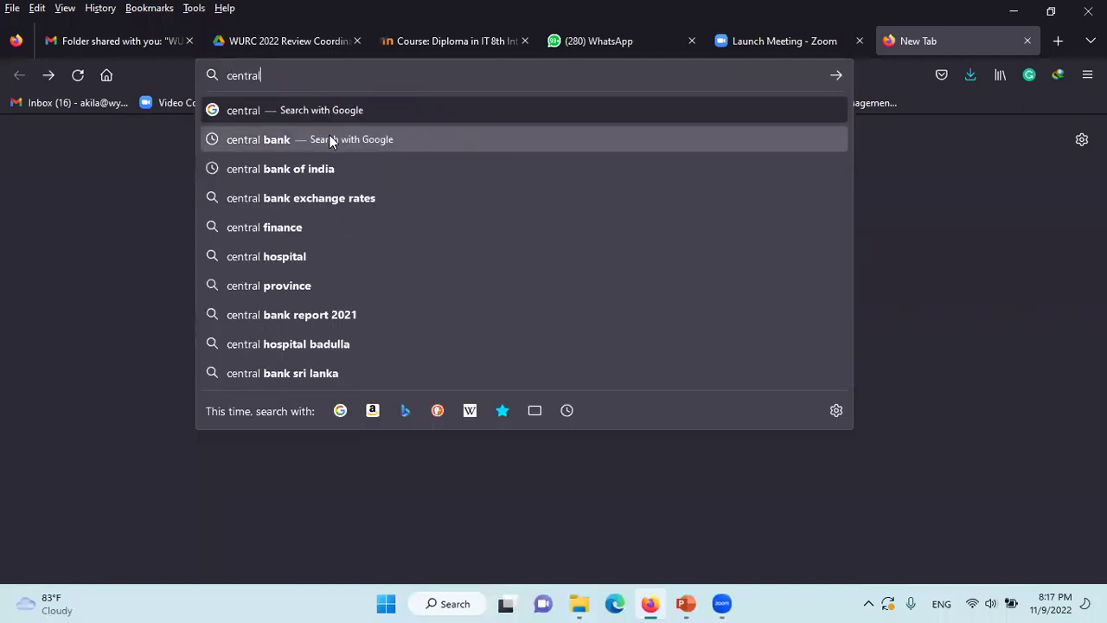
{"action": "left_click", "coordinate": [329, 137]}
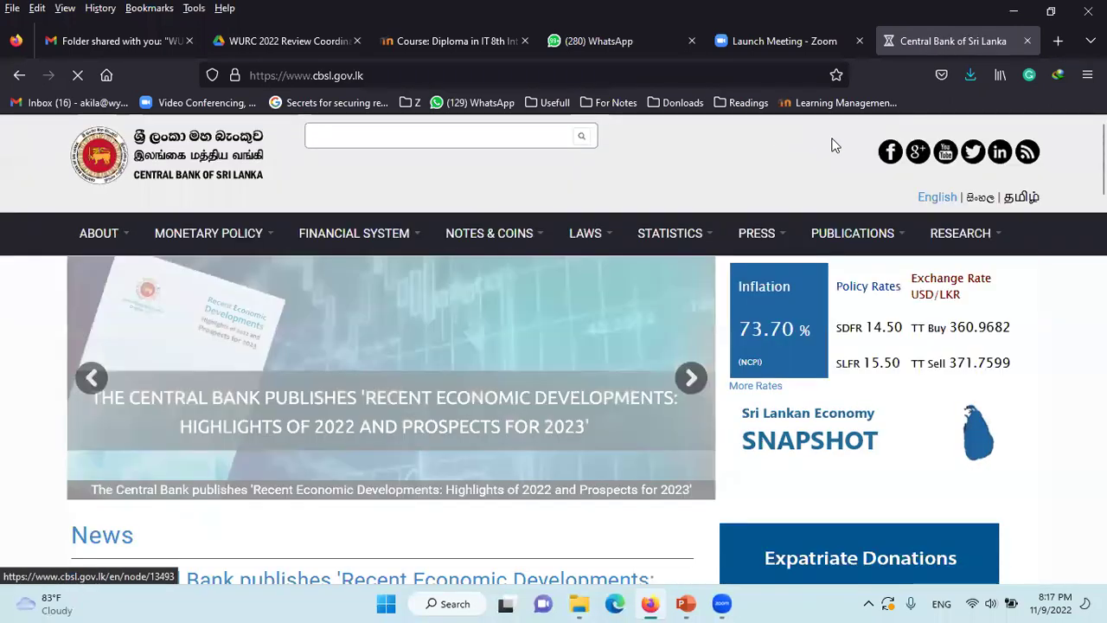
{"action": "left_click", "coordinate": [367, 73]}
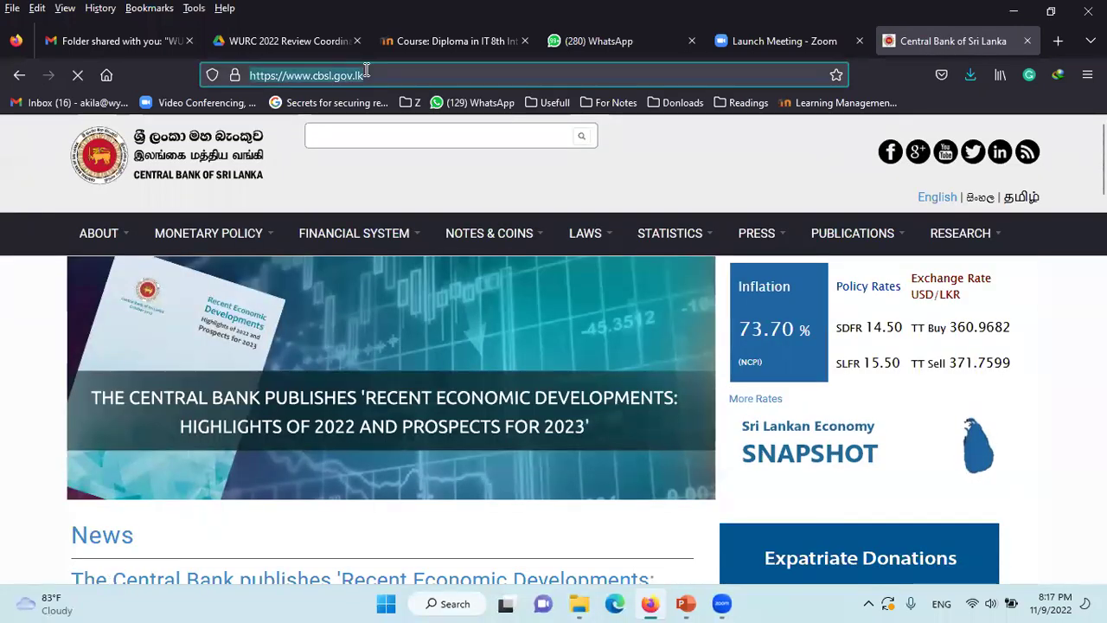
{"action": "key", "text": "alt+Tab"}
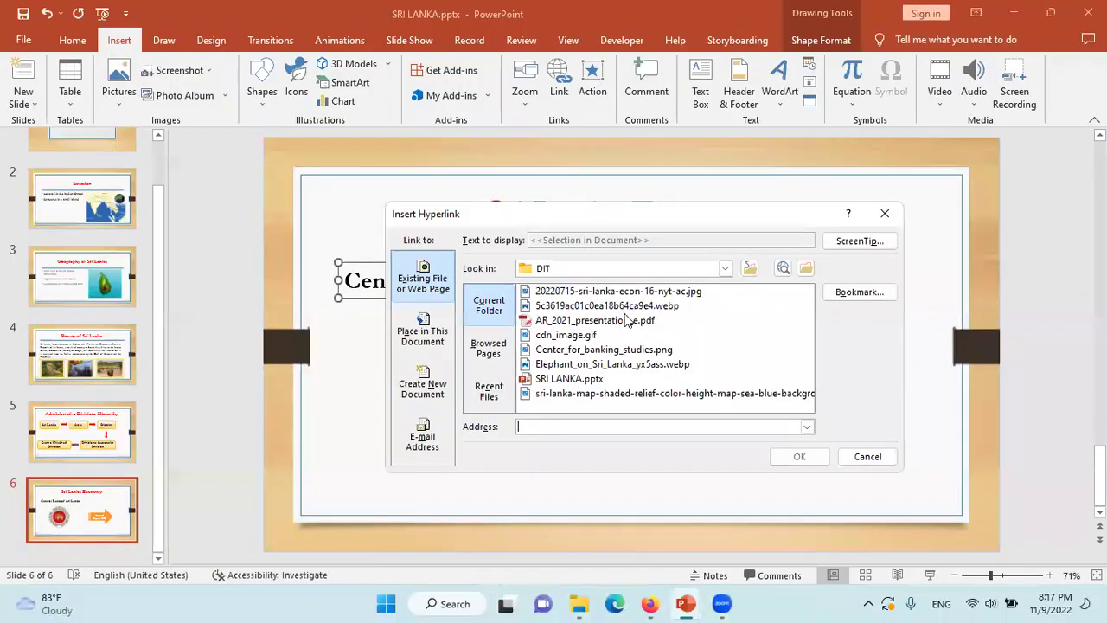
{"action": "type", "text": "https://www.cbsl.gov.lk/"}
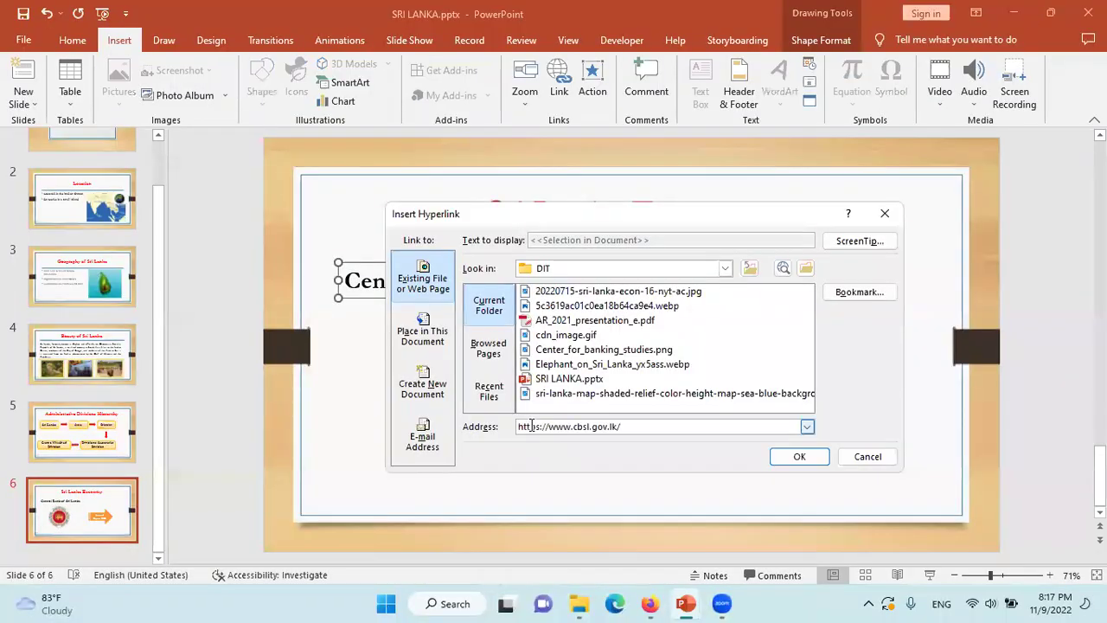
{"action": "left_click", "coordinate": [799, 456]}
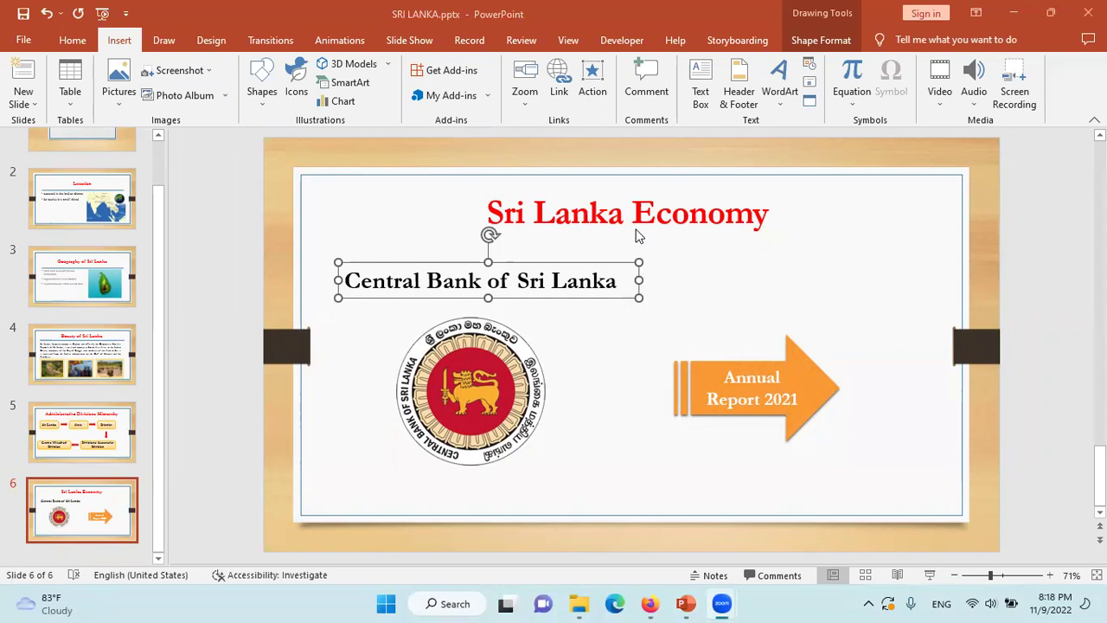
Start a hyperlink on the Annual Report 2021 arrow and pick AR_2021_presentation_e.pdf from DIT
{"action": "left_click", "coordinate": [777, 376]}
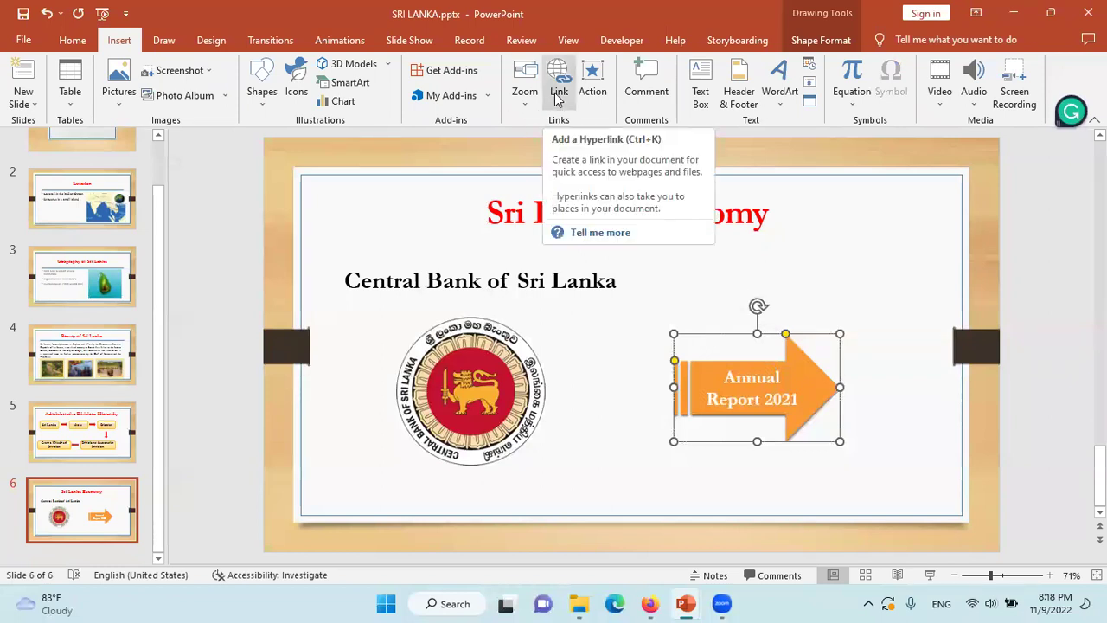
{"action": "right_click", "coordinate": [703, 337]}
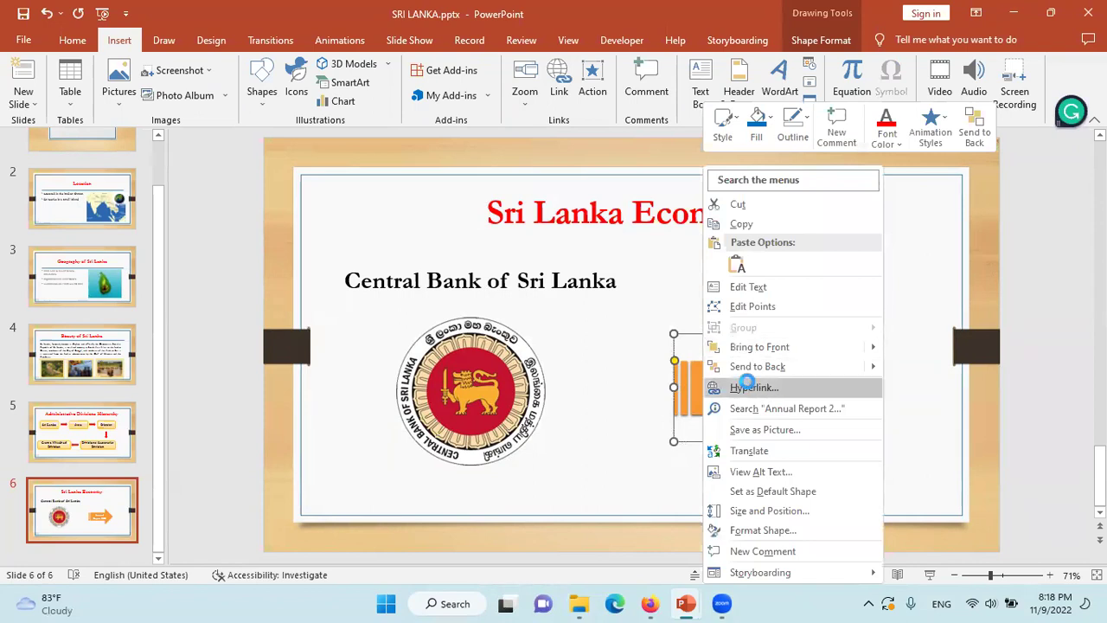
{"action": "left_click", "coordinate": [749, 388]}
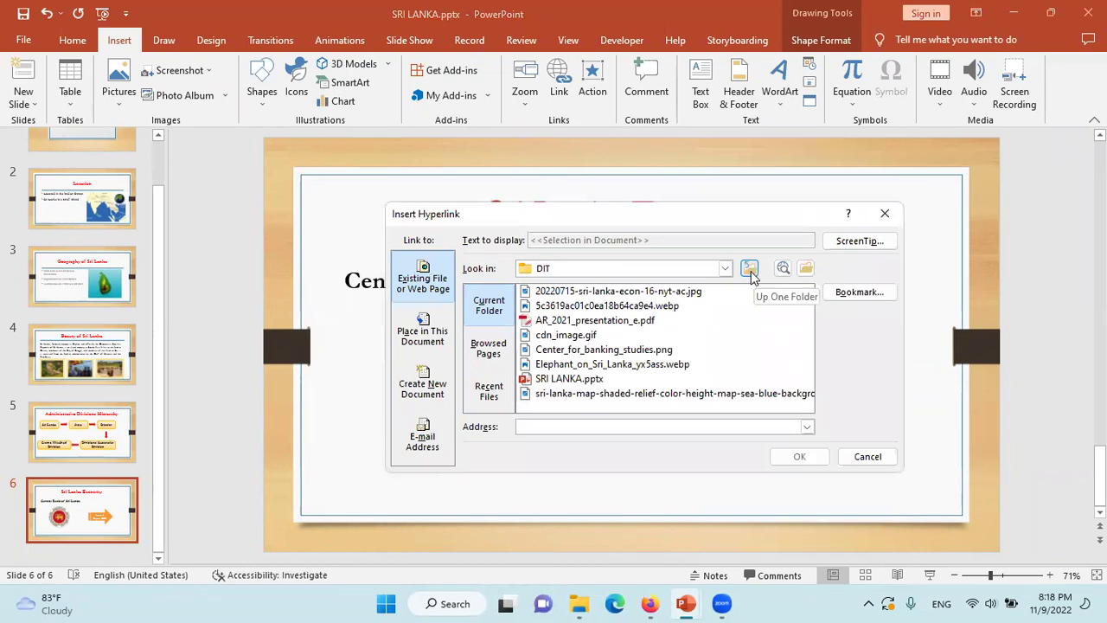
{"action": "left_click", "coordinate": [749, 270]}
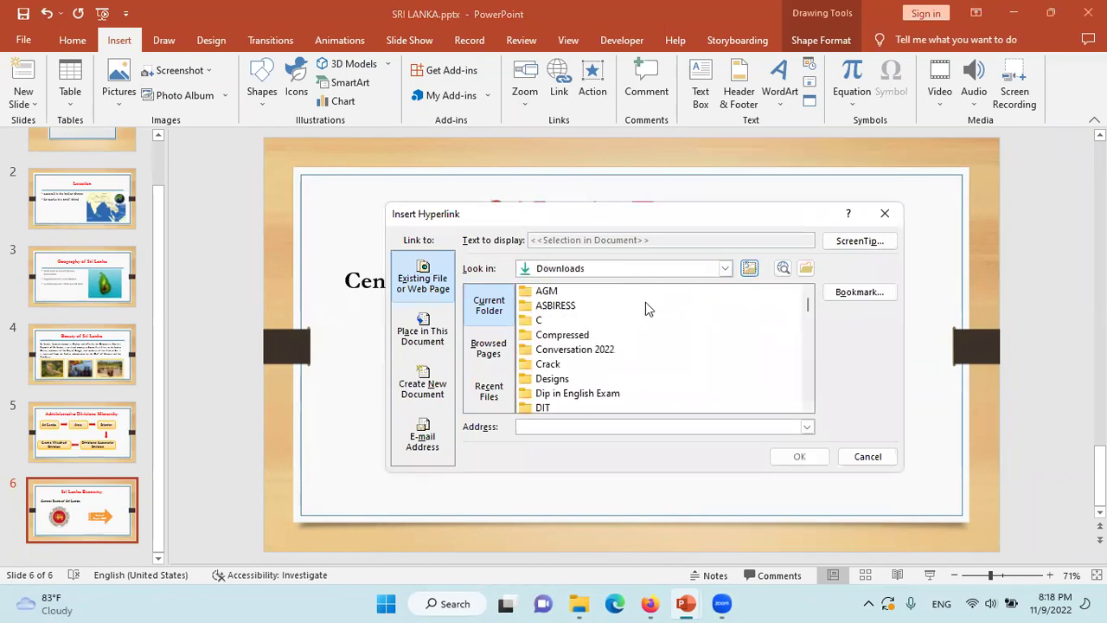
{"action": "double_click", "coordinate": [538, 407]}
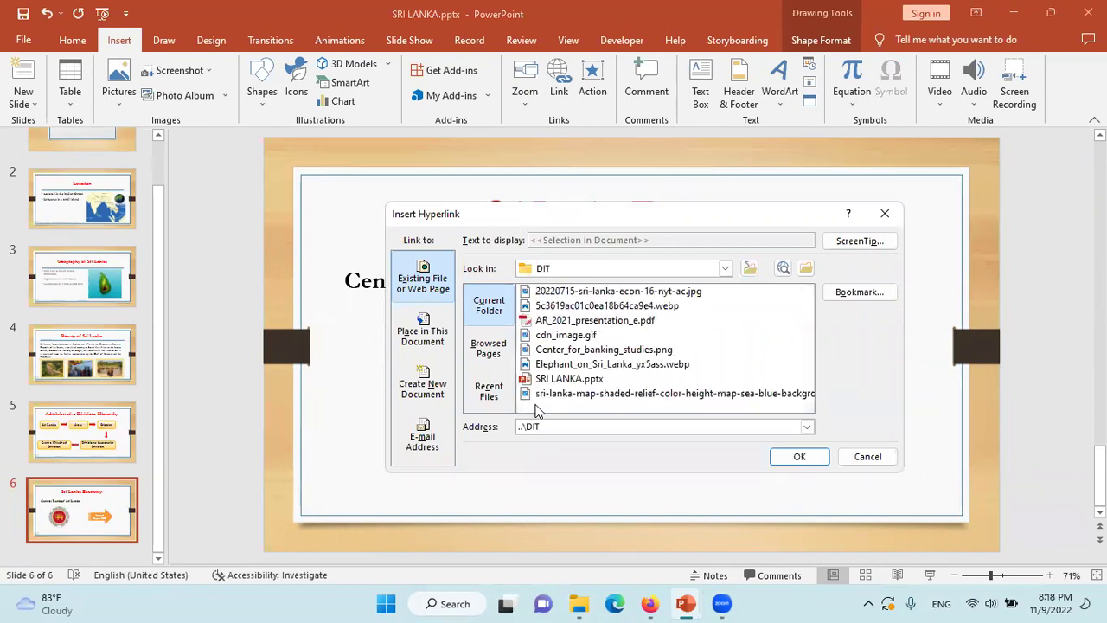
{"action": "left_click", "coordinate": [649, 327]}
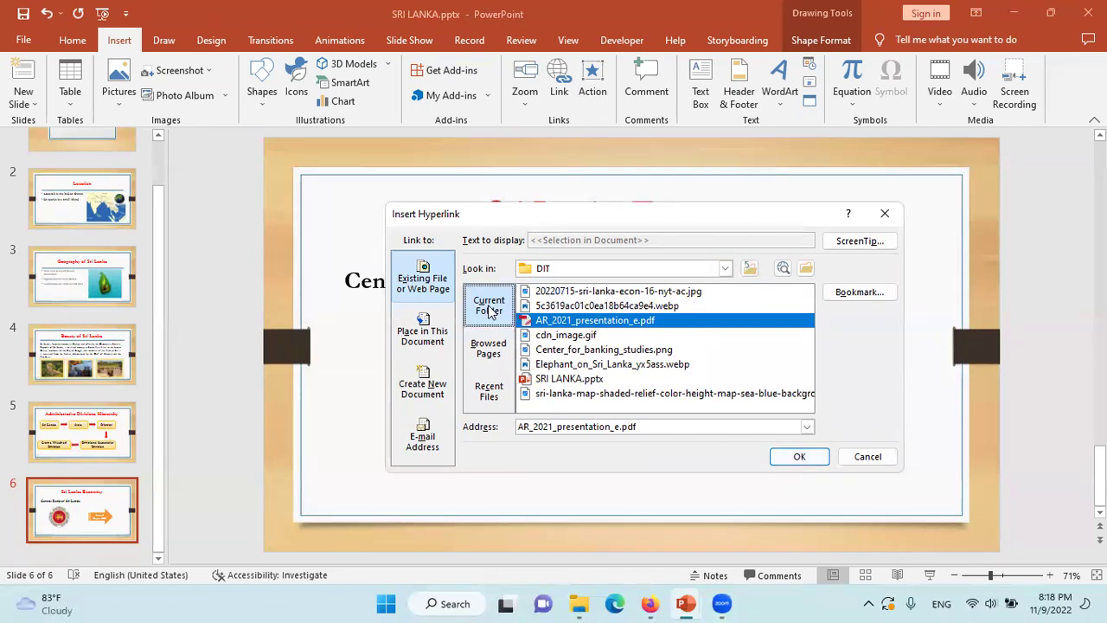
Check the Look in folder list, stay in DIT, and reselect AR_2021_presentation_e.pdf
{"action": "left_click", "coordinate": [726, 270]}
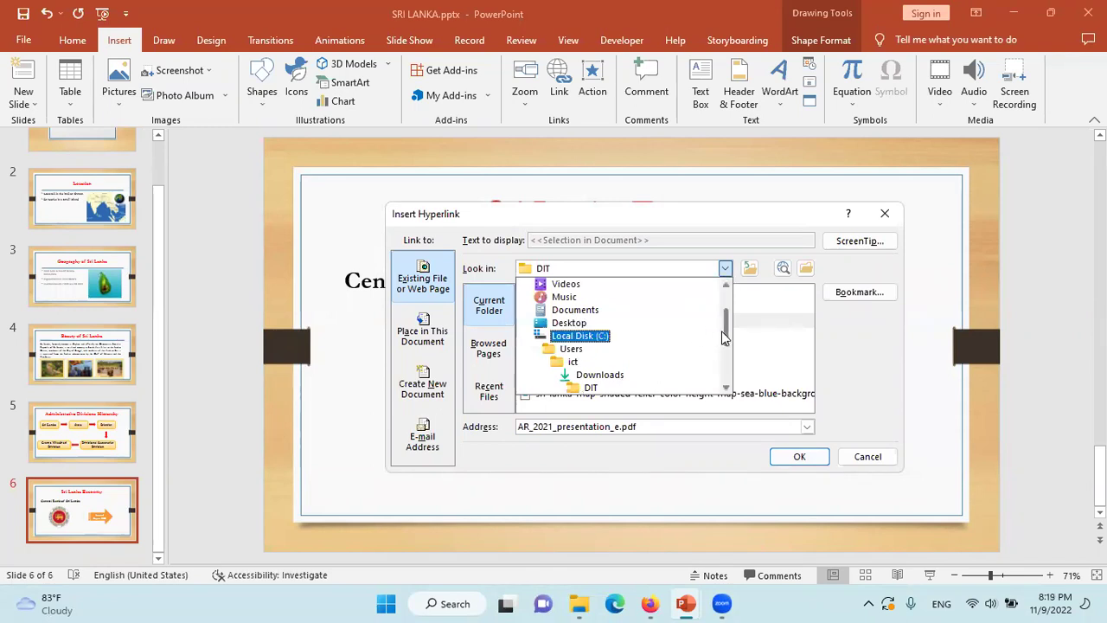
{"action": "mouse_move", "coordinate": [723, 324]}
{"action": "left_mouse_down"}
{"action": "mouse_move", "coordinate": [727, 375]}
{"action": "mouse_move", "coordinate": [729, 321]}
{"action": "left_mouse_up"}
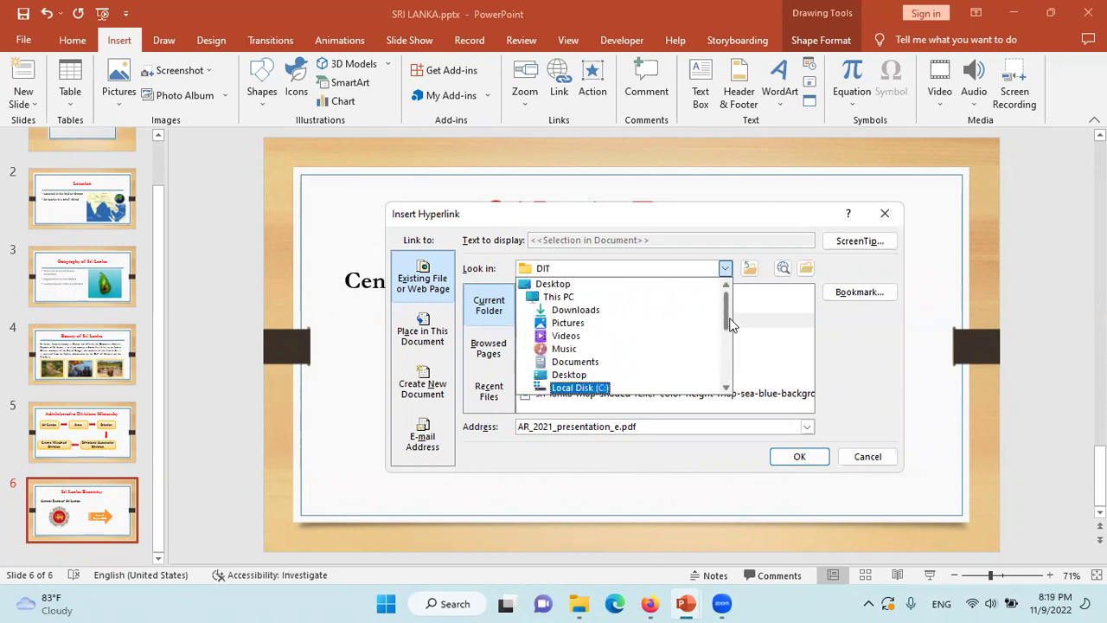
{"action": "left_click", "coordinate": [853, 346]}
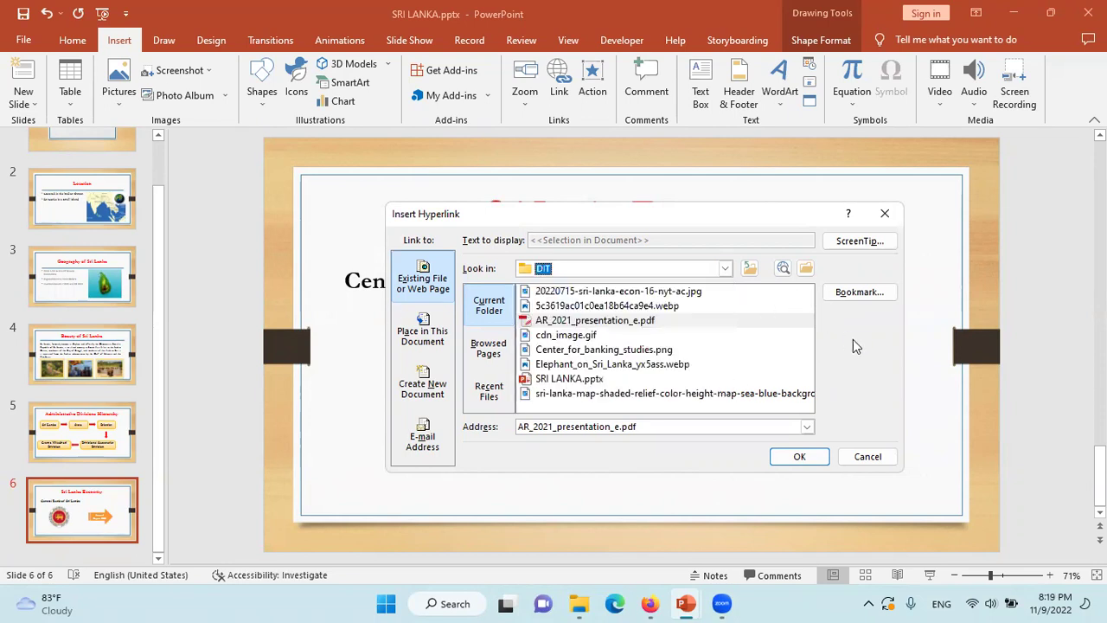
{"action": "left_click", "coordinate": [655, 322]}
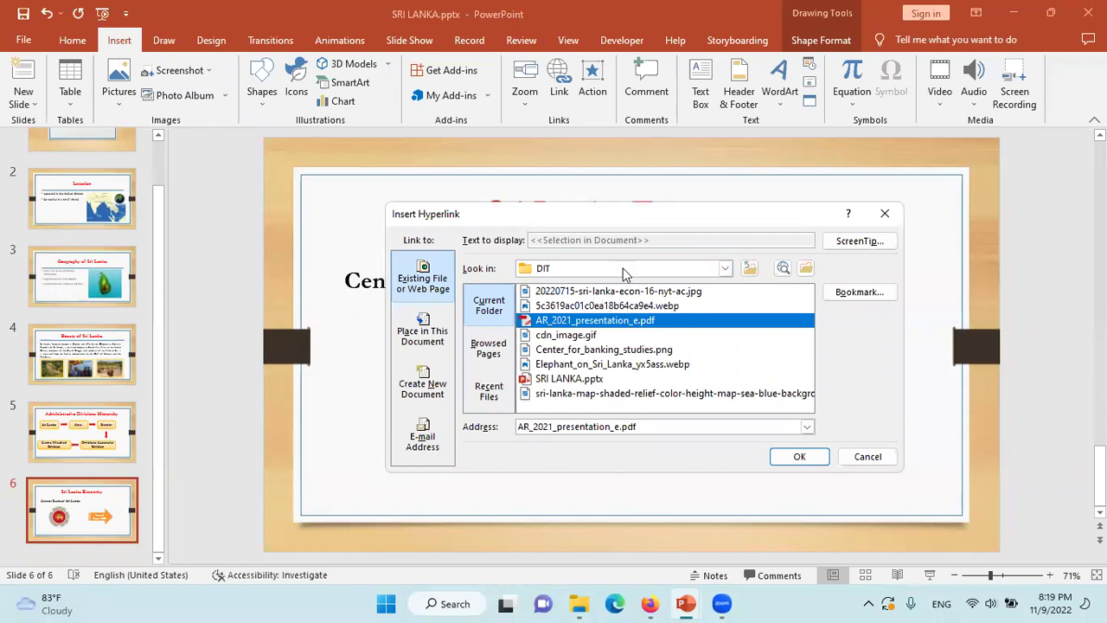
{"action": "left_click", "coordinate": [725, 270]}
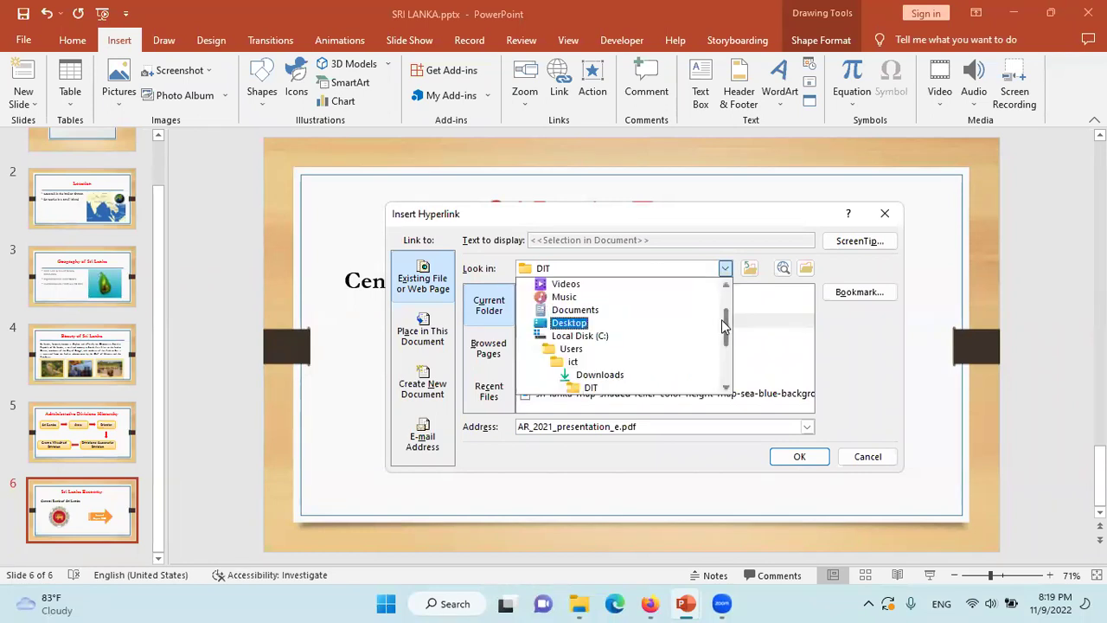
{"action": "left_click_drag", "start_coordinate": [728, 334], "coordinate": [726, 302]}
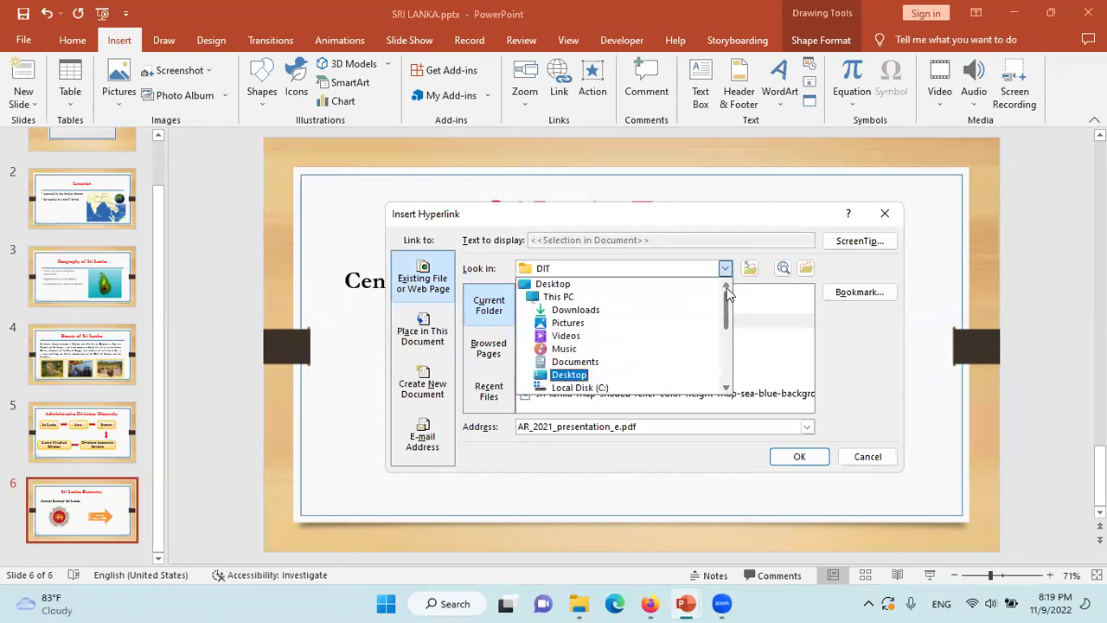
{"action": "left_click", "coordinate": [843, 365]}
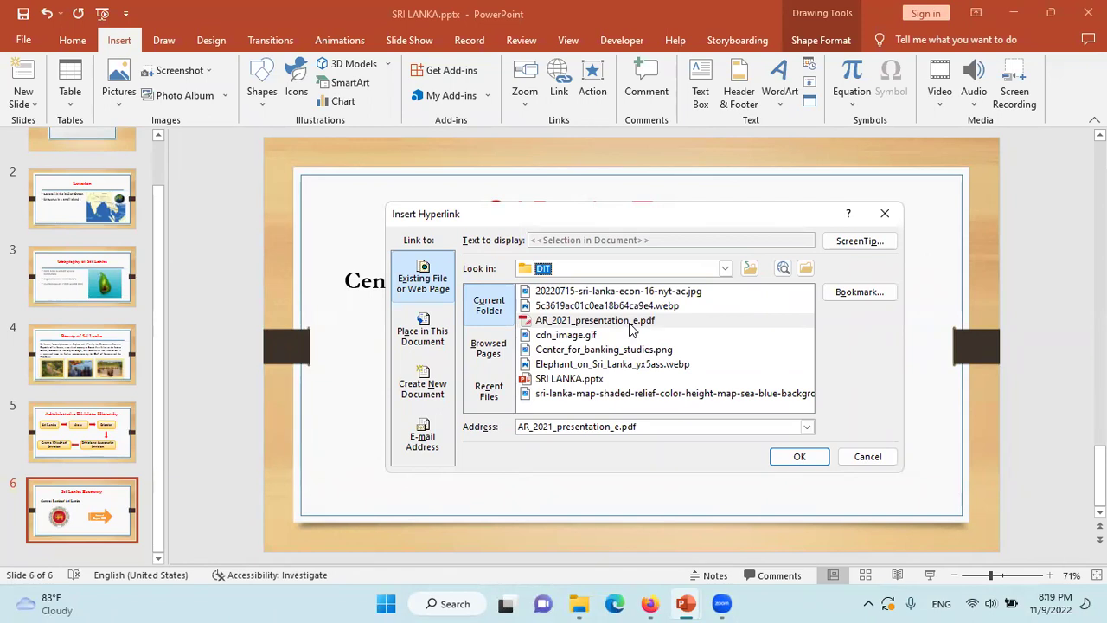
{"action": "left_click", "coordinate": [631, 322]}
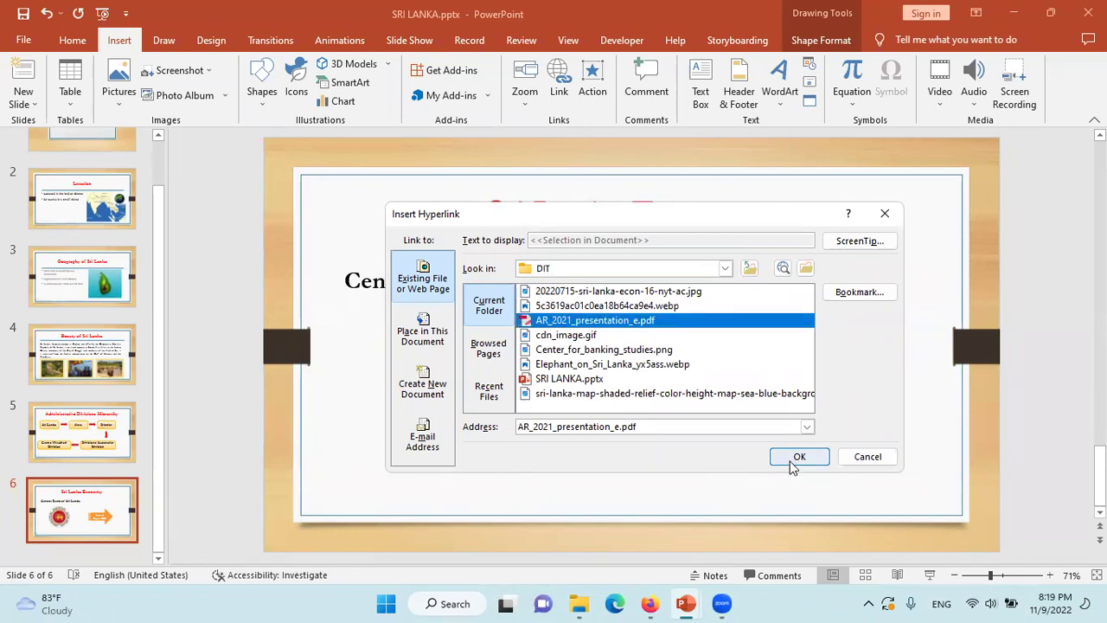
Confirm the arrow's link to AR_2021_presentation_e.pdf and start presenting from slide 6
{"action": "left_click", "coordinate": [792, 462]}
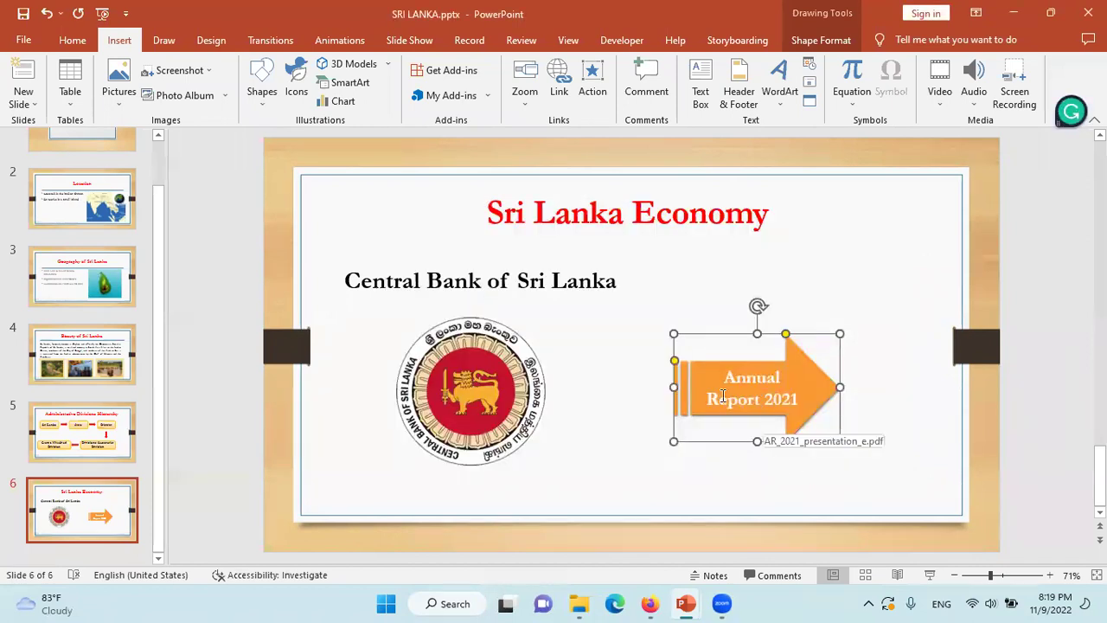
{"action": "left_click", "coordinate": [929, 576]}
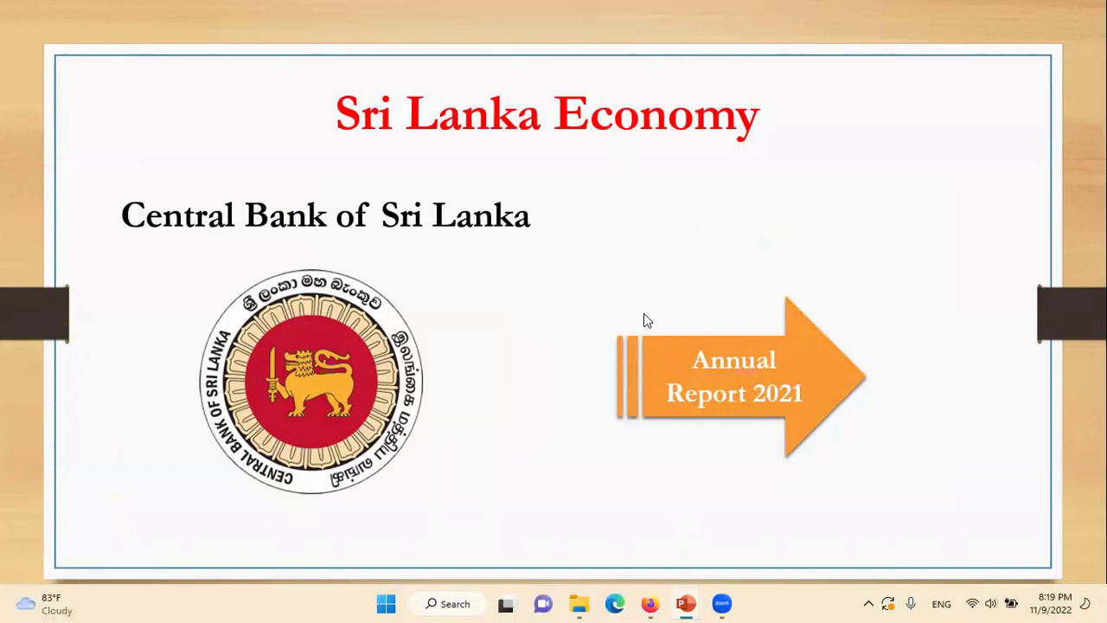
Follow the Annual Report 2021 arrow's link to the PDF, close it, and open it again
{"action": "left_click", "coordinate": [755, 390]}
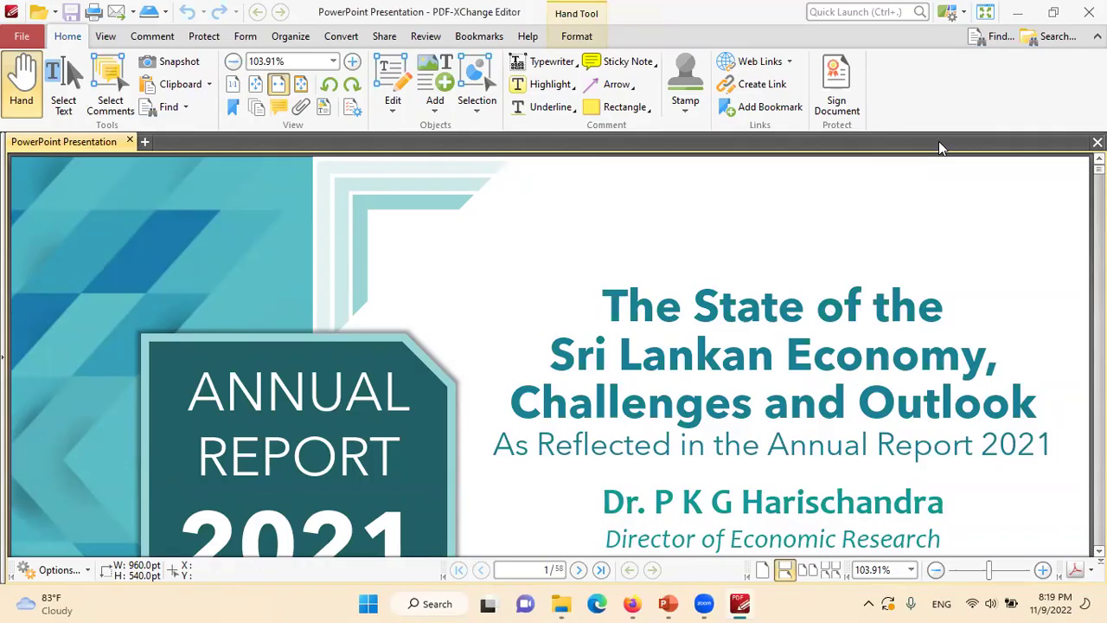
{"action": "left_click", "coordinate": [1079, 23]}
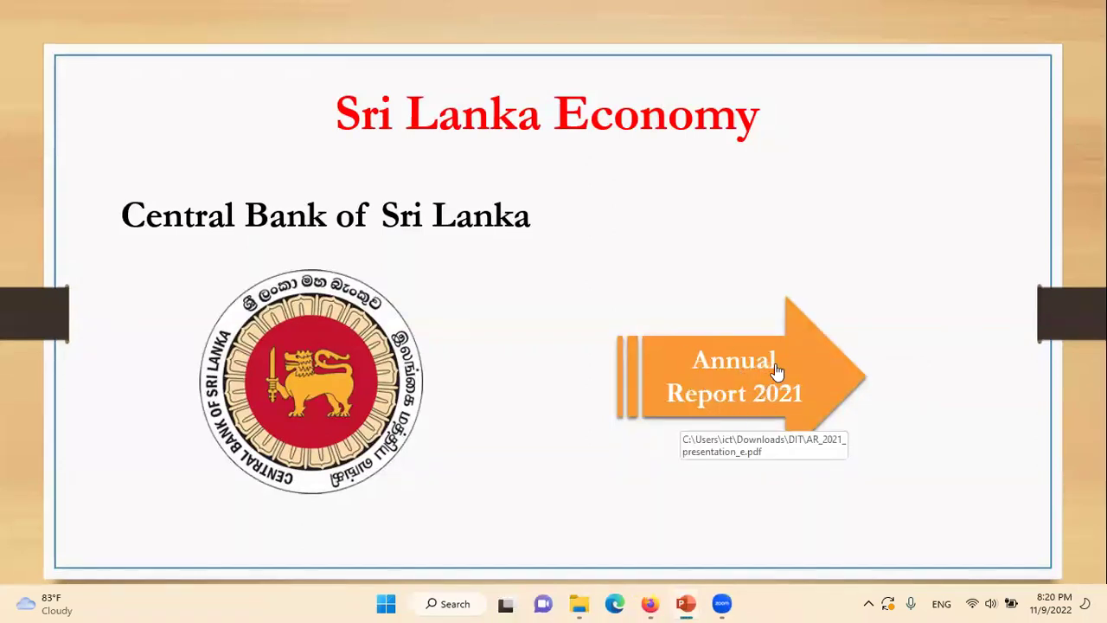
{"action": "left_click", "coordinate": [699, 369]}
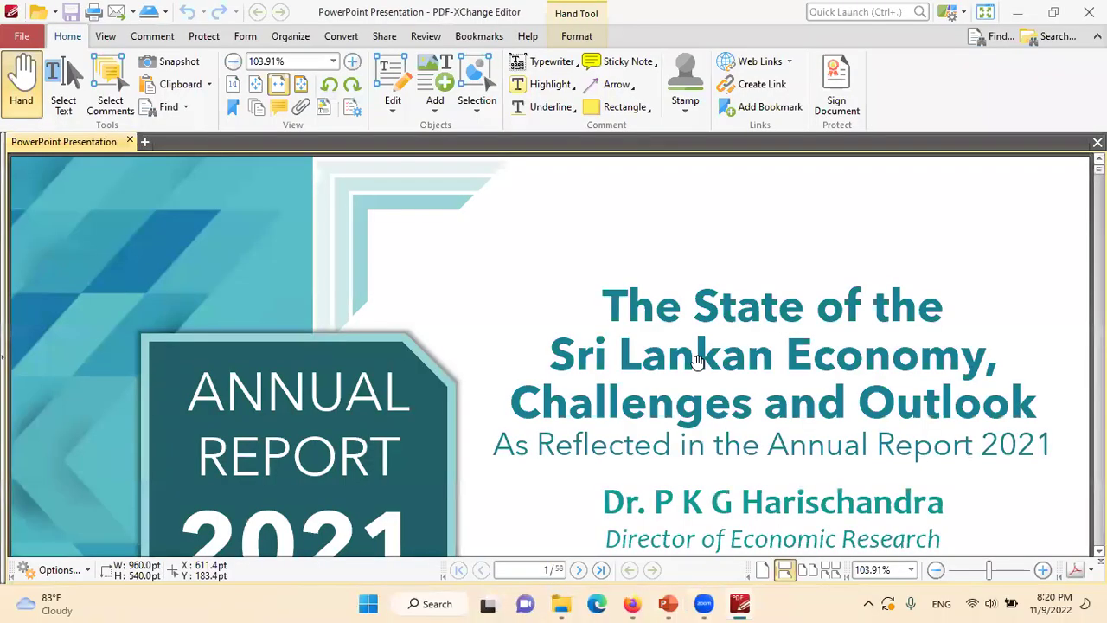
Scroll through the 58-page annual report down to page 12
{"action": "scroll", "coordinate": [698, 361], "scroll_direction": "down", "scroll_amount": 5}
{"action": "scroll", "coordinate": [698, 361], "scroll_direction": "down", "scroll_amount": 5}
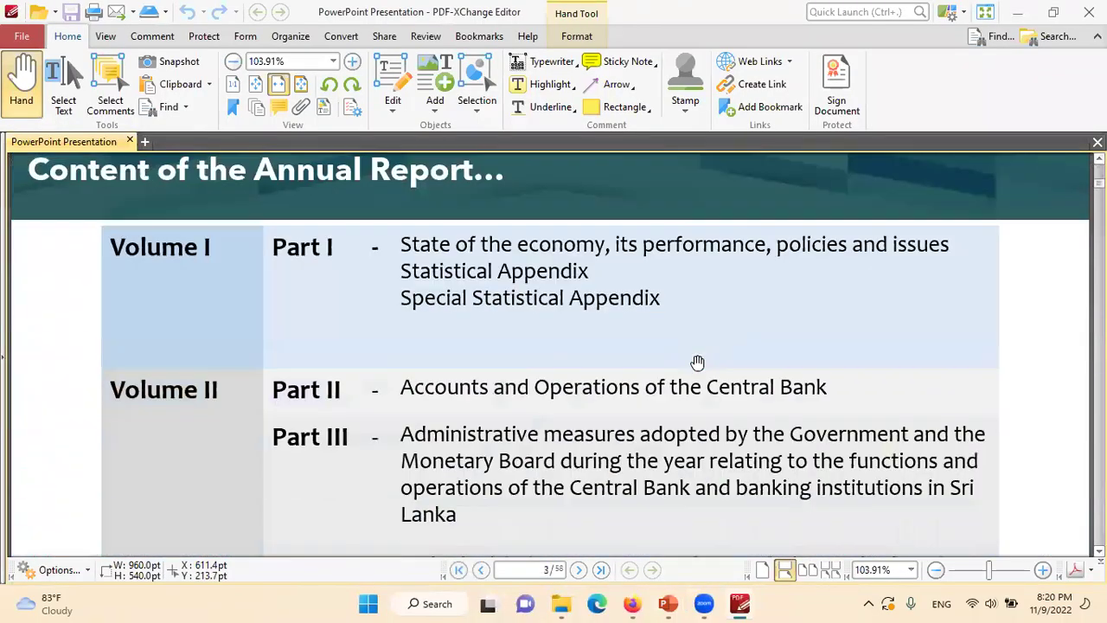
{"action": "scroll", "coordinate": [698, 362], "scroll_direction": "down", "scroll_amount": 5}
{"action": "scroll", "coordinate": [698, 361], "scroll_direction": "down", "scroll_amount": 5}
{"action": "scroll", "coordinate": [698, 361], "scroll_direction": "down", "scroll_amount": 5}
{"action": "scroll", "coordinate": [698, 362], "scroll_direction": "down", "scroll_amount": 5}
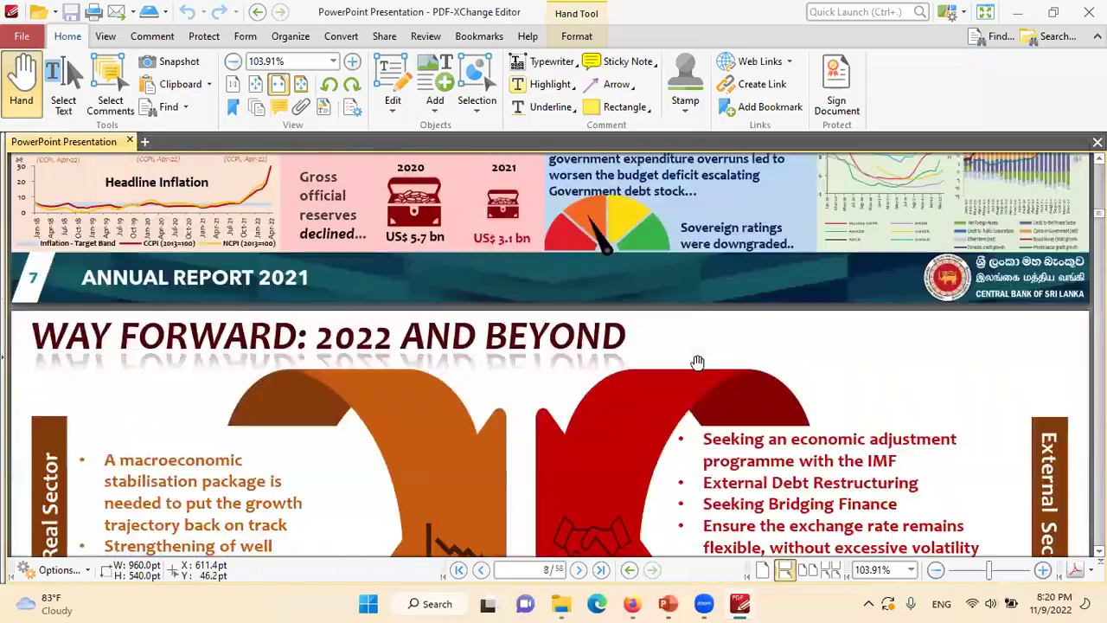
{"action": "scroll", "coordinate": [698, 362], "scroll_direction": "down", "scroll_amount": 3}
{"action": "scroll", "coordinate": [698, 361], "scroll_direction": "down", "scroll_amount": 5}
{"action": "scroll", "coordinate": [698, 362], "scroll_direction": "down", "scroll_amount": 5}
{"action": "scroll", "coordinate": [698, 361], "scroll_direction": "down", "scroll_amount": 5}
{"action": "scroll", "coordinate": [698, 362], "scroll_direction": "down", "scroll_amount": 5}
{"action": "scroll", "coordinate": [698, 361], "scroll_direction": "down", "scroll_amount": 5}
{"action": "scroll", "coordinate": [698, 361], "scroll_direction": "down", "scroll_amount": 2}
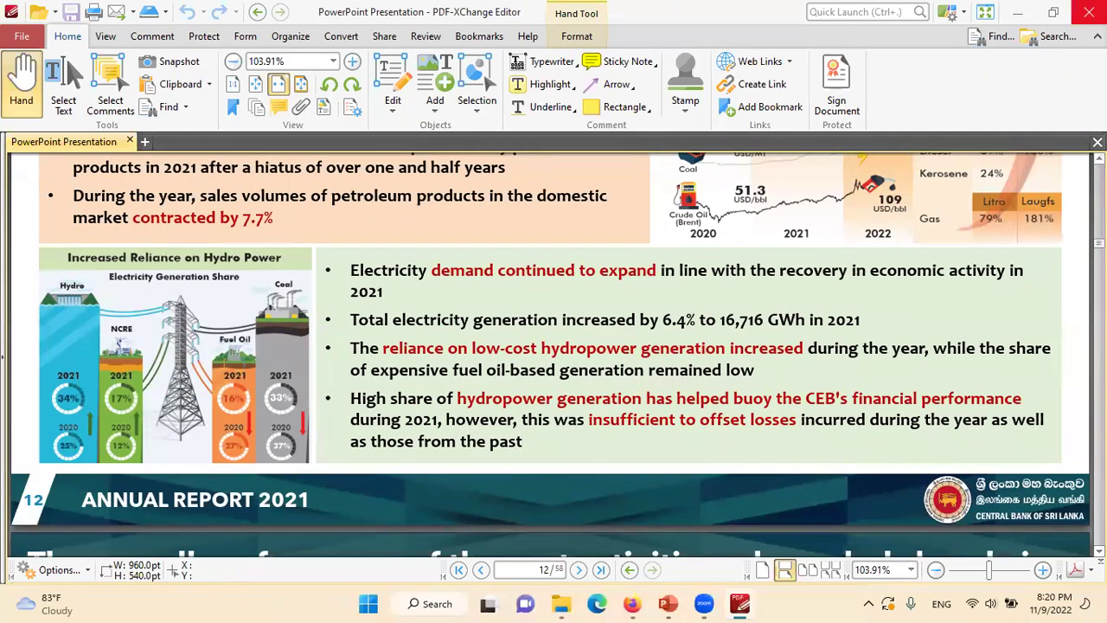
Close PDF-XChange Editor to get back to slide 6 of the slide show
{"action": "left_click", "coordinate": [1089, 12]}
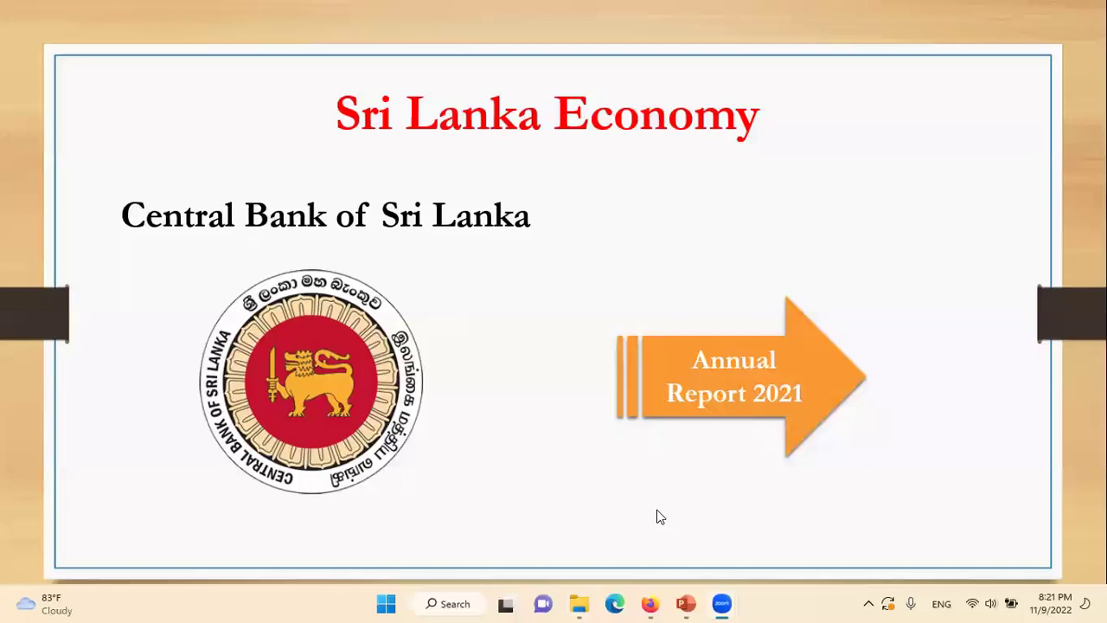
Open '7 Days in Sri Lanka Vlog' in Firefox, mute and skip its ad, then minimize Firefox
{"action": "key", "text": "alt+Tab"}
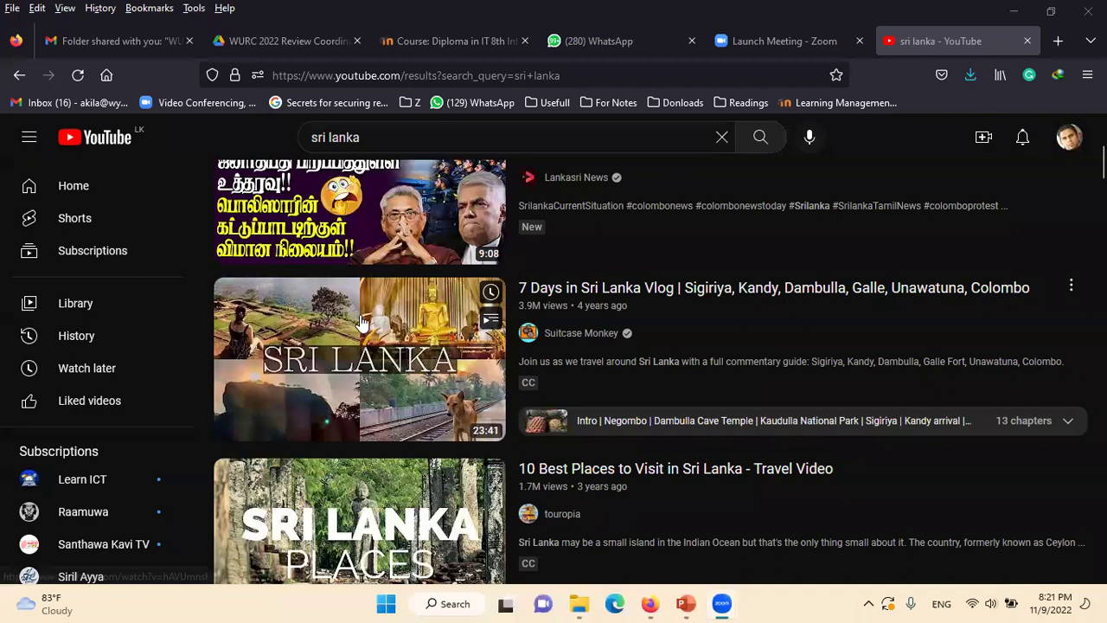
{"action": "left_click", "coordinate": [361, 321]}
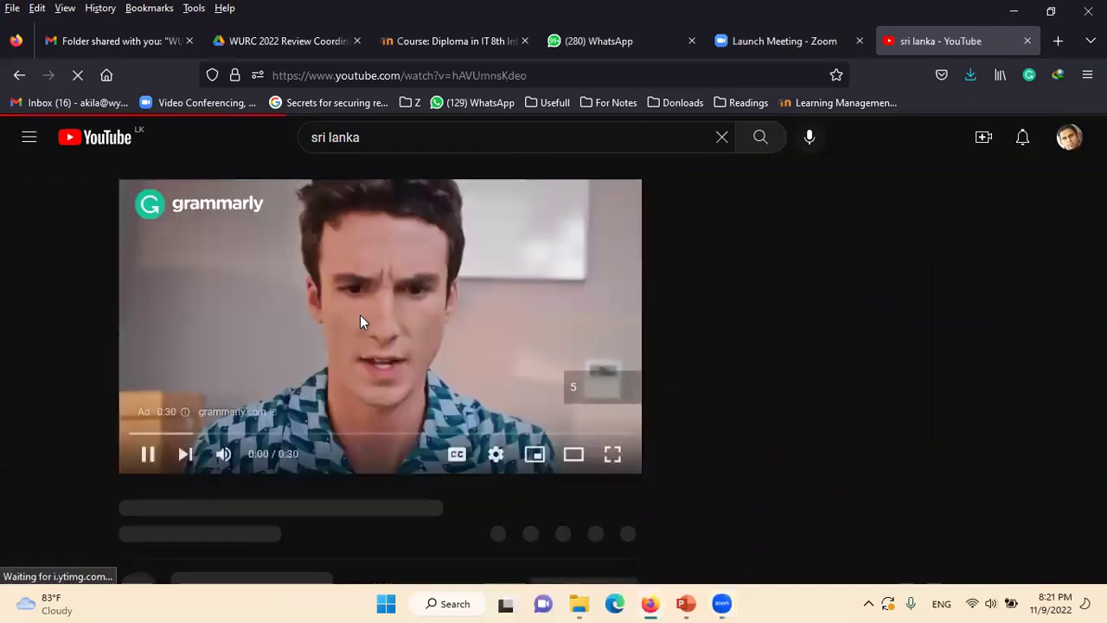
{"action": "left_click", "coordinate": [223, 453]}
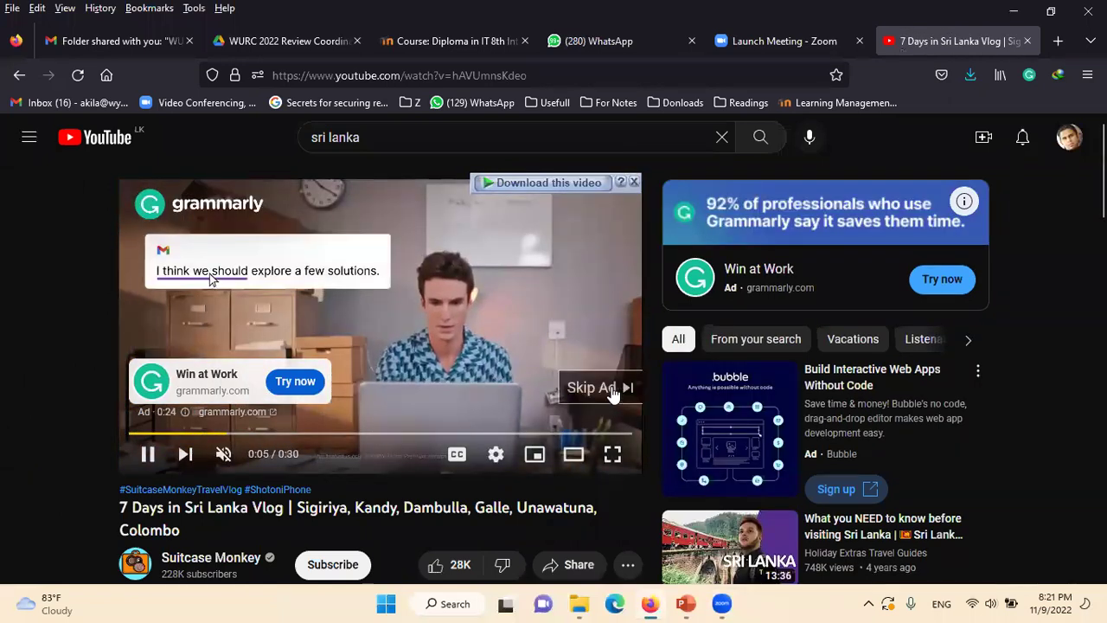
{"action": "left_click", "coordinate": [611, 391]}
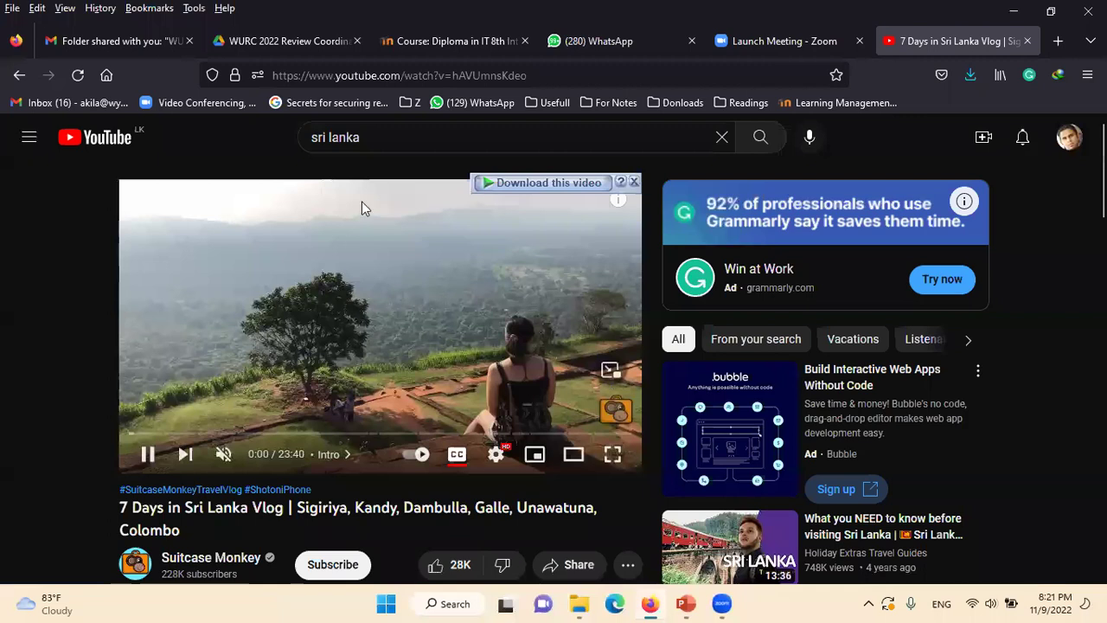
{"action": "left_click", "coordinate": [367, 75]}
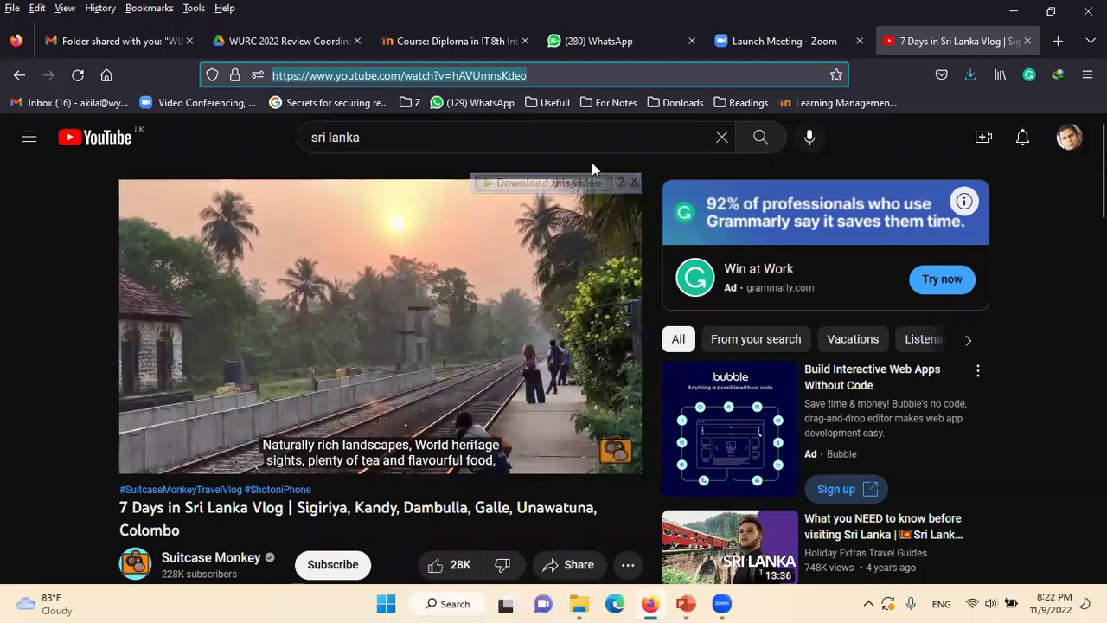
{"action": "left_click", "coordinate": [1014, 11]}
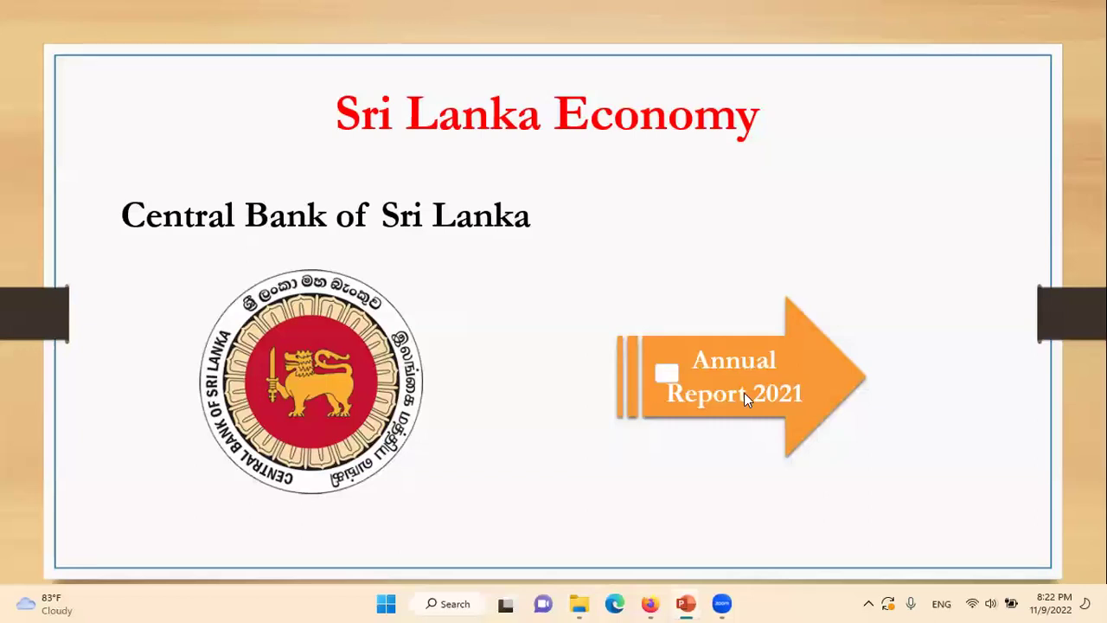
End the slide show and bring up the Annual Report 2021 arrow's context menu on slide 6
{"action": "key", "text": "Escape"}
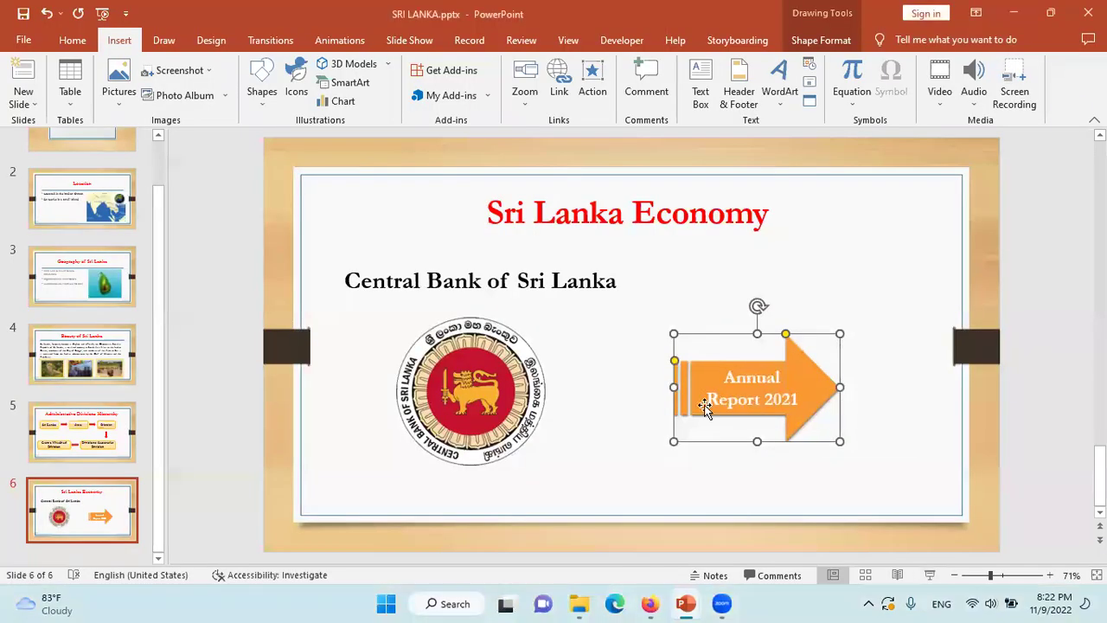
{"action": "right_click", "coordinate": [734, 335]}
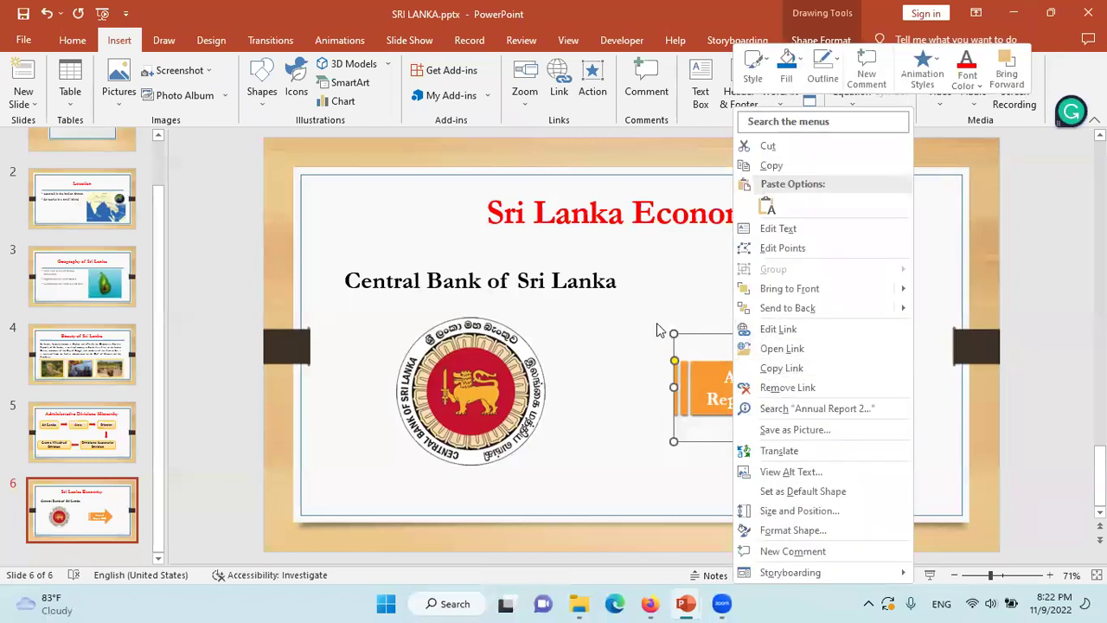
{"action": "key", "text": "Escape"}
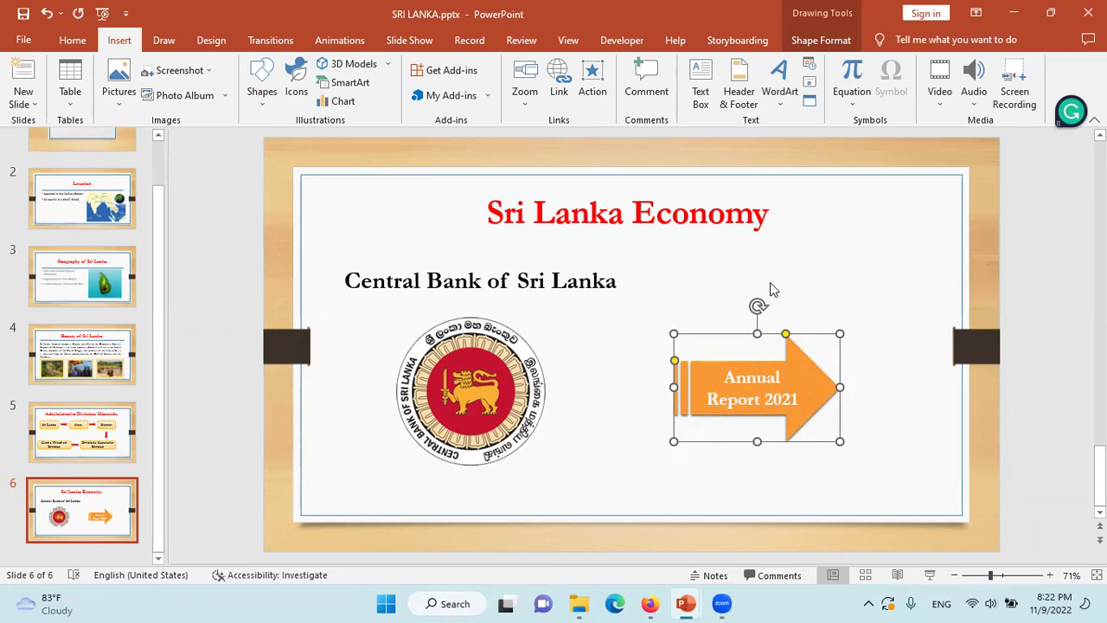
{"action": "right_click", "coordinate": [745, 329]}
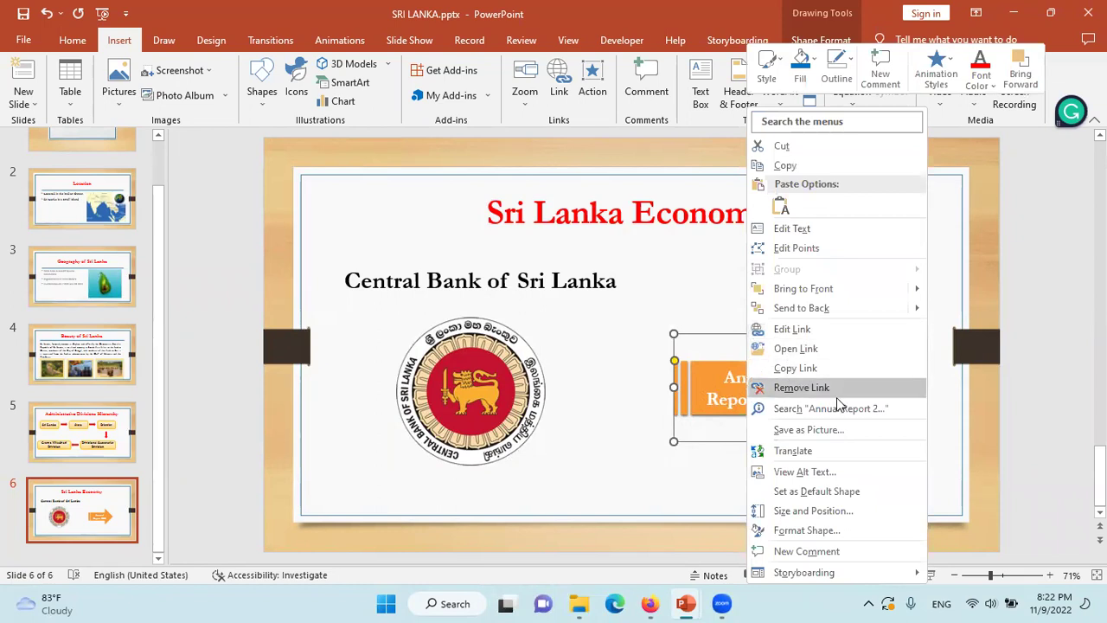
Remove the arrow's old link and relink it to AR_2021_presentation_e.pdf
{"action": "left_click", "coordinate": [709, 356]}
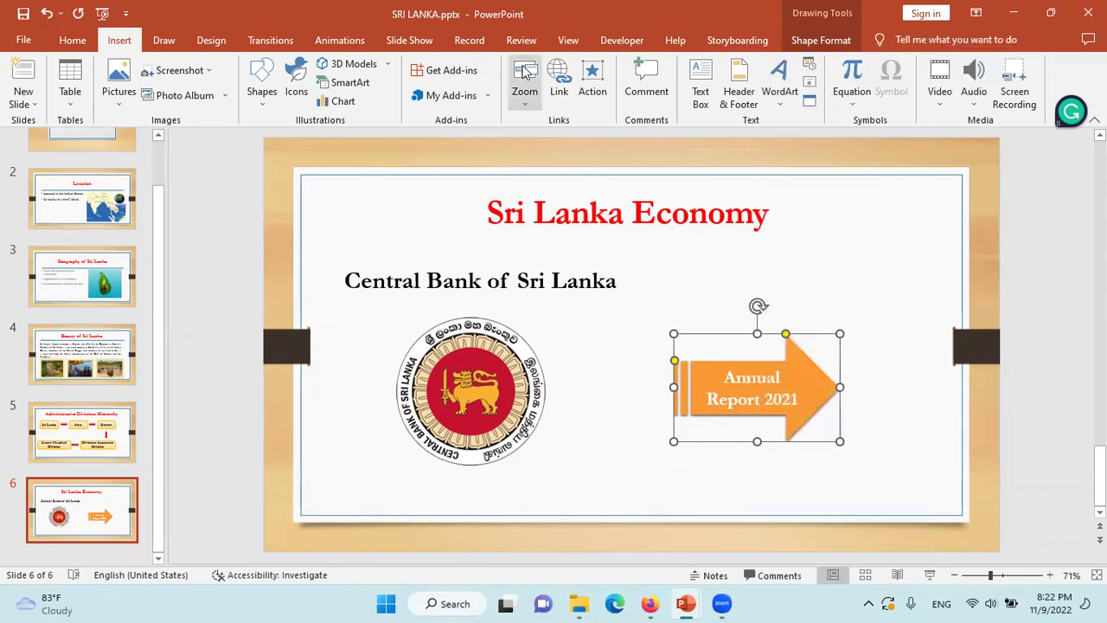
{"action": "left_click", "coordinate": [561, 87]}
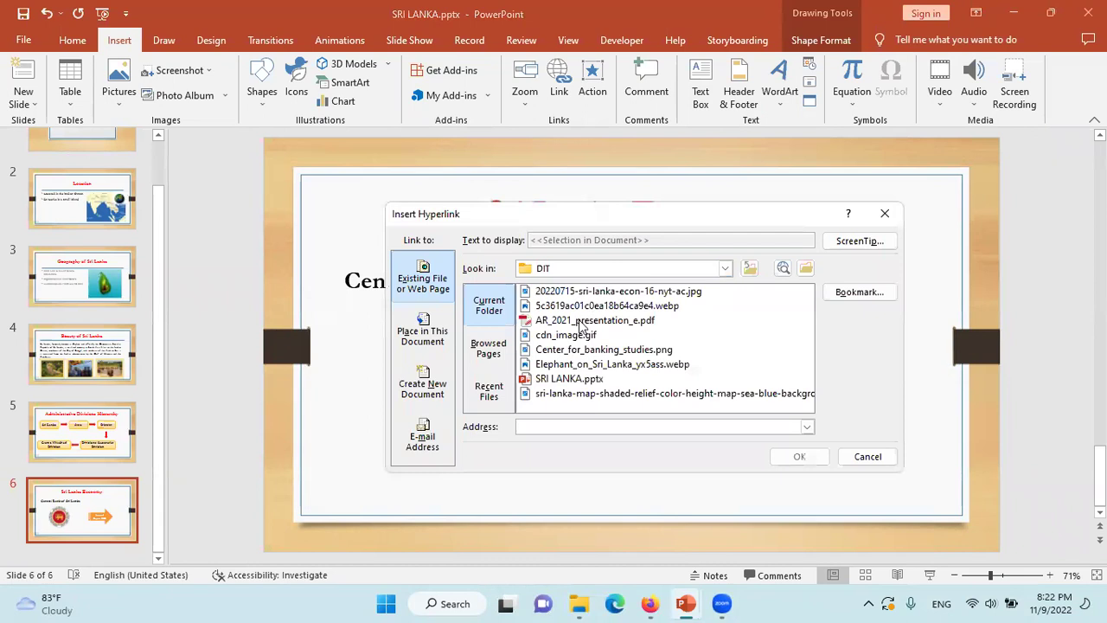
{"action": "left_click", "coordinate": [581, 322]}
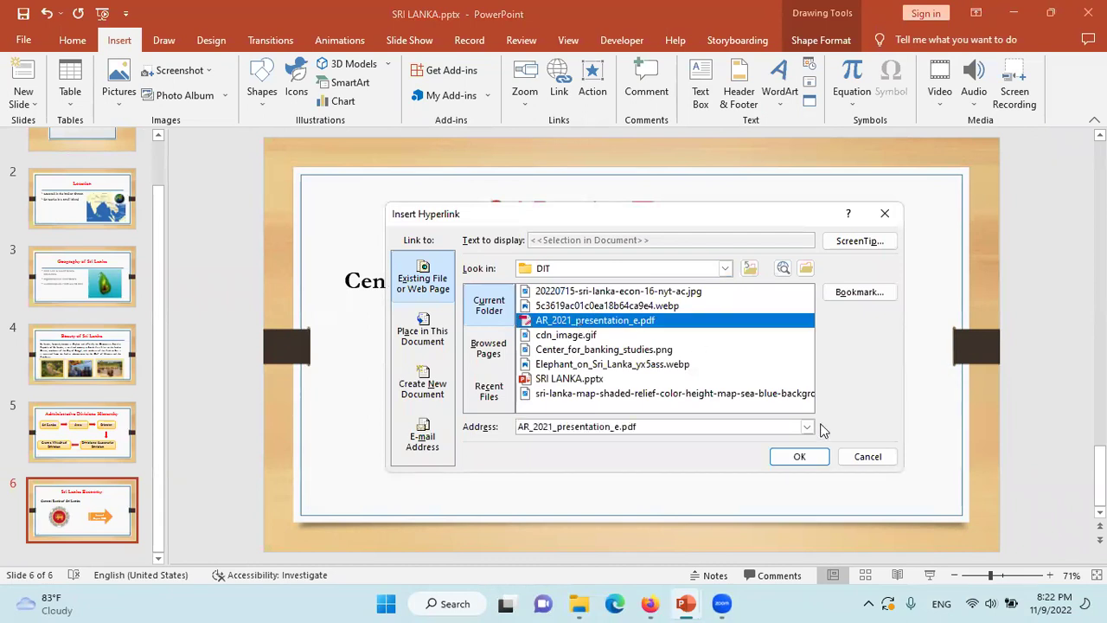
{"action": "left_click", "coordinate": [798, 457]}
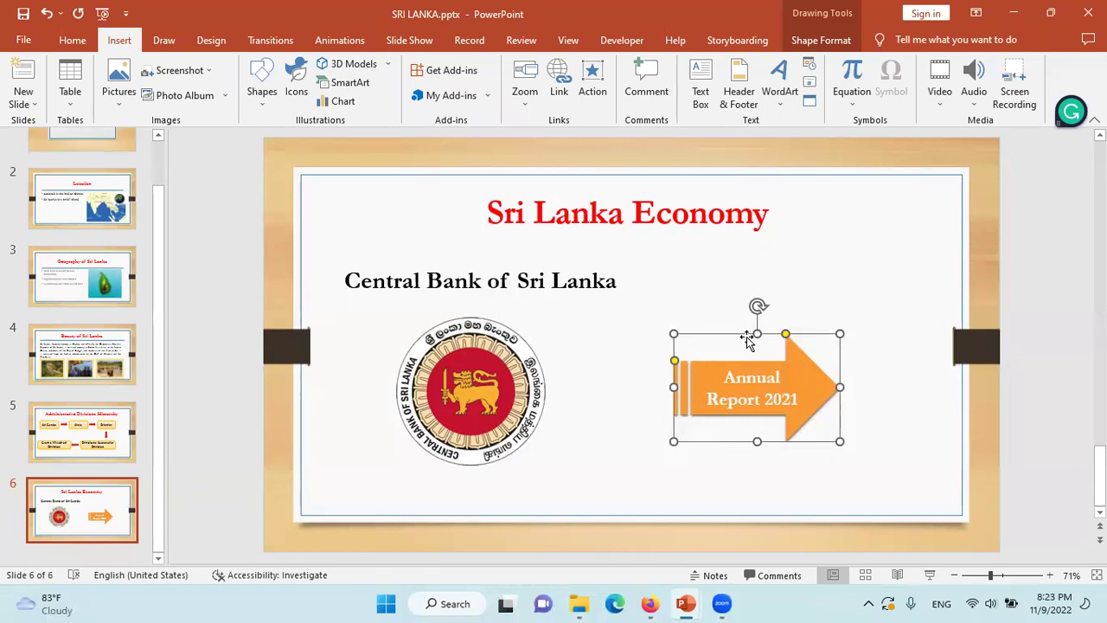
{"action": "left_click", "coordinate": [593, 79]}
{"action": "key", "text": "Escape"}
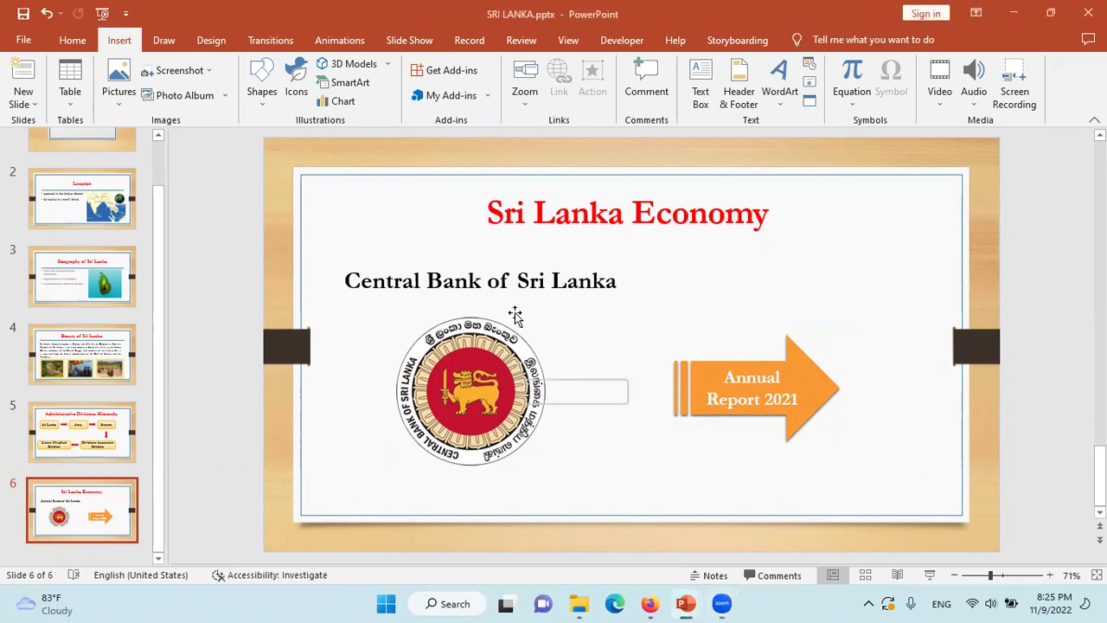
Nudge the Central Bank logo slightly up and left on slide 6, then deselect it
{"action": "left_click_drag", "start_coordinate": [493, 346], "coordinate": [482, 328]}
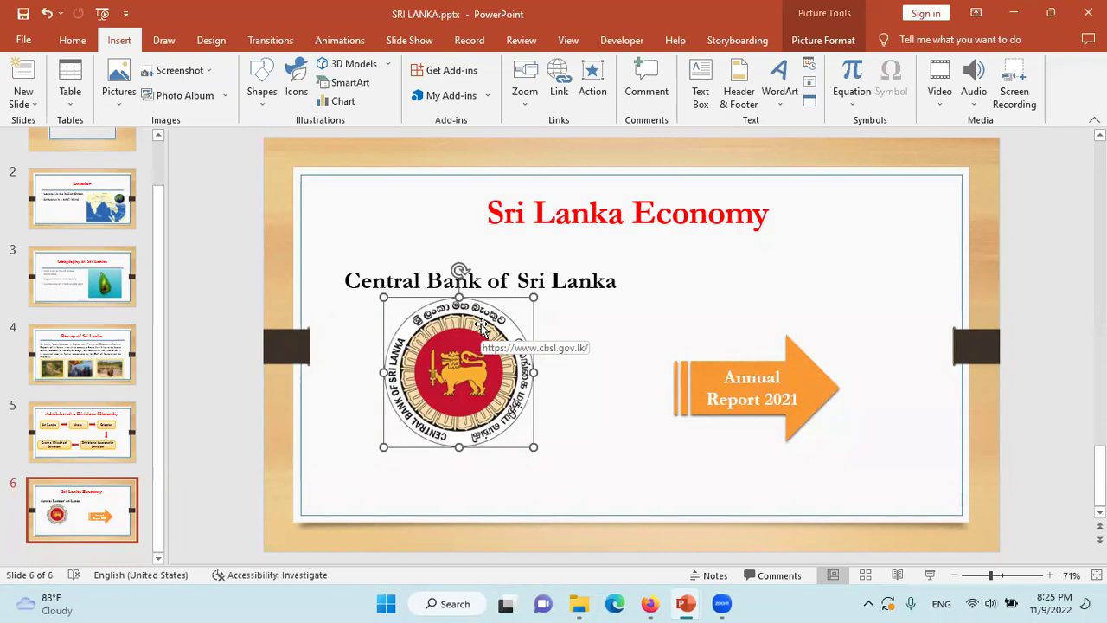
{"action": "left_click_drag", "start_coordinate": [482, 329], "coordinate": [474, 336]}
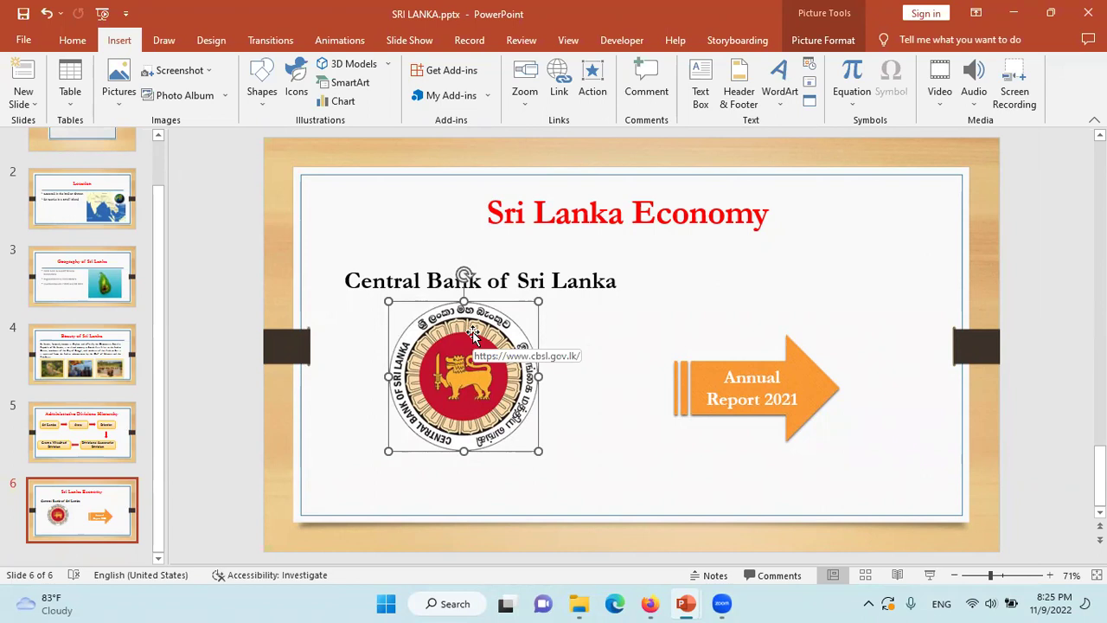
{"action": "left_click", "coordinate": [582, 383]}
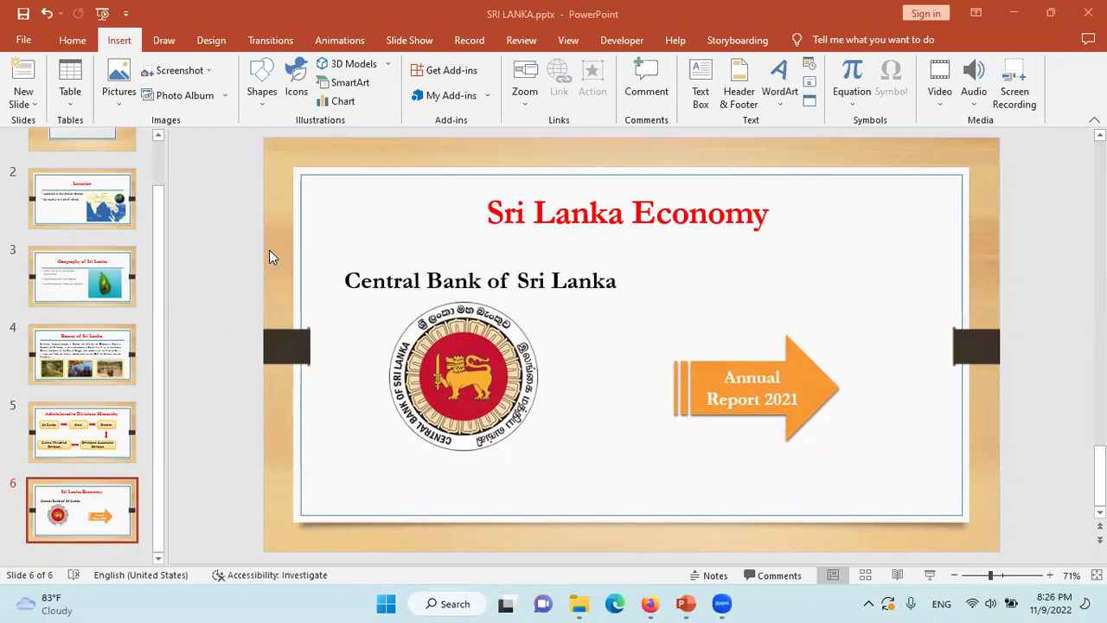
Bring the YouTube window in Firefox back to the front
{"action": "mouse_move", "coordinate": [688, 603]}
{"action": "mouse_move", "coordinate": [649, 603]}
{"action": "left_click", "coordinate": [636, 514]}
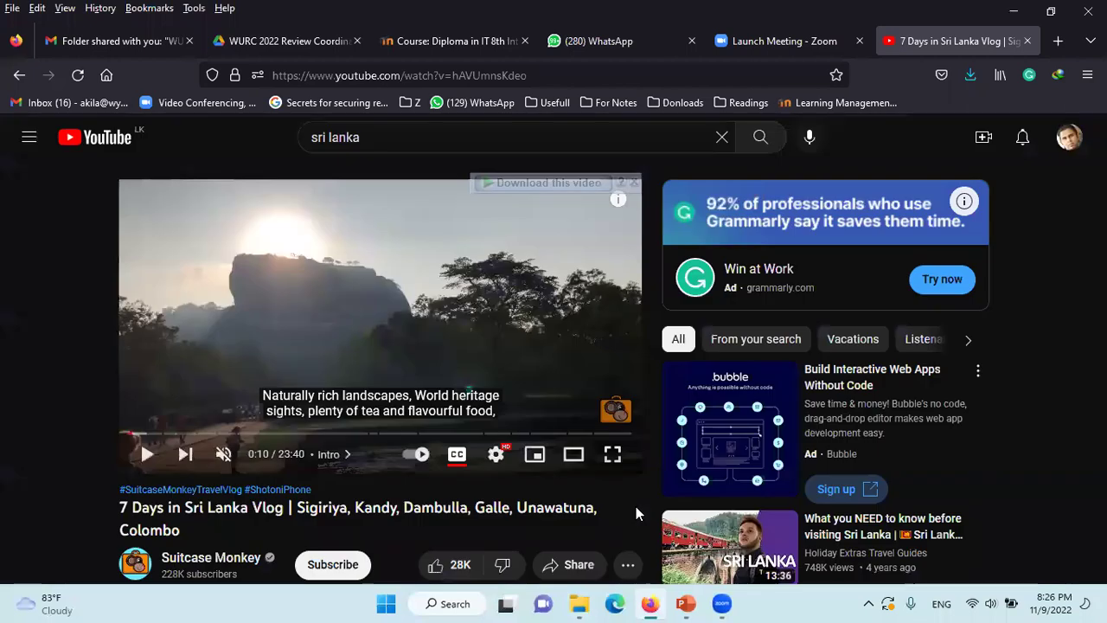
Search YouTube for 'sri lanka short videos' and open 'SRI LANKA 2020 - Cinematic Video'
{"action": "left_click", "coordinate": [380, 137]}
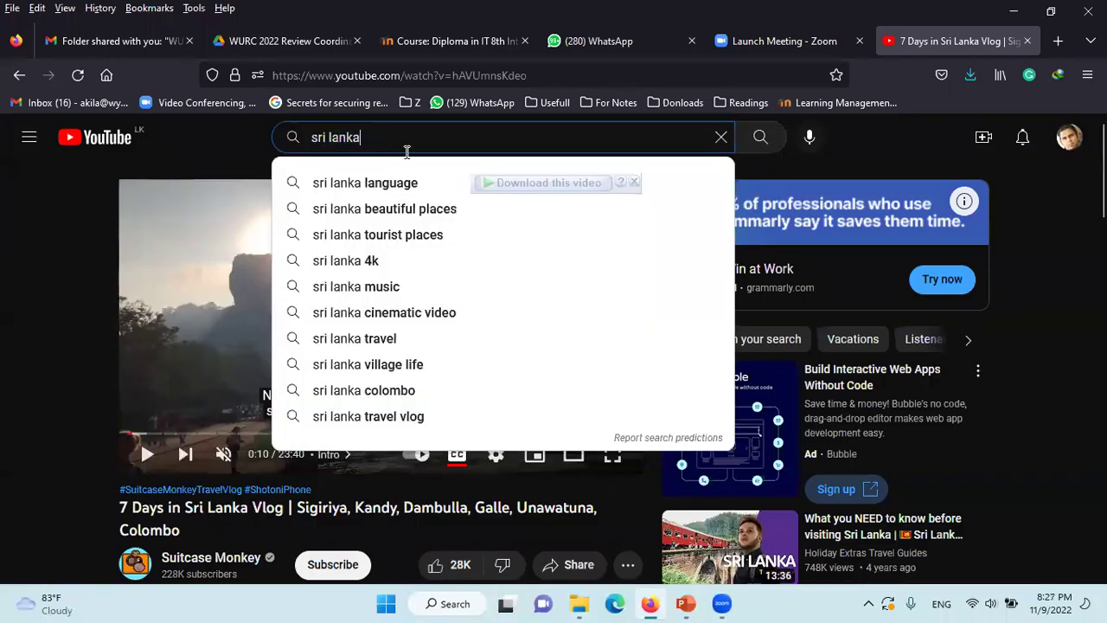
{"action": "type", "text": " sma"}
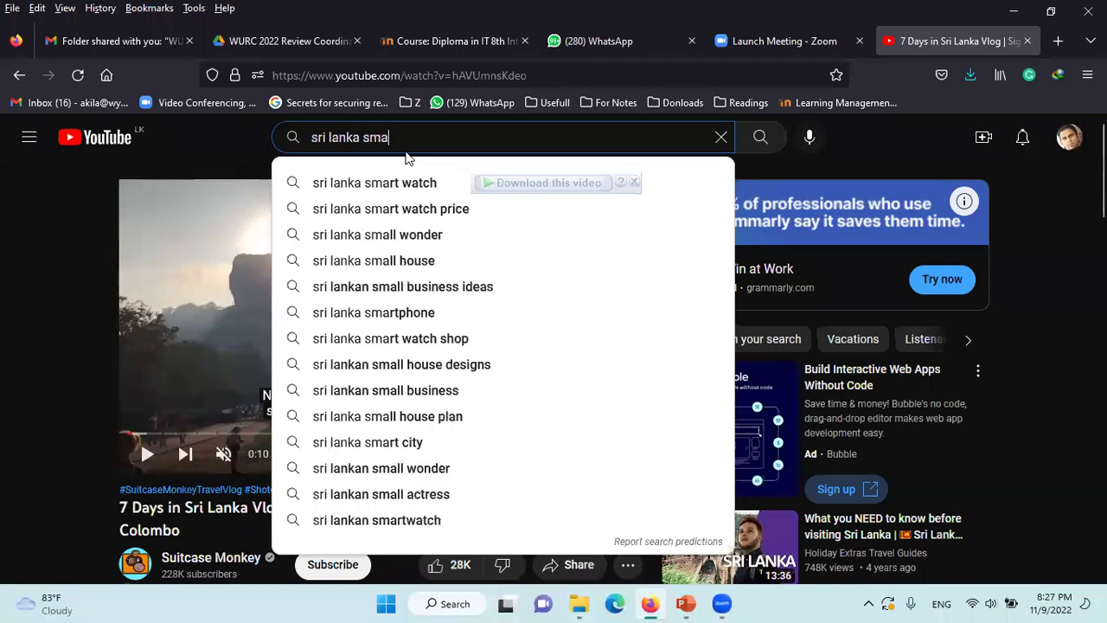
{"action": "type", "text": "ll vide"}
{"action": "key", "text": "BackSpace"}
{"action": "key", "text": "BackSpace"}
{"action": "key", "text": "BackSpace"}
{"action": "key", "text": "BackSpace"}
{"action": "key", "text": "BackSpace"}
{"action": "type", "text": "short"}
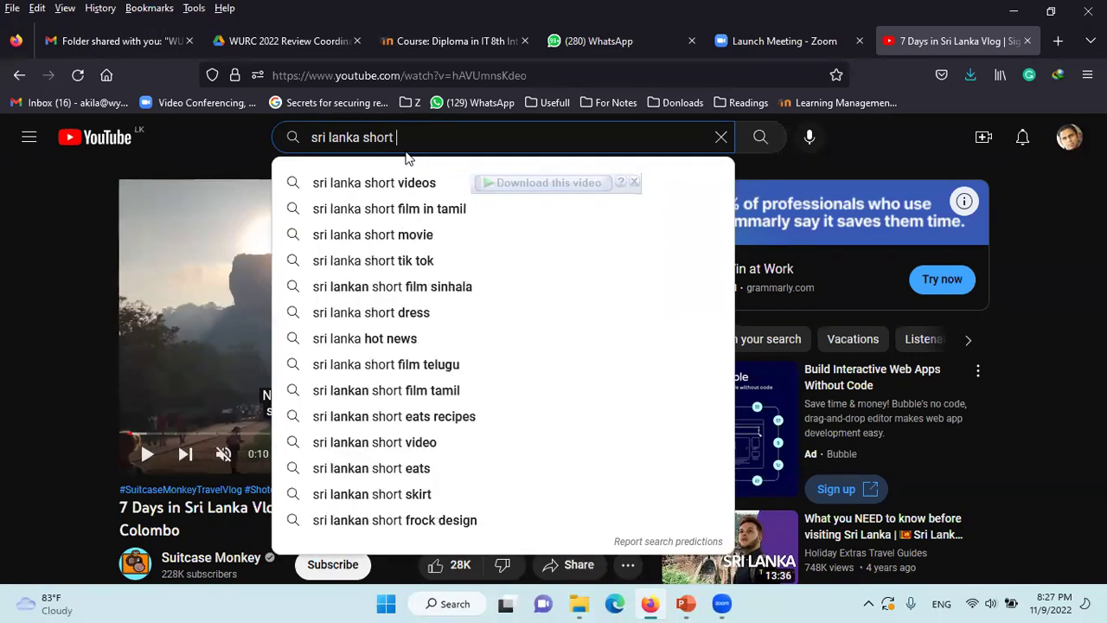
{"action": "left_click", "coordinate": [380, 187]}
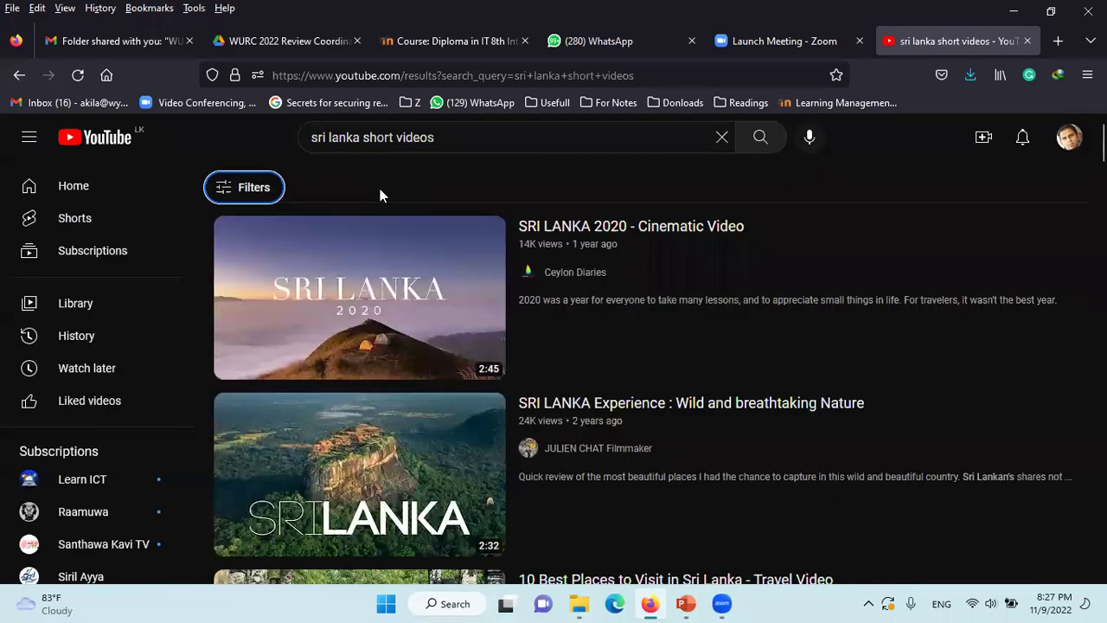
{"action": "mouse_move", "coordinate": [457, 346]}
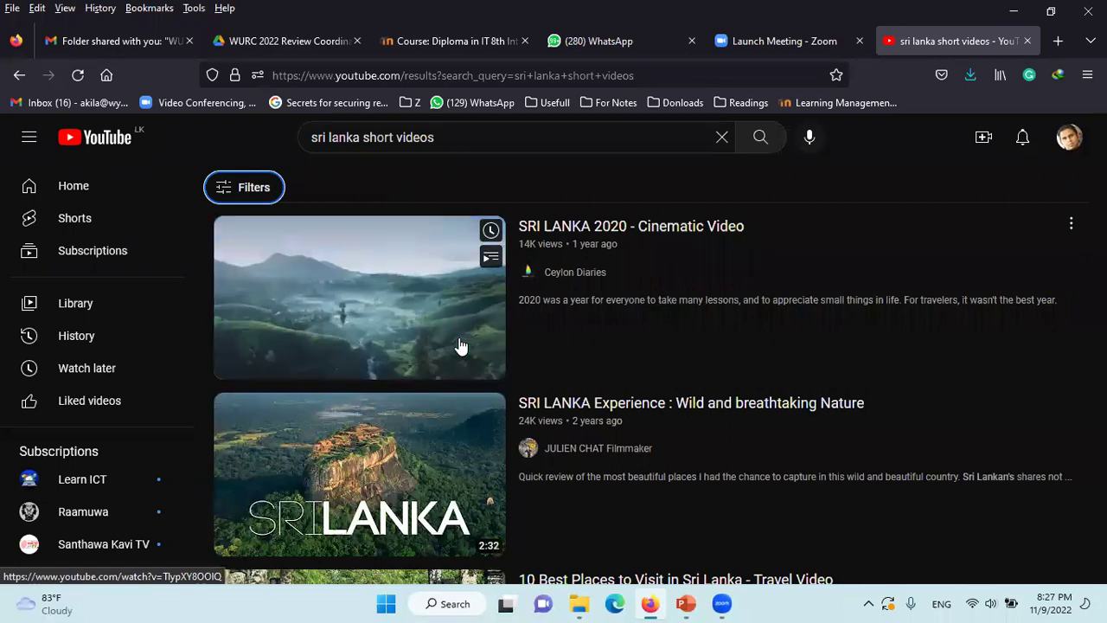
{"action": "left_click", "coordinate": [461, 346]}
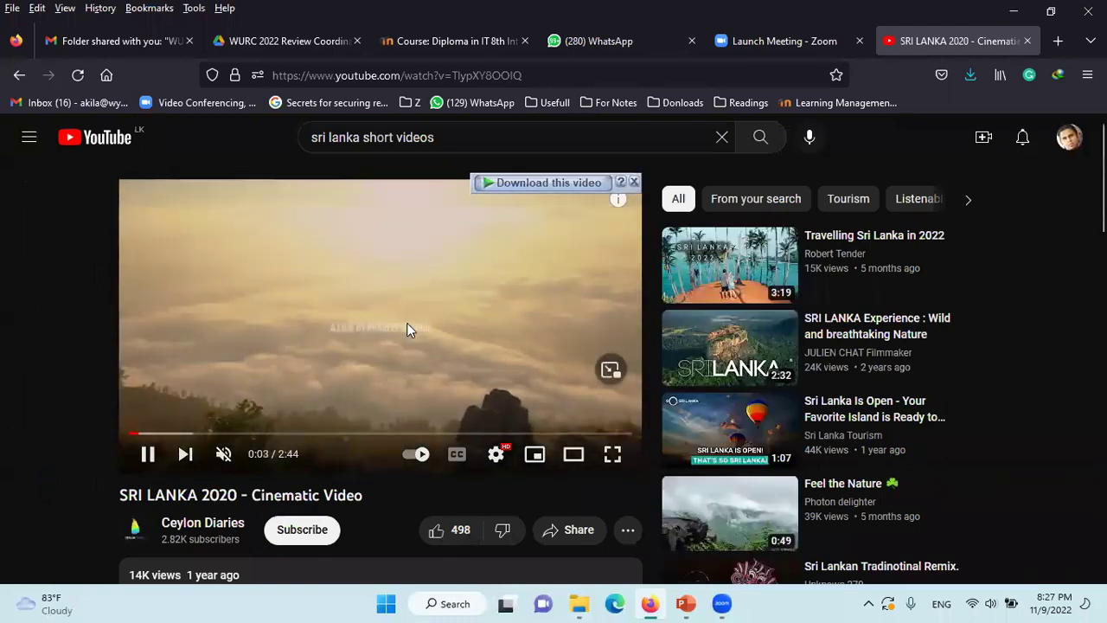
Pause the cinematic video, open 'Sri Lanka Is Open' from the sidebar, skip its ad and pause it
{"action": "left_click", "coordinate": [410, 329]}
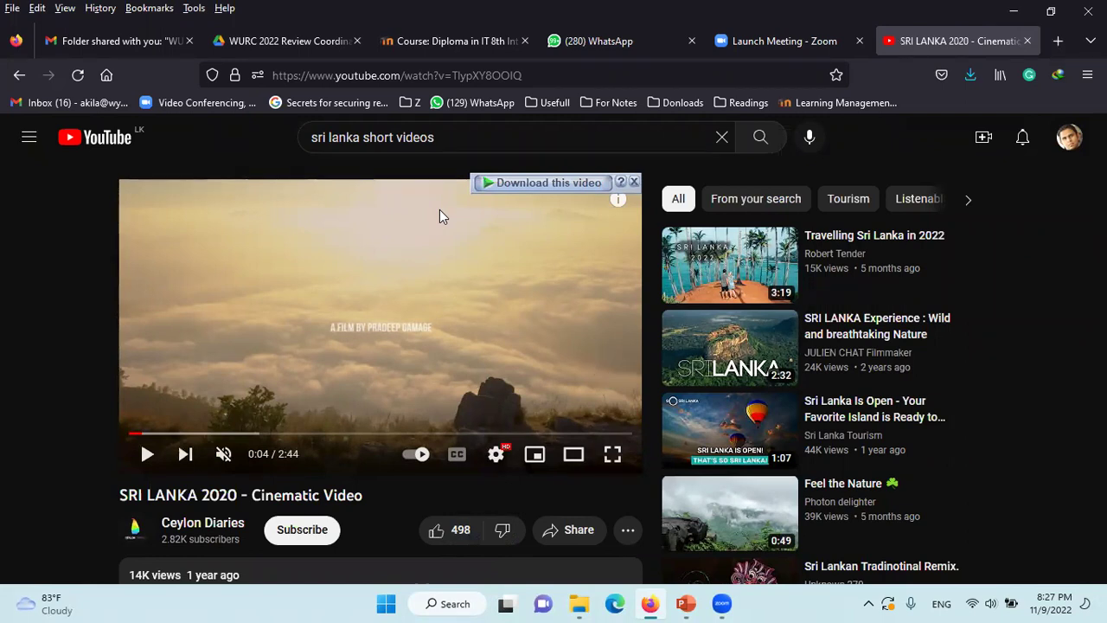
{"action": "mouse_move", "coordinate": [729, 447]}
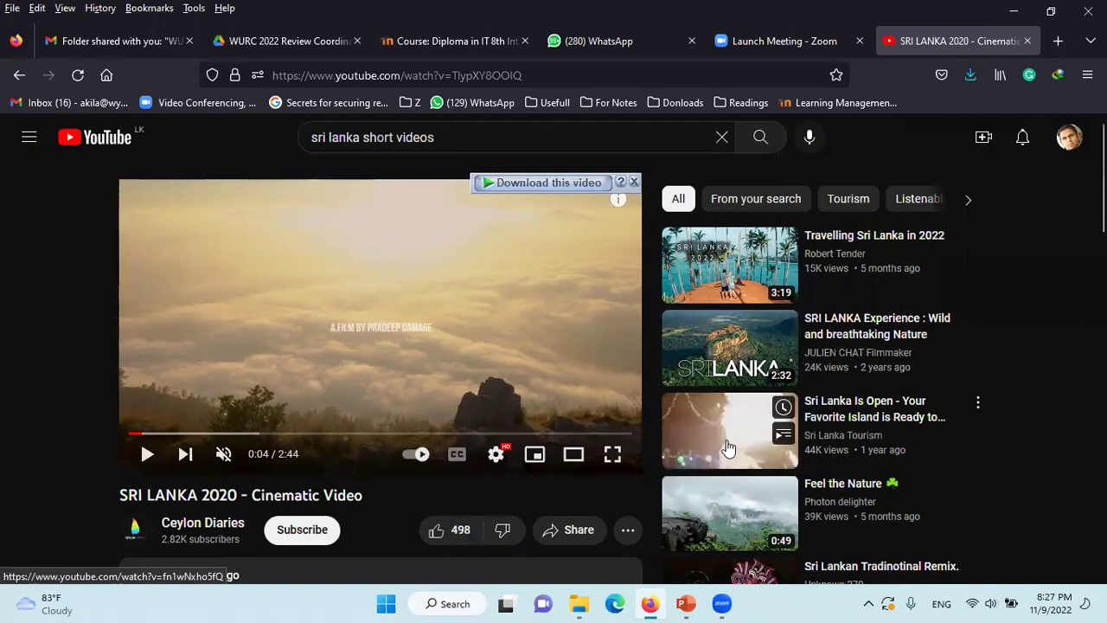
{"action": "mouse_move", "coordinate": [729, 529]}
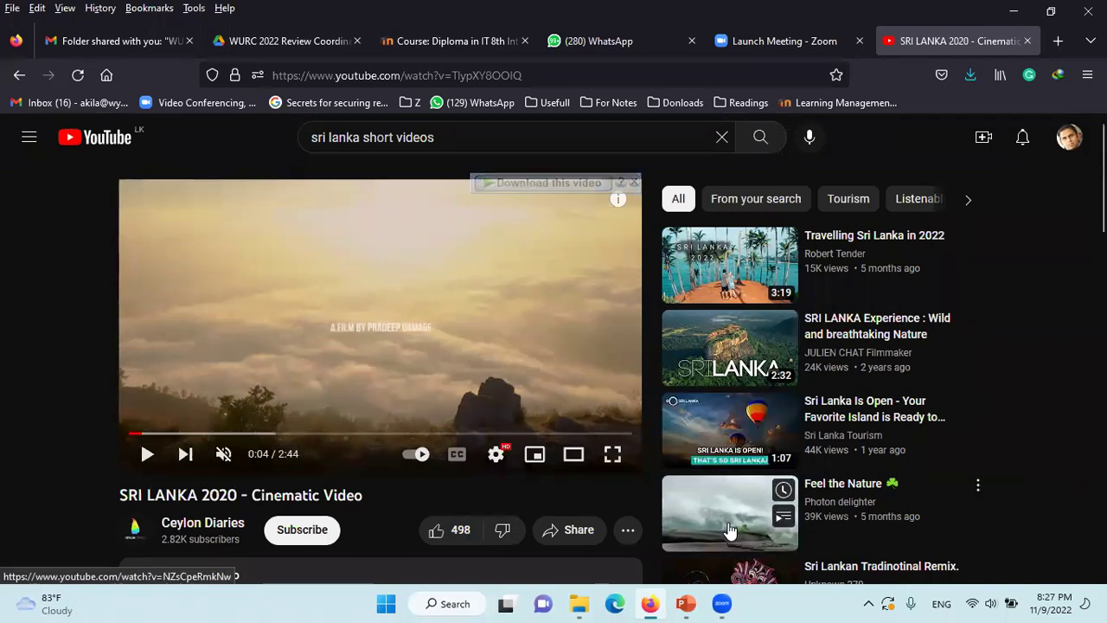
{"action": "mouse_move", "coordinate": [508, 373]}
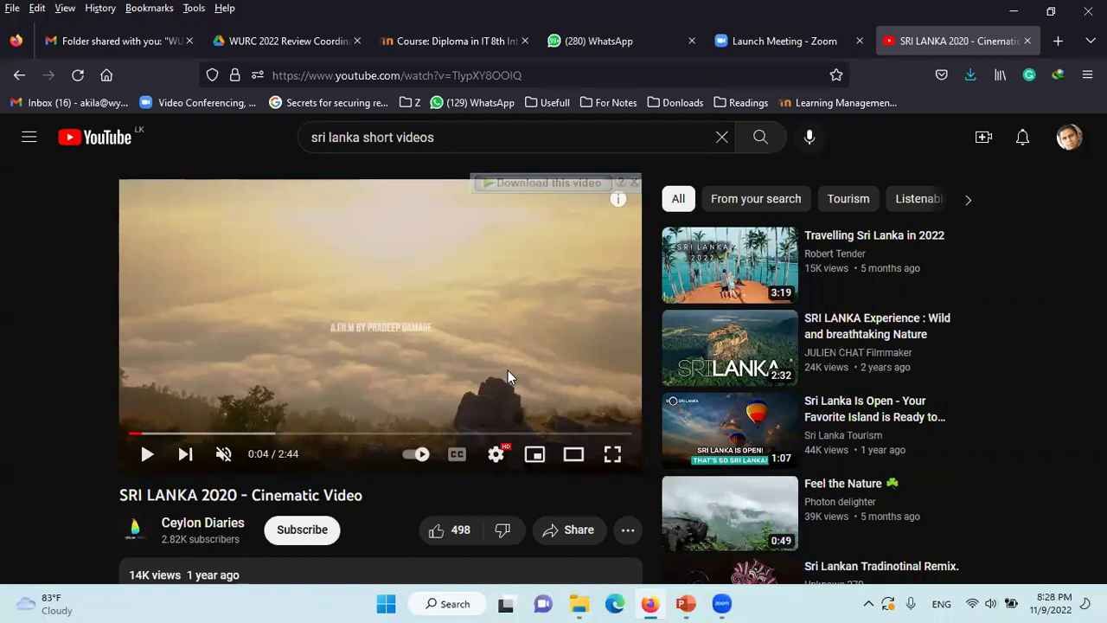
{"action": "left_click", "coordinate": [716, 439]}
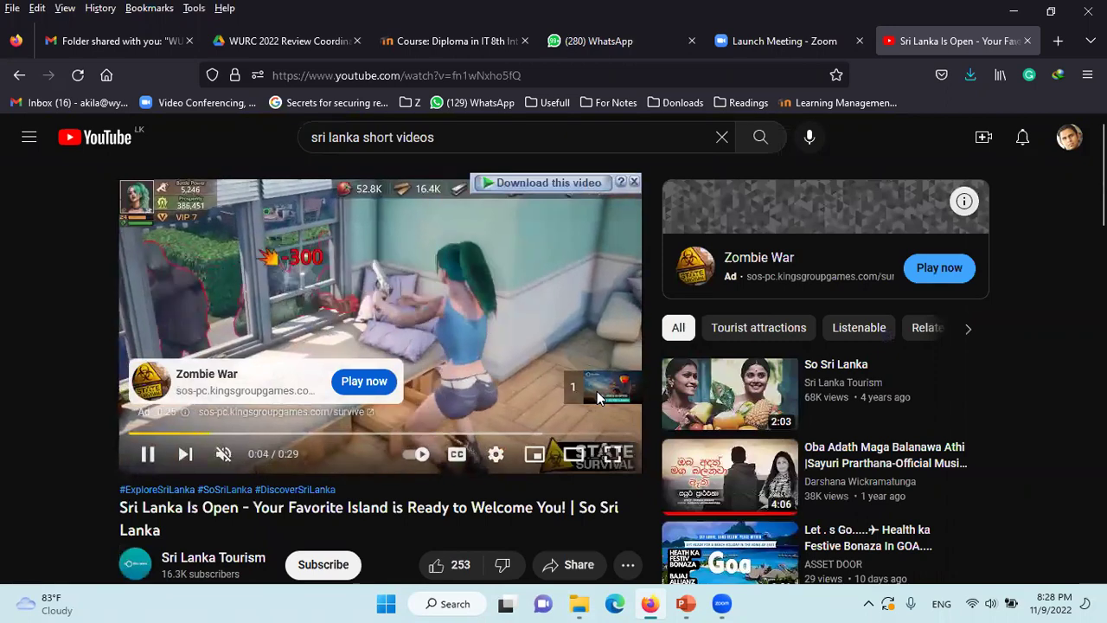
{"action": "left_click", "coordinate": [621, 394]}
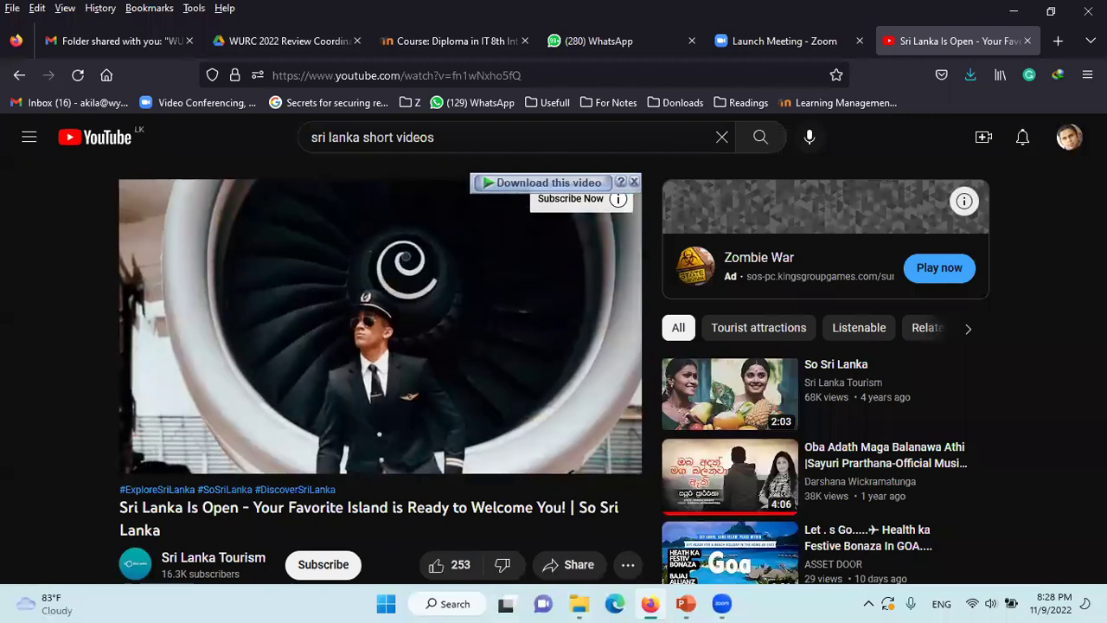
{"action": "left_click", "coordinate": [402, 298]}
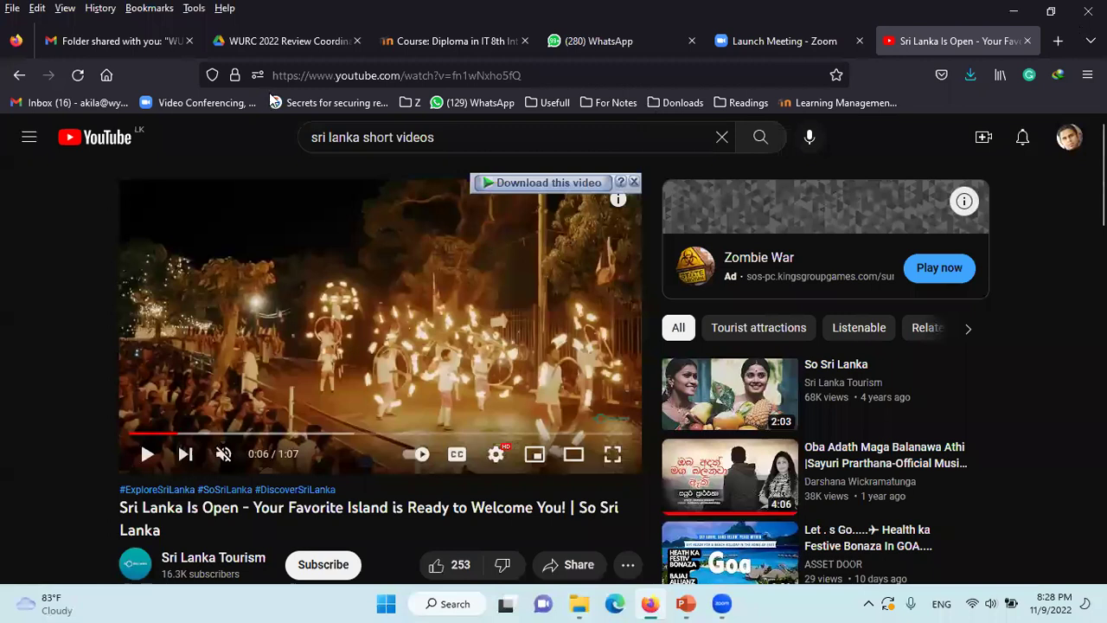
Google 'download youtube videos' in a new tab and open the SSYouTube.com downloader result
{"action": "key", "text": "ctrl+t"}
{"action": "type", "text": "down"}
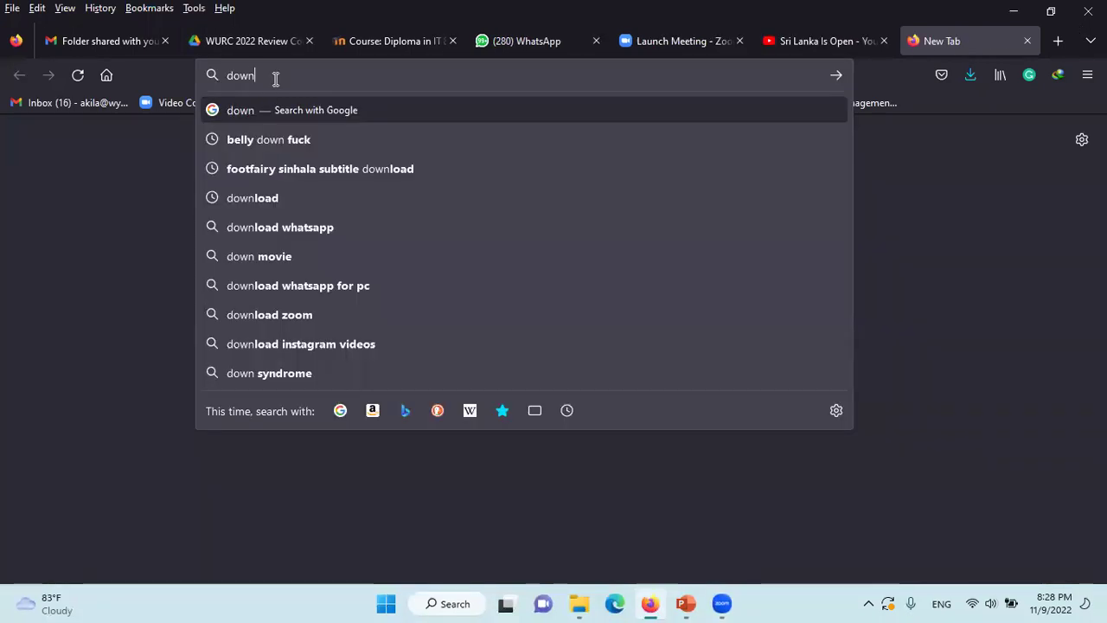
{"action": "type", "text": "load yout"}
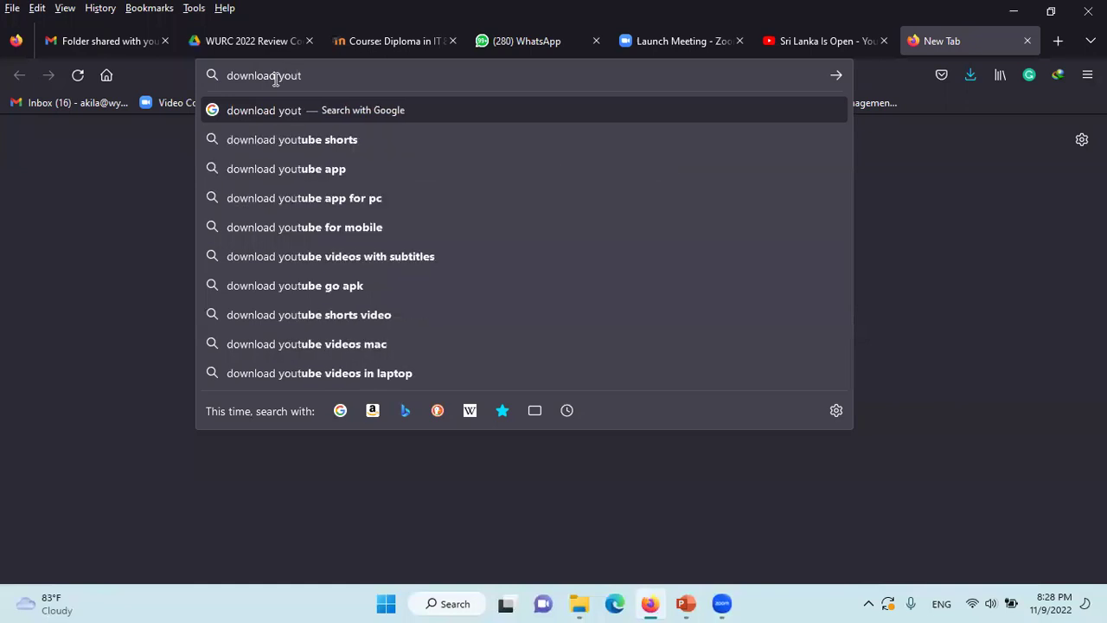
{"action": "type", "text": "ube vid"}
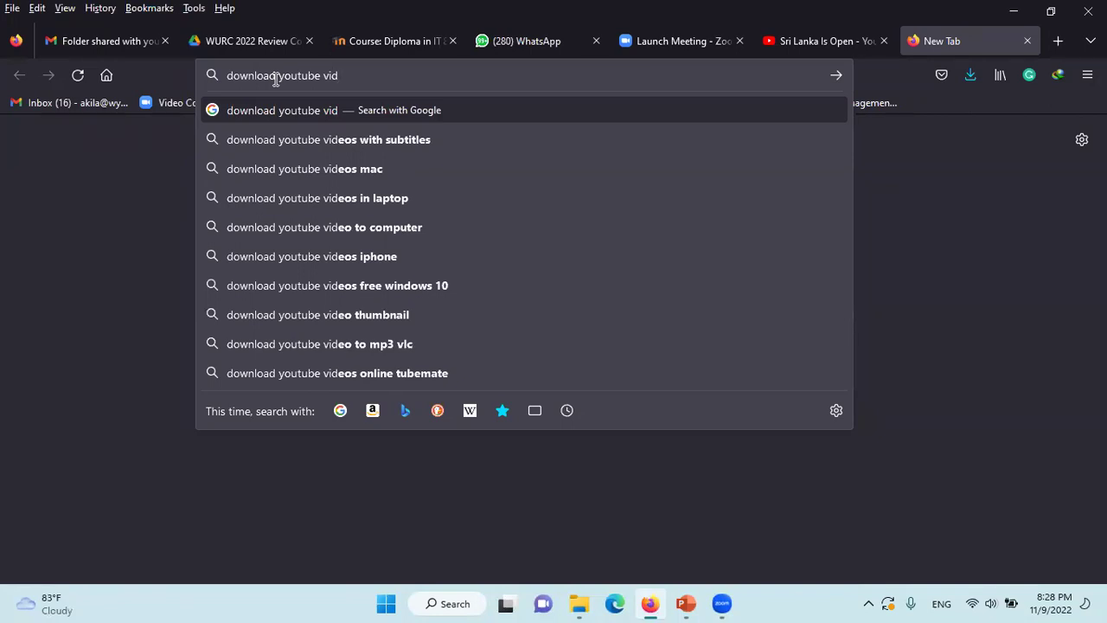
{"action": "type", "text": "eos"}
{"action": "key", "text": "Return"}
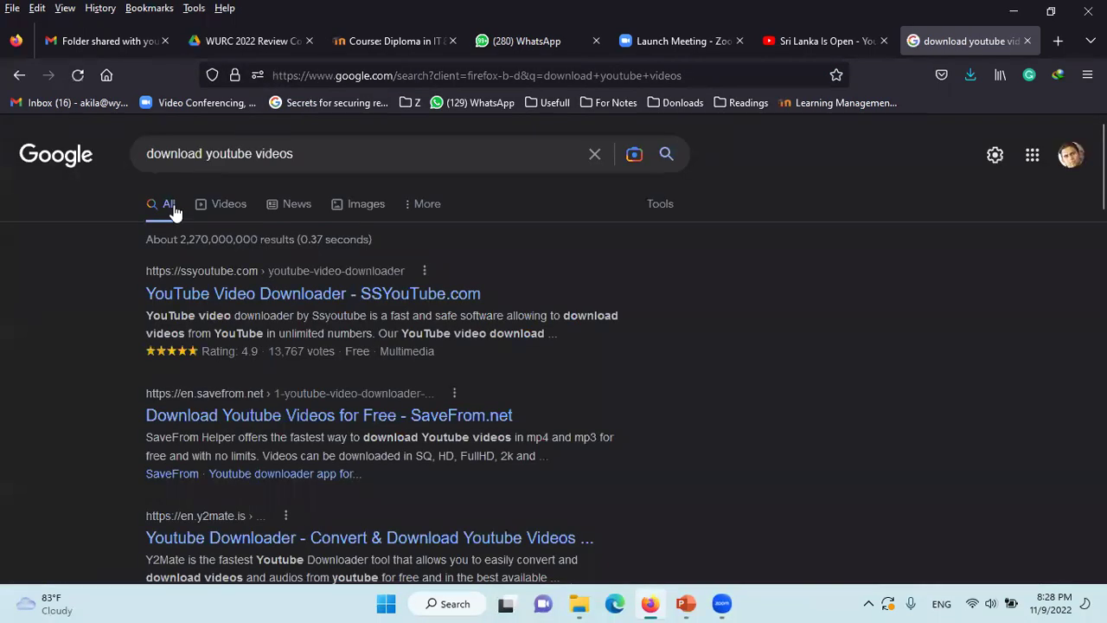
{"action": "left_click", "coordinate": [244, 294]}
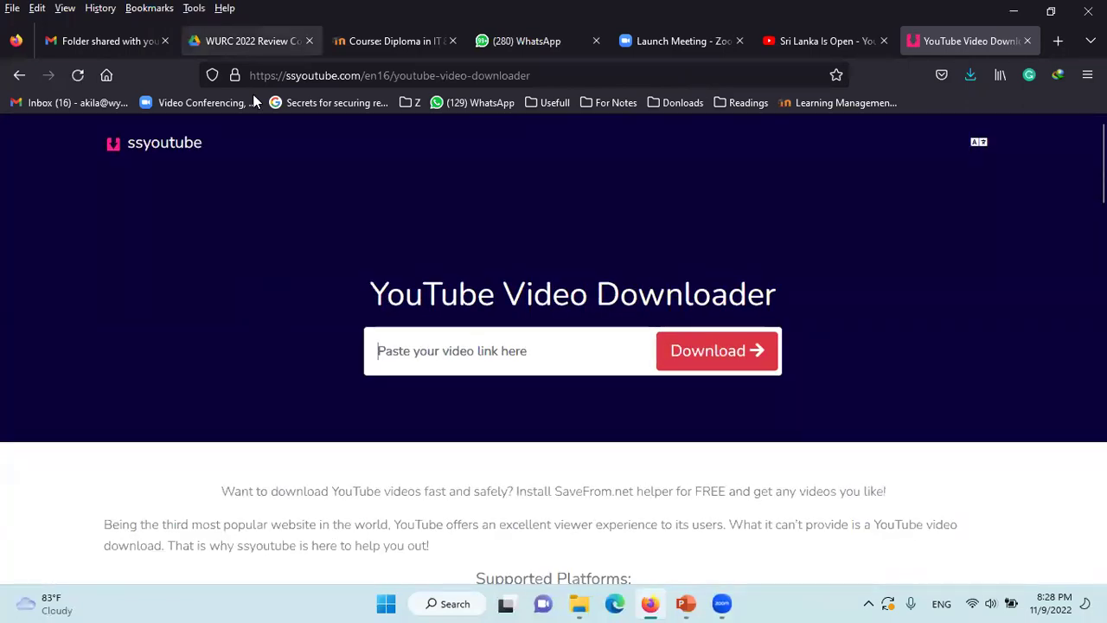
Copy the Sri Lanka Is Open video's URL from YouTube
{"action": "left_click", "coordinate": [822, 41]}
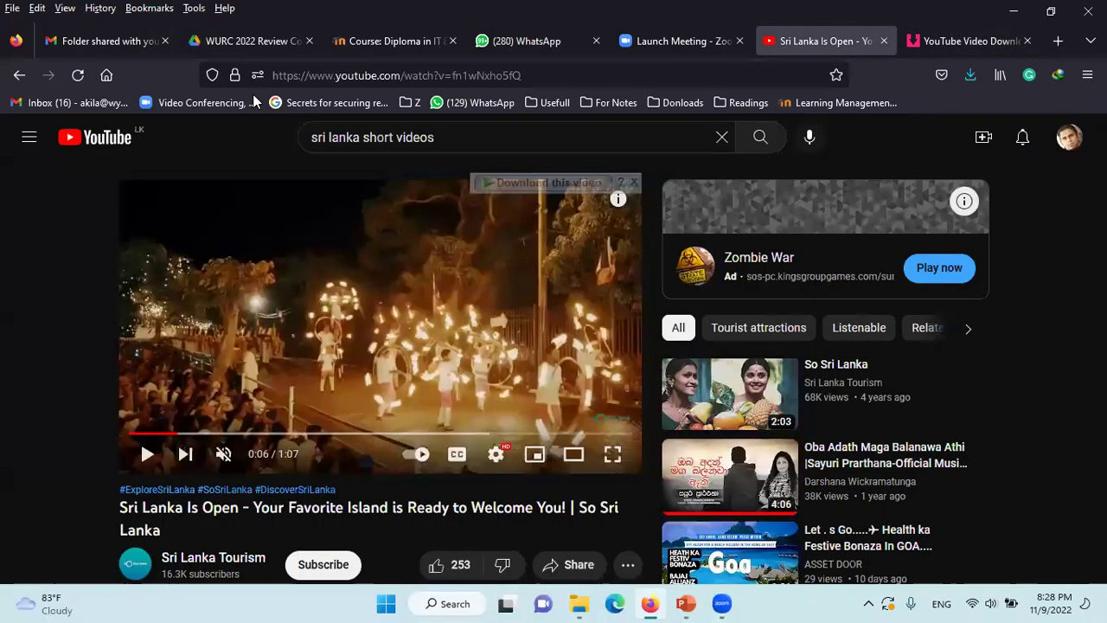
{"action": "right_click", "coordinate": [367, 277]}
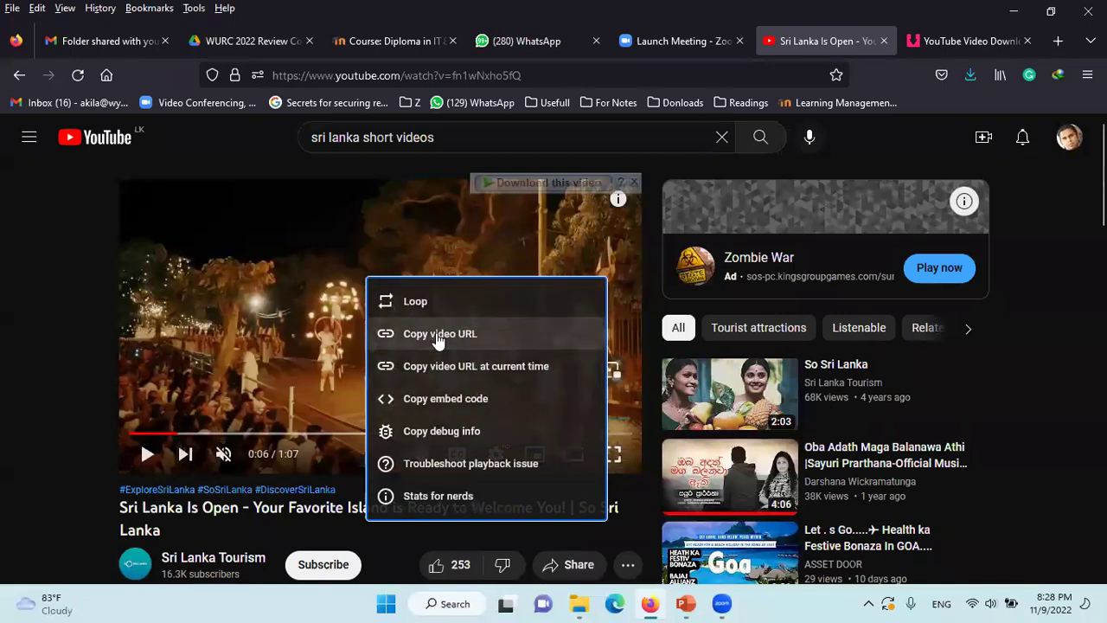
{"action": "left_click", "coordinate": [438, 336]}
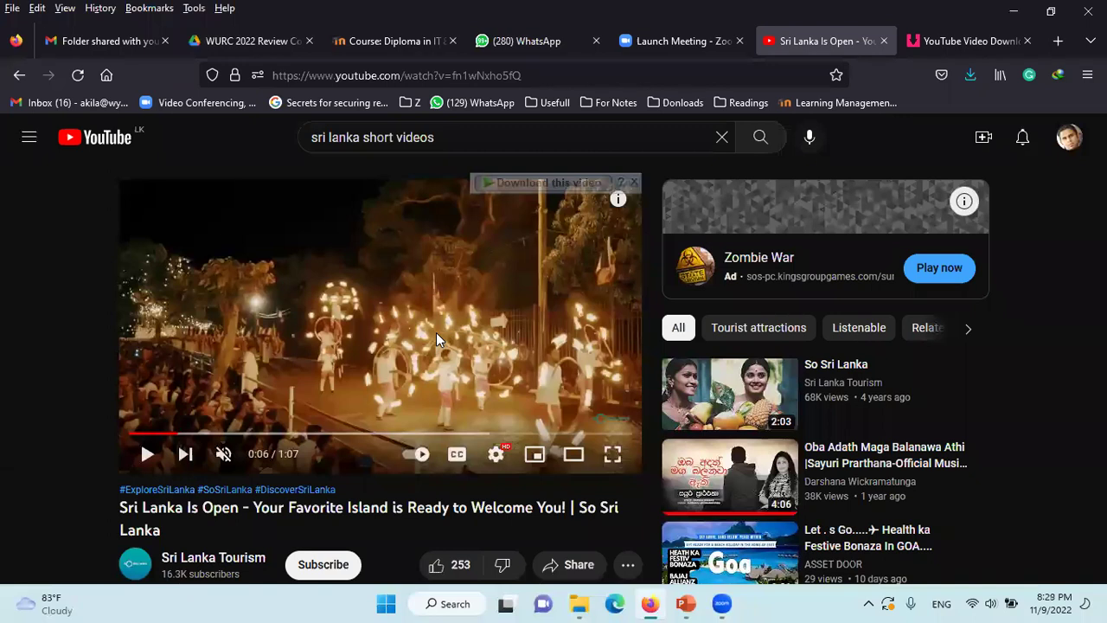
Paste the link into ssyoutube, block notifications, and request the 360.mp4 download
{"action": "left_click", "coordinate": [987, 48]}
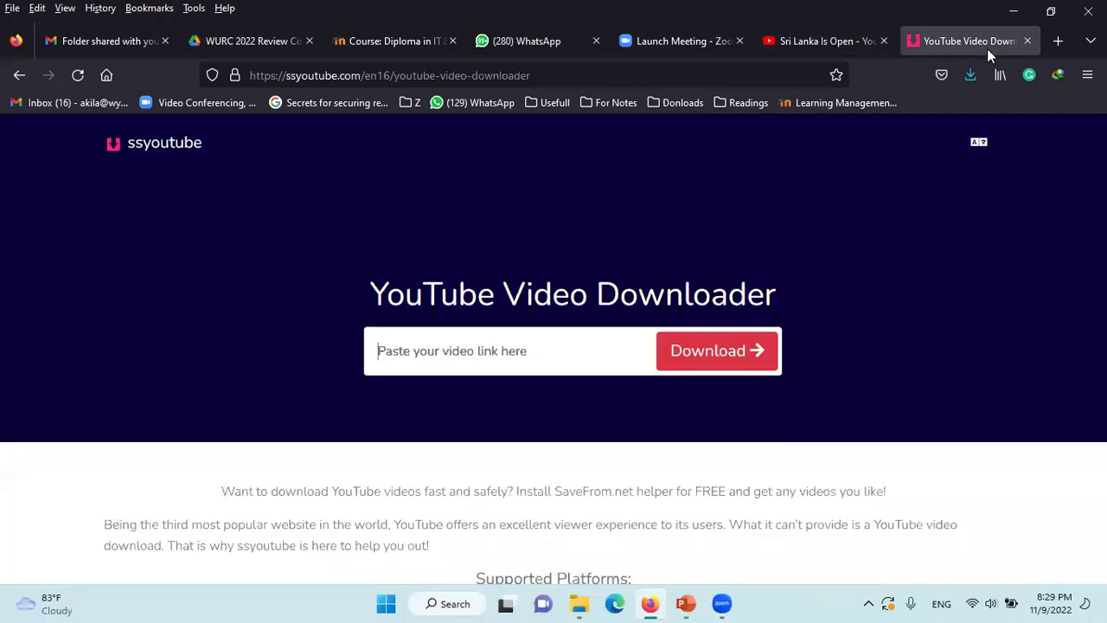
{"action": "left_click", "coordinate": [518, 370]}
{"action": "key", "text": "ctrl+v"}
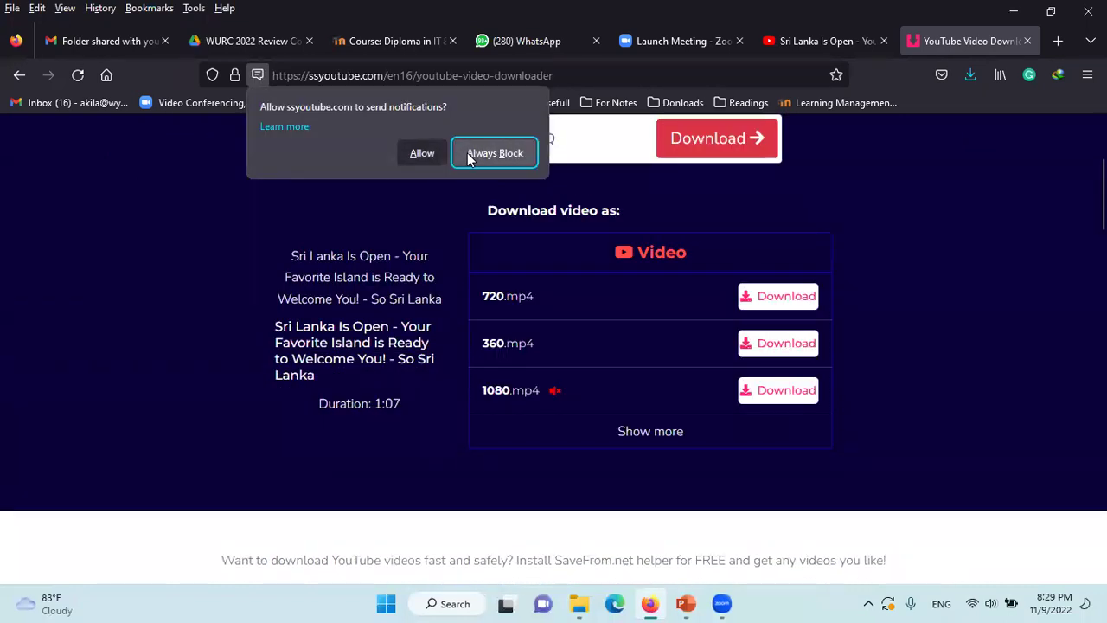
{"action": "left_click", "coordinate": [467, 154]}
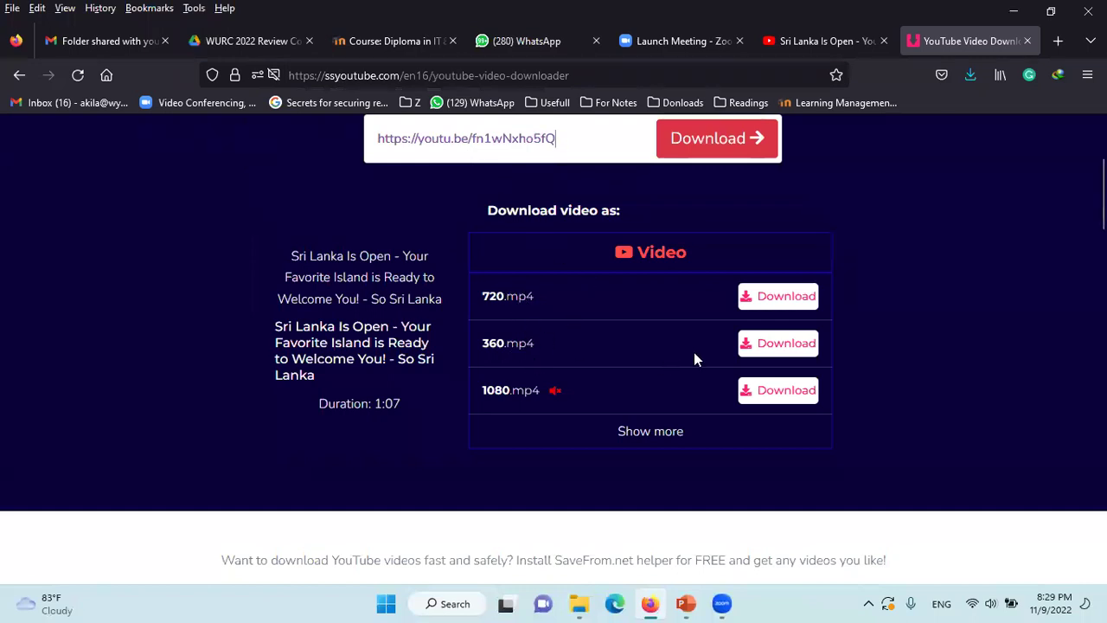
{"action": "left_click", "coordinate": [777, 346]}
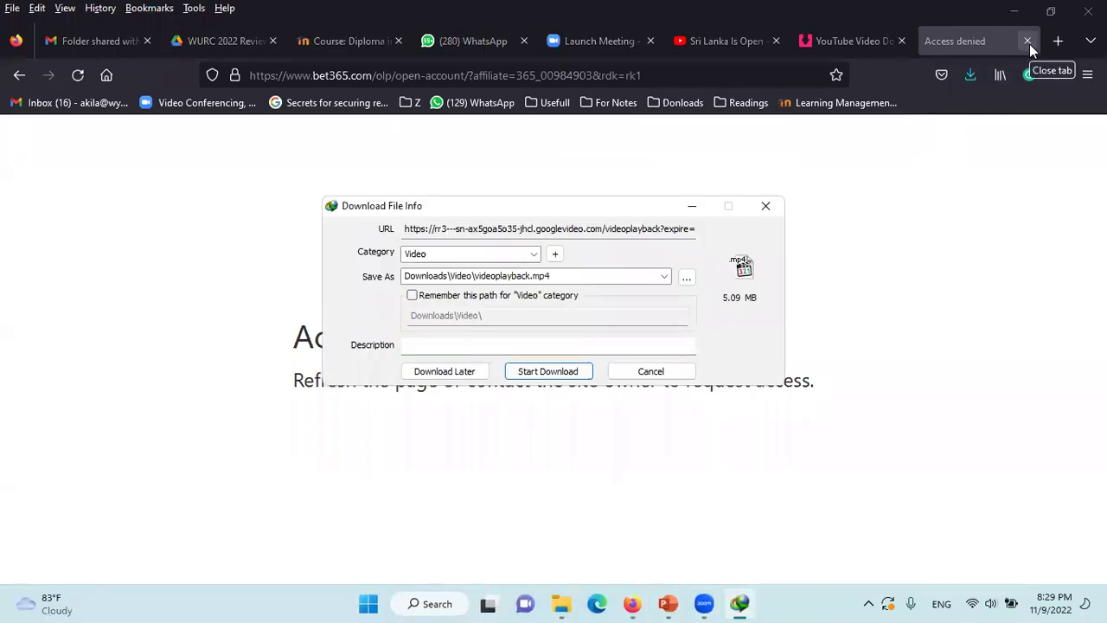
Start the IDM download of videoplayback.mp4, closing the Access denied ad tab and ssyoutube tab
{"action": "left_click", "coordinate": [1030, 44]}
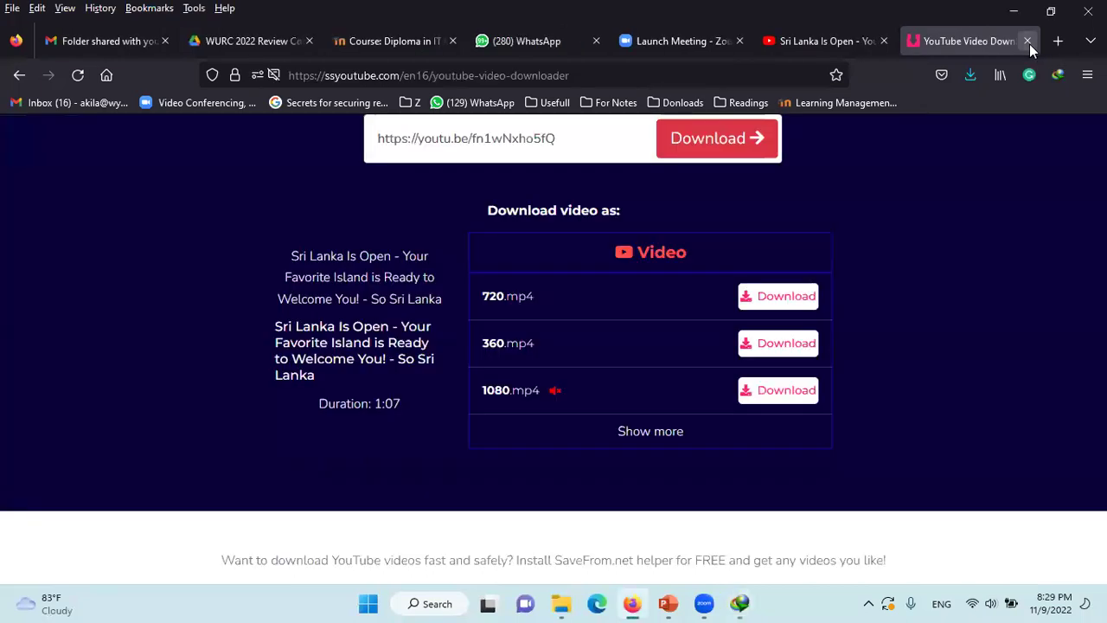
{"action": "mouse_move", "coordinate": [739, 603]}
{"action": "left_click", "coordinate": [729, 558]}
{"action": "left_click", "coordinate": [566, 373]}
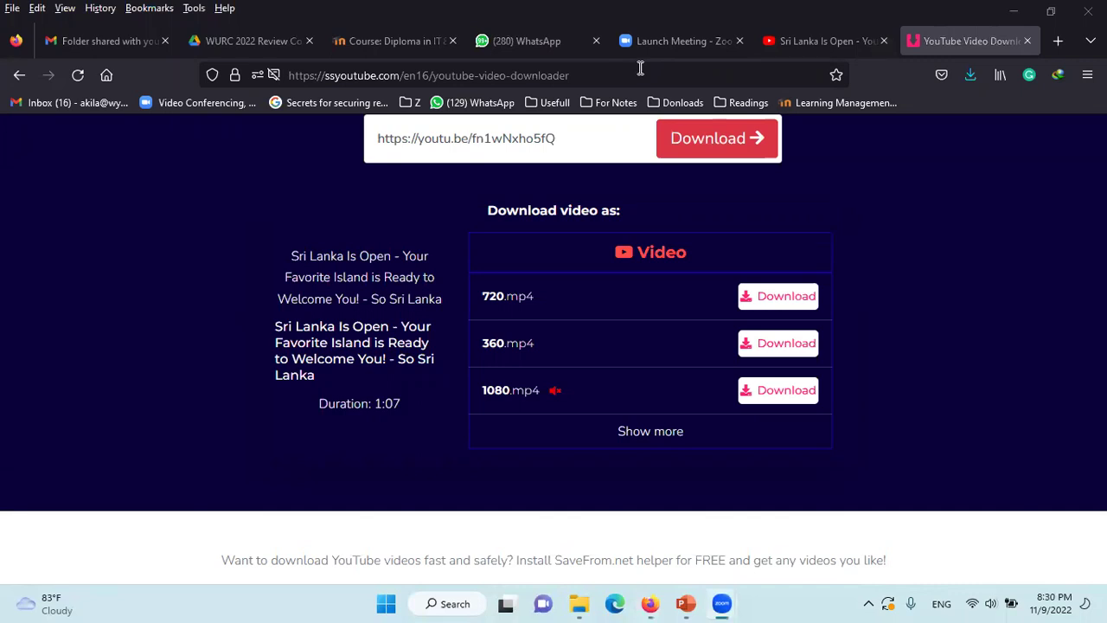
{"action": "left_click", "coordinate": [1027, 42]}
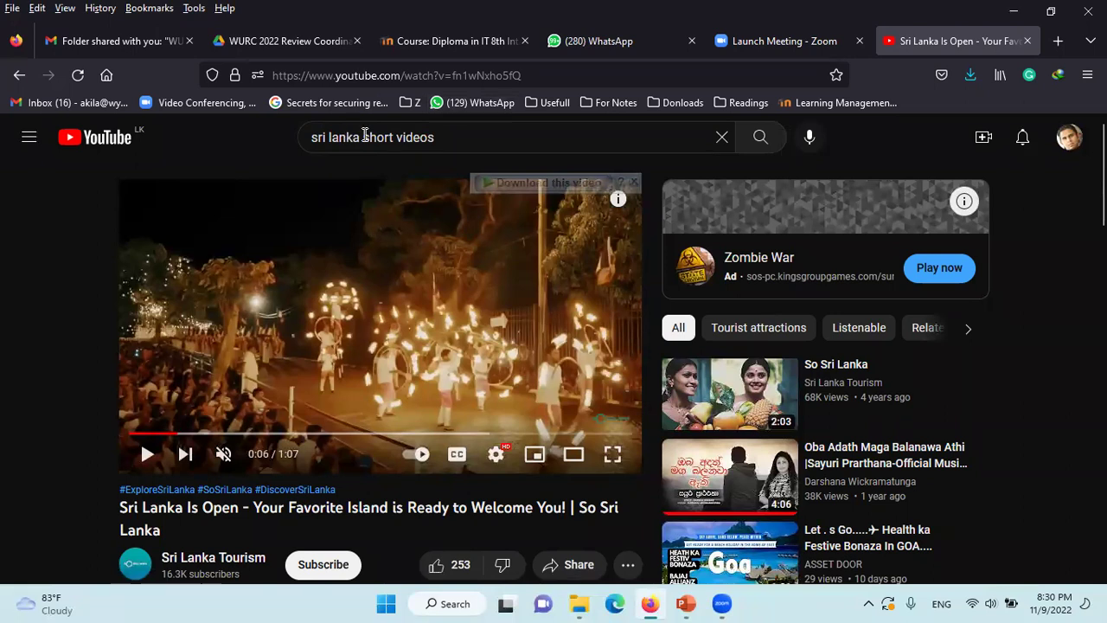
In a new tab, Google 'download youtube videos' and open the SSYouTube downloader result
{"action": "left_click", "coordinate": [451, 136]}
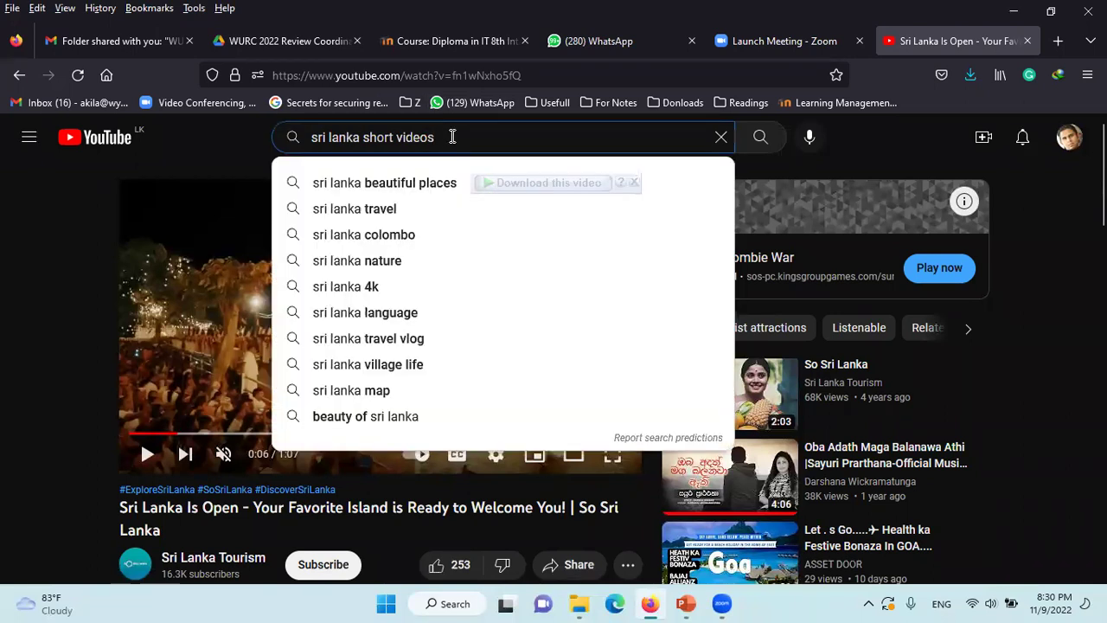
{"action": "left_click", "coordinate": [35, 289]}
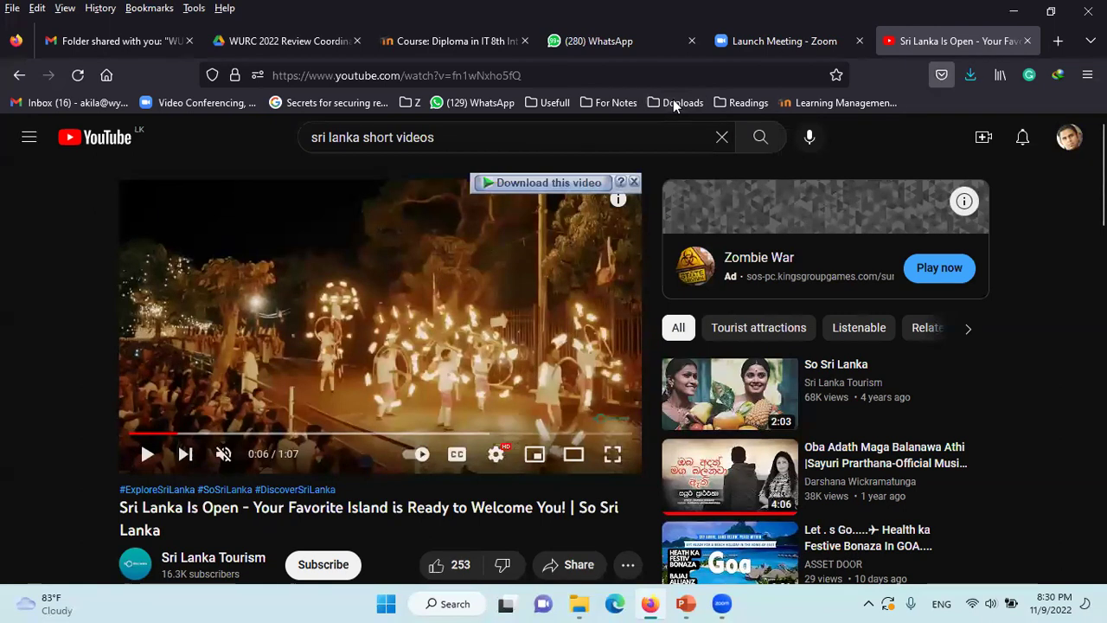
{"action": "left_click", "coordinate": [1064, 45]}
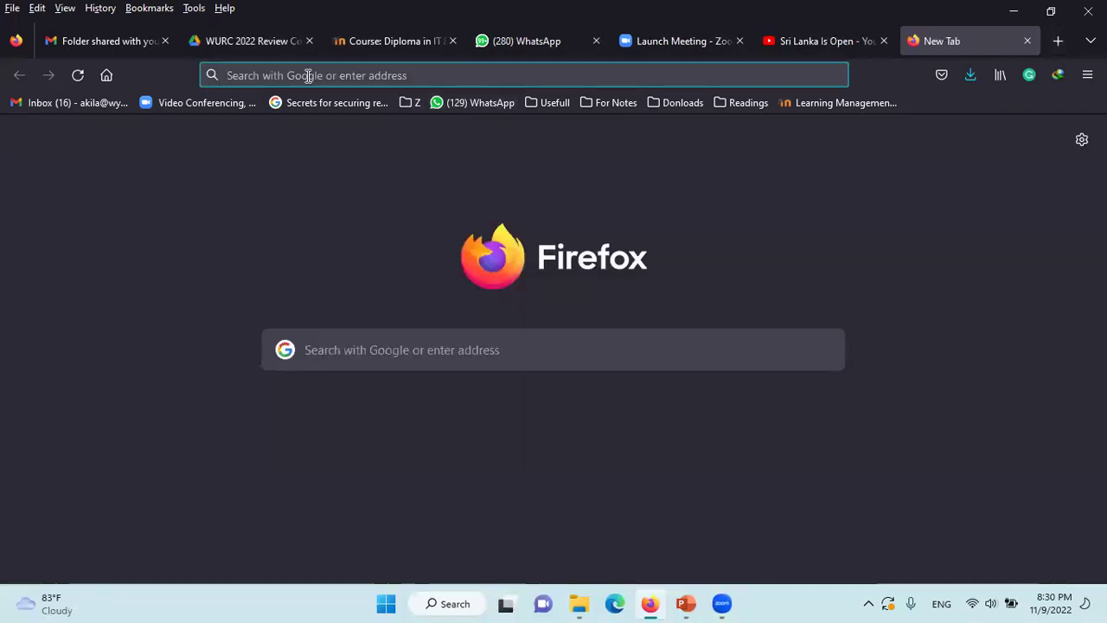
{"action": "type", "text": "youtube vi"}
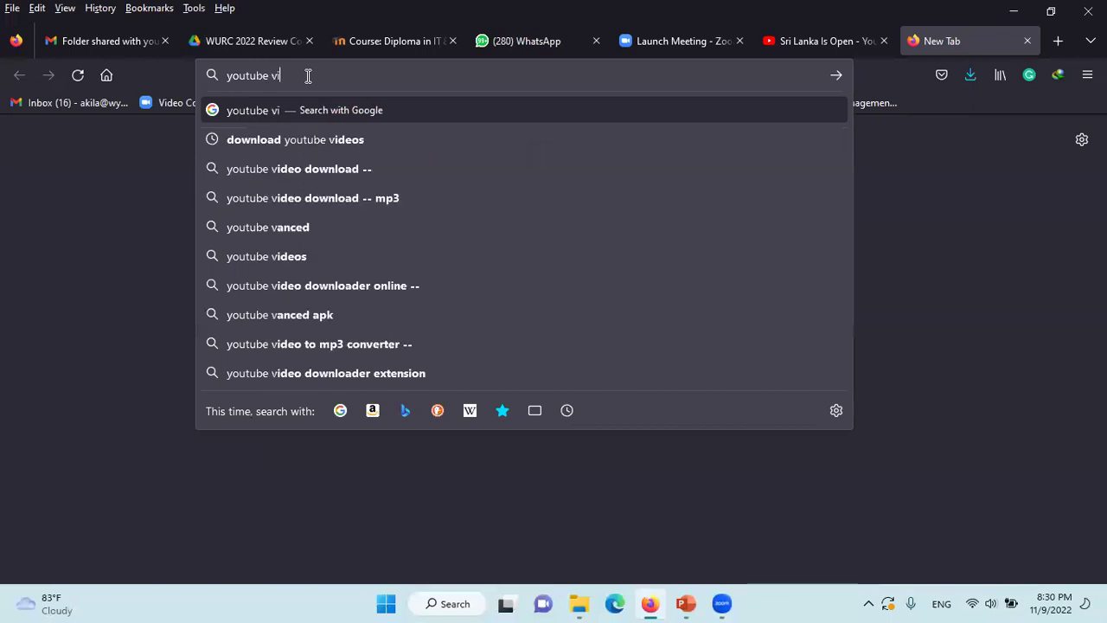
{"action": "type", "text": "deo download"}
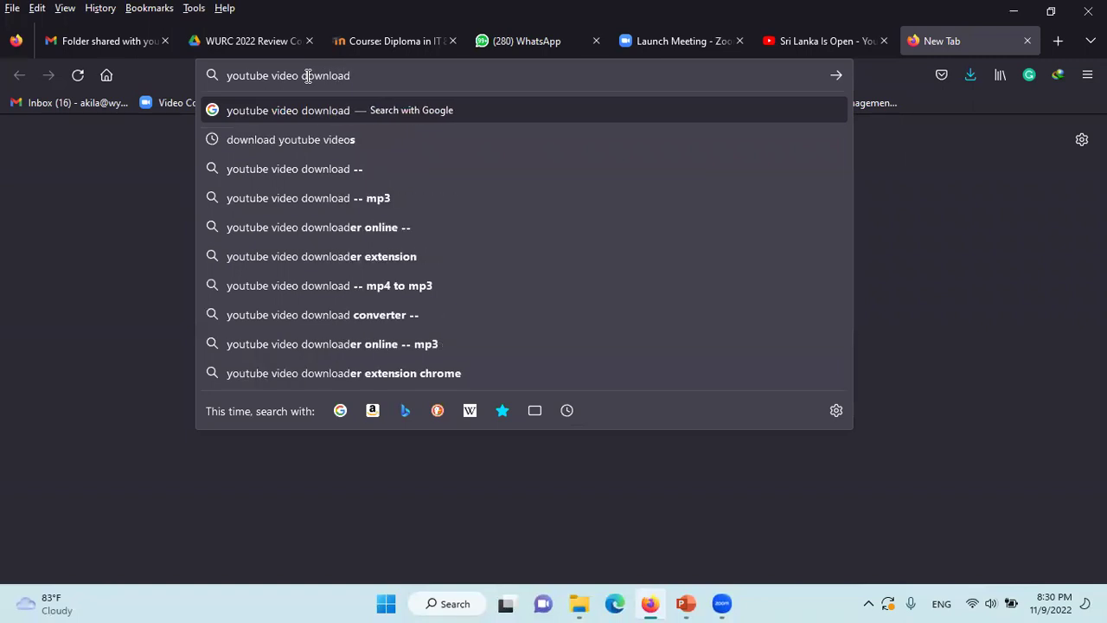
{"action": "left_click", "coordinate": [289, 140]}
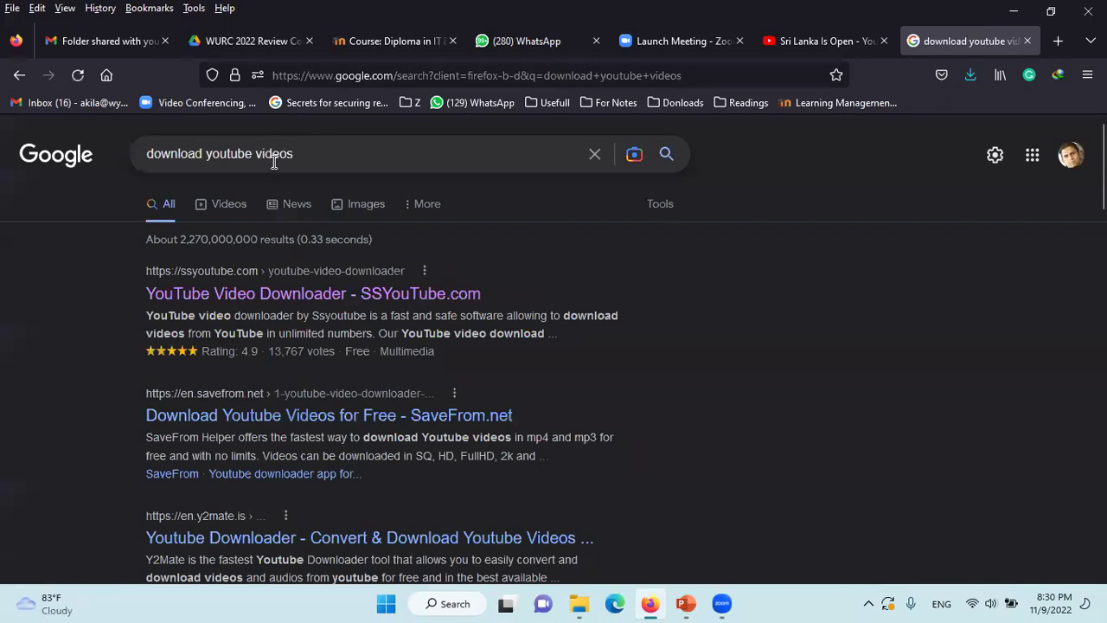
{"action": "left_click", "coordinate": [344, 298]}
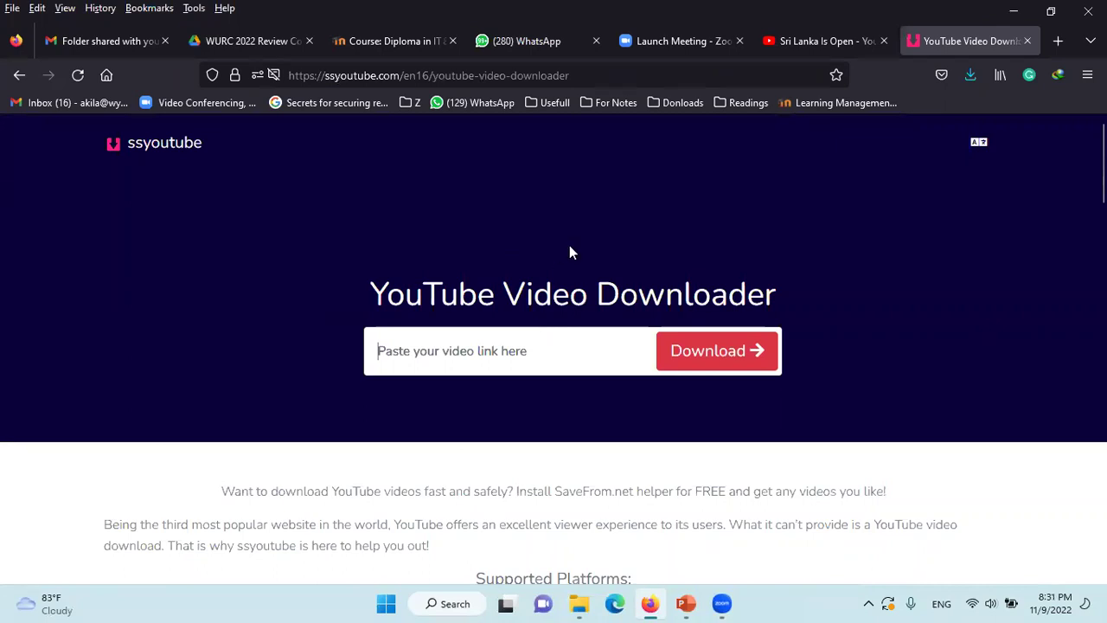
Copy the Sri Lanka Is Open video's URL from YouTube
{"action": "left_click", "coordinate": [762, 44]}
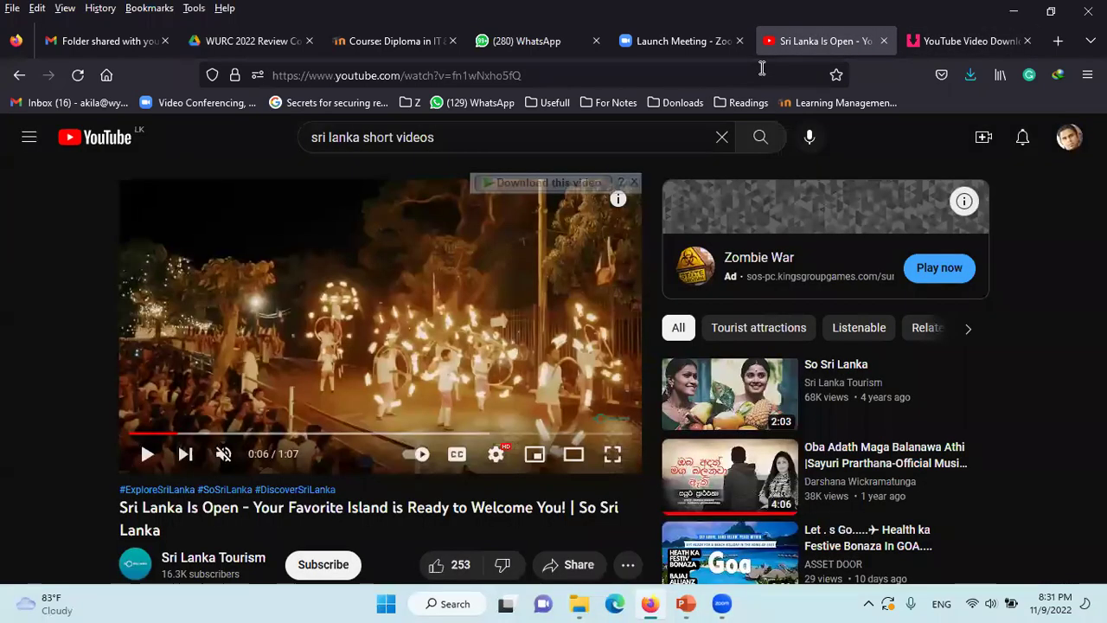
{"action": "right_click", "coordinate": [435, 343]}
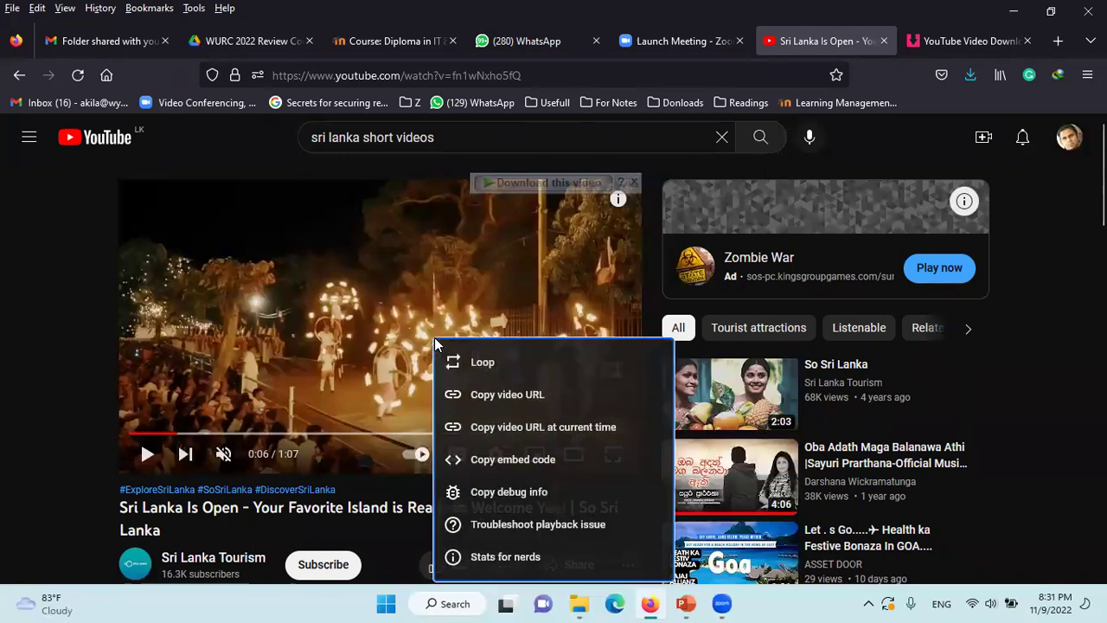
{"action": "left_click", "coordinate": [479, 395]}
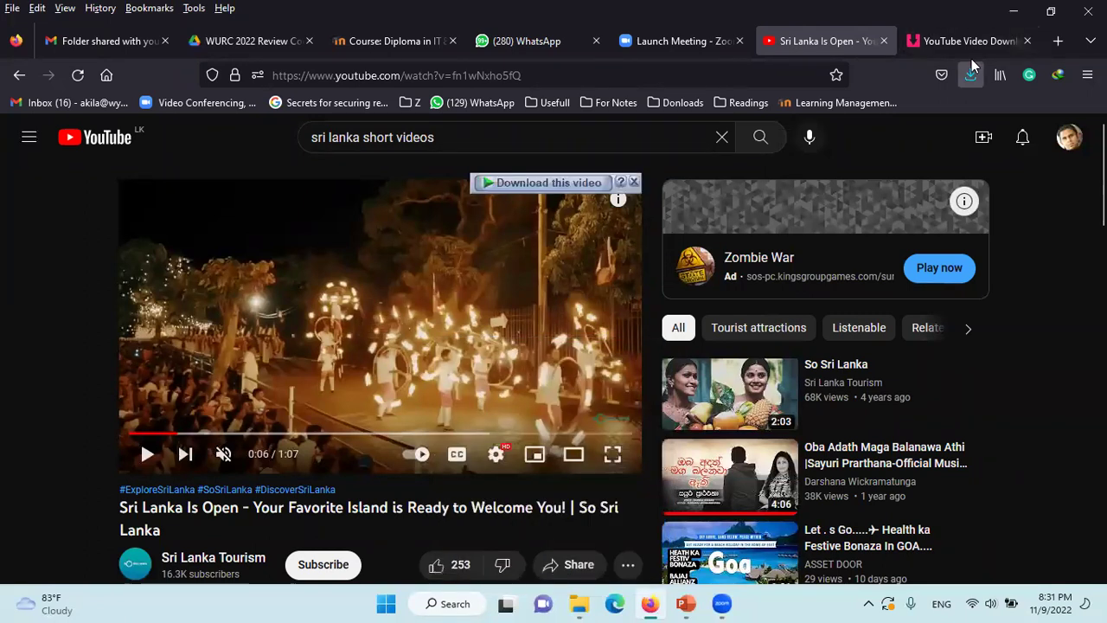
Paste the link into ssyoutube to list 720, 360 and 1080 MP4 options, then minimize Firefox
{"action": "left_click", "coordinate": [994, 44]}
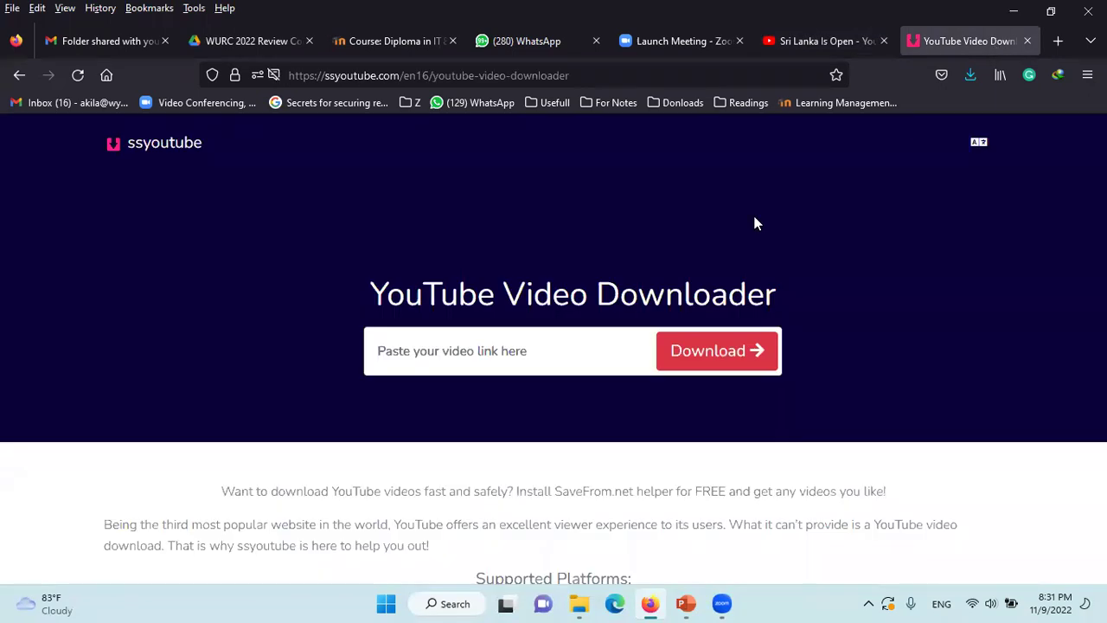
{"action": "right_click", "coordinate": [484, 351]}
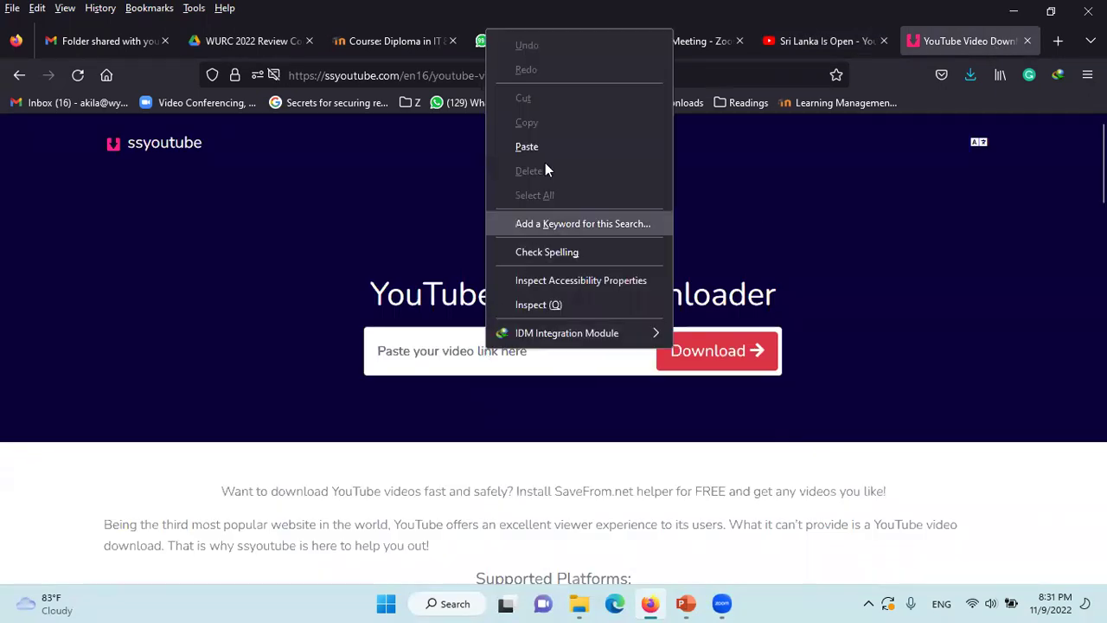
{"action": "left_click", "coordinate": [553, 146]}
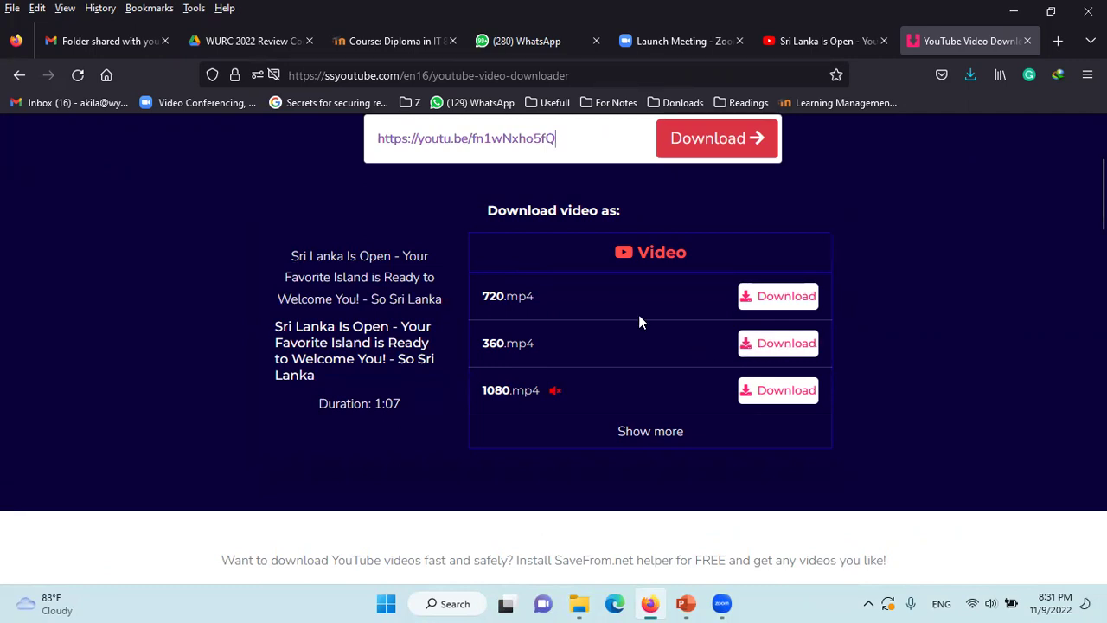
{"action": "left_click", "coordinate": [1025, 22]}
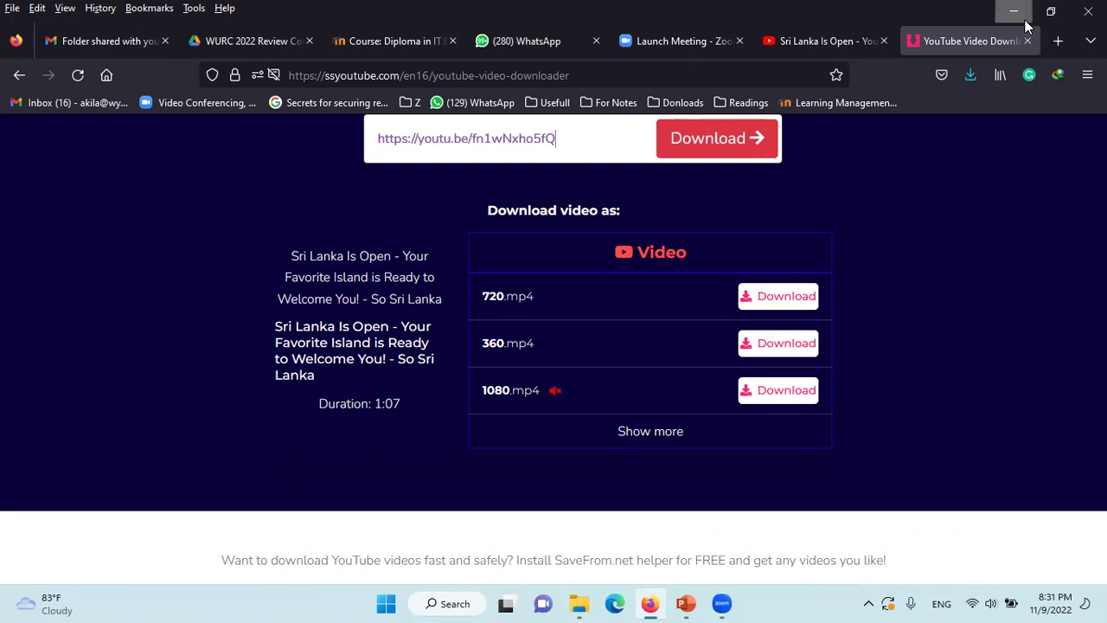
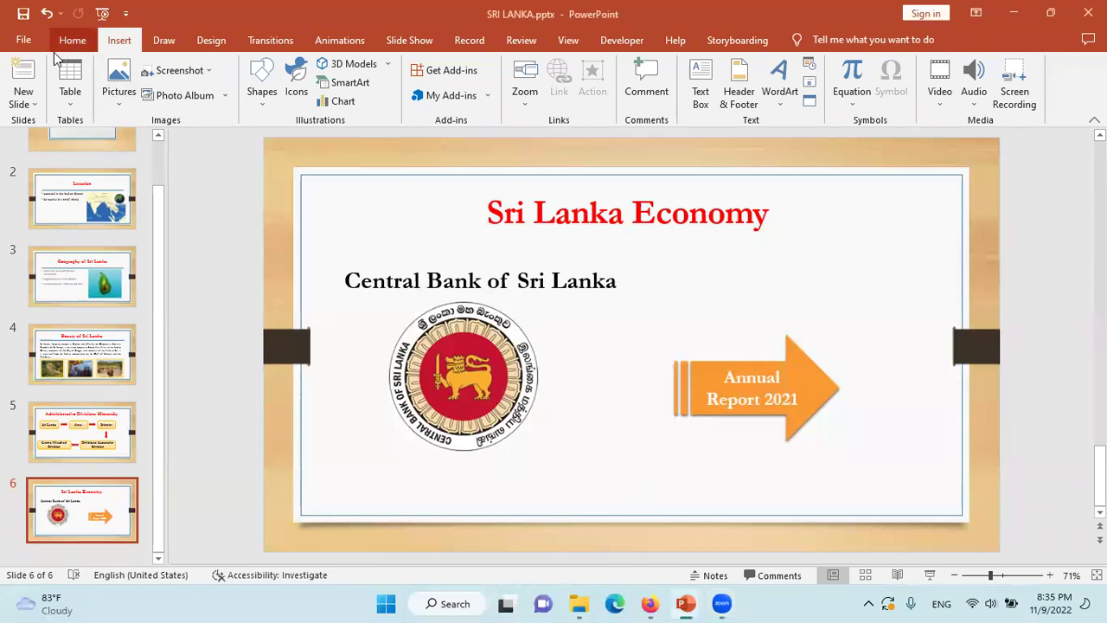
Insert a Title and Content layout slide as slide 7, right after slide 6
{"action": "left_click", "coordinate": [23, 100]}
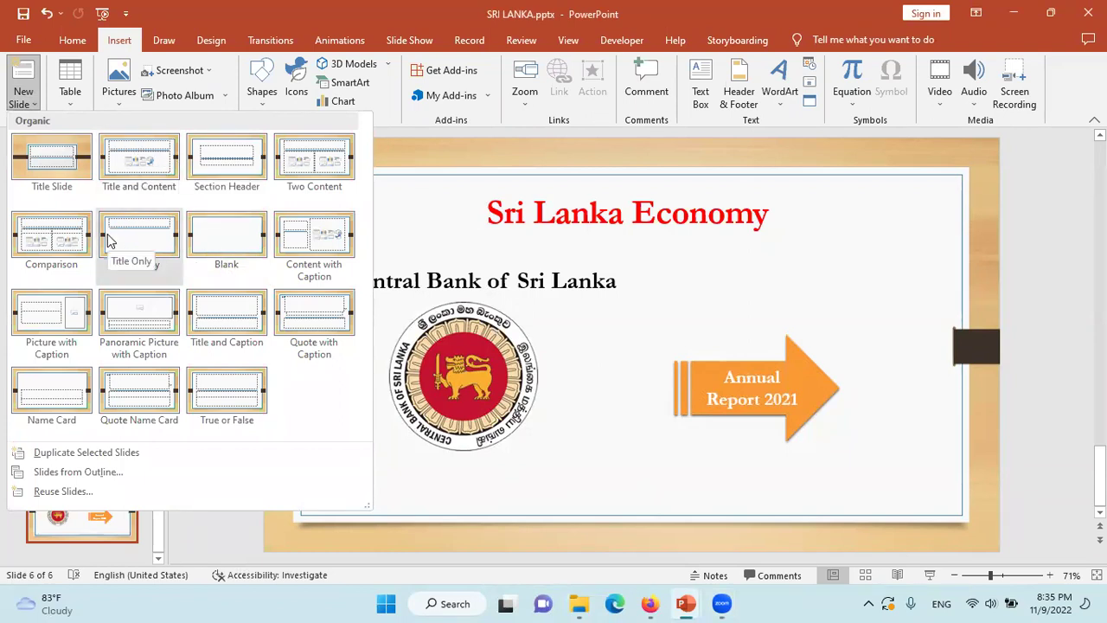
{"action": "left_click", "coordinate": [144, 158]}
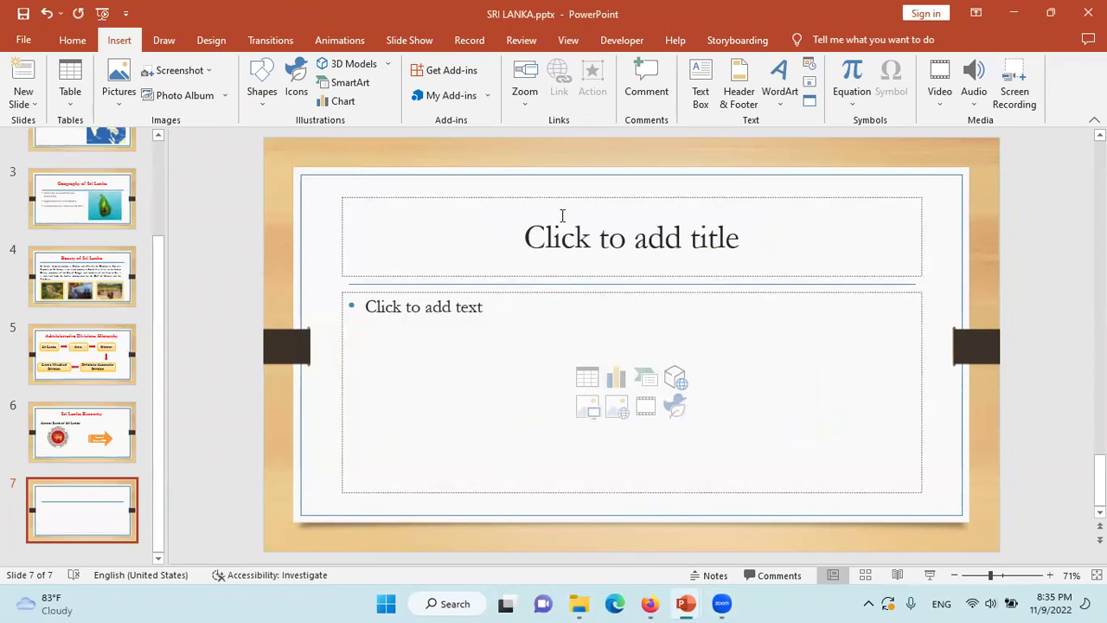
Paste 'Sri Lanka History' into slide 7's title placeholder
{"action": "left_click", "coordinate": [563, 229]}
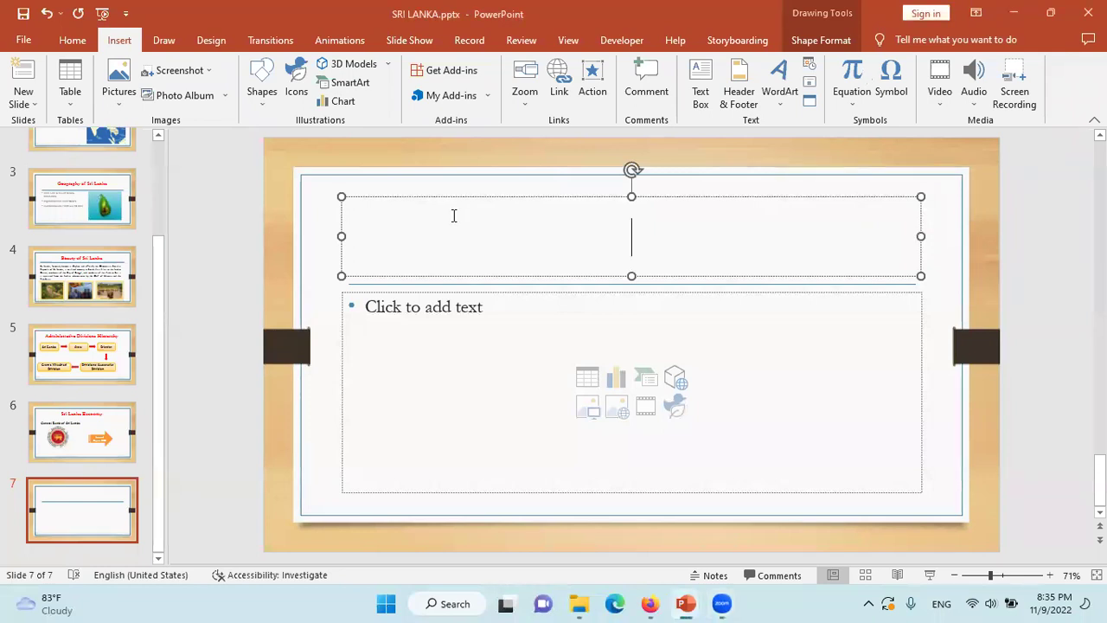
{"action": "type", "text": "Sri Lanka History"}
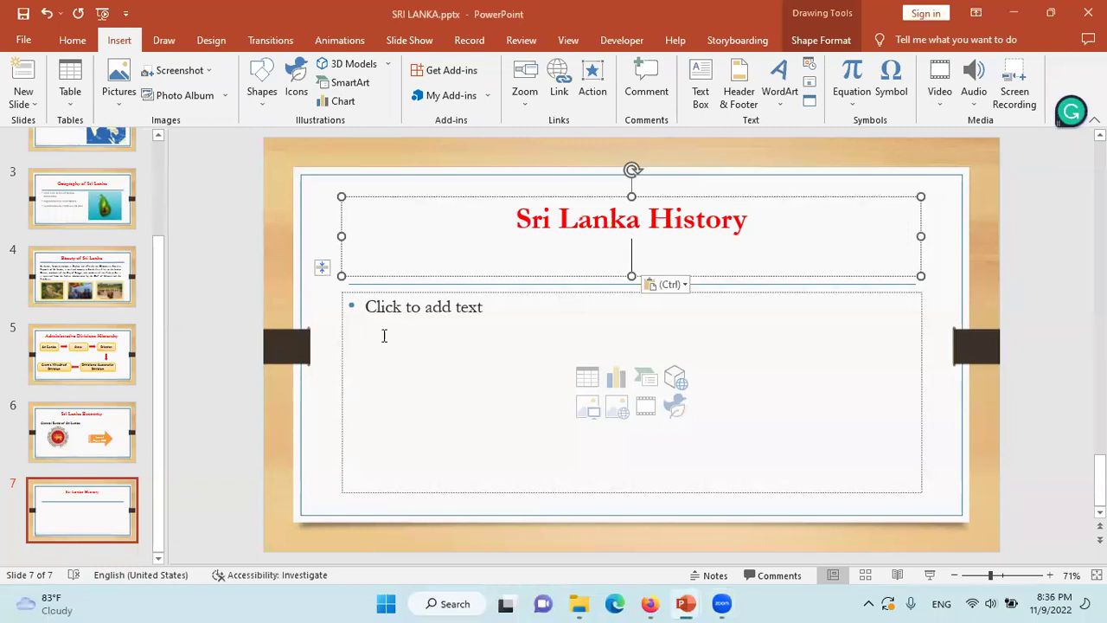
{"action": "left_click", "coordinate": [329, 416]}
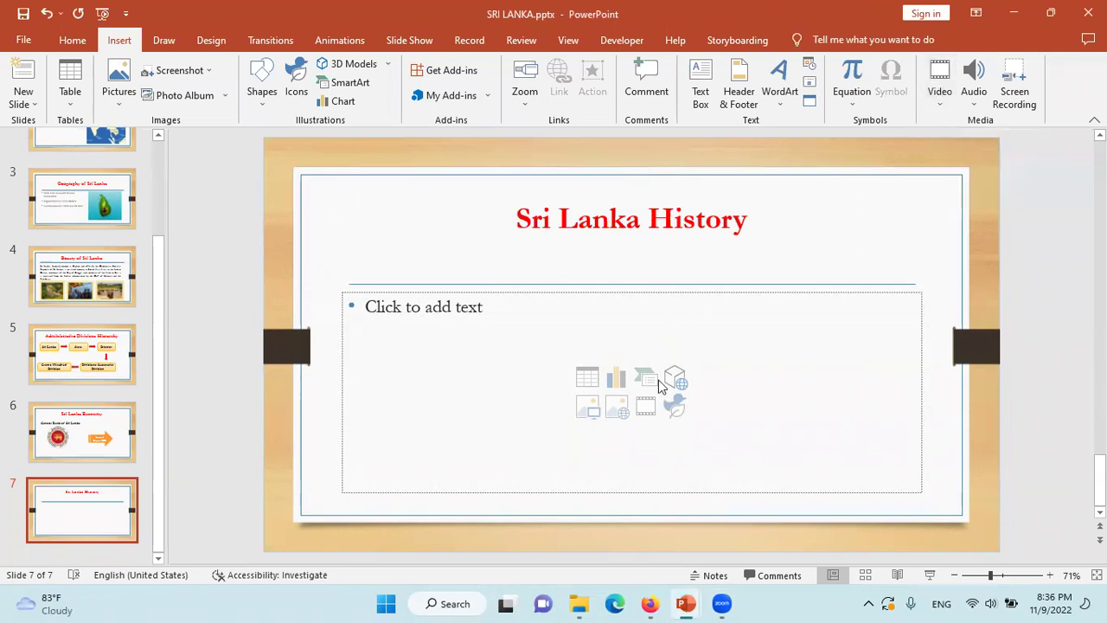
Insert videoplayback.mp4 from the DIT folder into slide 7's content placeholder
{"action": "left_click", "coordinate": [647, 407]}
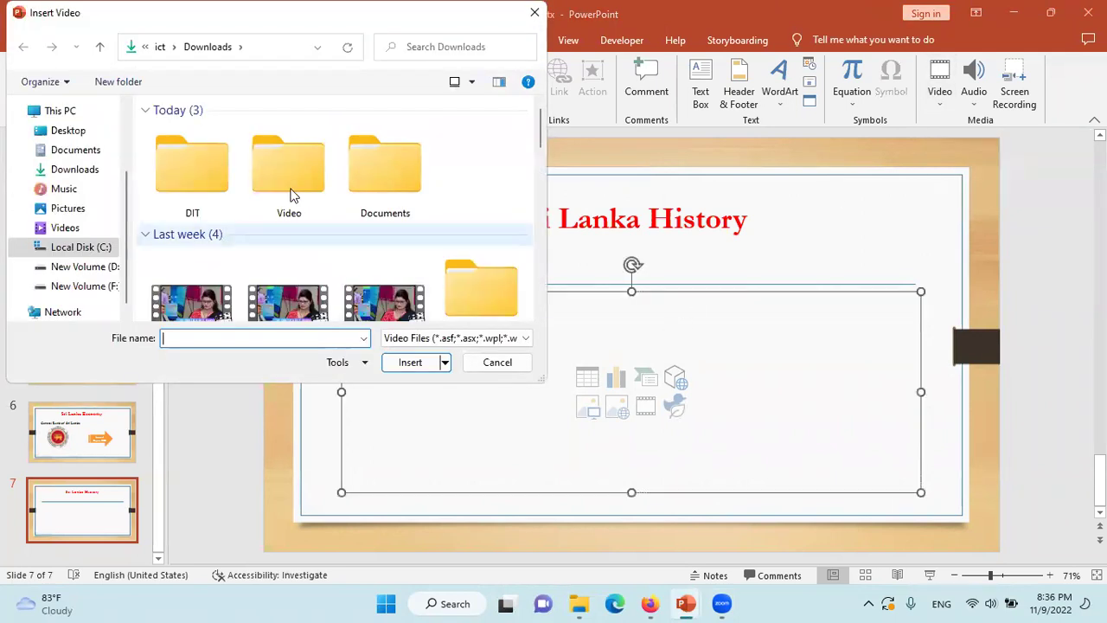
{"action": "double_click", "coordinate": [187, 174]}
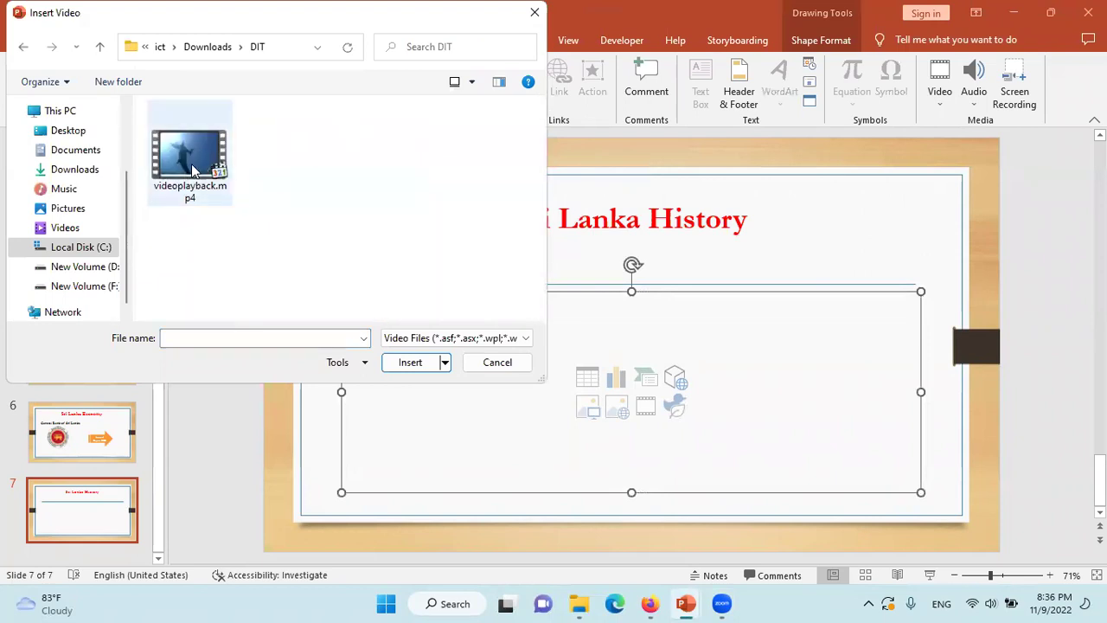
{"action": "left_click", "coordinate": [192, 170]}
{"action": "left_click", "coordinate": [410, 362]}
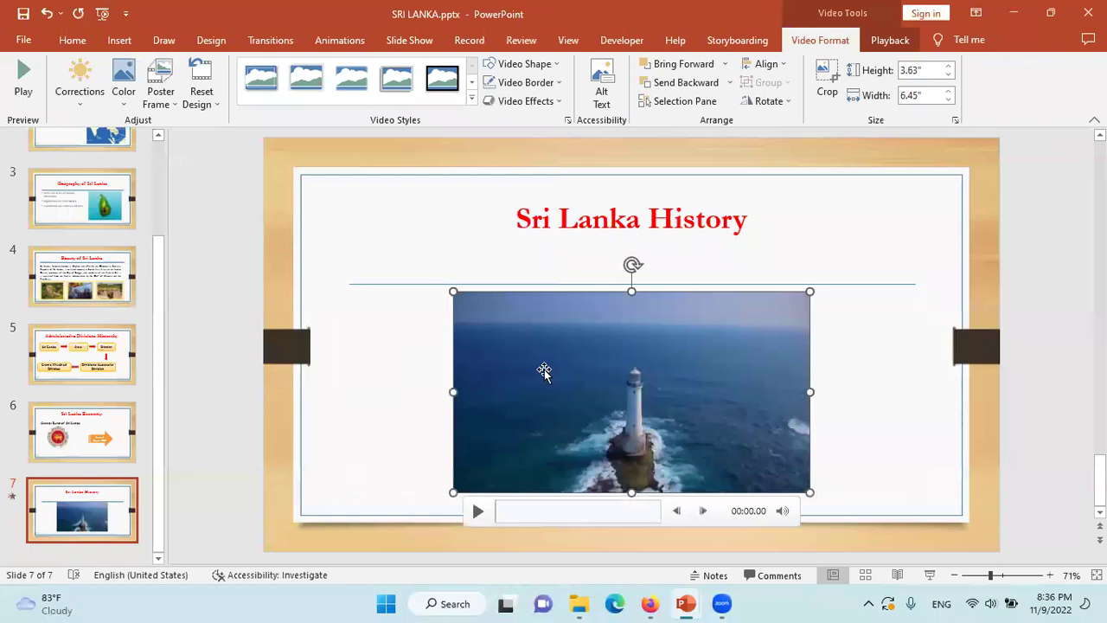
Move the video up and left and enlarge it to fill the space below the title
{"action": "left_click_drag", "start_coordinate": [544, 368], "coordinate": [493, 321]}
{"action": "left_click_drag", "start_coordinate": [753, 444], "coordinate": [859, 486]}
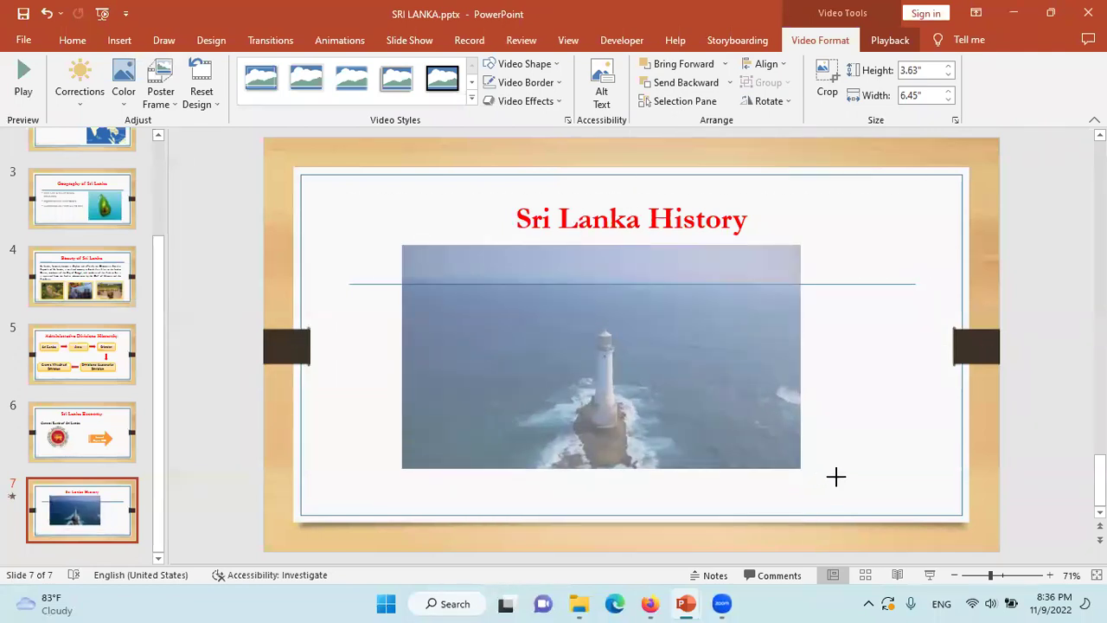
{"action": "left_click", "coordinate": [913, 465]}
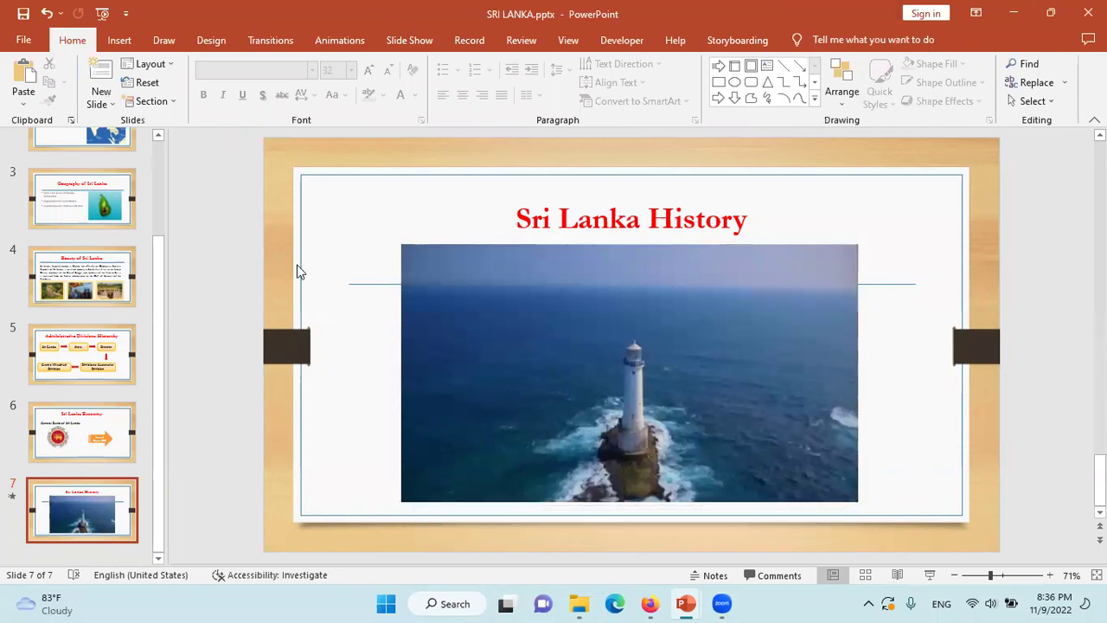
Add a Title Only slide 8 and move its title box down to mid-slide
{"action": "left_click", "coordinate": [98, 105]}
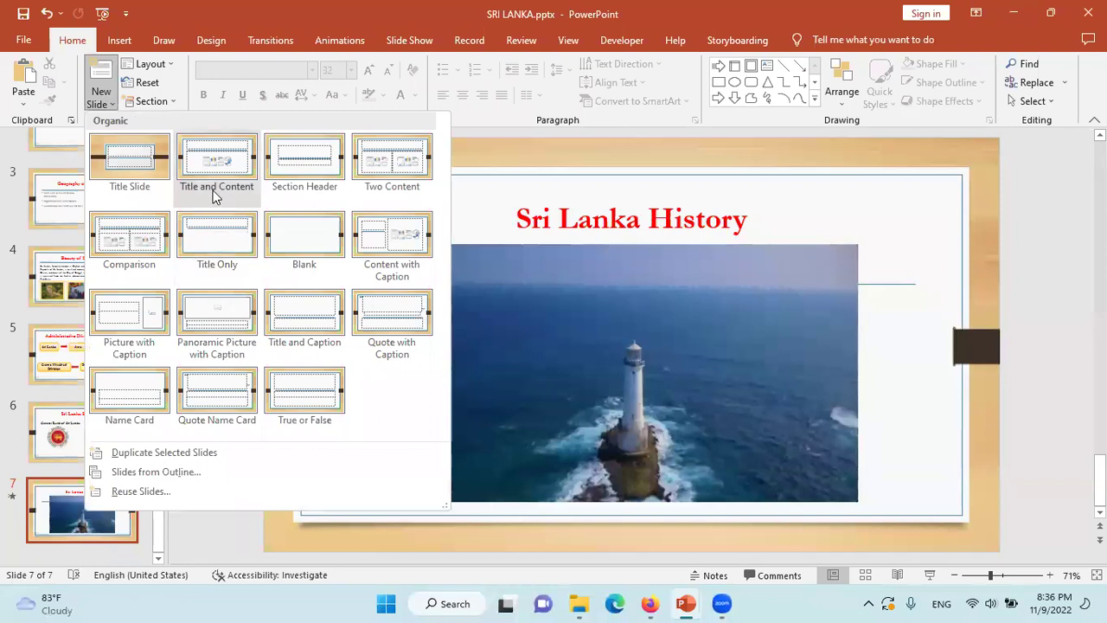
{"action": "left_click", "coordinate": [243, 239]}
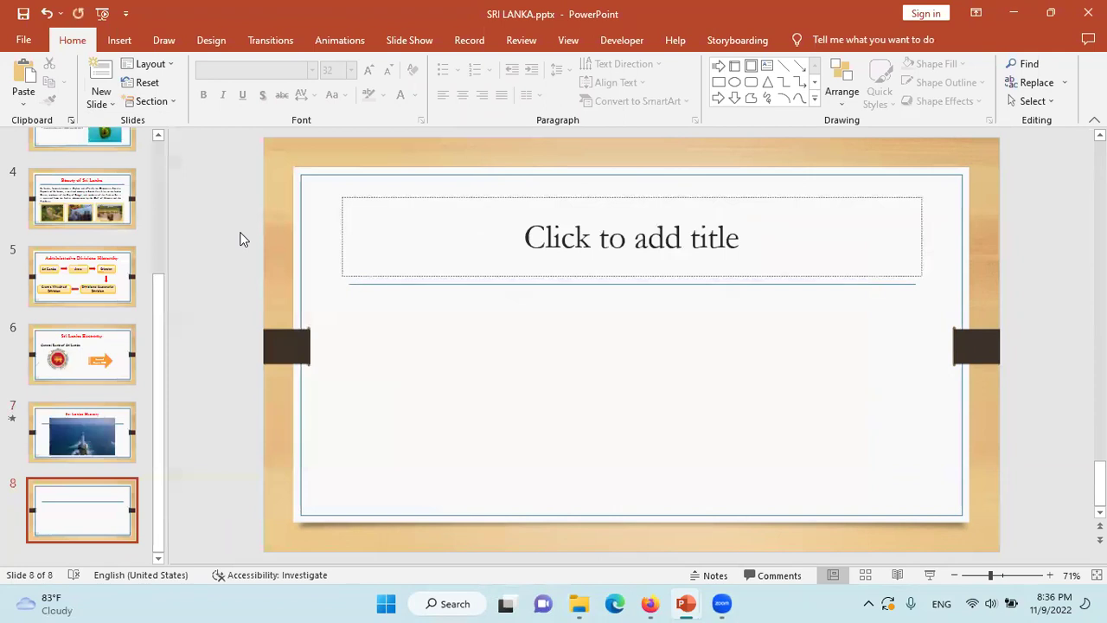
{"action": "left_click", "coordinate": [619, 197]}
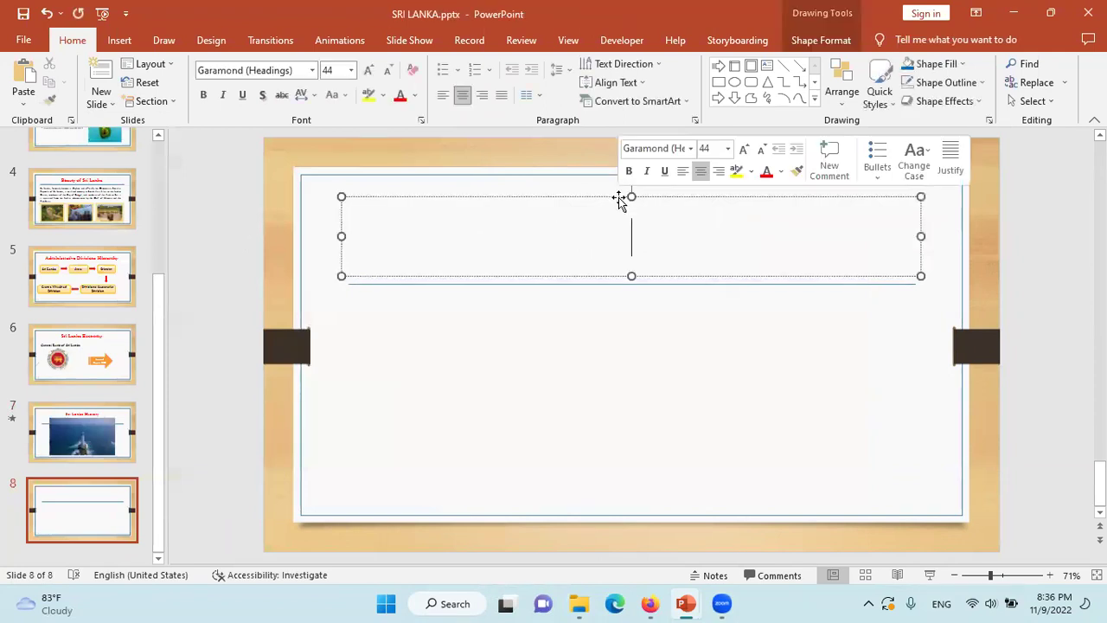
{"action": "left_click_drag", "start_coordinate": [623, 196], "coordinate": [616, 295]}
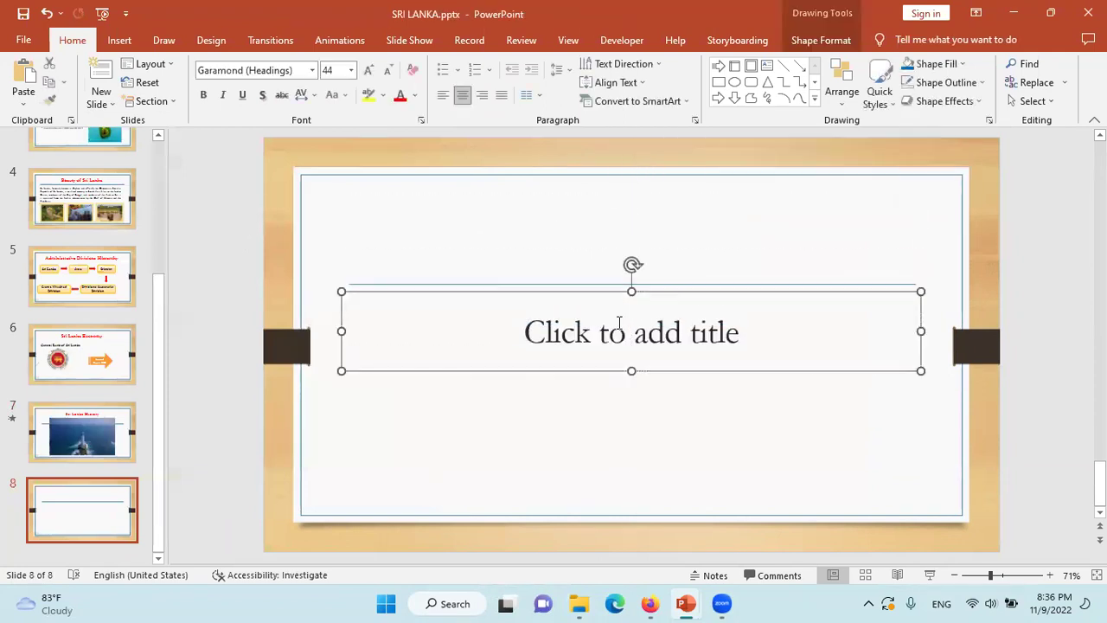
Enter 'Thank you' as the slide 8 title, then go back to slide 7
{"action": "left_click", "coordinate": [619, 332]}
{"action": "type", "text": "Thank"}
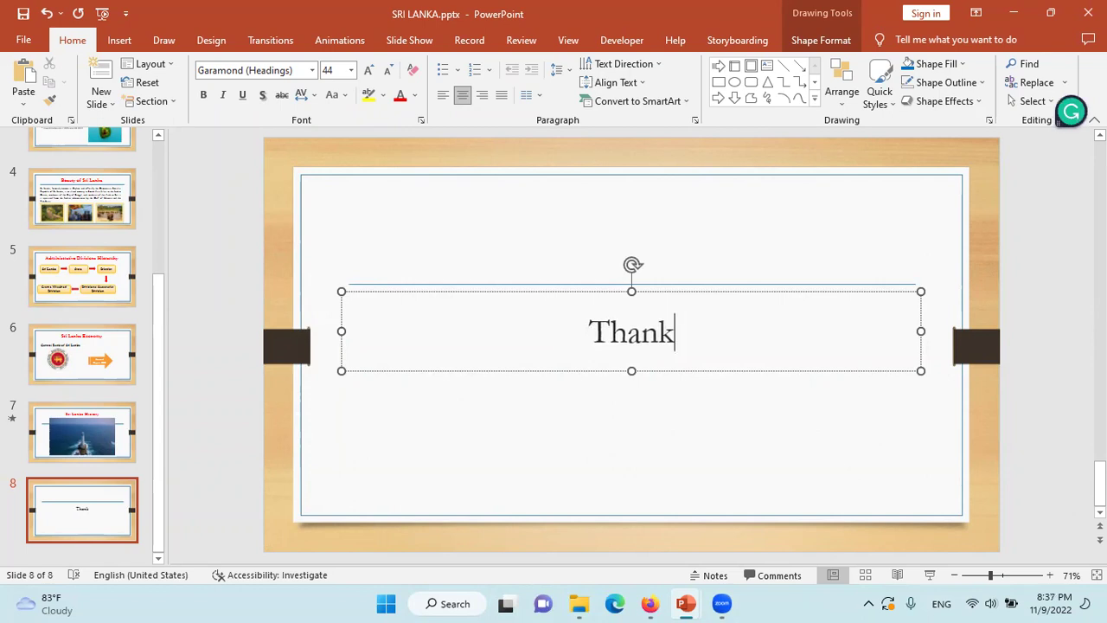
{"action": "type", "text": " you"}
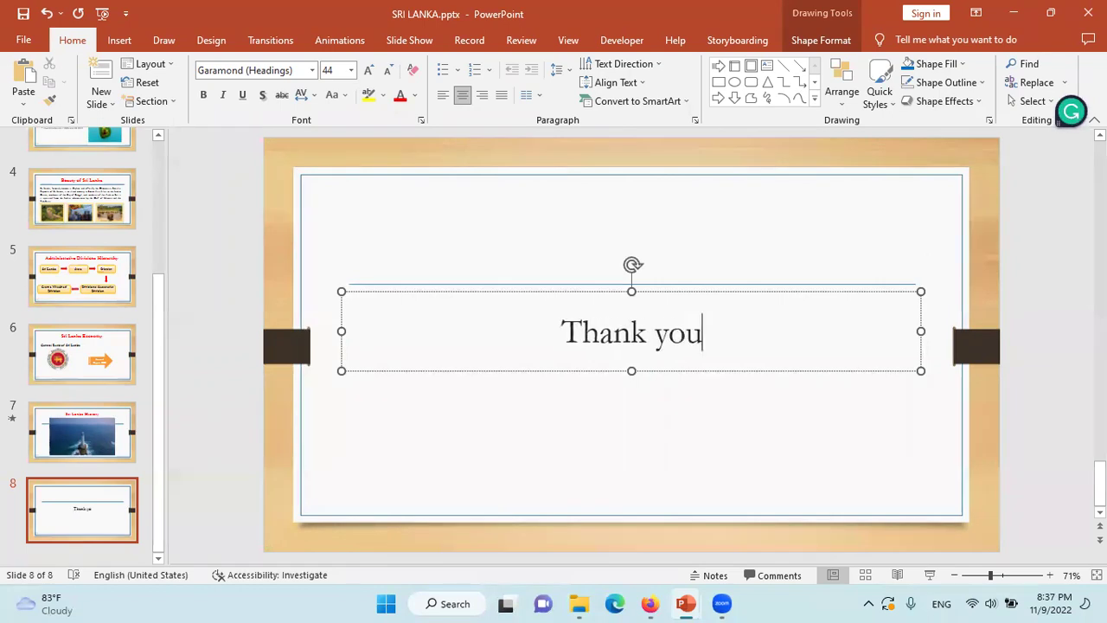
{"action": "left_click", "coordinate": [736, 239]}
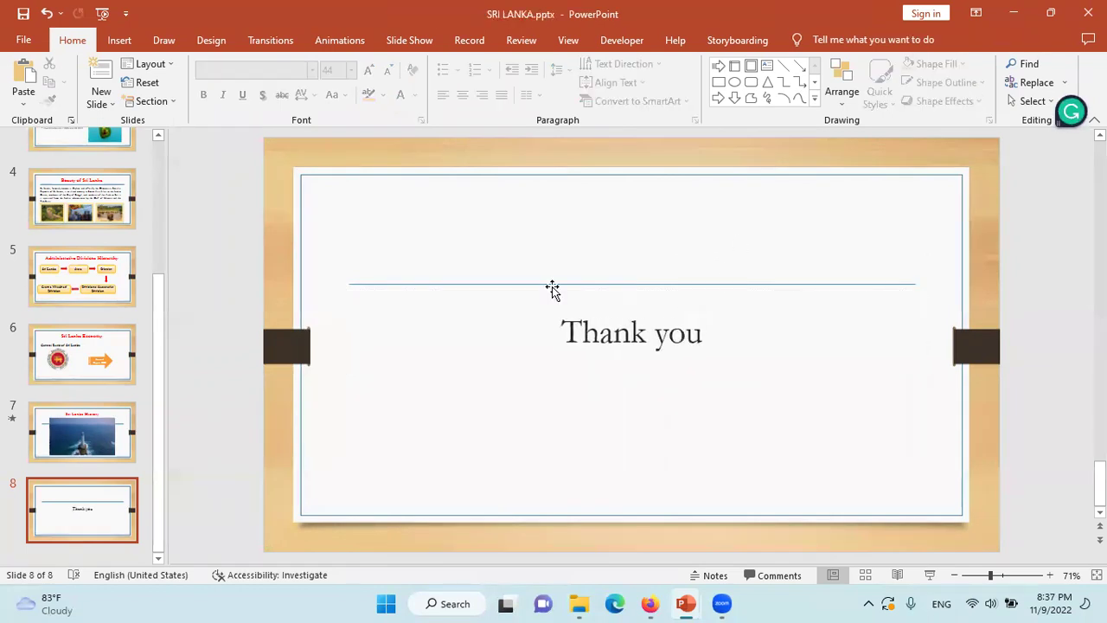
{"action": "left_click", "coordinate": [101, 439]}
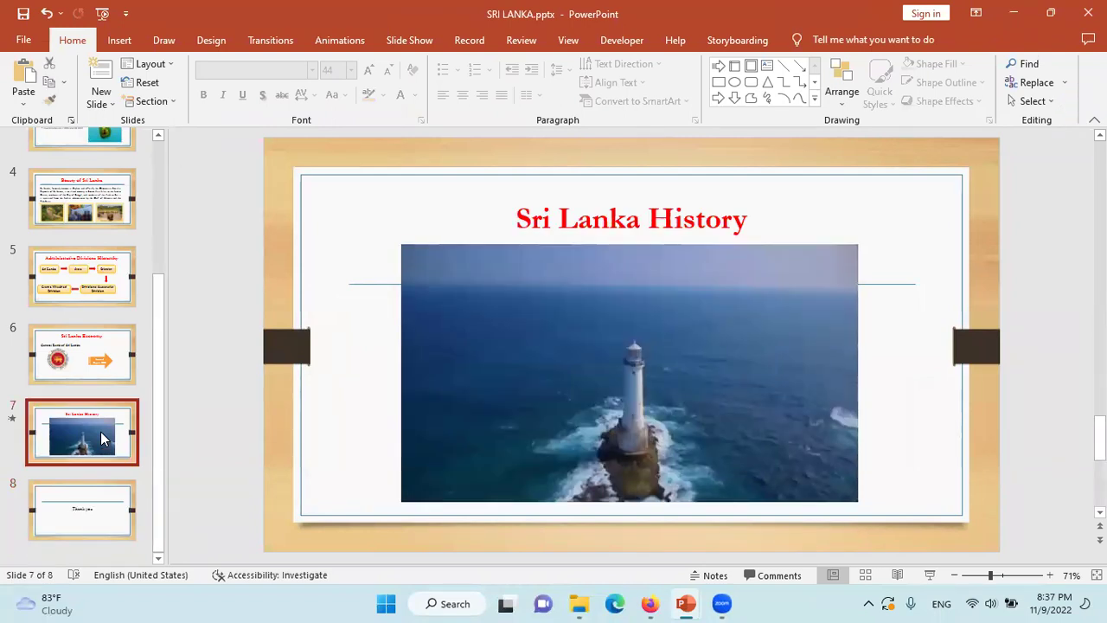
{"action": "left_click", "coordinate": [98, 531]}
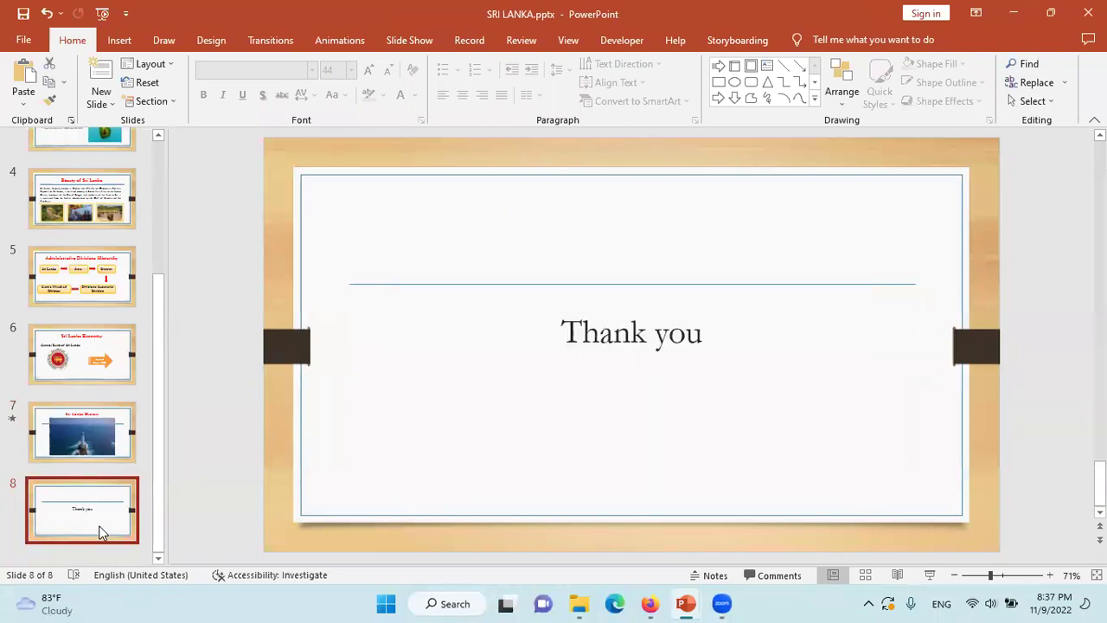
{"action": "left_click", "coordinate": [99, 446]}
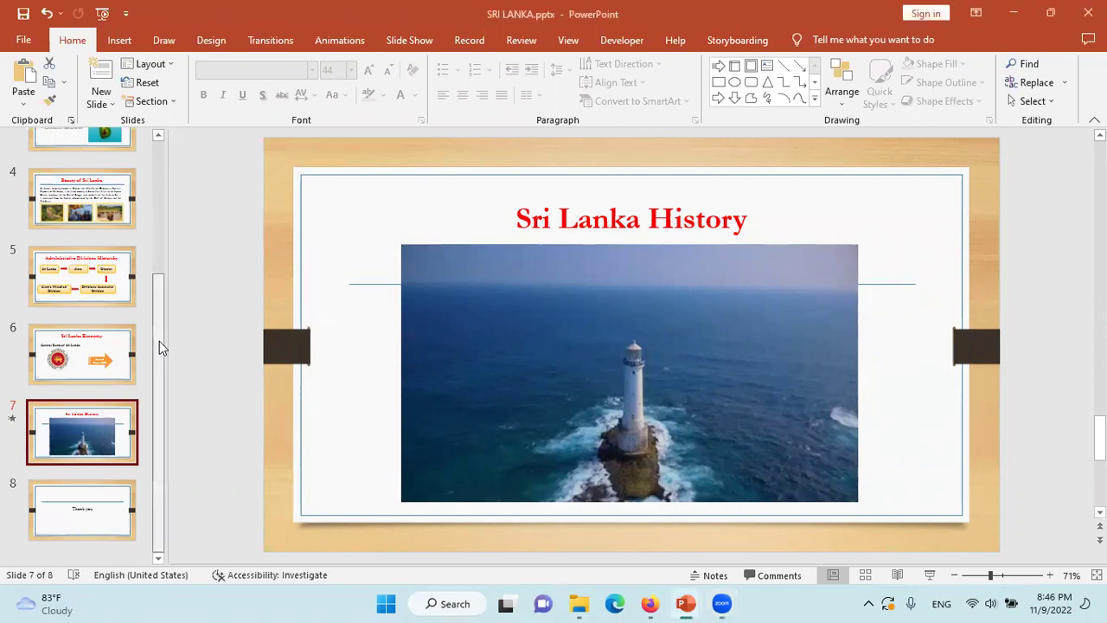
{"action": "left_click_drag", "start_coordinate": [159, 341], "coordinate": [162, 248]}
{"action": "scroll", "coordinate": [162, 247], "scroll_direction": "up", "scroll_amount": 1}
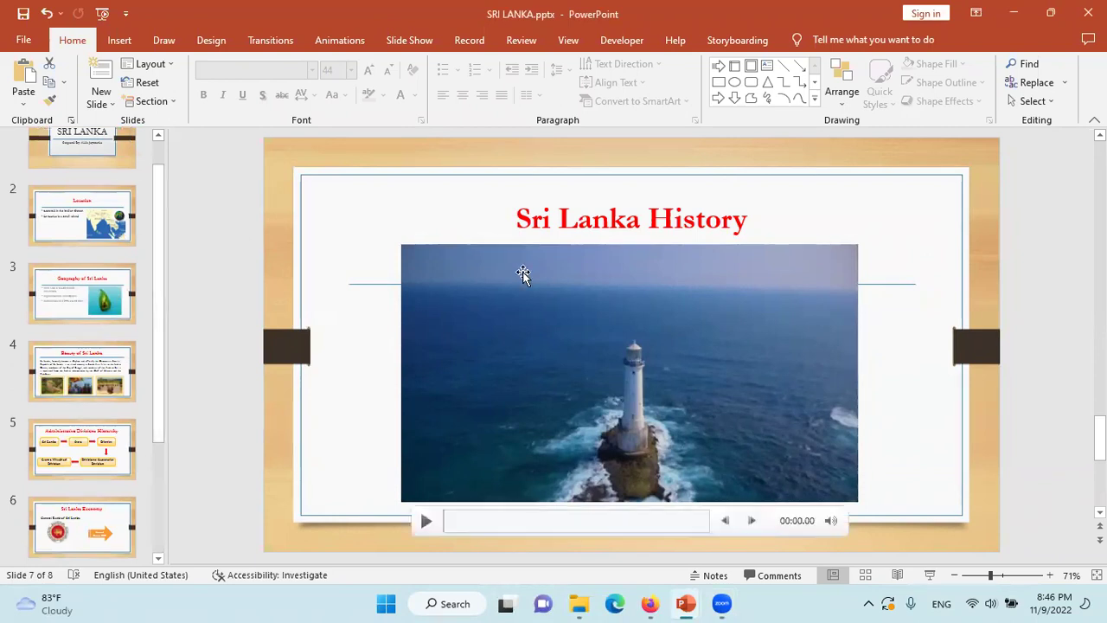
{"action": "mouse_move", "coordinate": [846, 255]}
{"action": "left_click", "coordinate": [846, 256]}
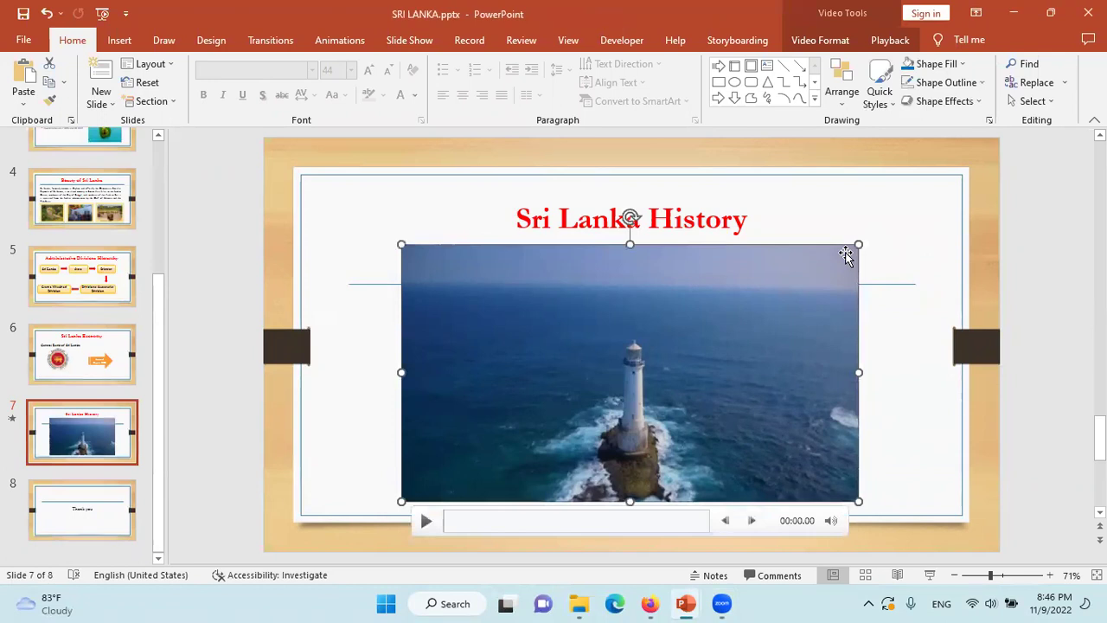
Shrink the lighthouse video from its top-right corner to 4.57" by 8.13"
{"action": "mouse_move", "coordinate": [859, 244]}
{"action": "left_mouse_down"}
{"action": "mouse_move", "coordinate": [612, 400]}
{"action": "mouse_move", "coordinate": [850, 275]}
{"action": "left_mouse_up"}
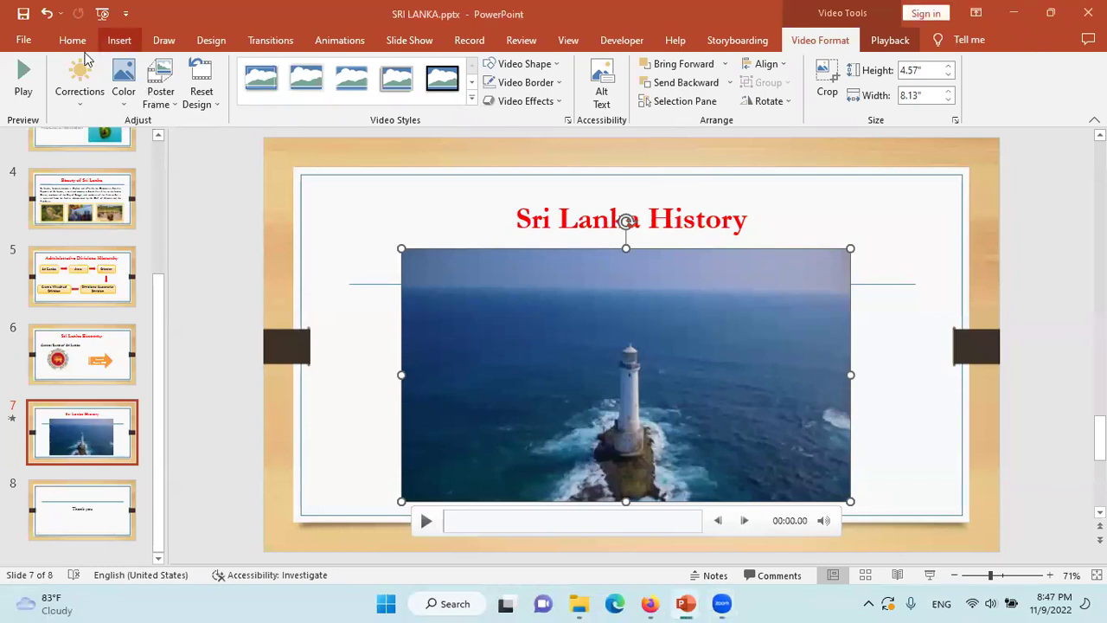
{"action": "left_click", "coordinate": [120, 40]}
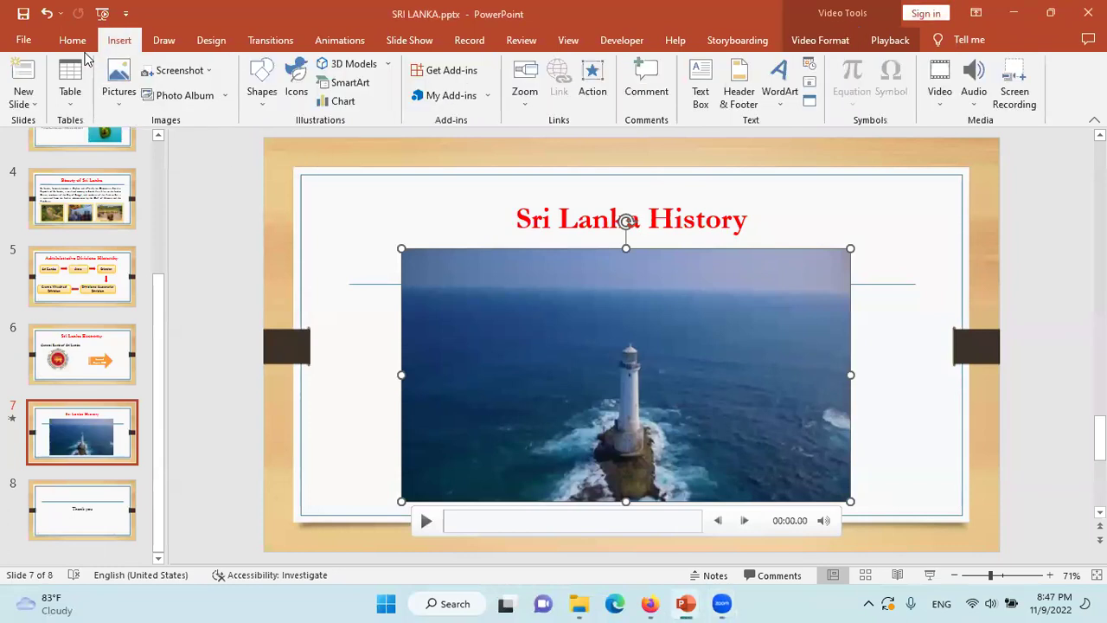
{"action": "left_click", "coordinate": [954, 103]}
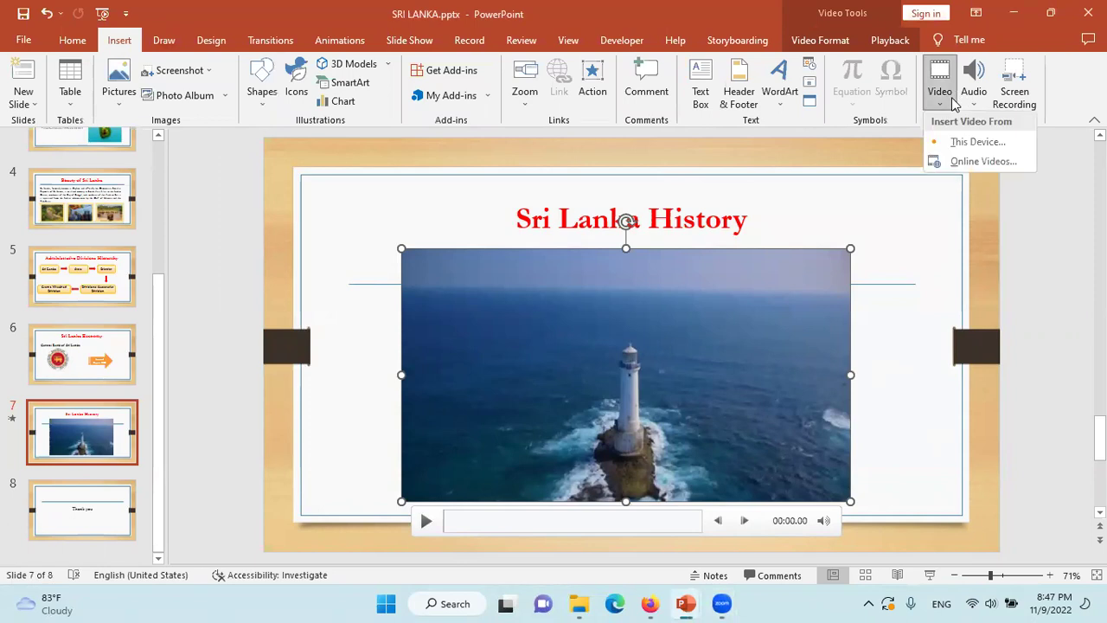
{"action": "left_click", "coordinate": [963, 143]}
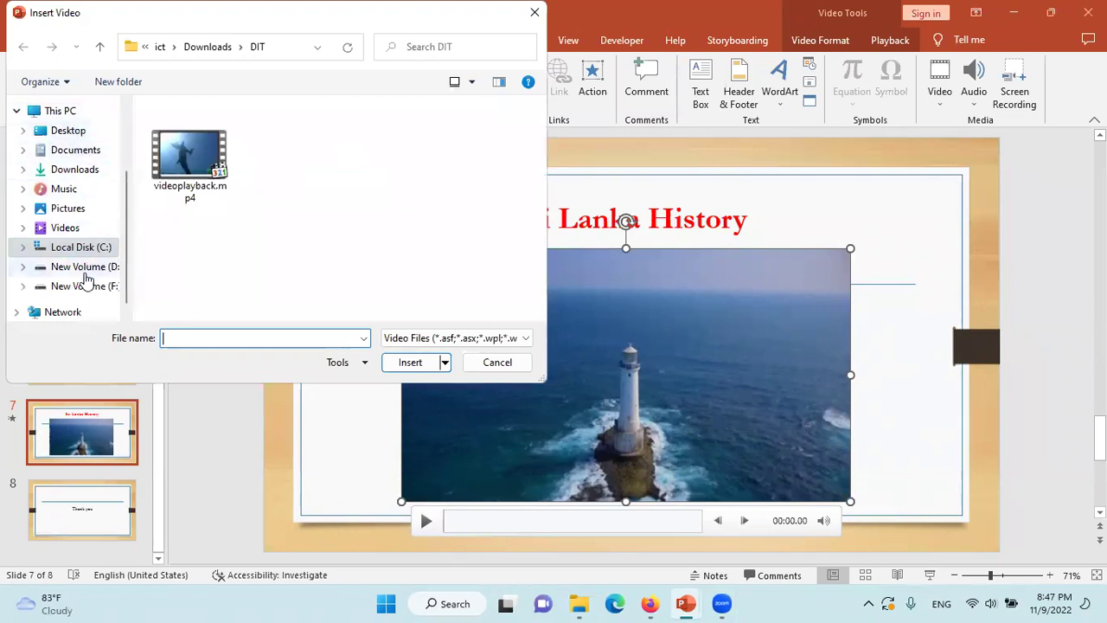
{"action": "left_click", "coordinate": [206, 176]}
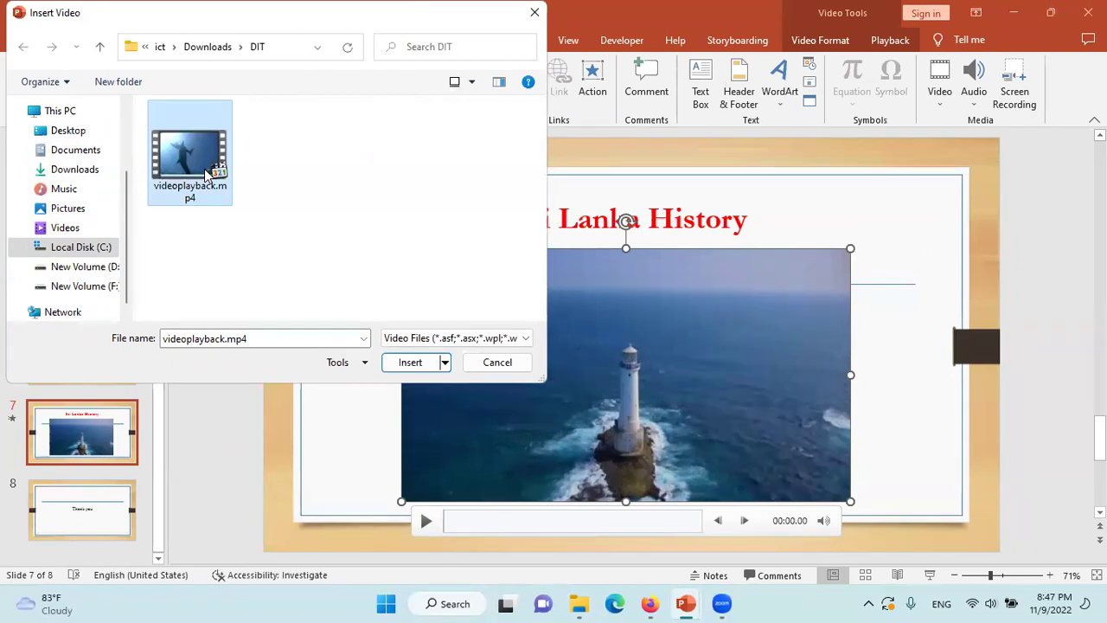
{"action": "left_click", "coordinate": [514, 362]}
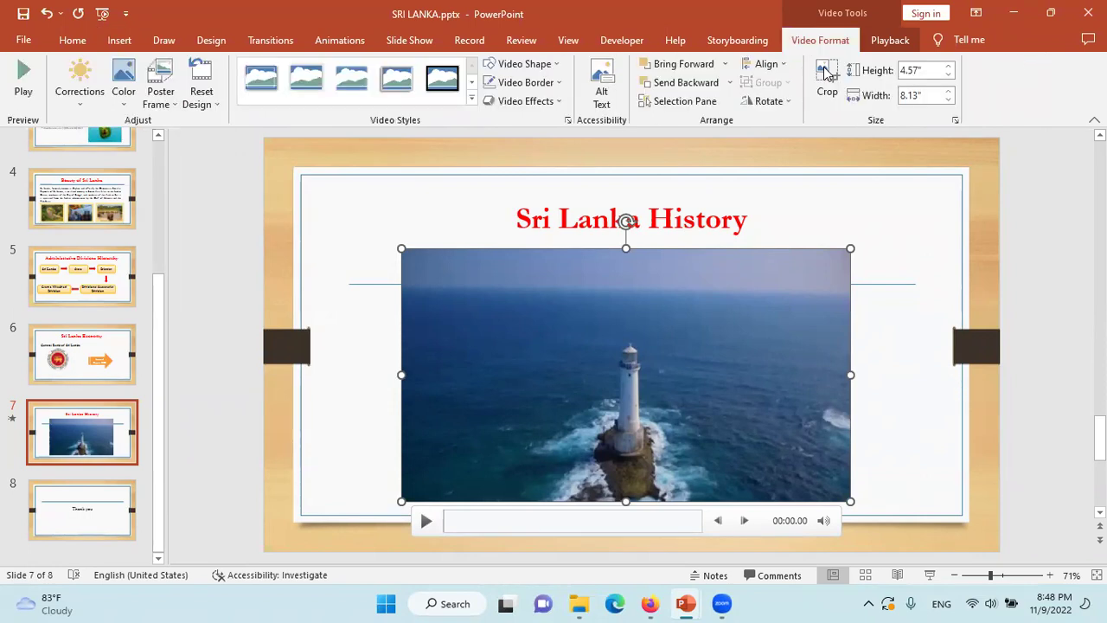
Give the lighthouse video the Bevel Rectangle style for rounded, soft edges
{"action": "left_click", "coordinate": [471, 98]}
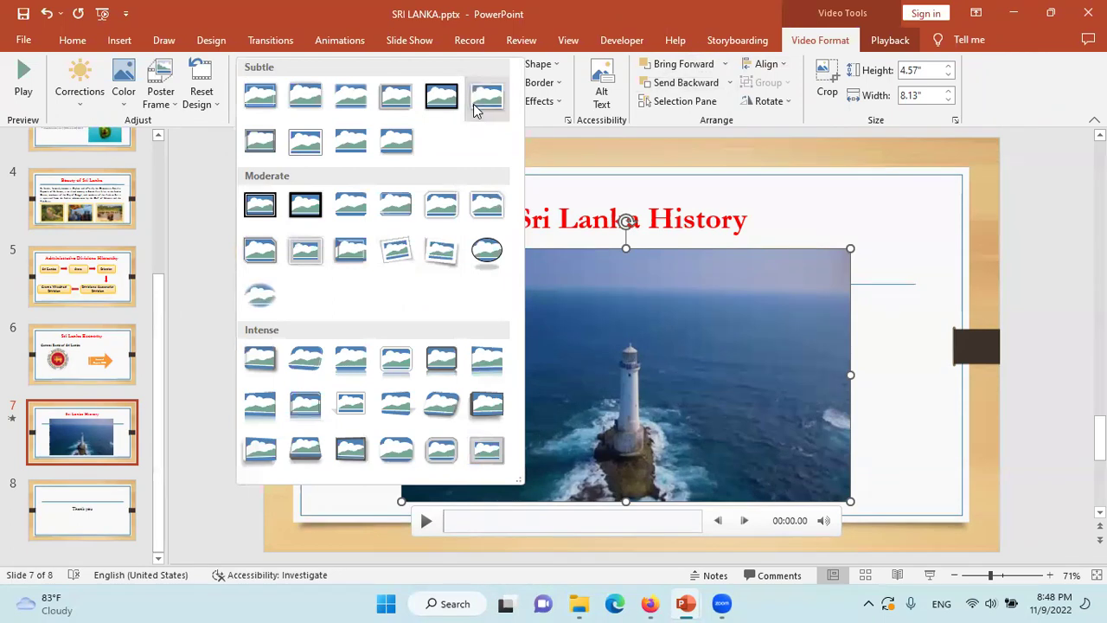
{"action": "left_click", "coordinate": [718, 276]}
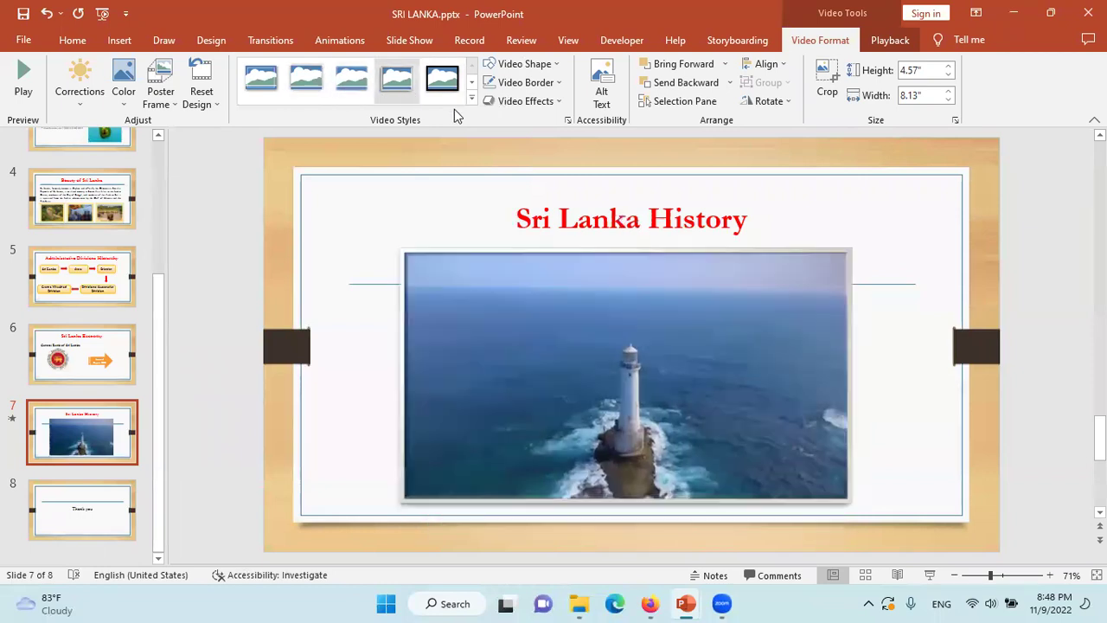
{"action": "left_click", "coordinate": [472, 102]}
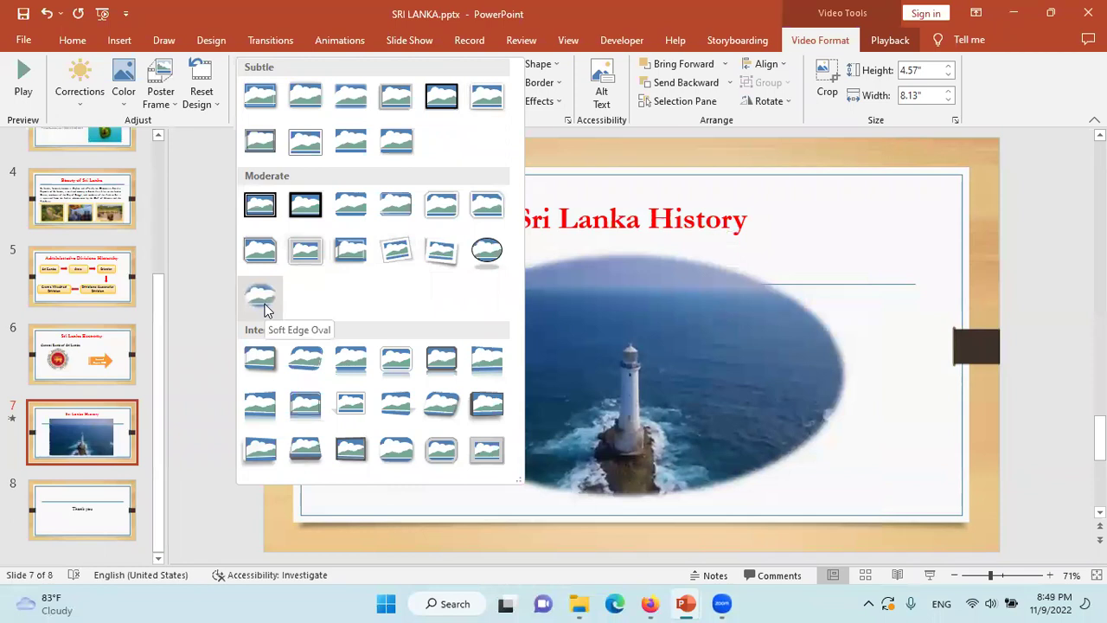
{"action": "left_click", "coordinate": [399, 457]}
{"action": "left_click", "coordinate": [373, 437]}
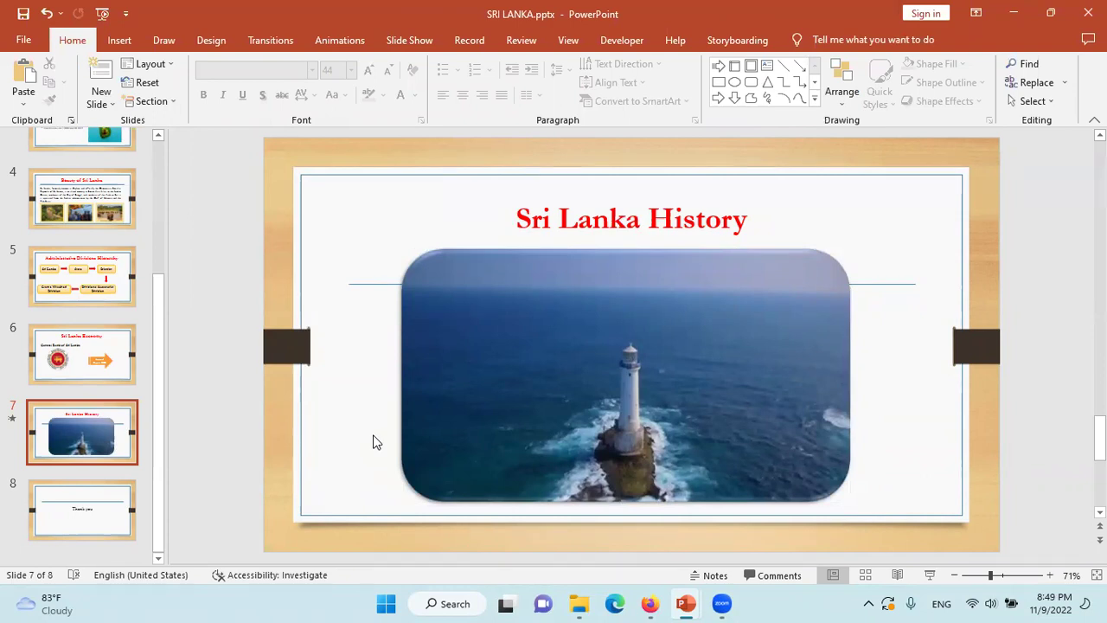
Select the lighthouse video to reach its Playback settings
{"action": "left_click", "coordinate": [689, 328]}
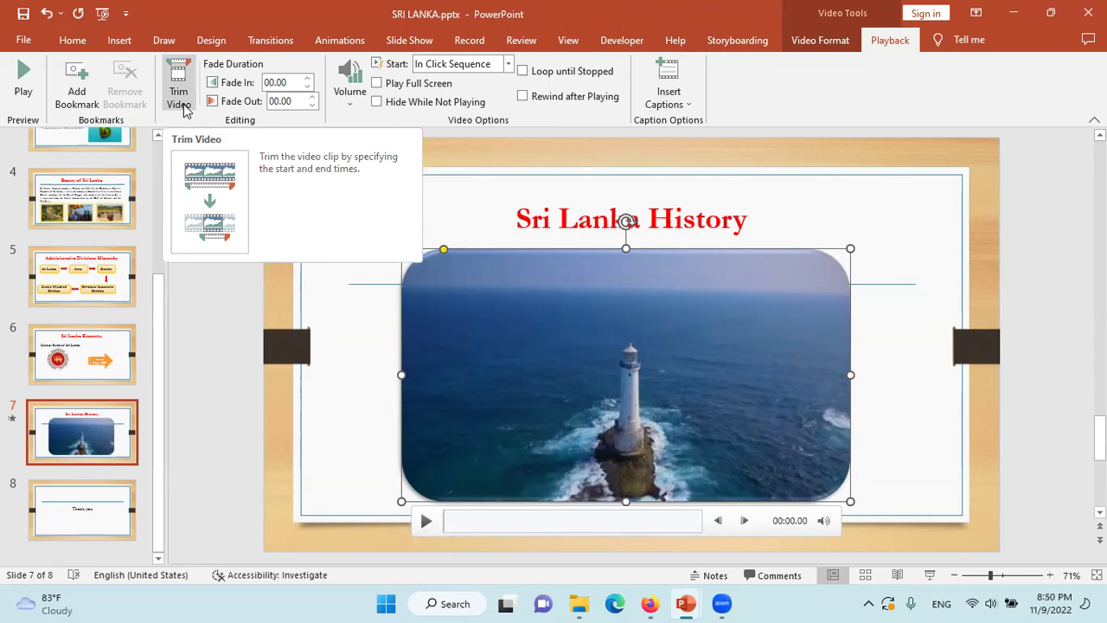
Trim the lighthouse video to start at 00:05.930 and end at 00:57.154
{"action": "left_click", "coordinate": [182, 110]}
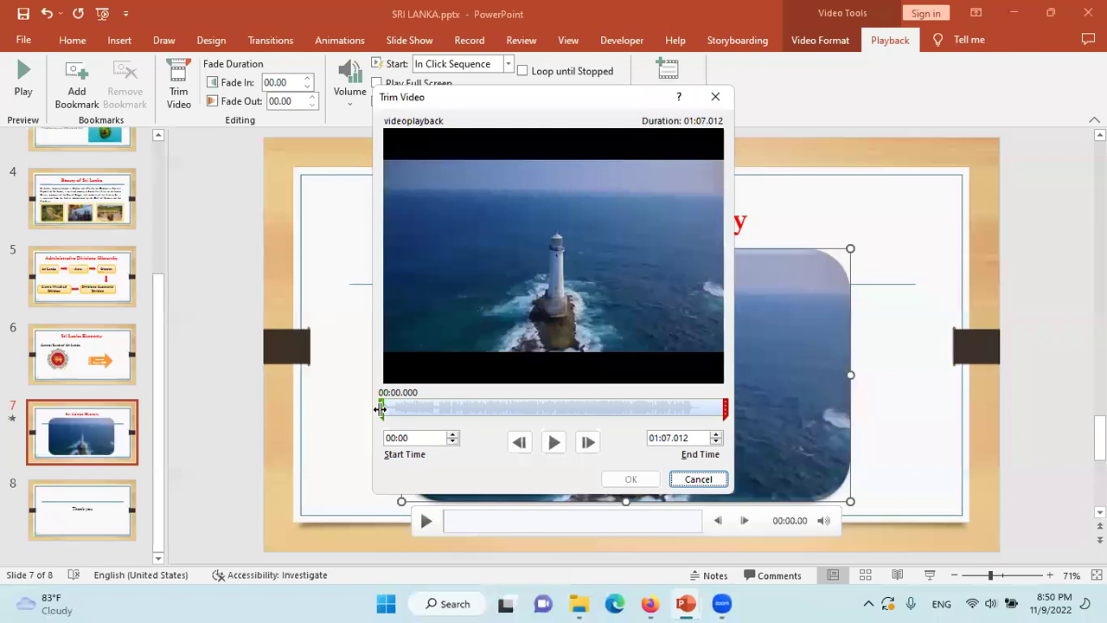
{"action": "left_click", "coordinate": [381, 409]}
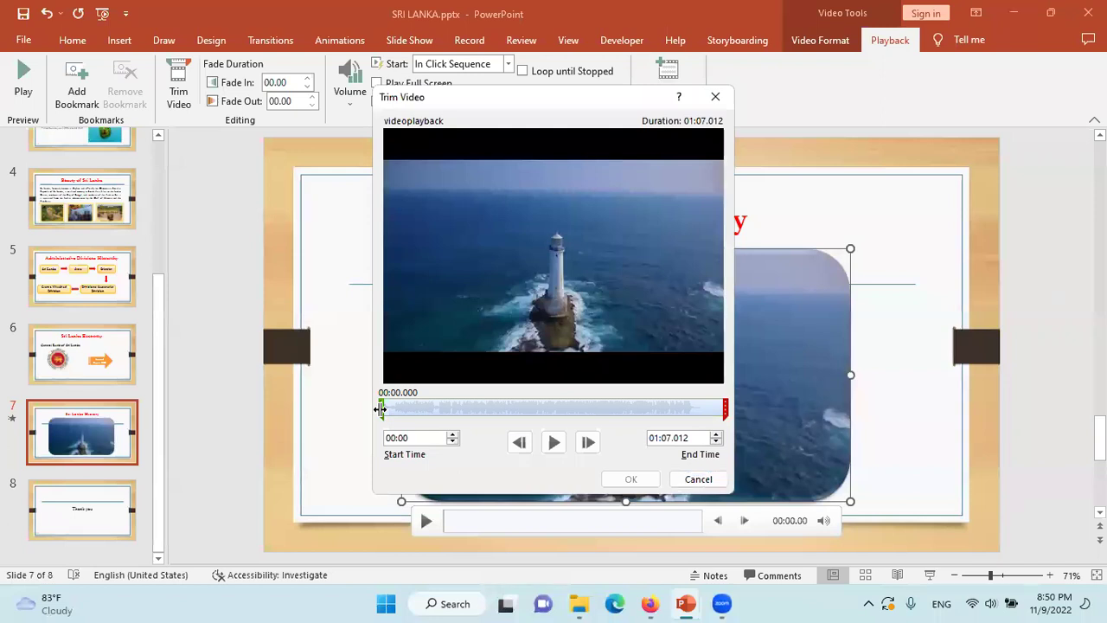
{"action": "left_click_drag", "start_coordinate": [380, 409], "coordinate": [410, 407]}
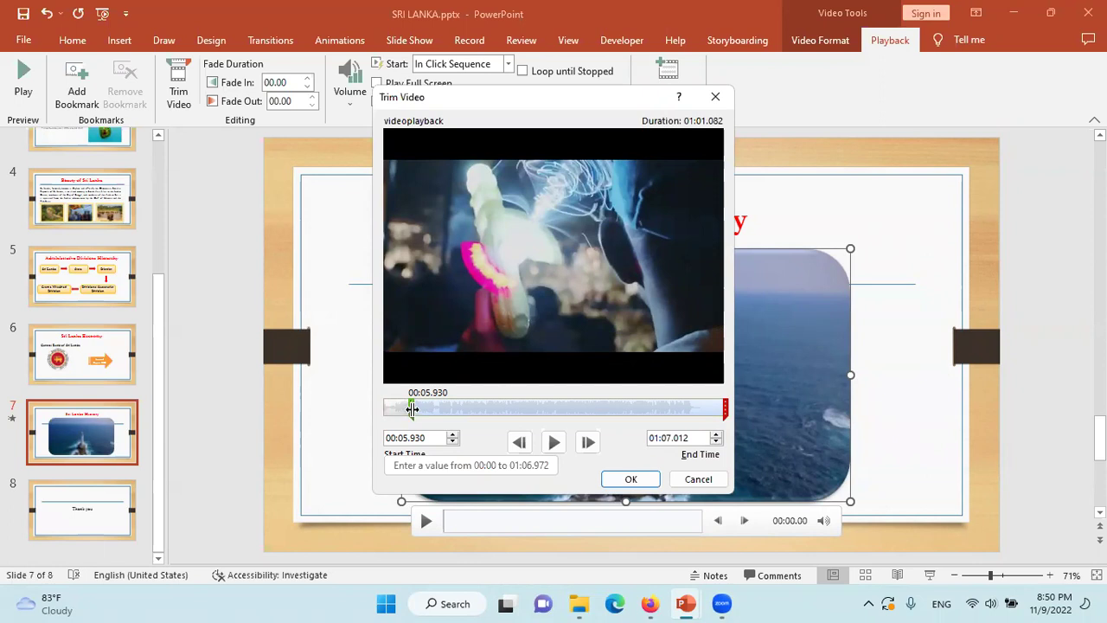
{"action": "left_click_drag", "start_coordinate": [725, 409], "coordinate": [679, 405]}
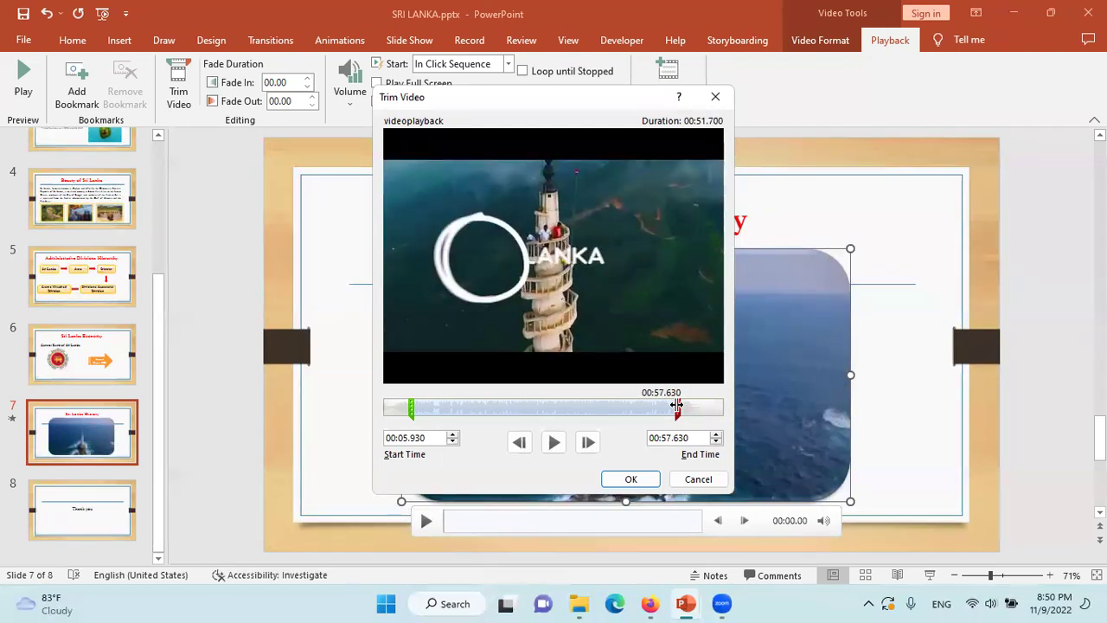
{"action": "left_click_drag", "start_coordinate": [677, 405], "coordinate": [675, 405]}
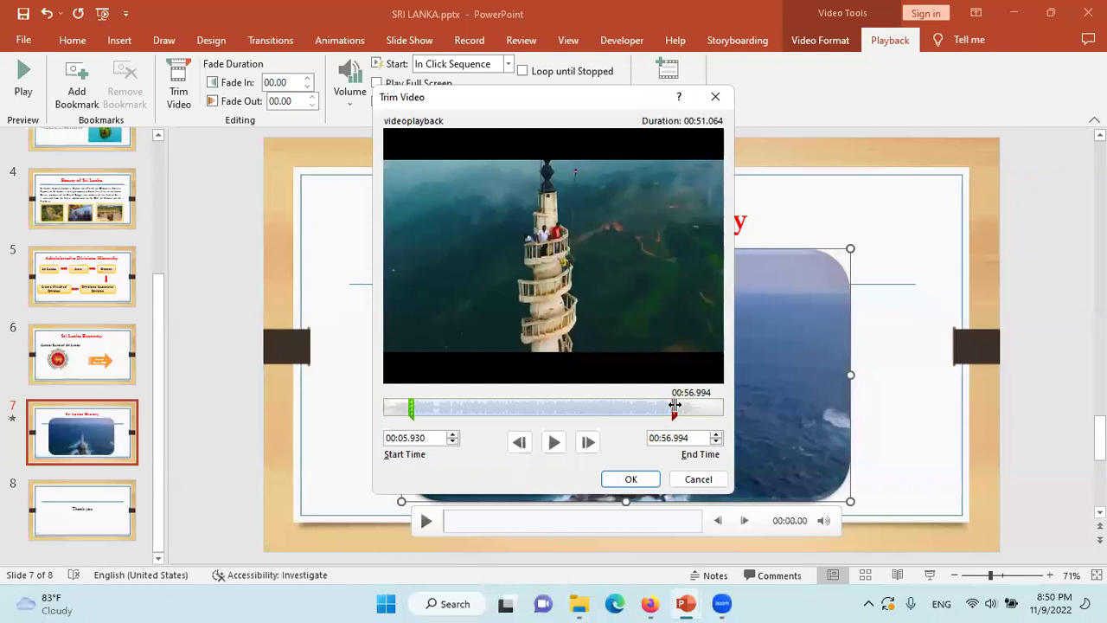
{"action": "left_click_drag", "start_coordinate": [675, 405], "coordinate": [676, 405]}
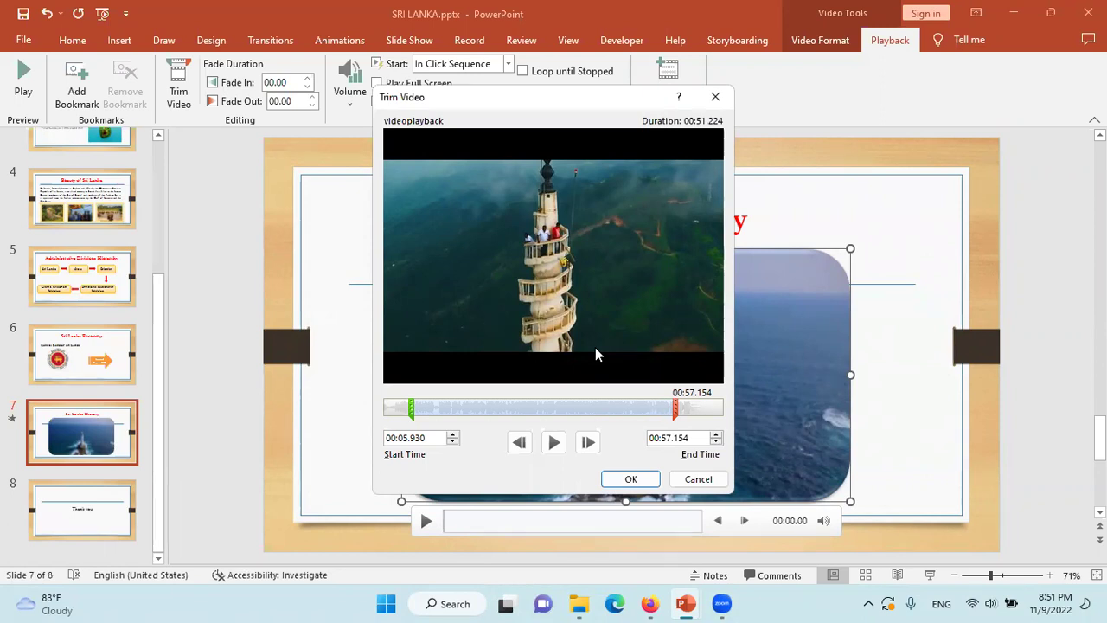
Apply the trim, then play the video and jump back to its start to preview
{"action": "left_click", "coordinate": [619, 480]}
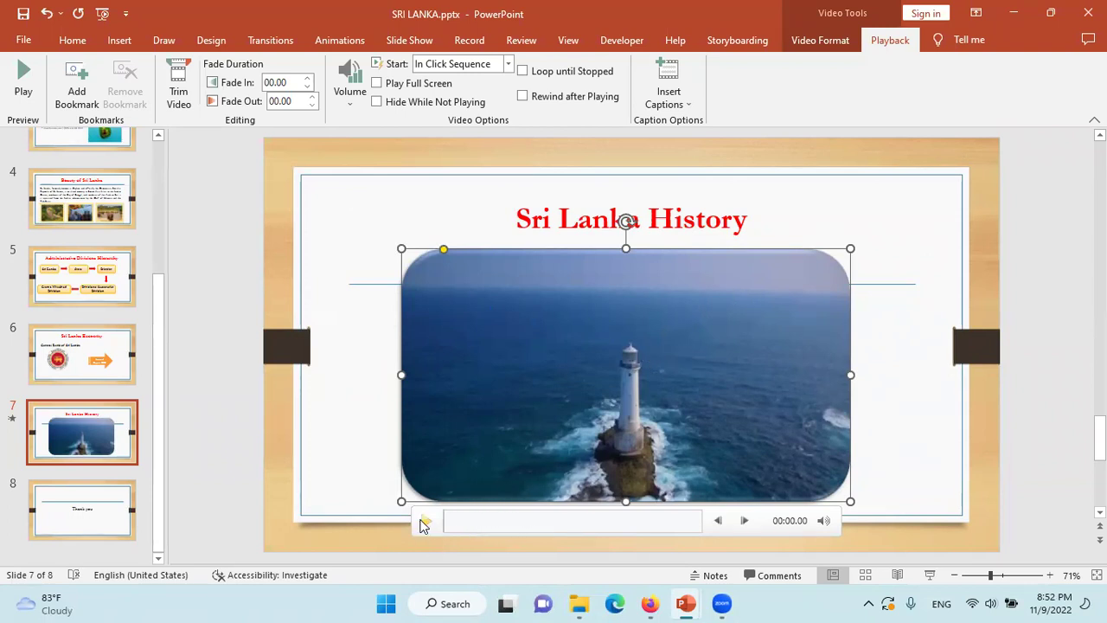
{"action": "left_click", "coordinate": [424, 524]}
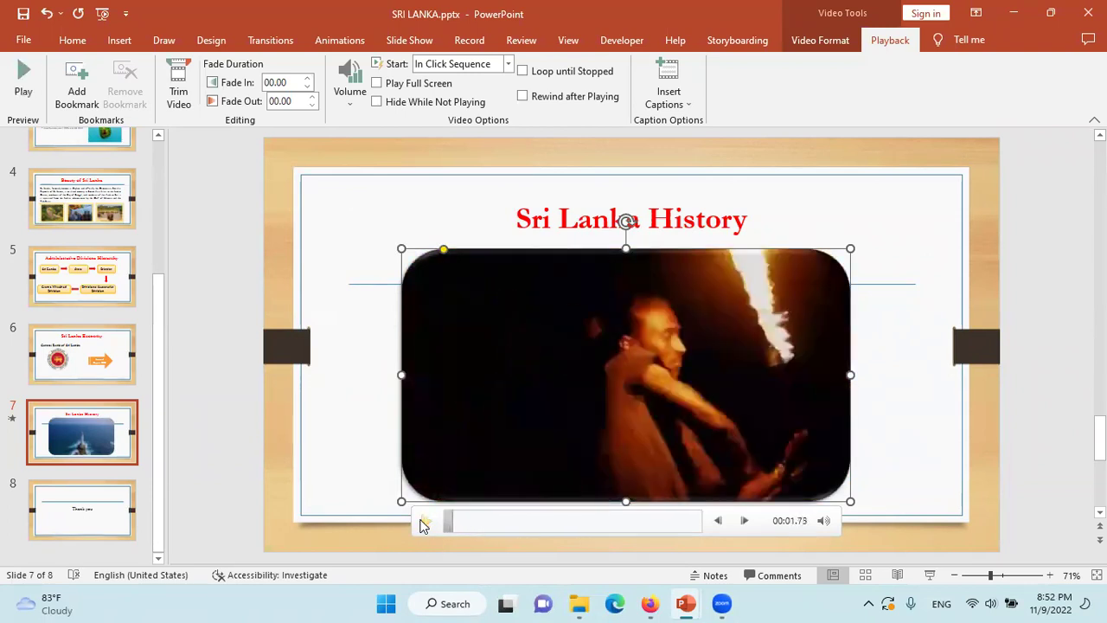
{"action": "left_click", "coordinate": [446, 527]}
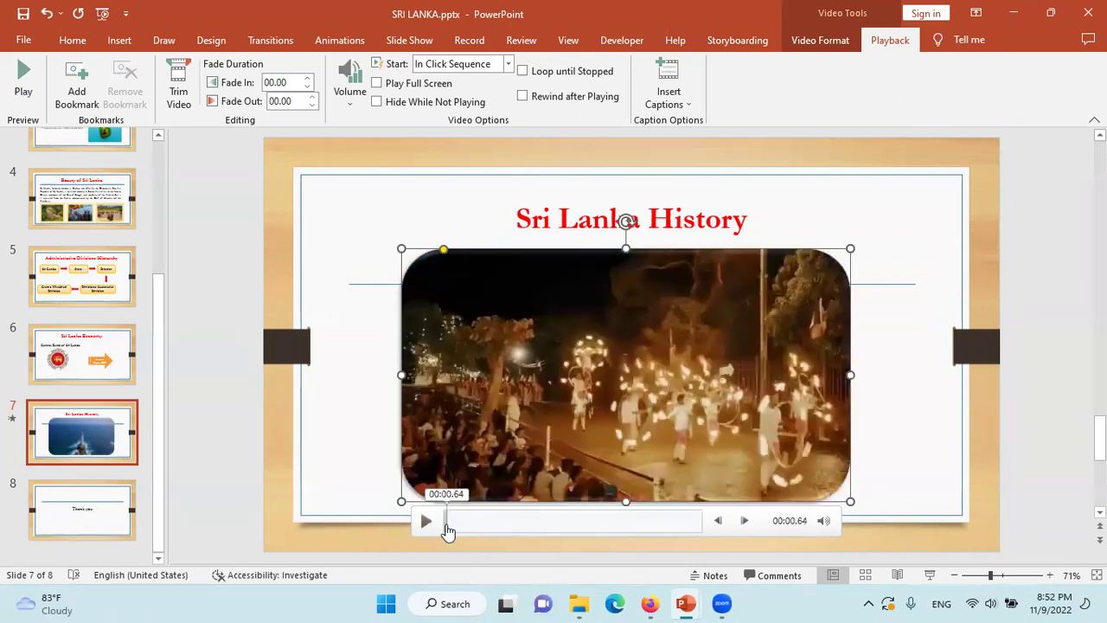